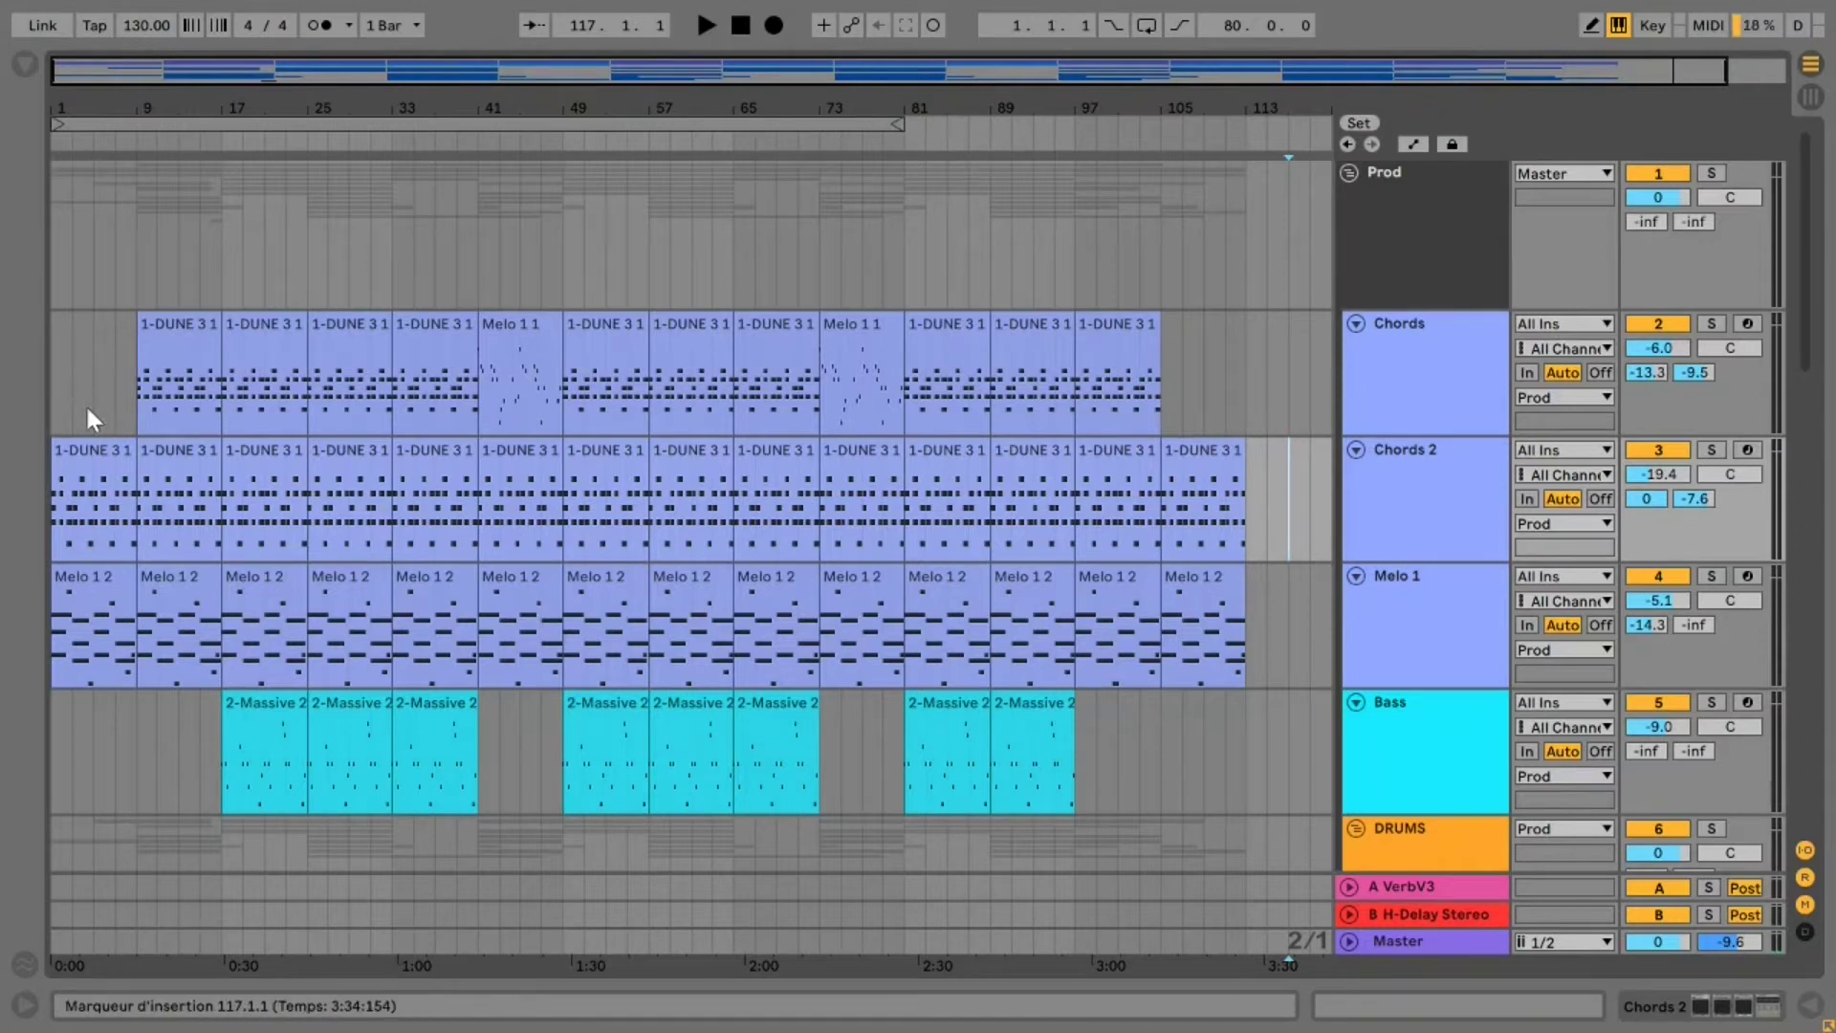
Look over the whole arrangement, from the Prod group's chord, melody and bass tracks down to the drum tracks
scroll(90, 410, down, 5)
scroll(129, 627, down, 4)
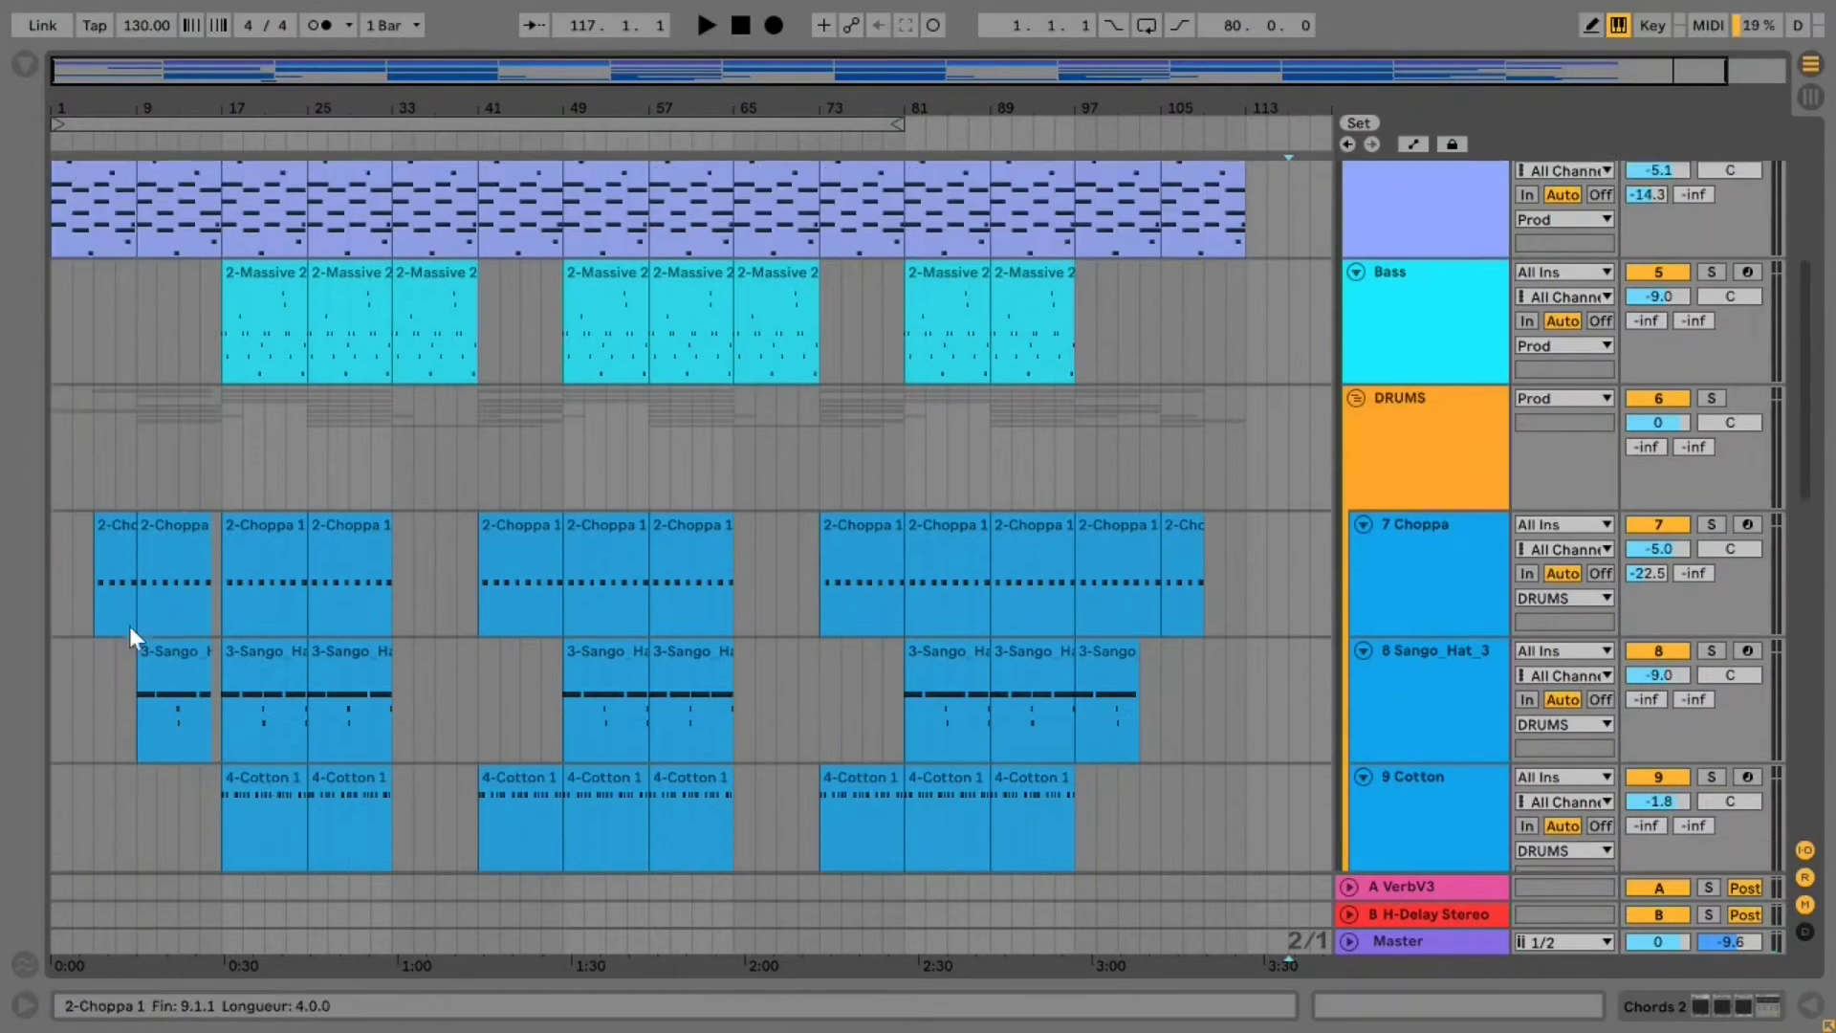
scroll(870, 612, up, 8)
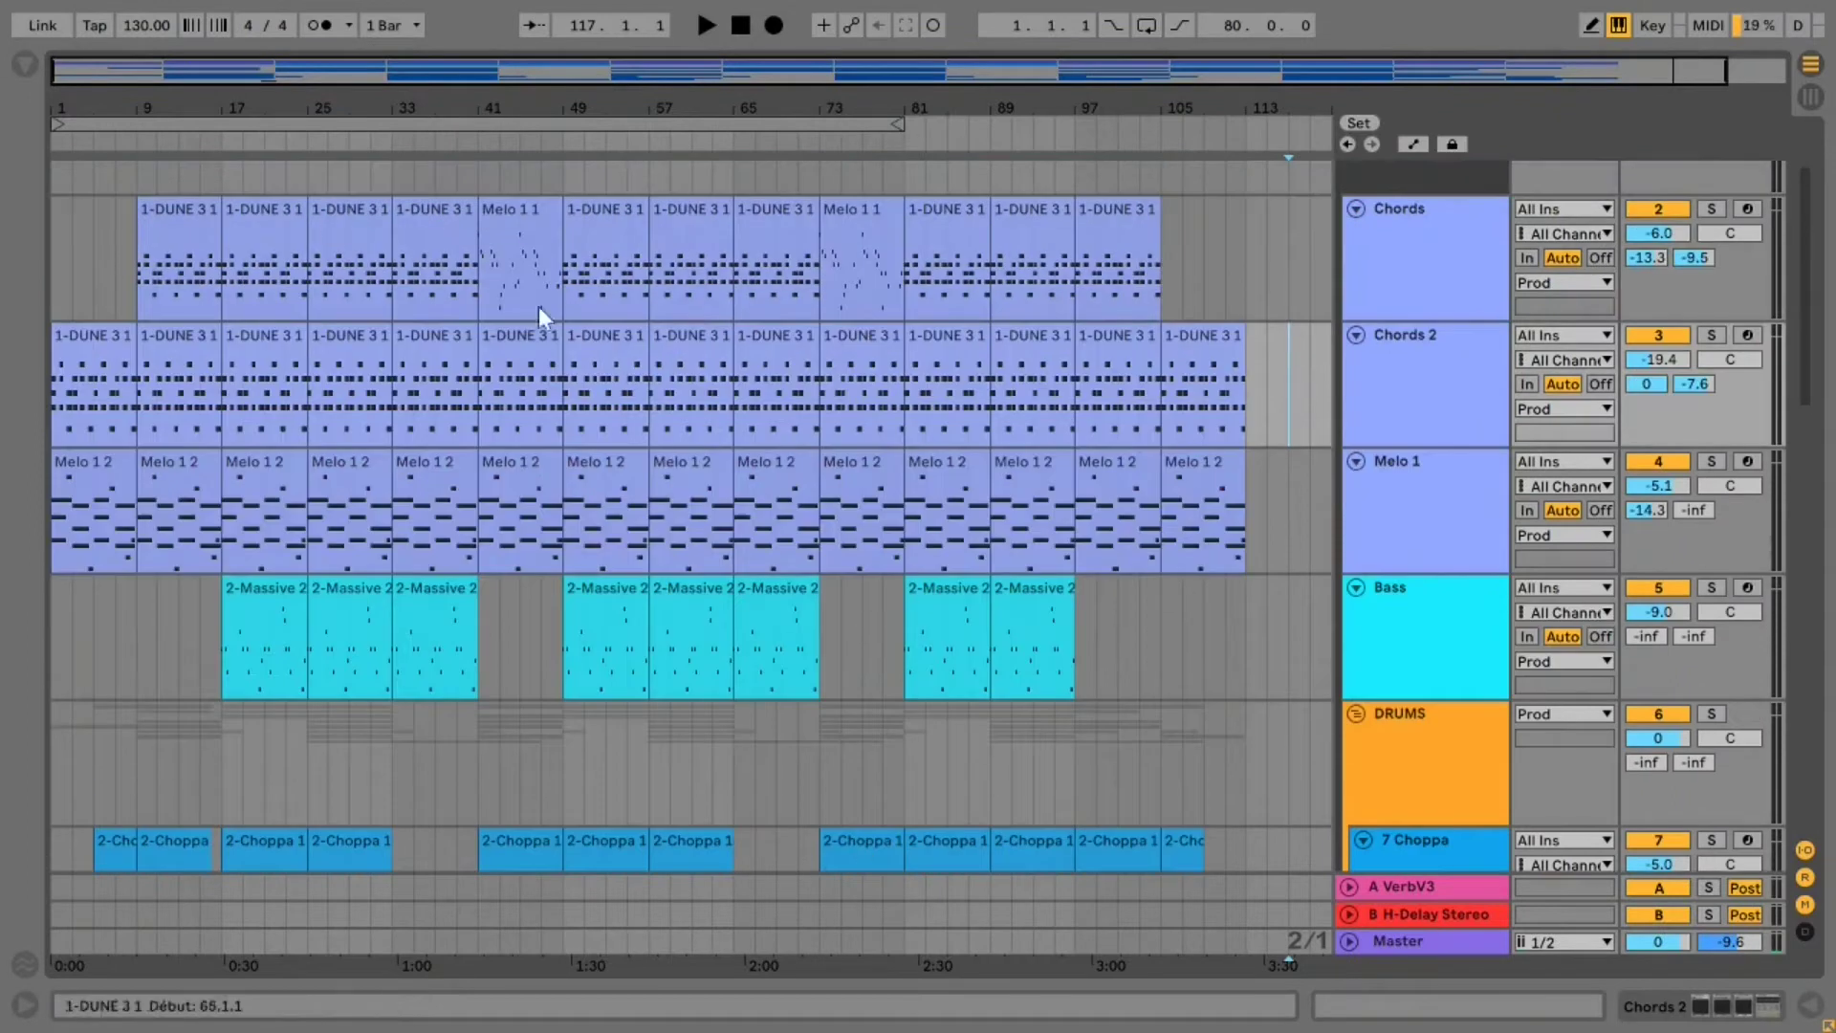
scroll(975, 591, up, 1)
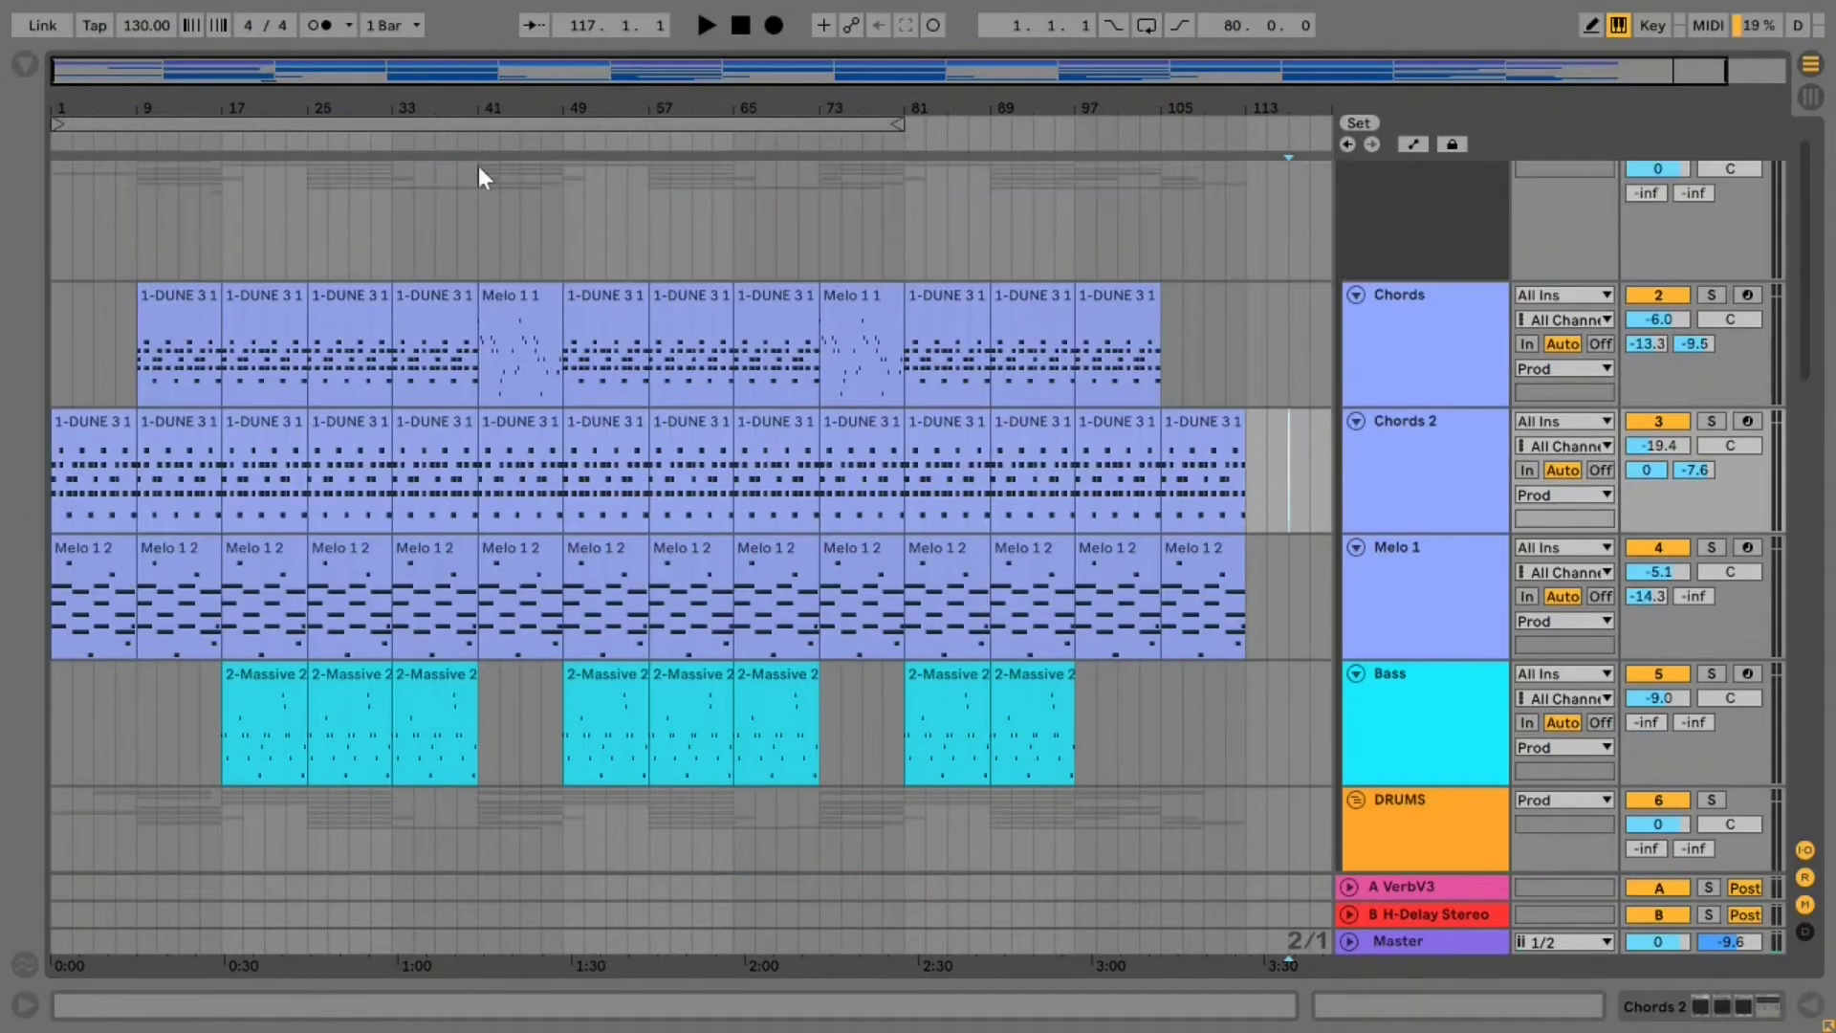
scroll(1270, 499, down, 4)
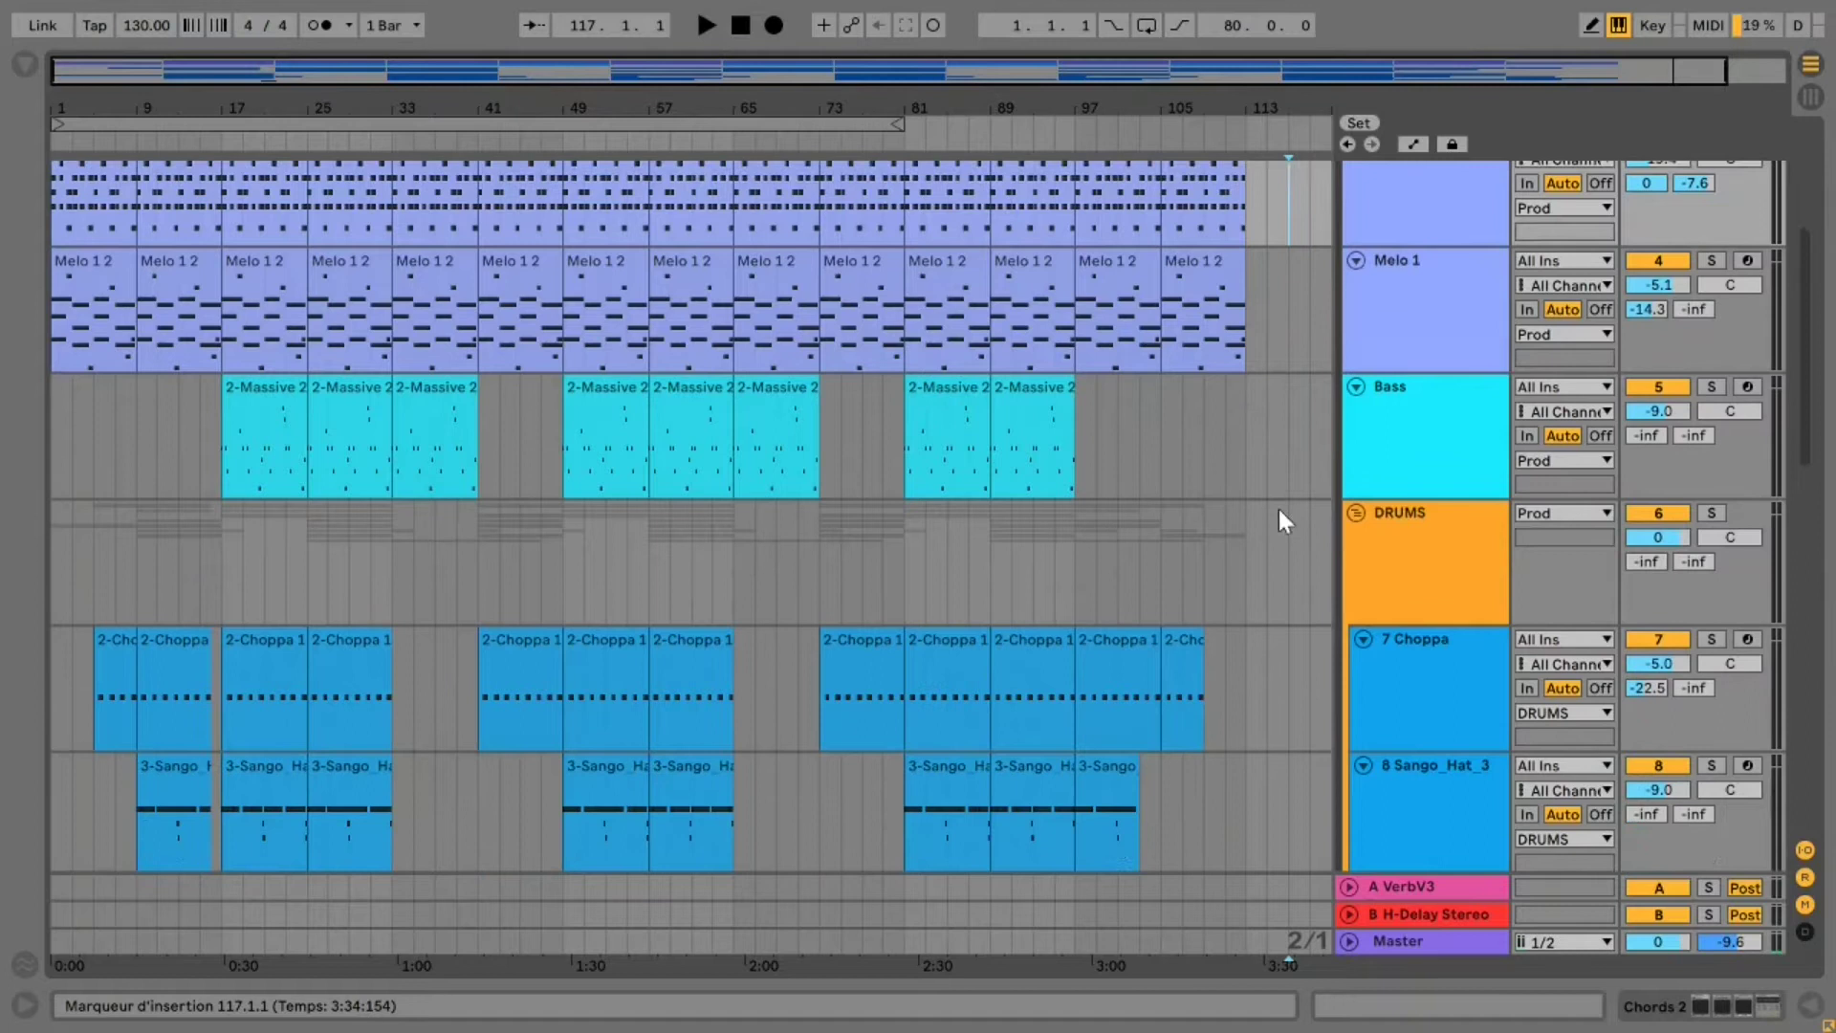
scroll(1277, 506, up, 4)
scroll(1282, 469, up, 1)
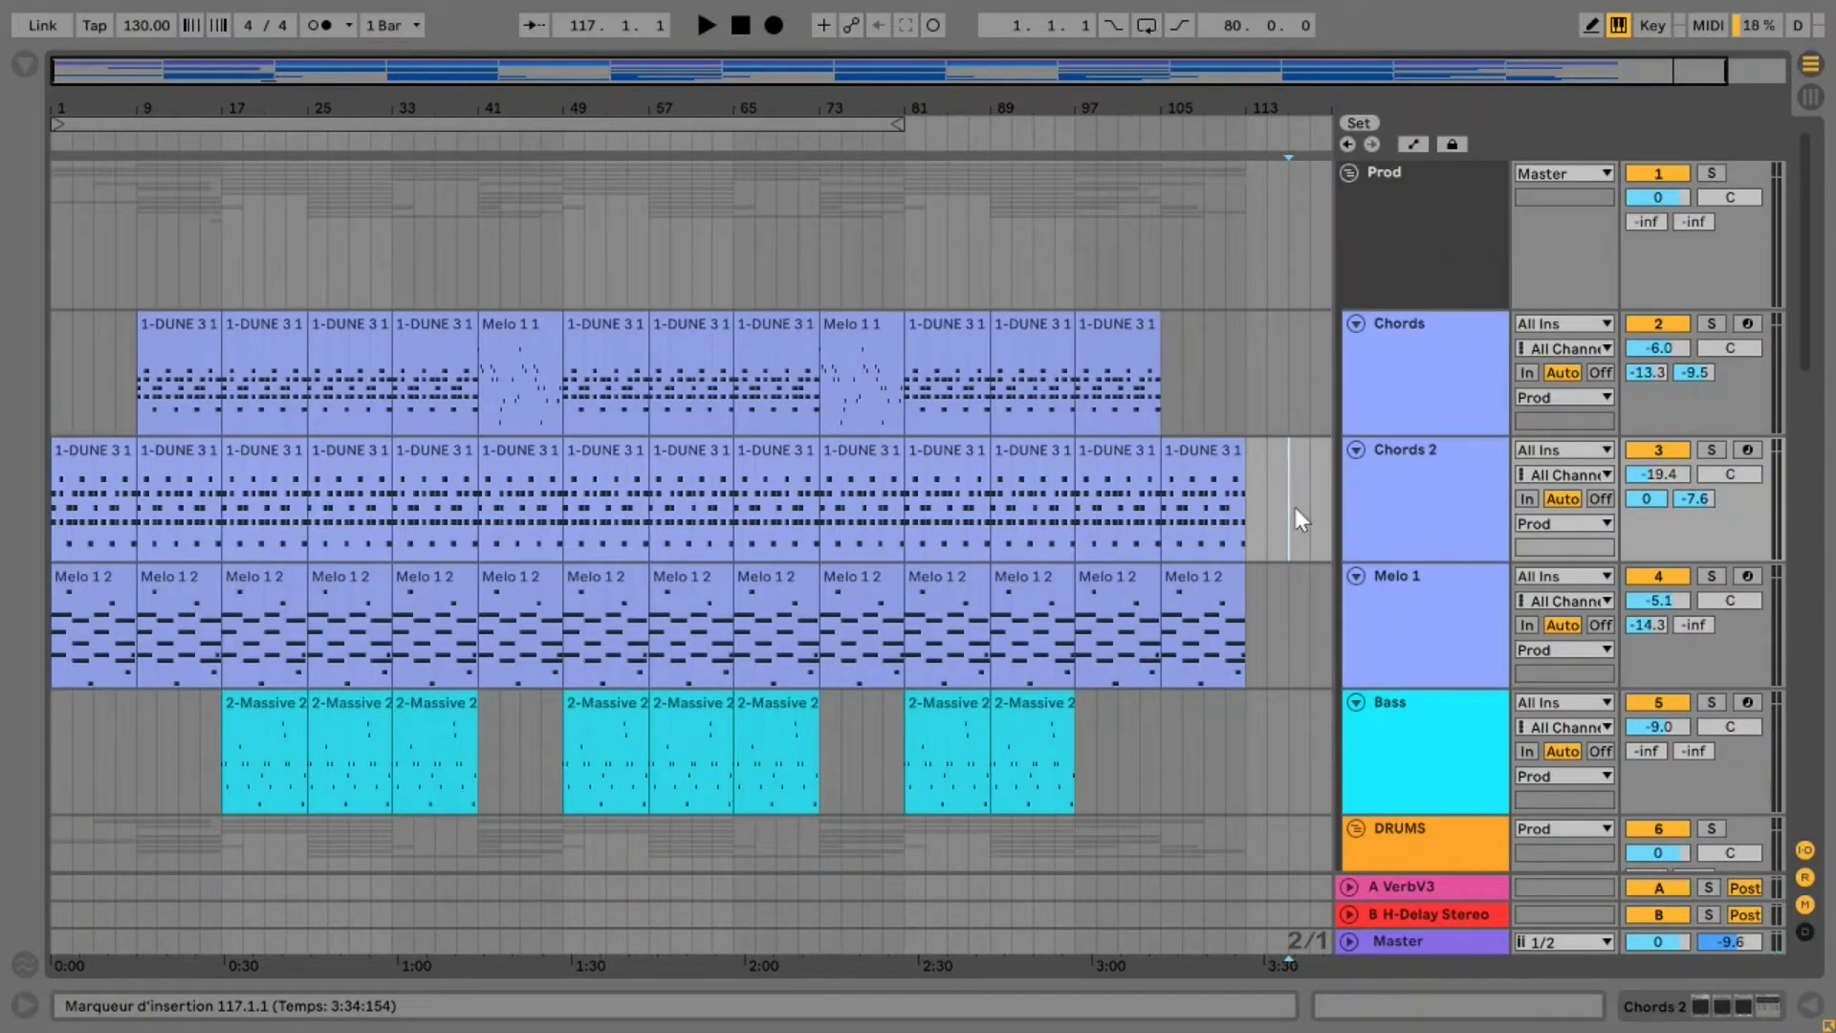
scroll(1291, 517, down, 1)
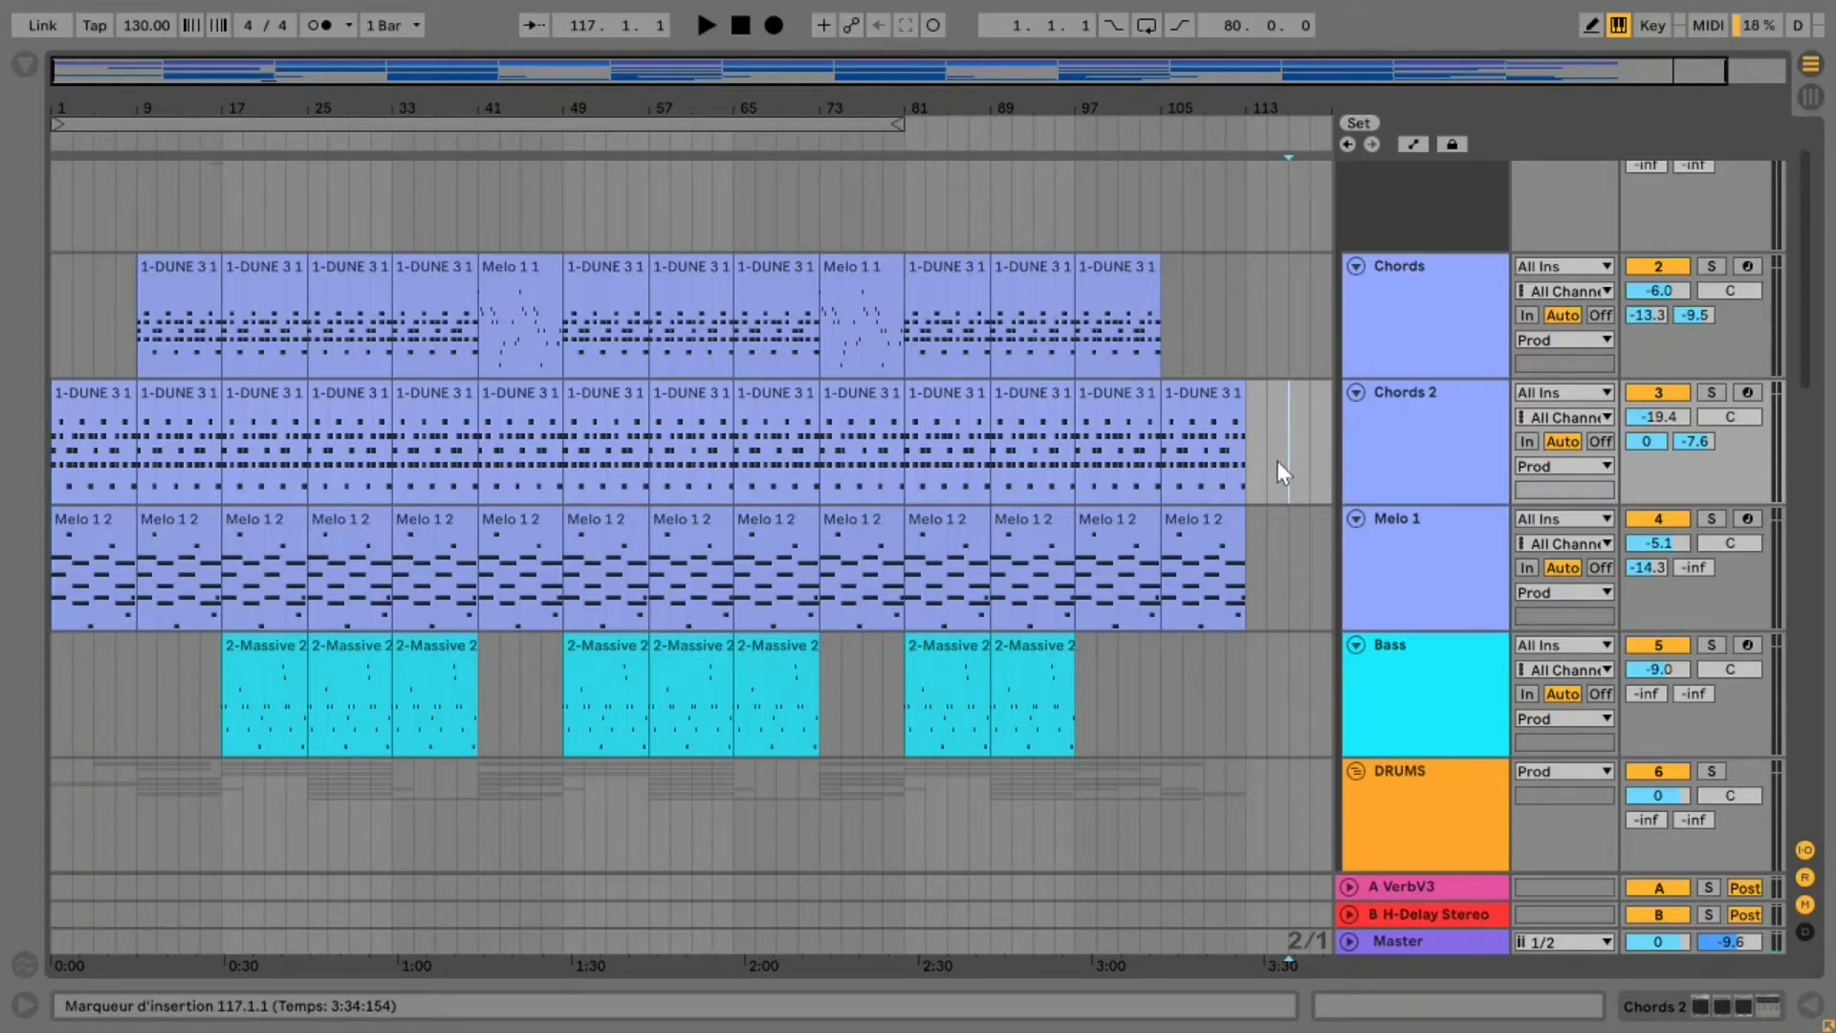
scroll(1280, 463, down, 1)
Play a short passage of the arrangement from bar 17, where the bass enters, and stop it
drag(230, 77, 249, 208)
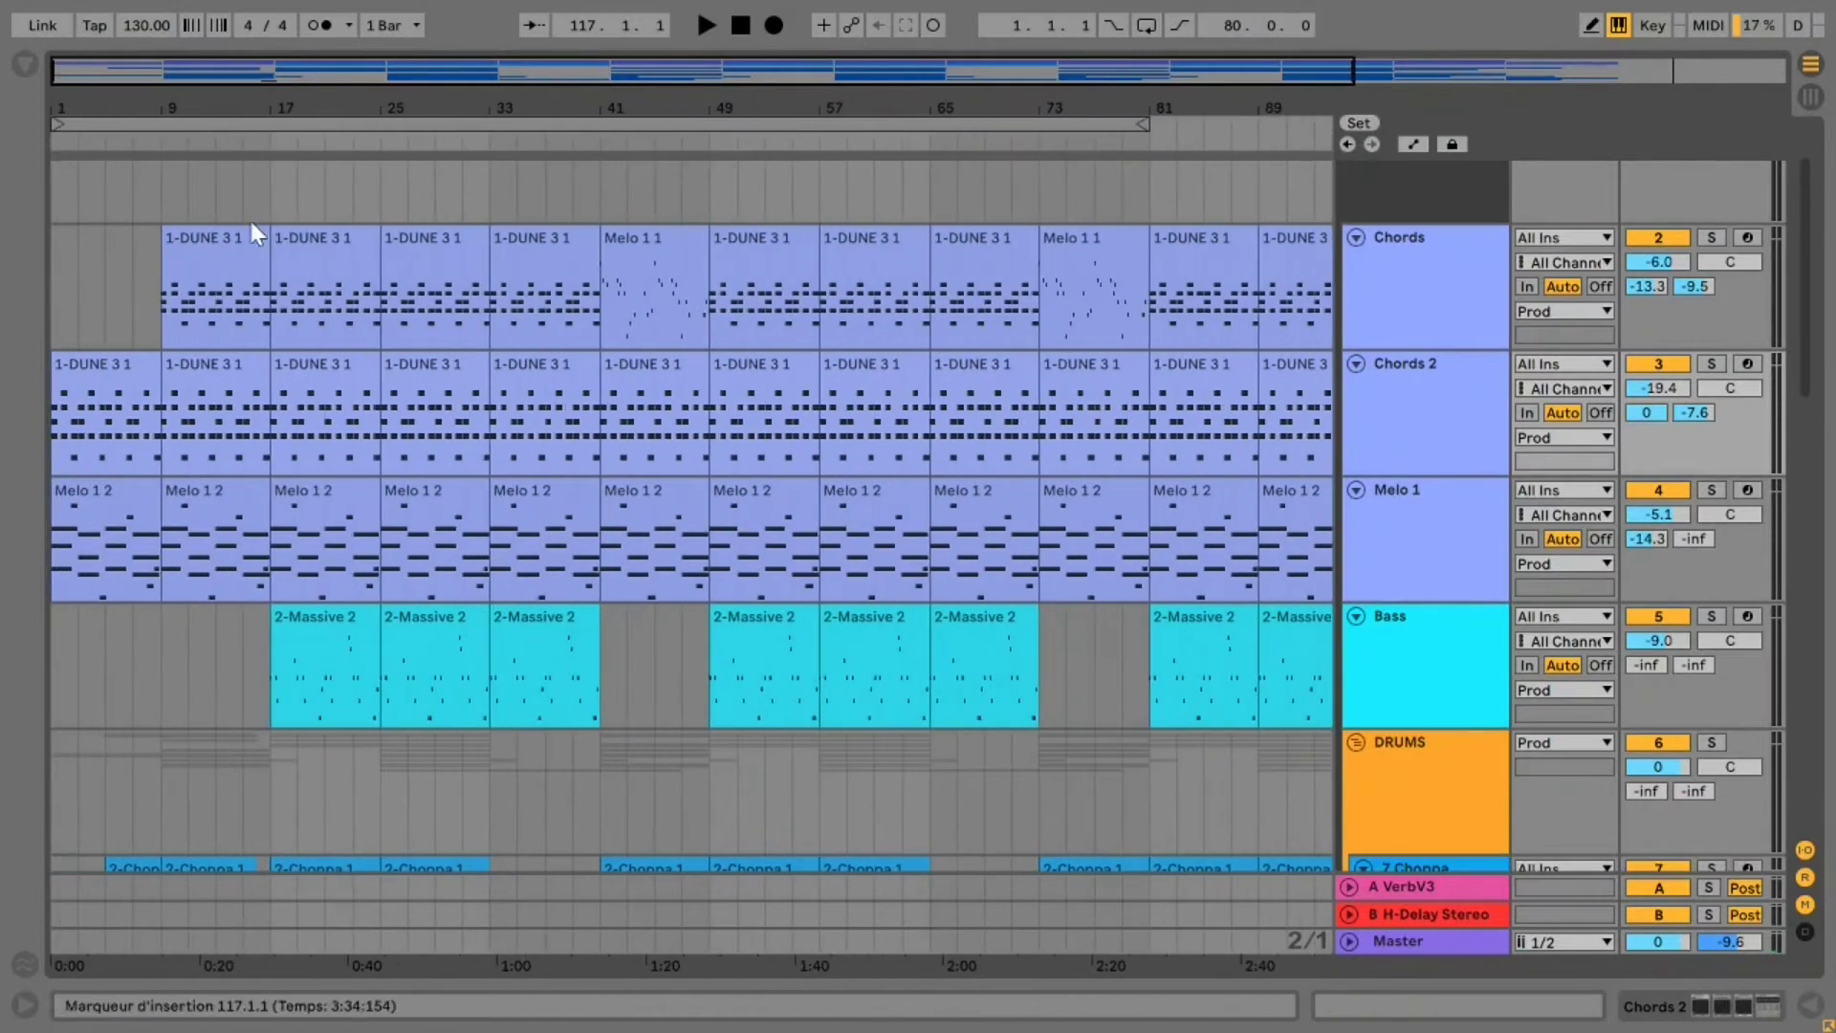
scroll(310, 424, up, 1)
scroll(313, 428, down, 1)
mouse_move(169, 76)
mouse_down()
mouse_move(173, 122)
mouse_move(151, 107)
mouse_up()
scroll(496, 429, up, 1)
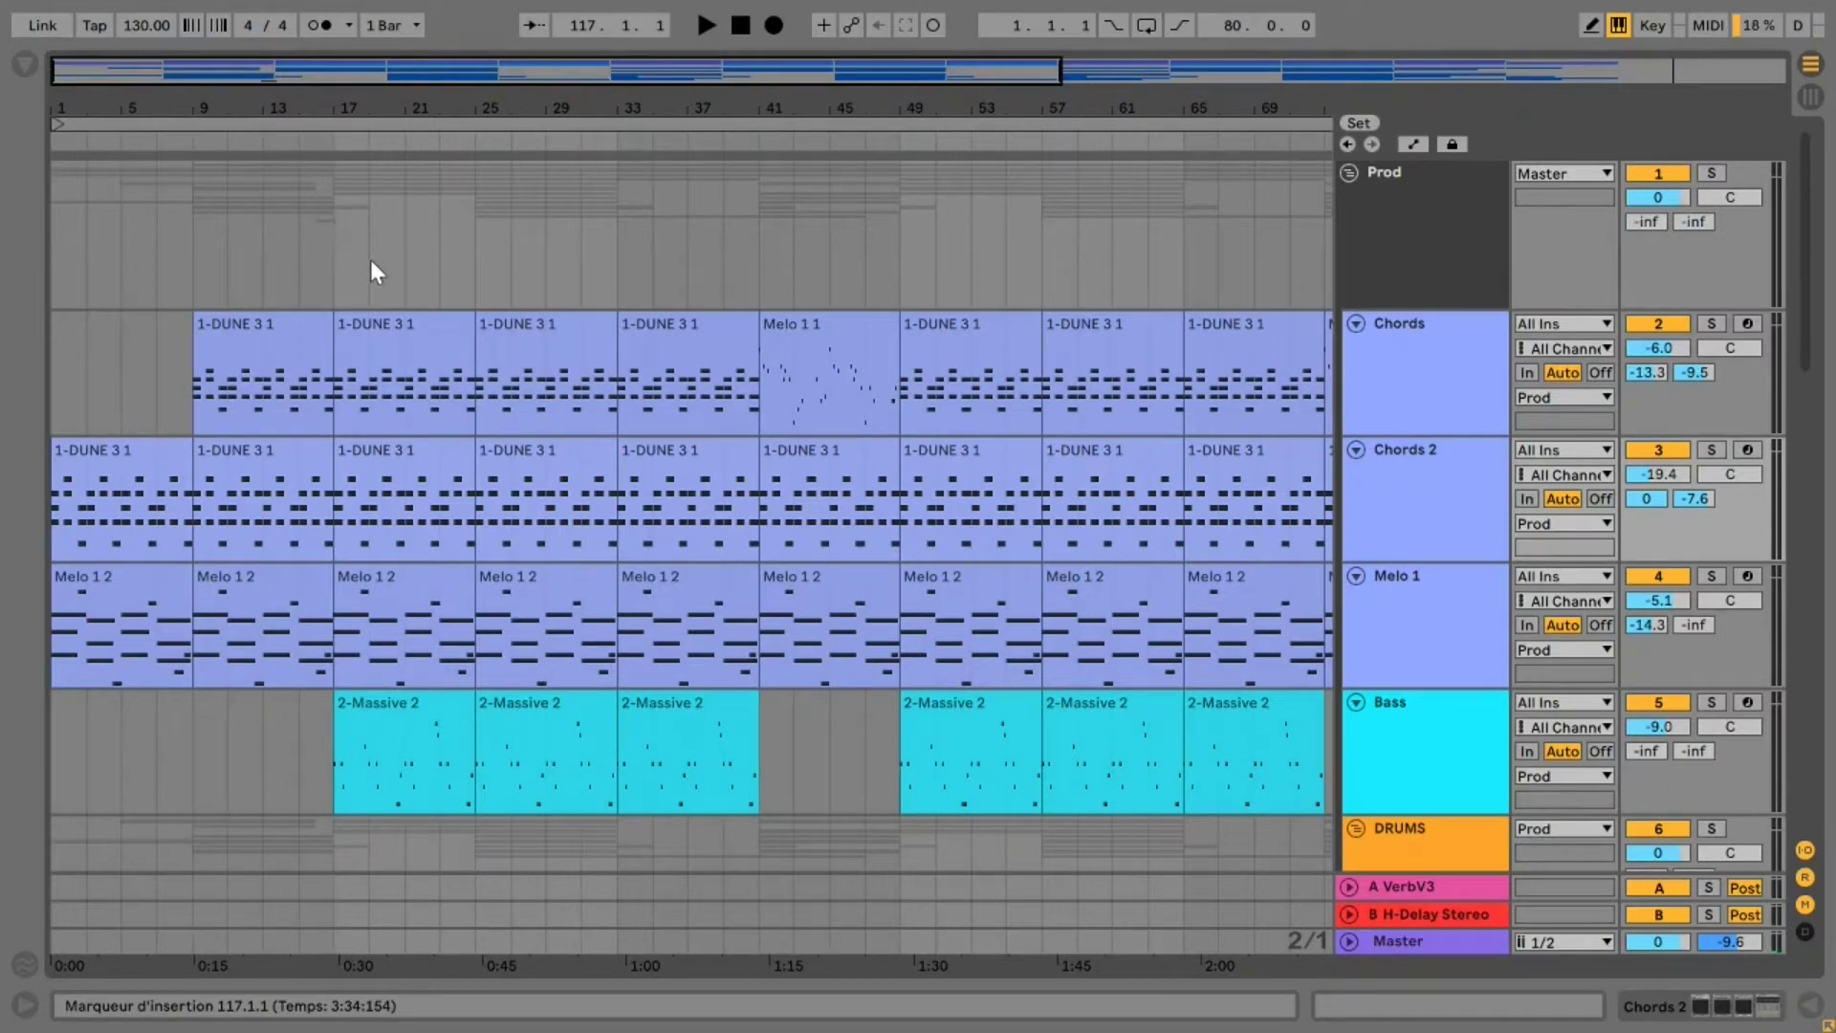
click(337, 243)
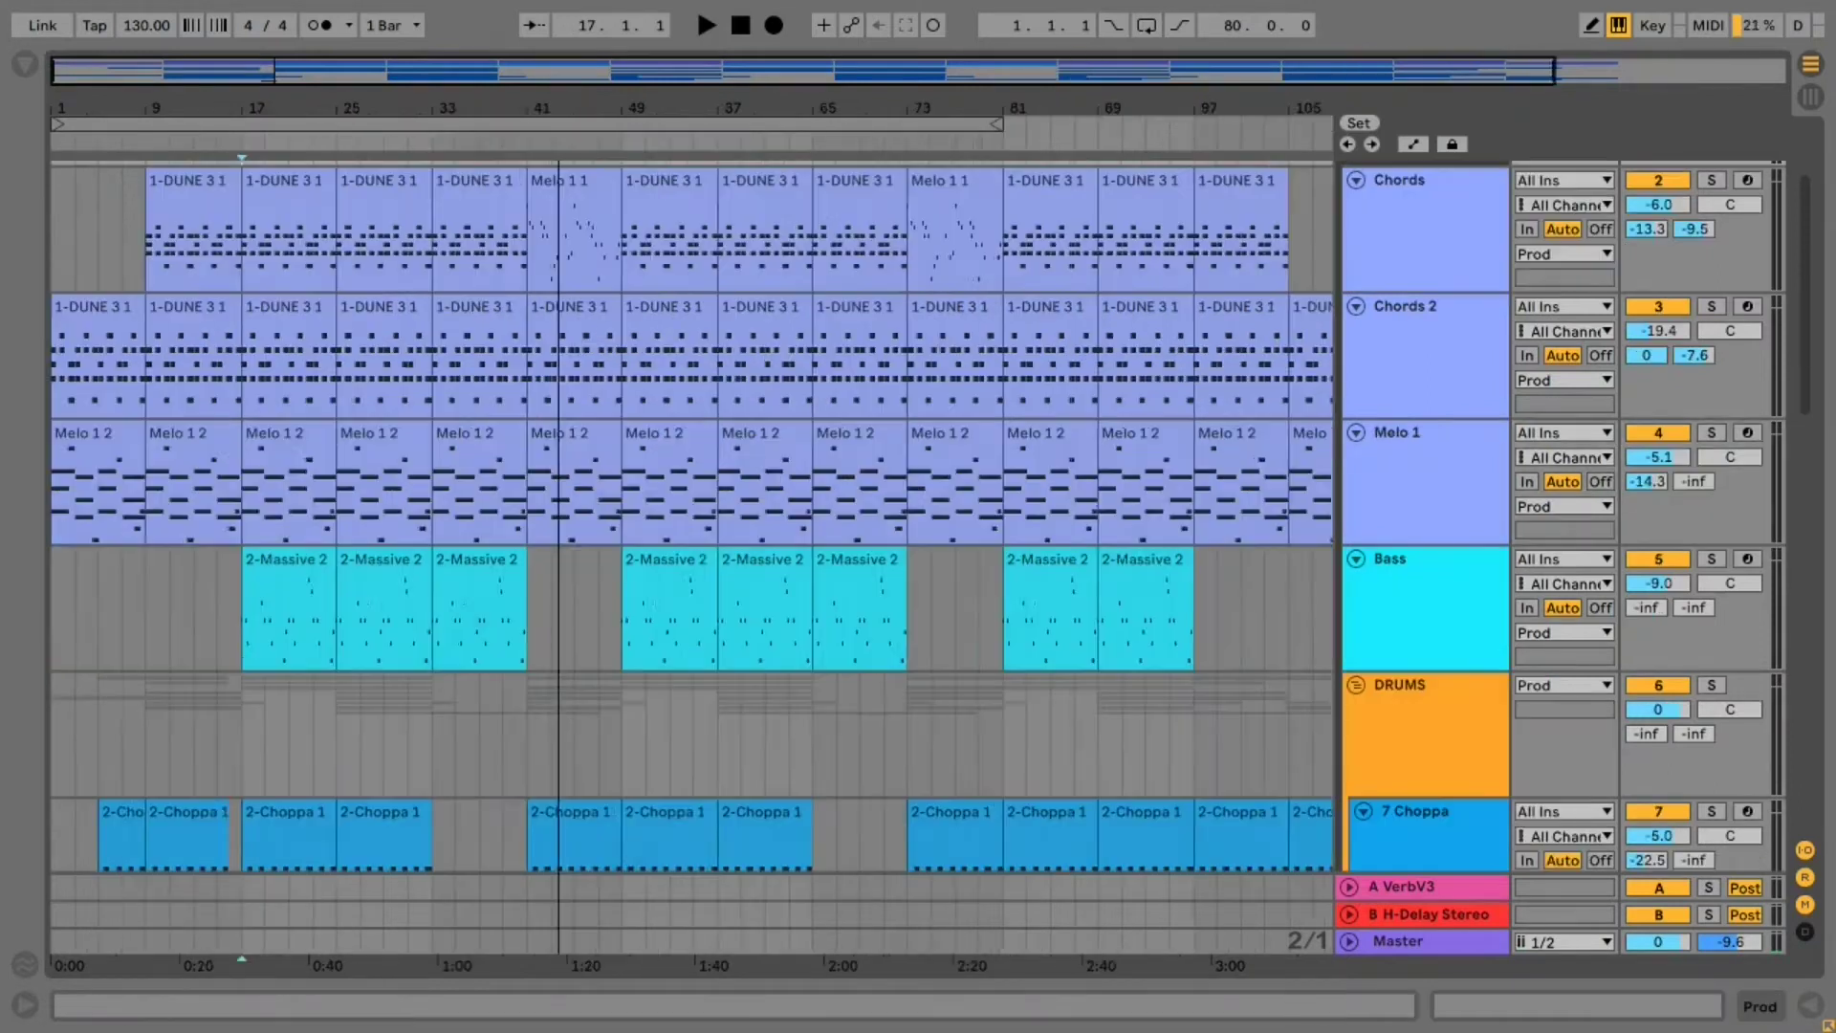
drag(229, 77, 237, 144)
scroll(640, 390, up, 2)
key(space)
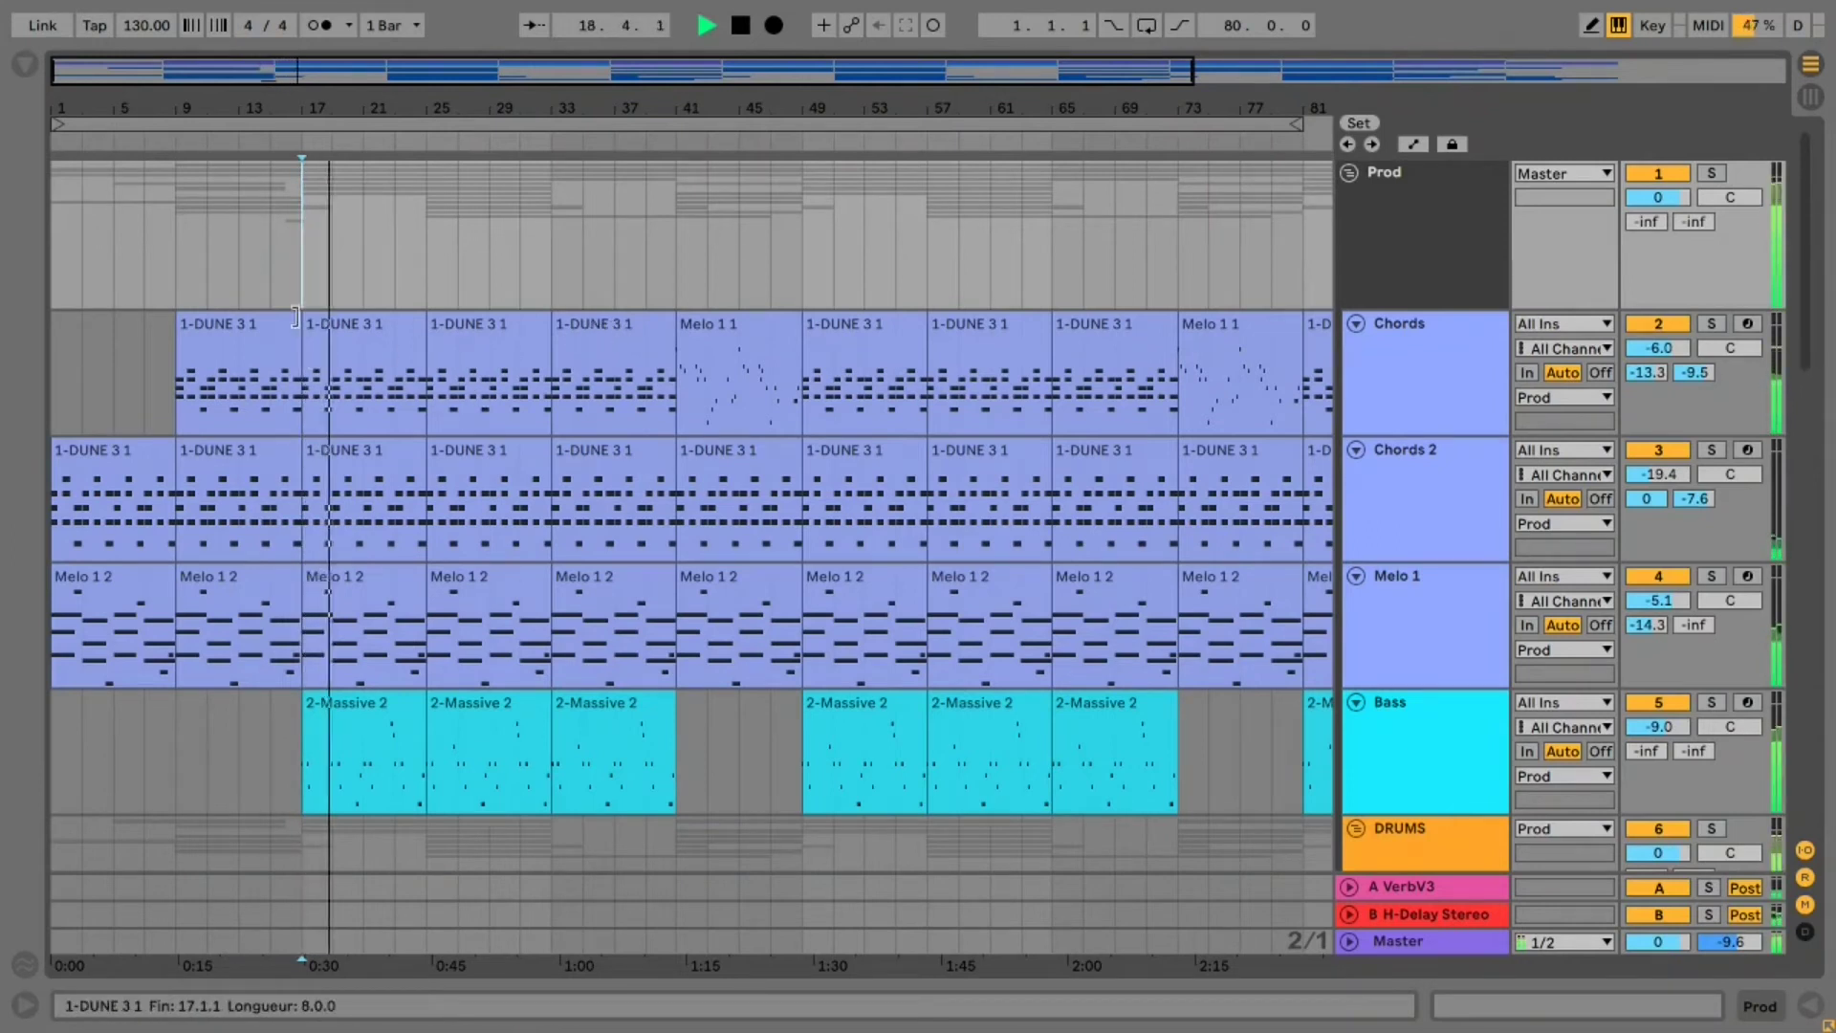
key(space)
Check the drum clips' gap before bar 17 and play that transition from bar 15
drag(203, 76, 204, 166)
scroll(691, 750, down, 8)
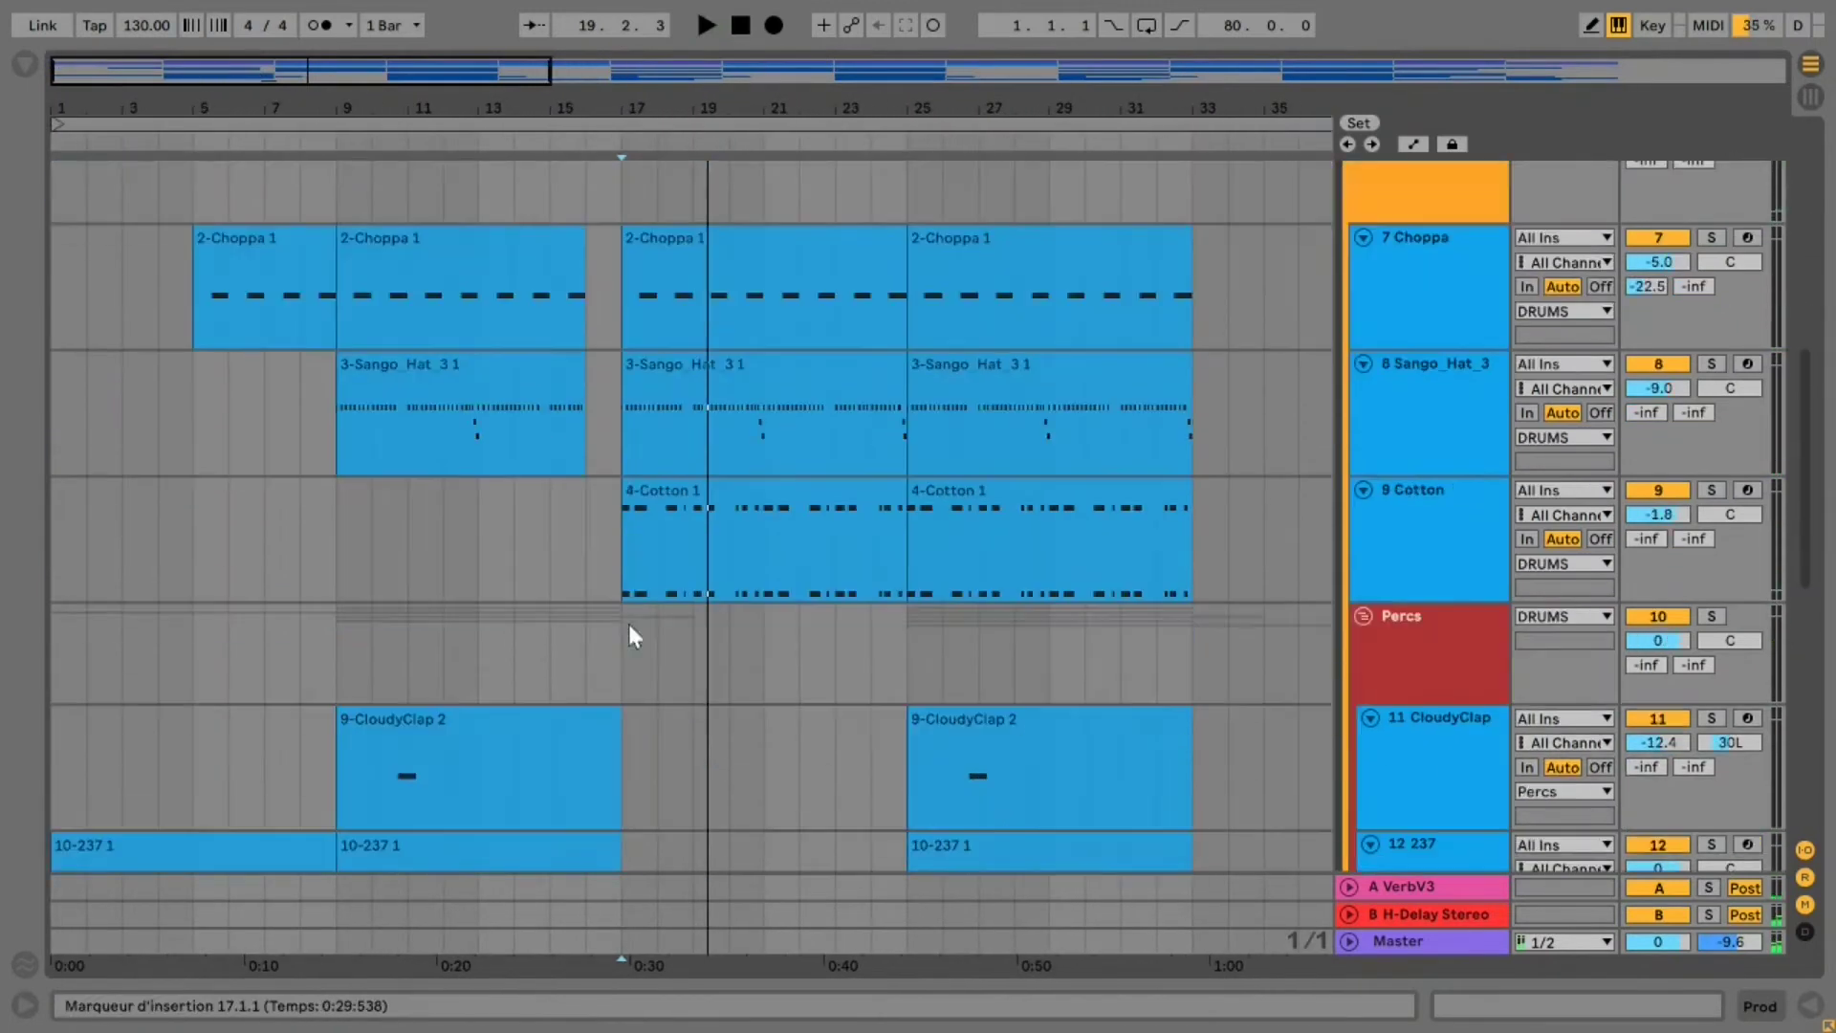
scroll(593, 308, up, 2)
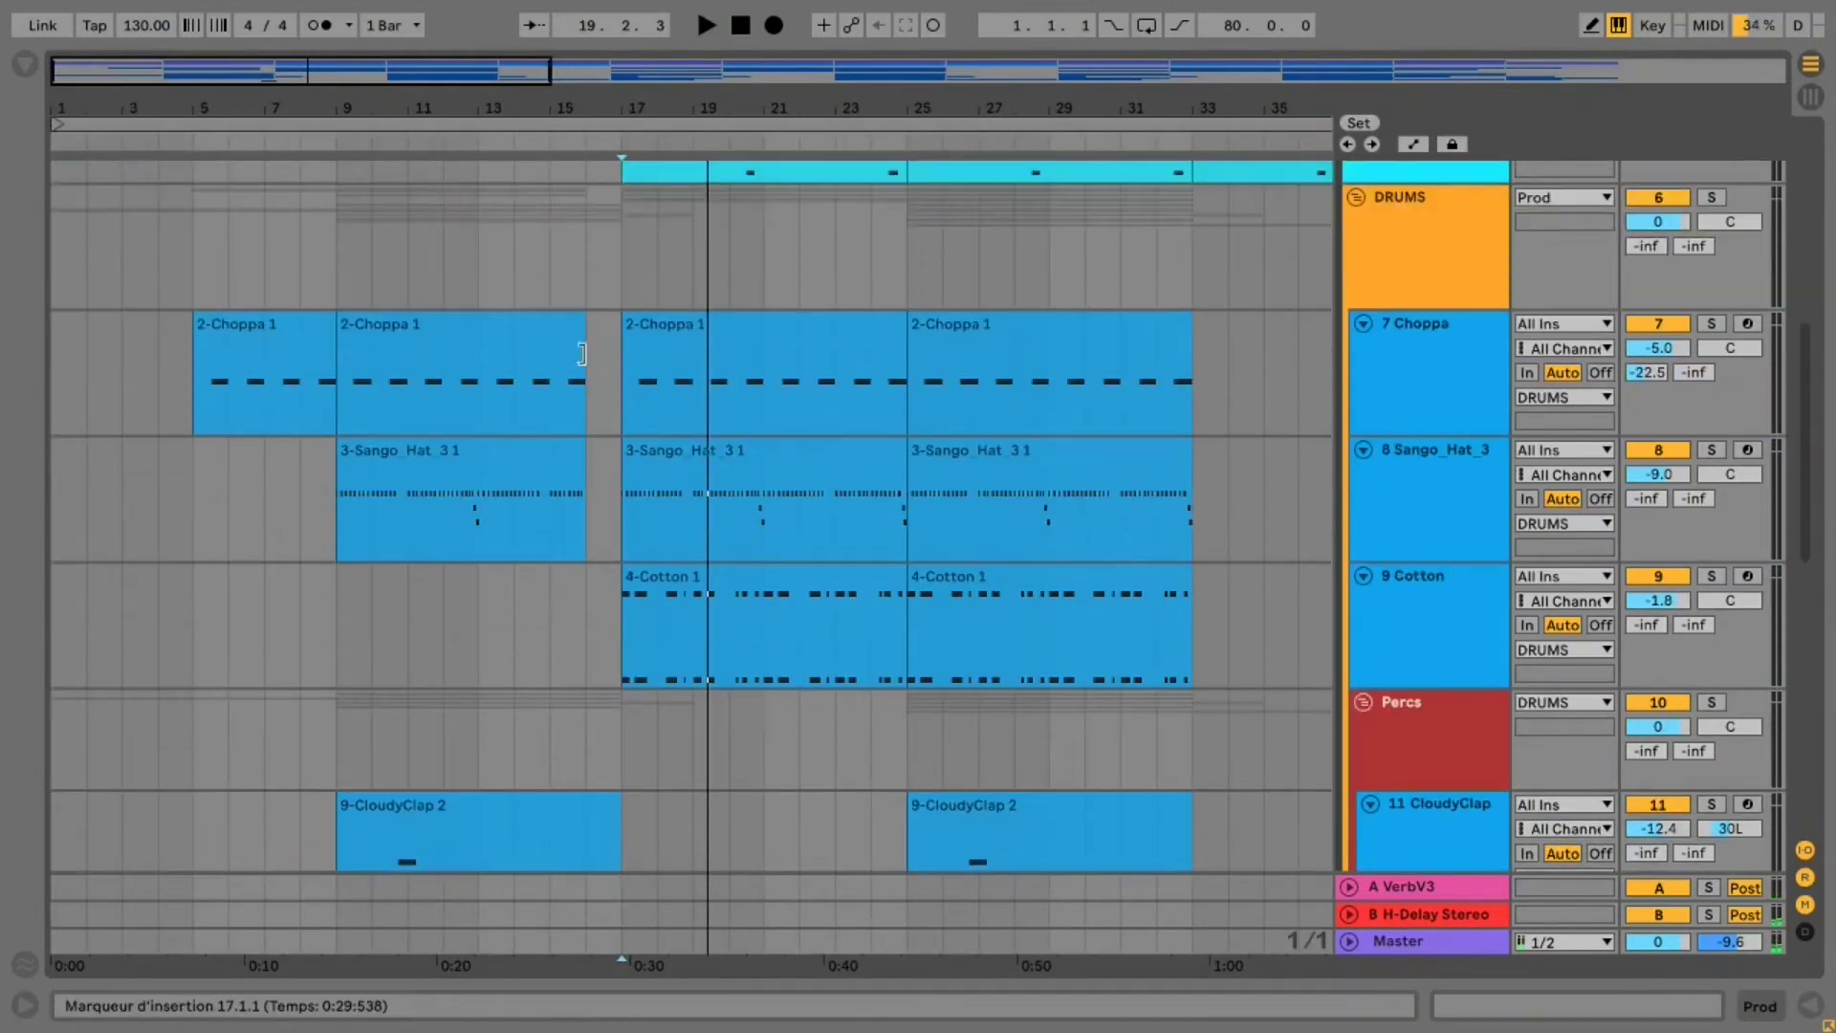
scroll(573, 535, down, 3)
scroll(602, 545, up, 8)
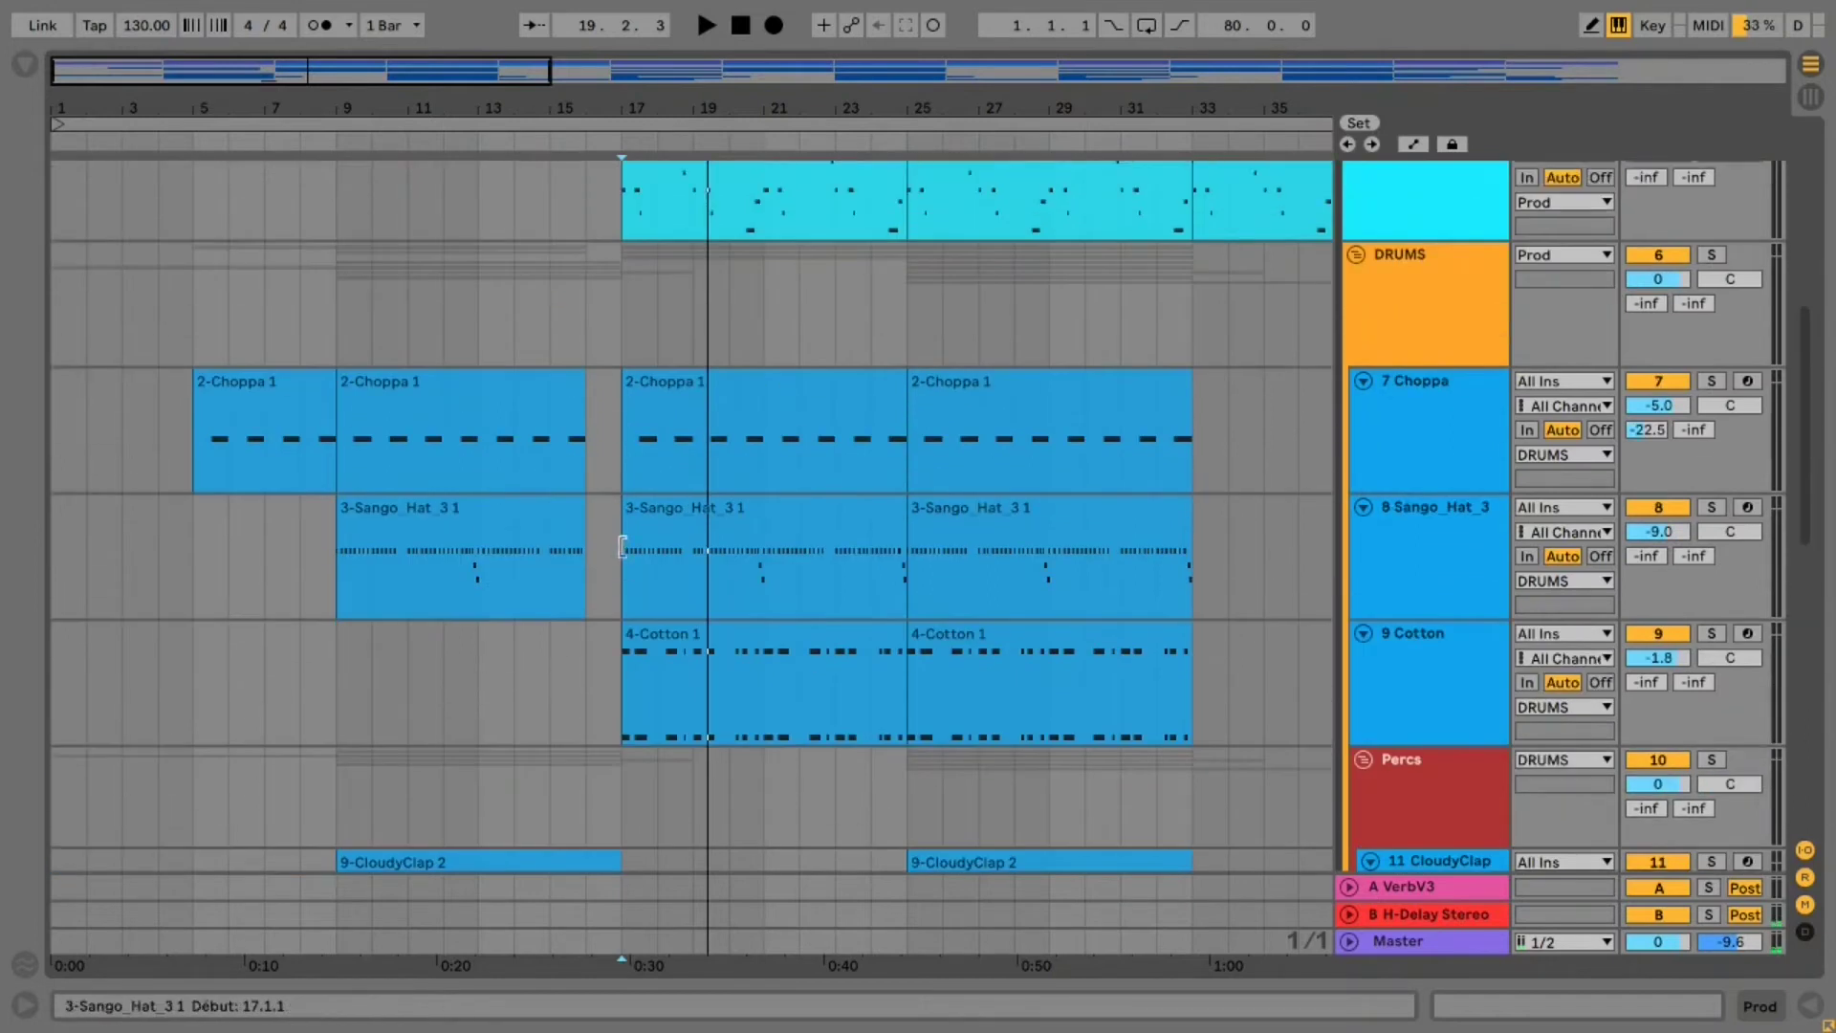
click(558, 459)
scroll(669, 592, up, 5)
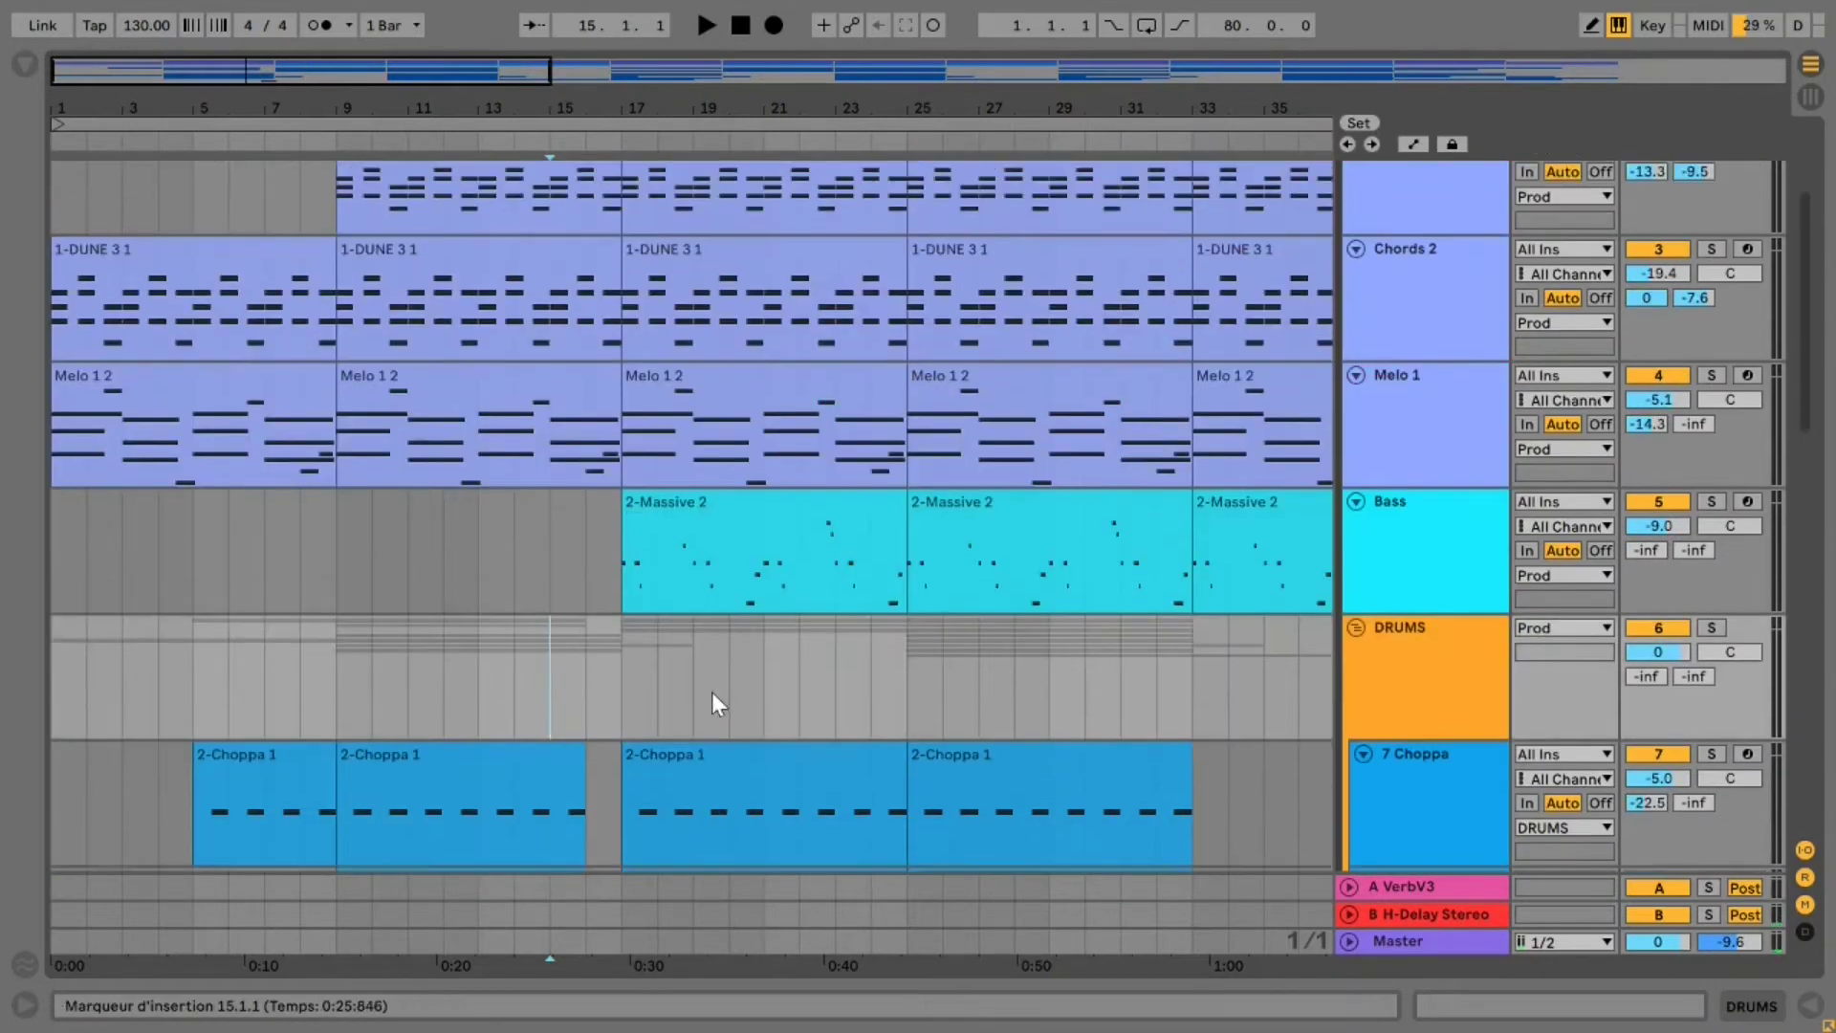
scroll(713, 679, down, 4)
key(space)
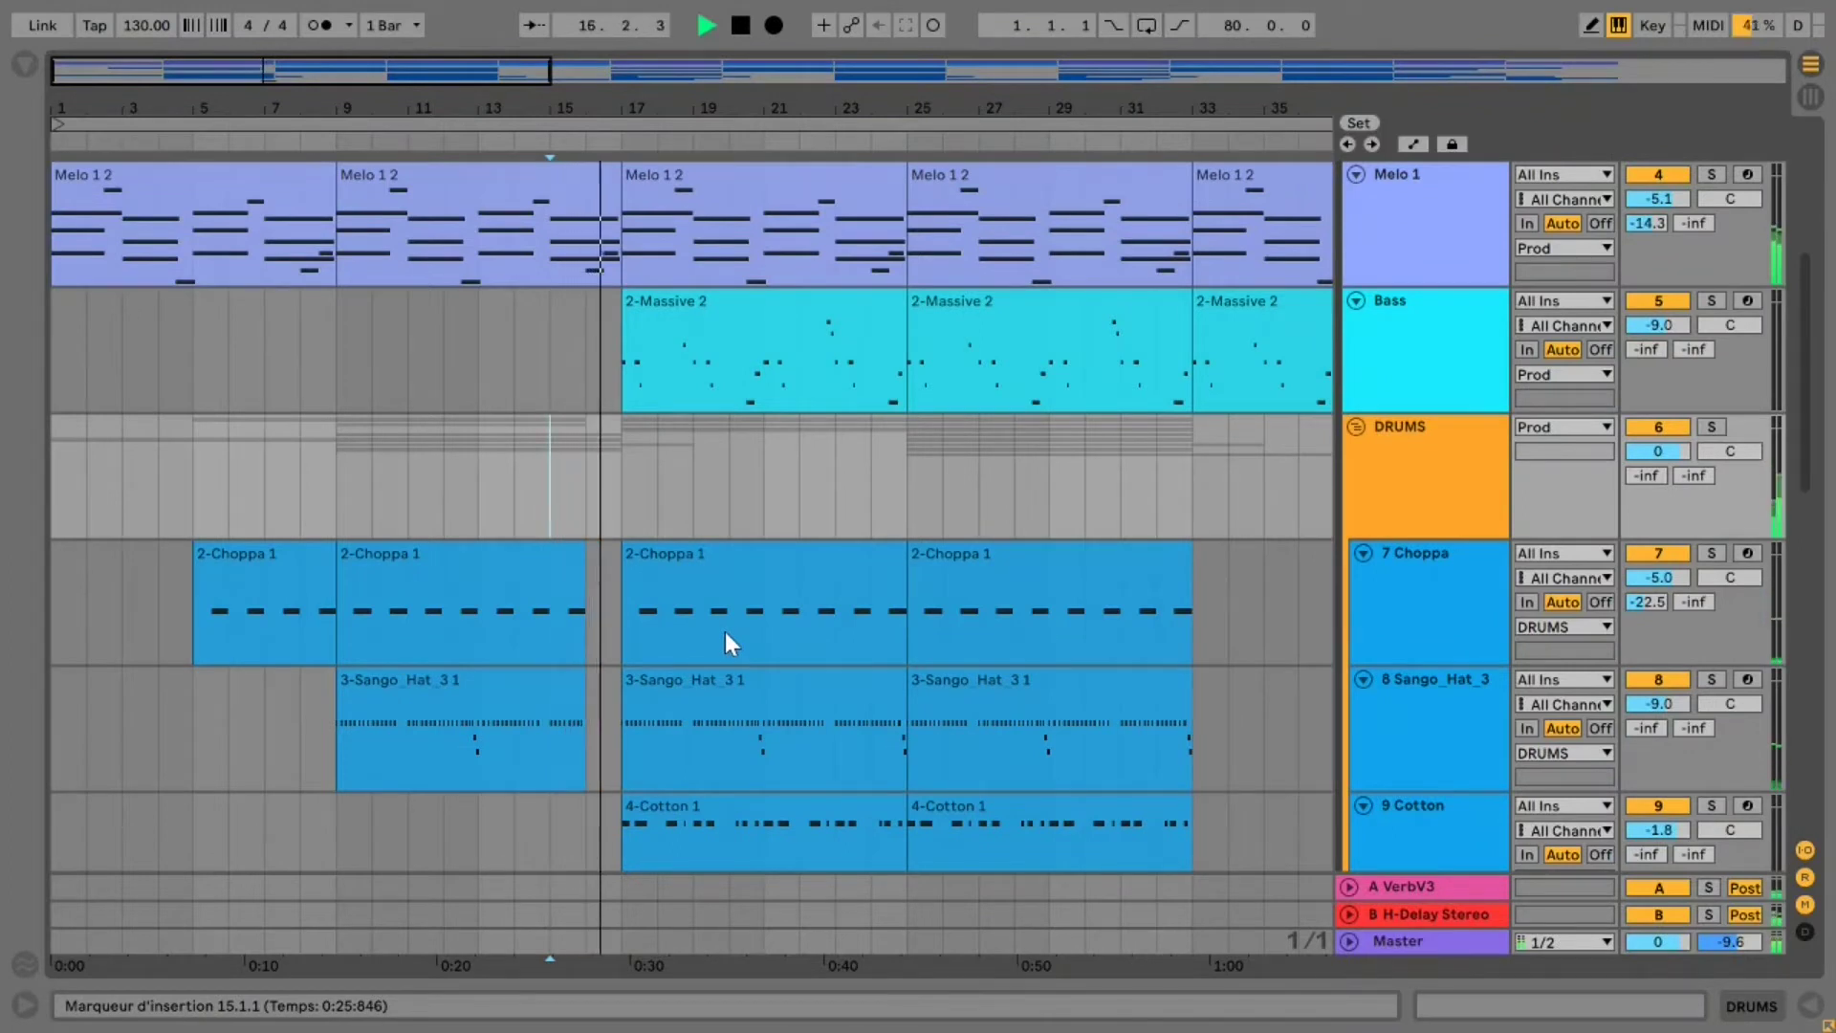
scroll(725, 633, up, 3)
scroll(718, 645, up, 4)
key(space)
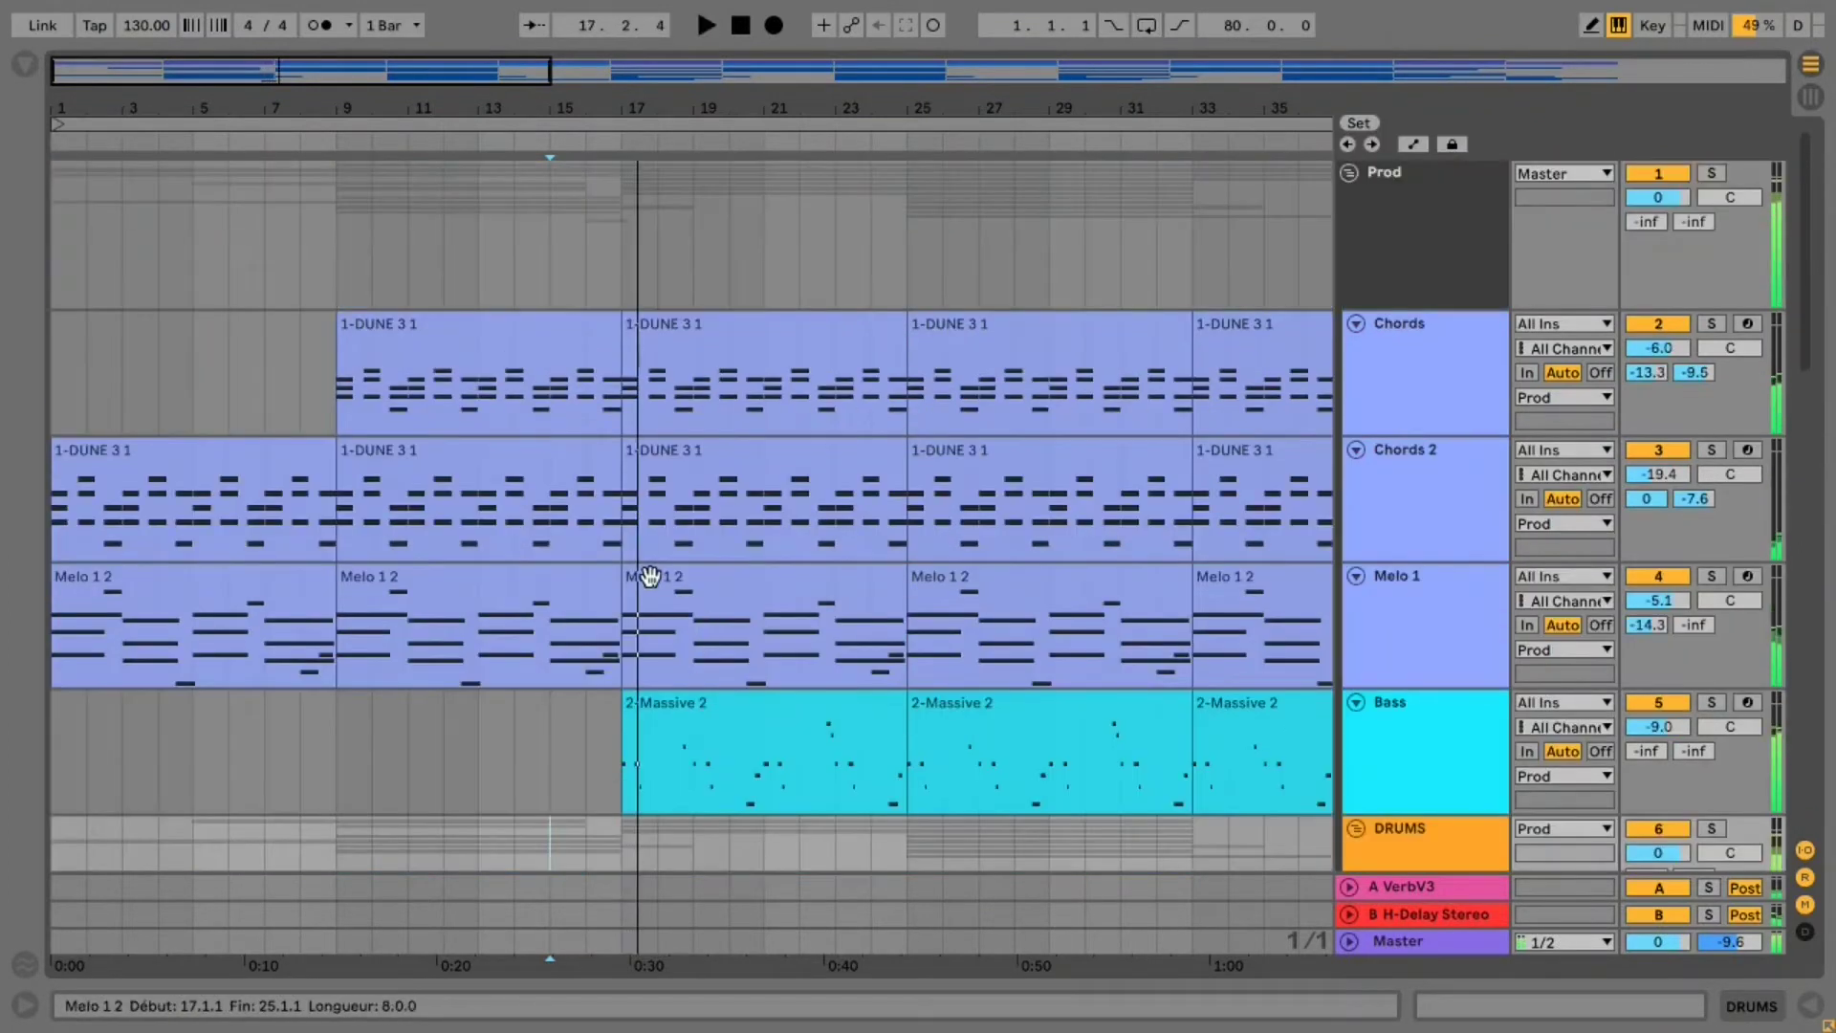
Audition the Chords 2 and Melo 1 tracks soloed from bar 15.3, clear the solo and stop playback
drag(279, 76, 279, 134)
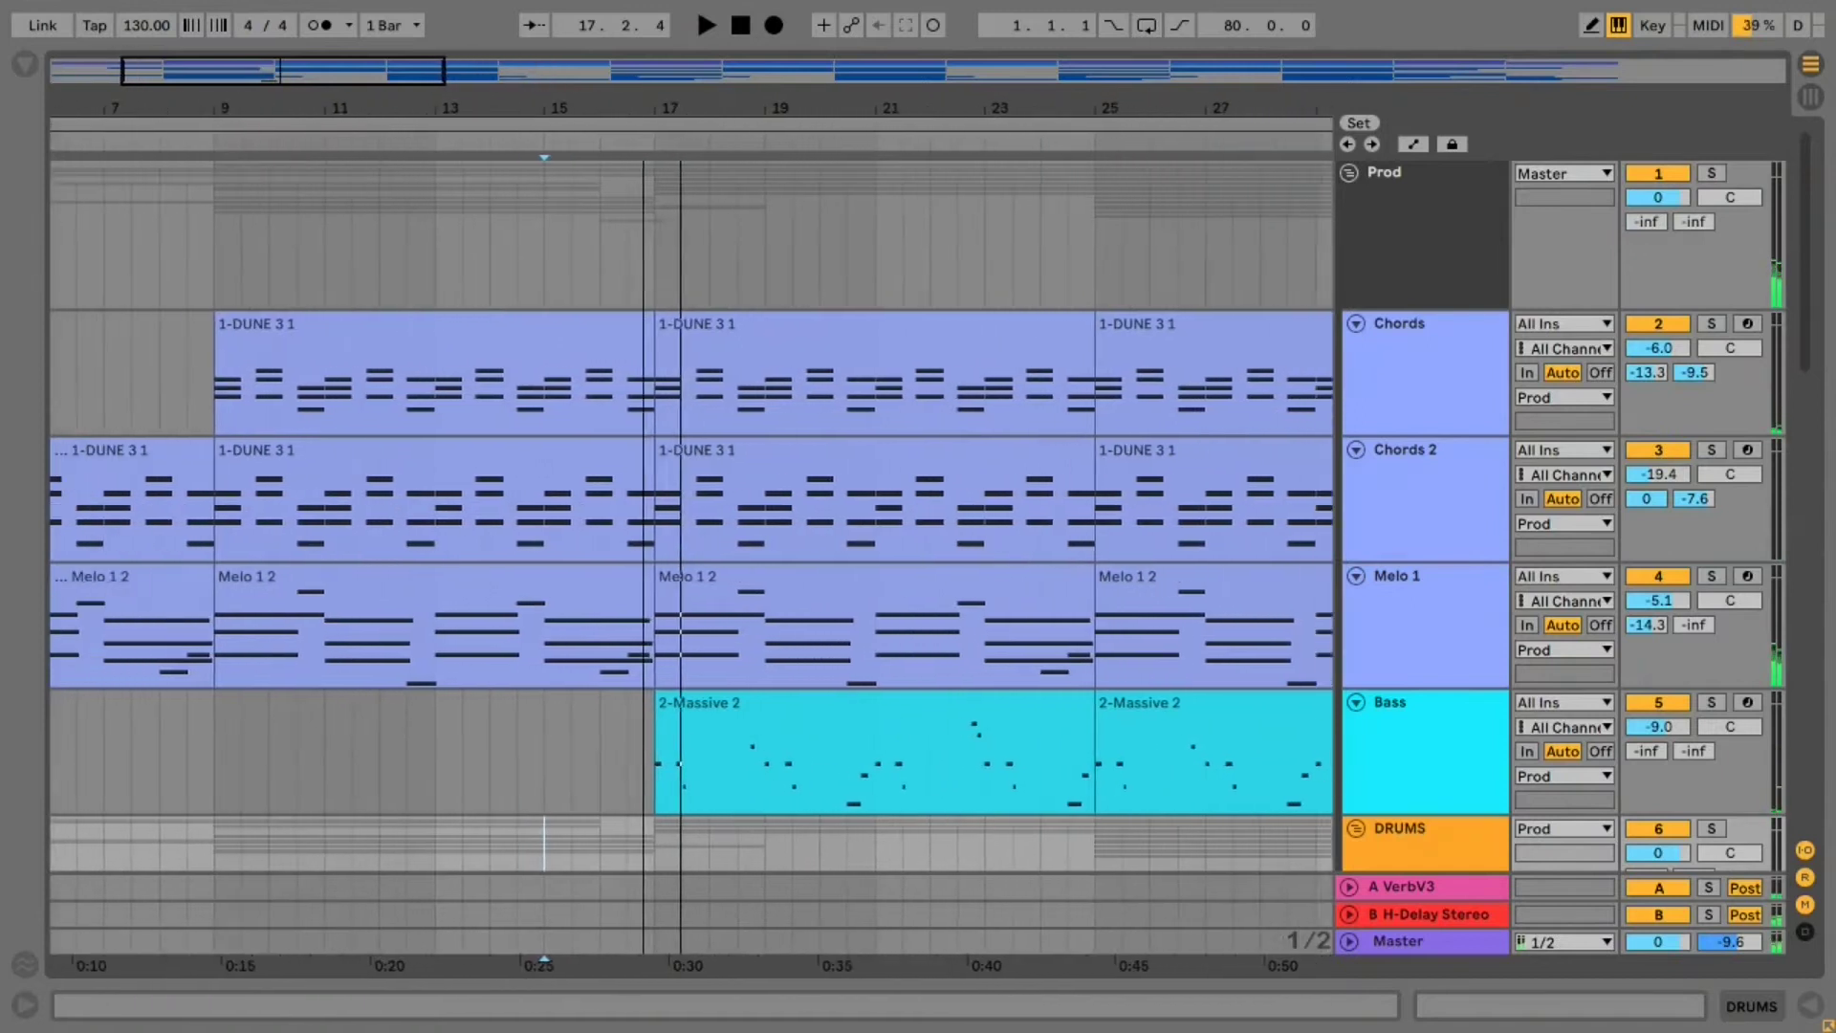
scroll(671, 497, down, 2)
click(599, 360)
scroll(1599, 398, up, 2)
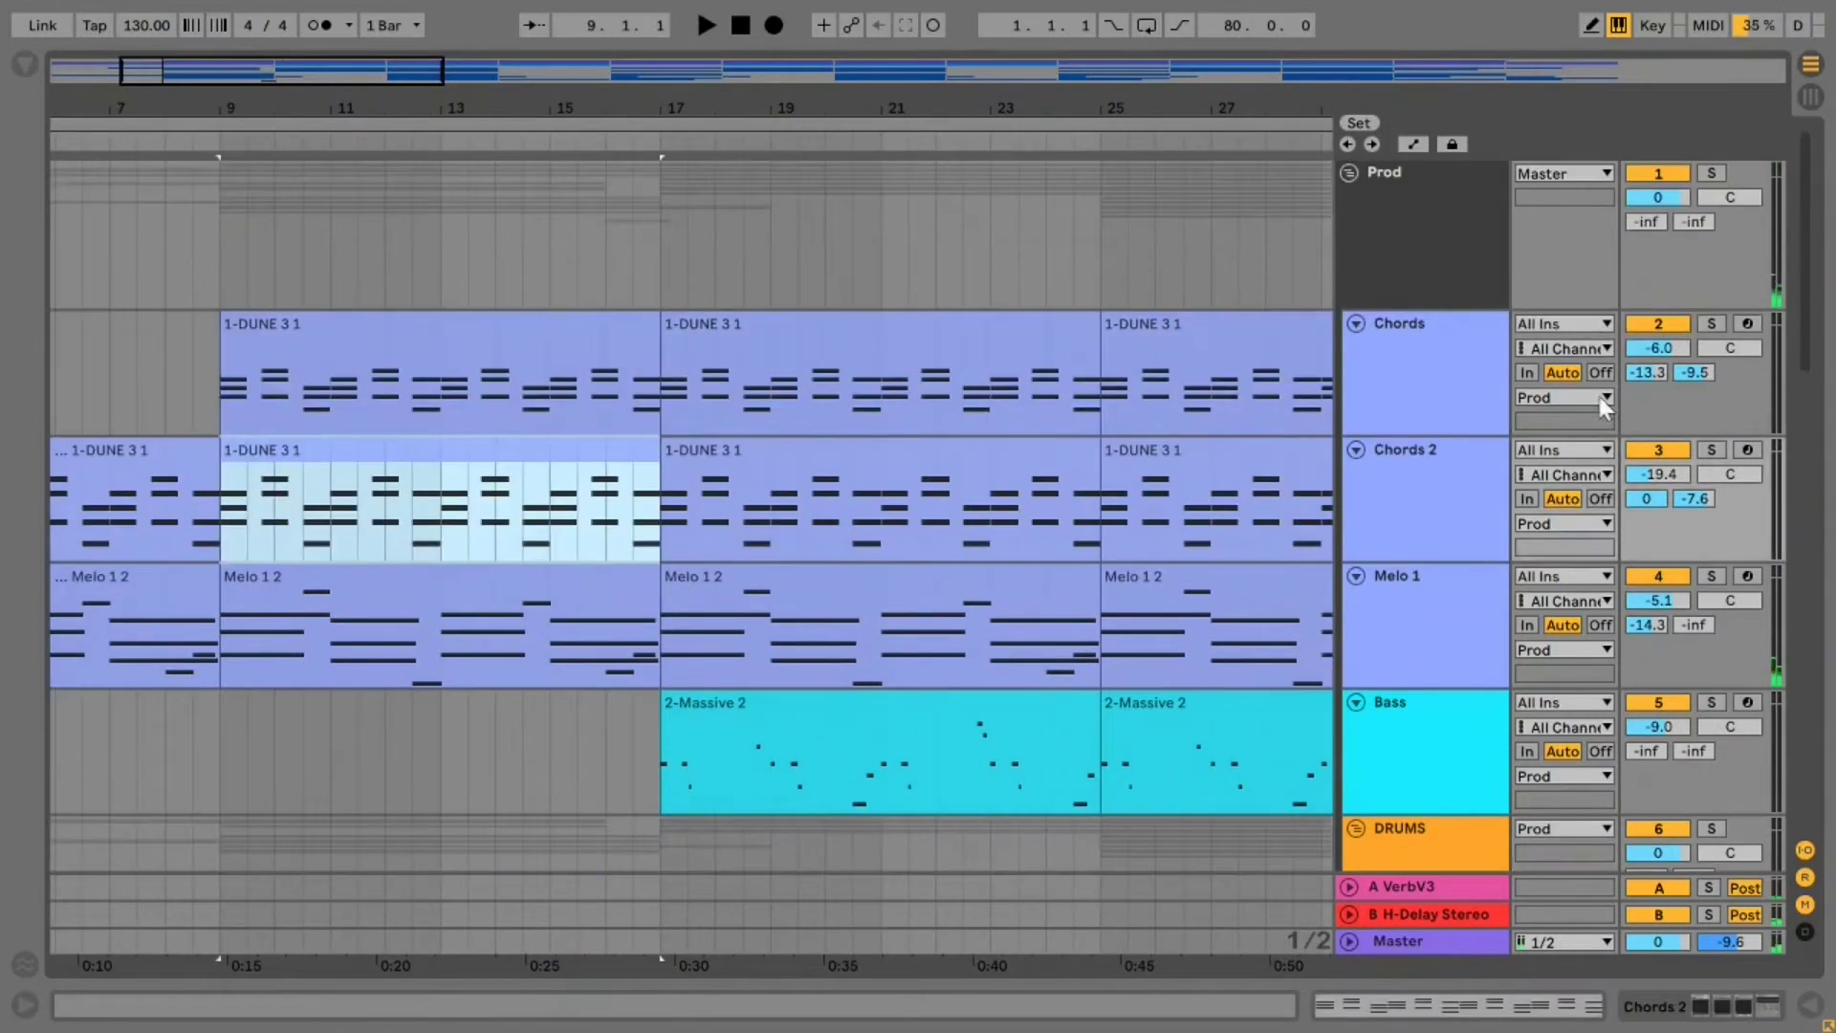
click(1720, 451)
scroll(559, 503, down, 1)
click(577, 468)
key(space)
click(1718, 518)
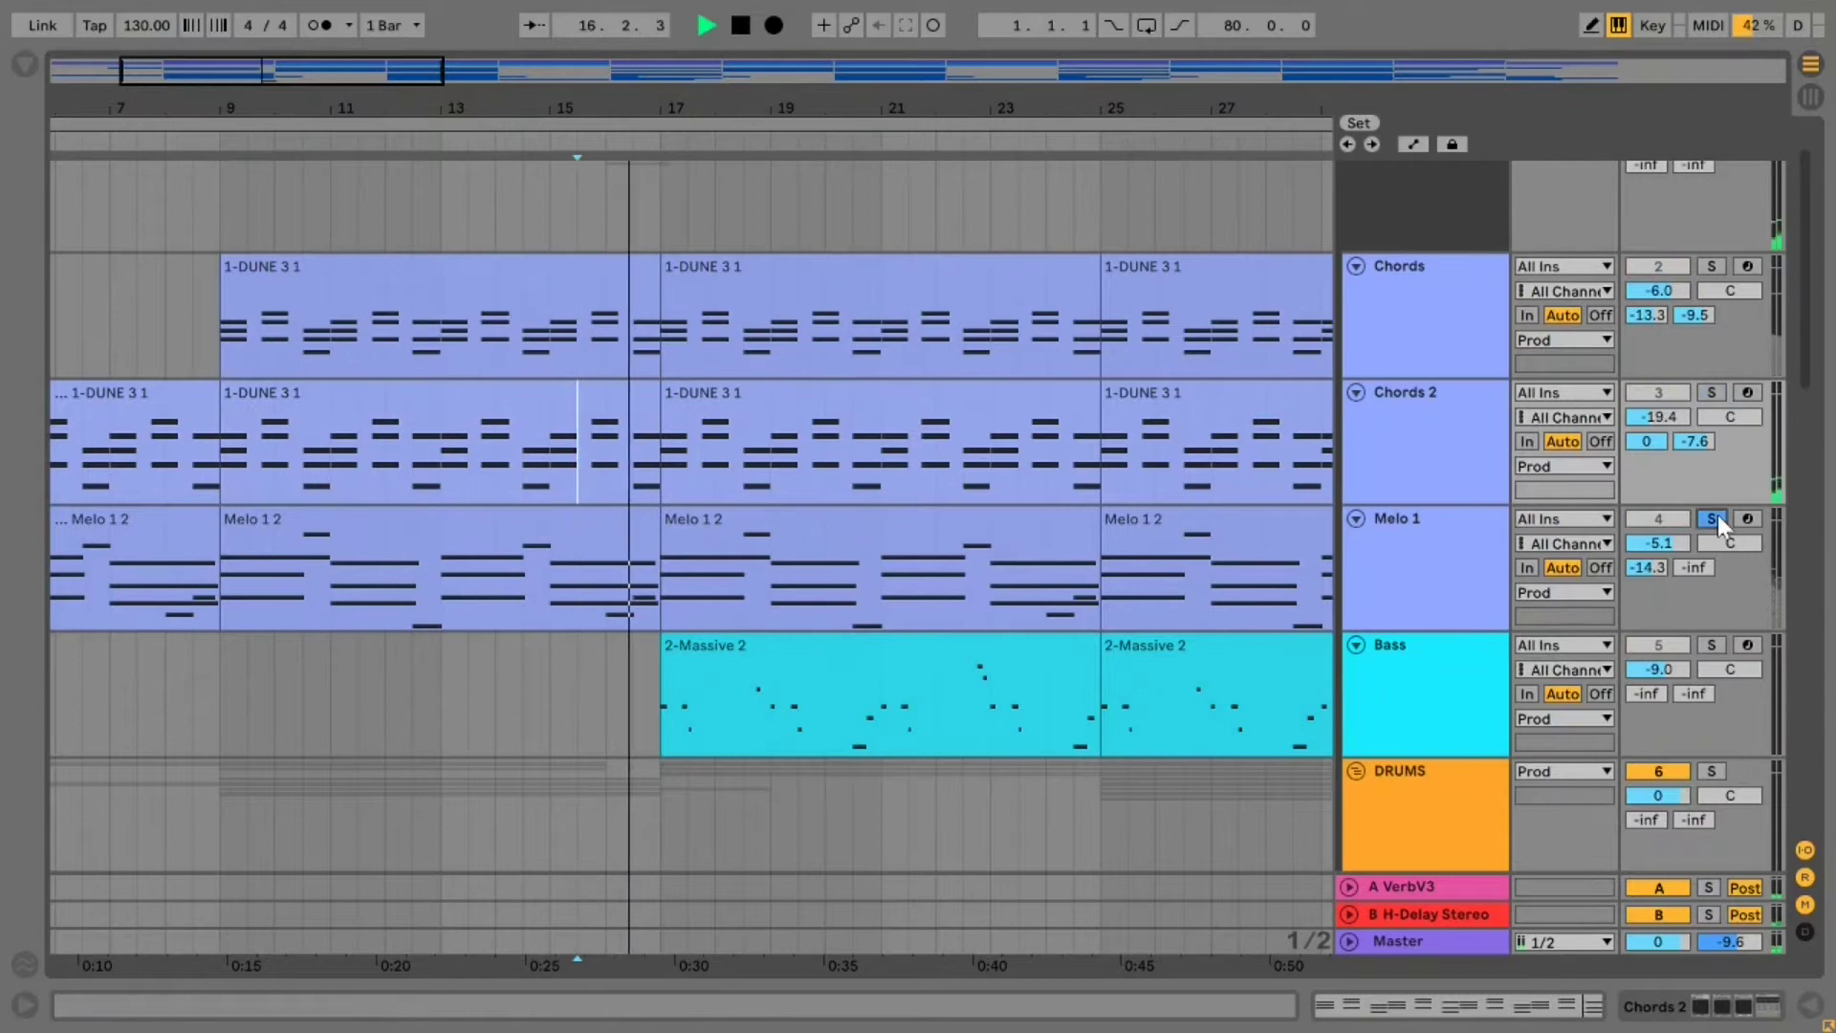
click(1718, 518)
key(space)
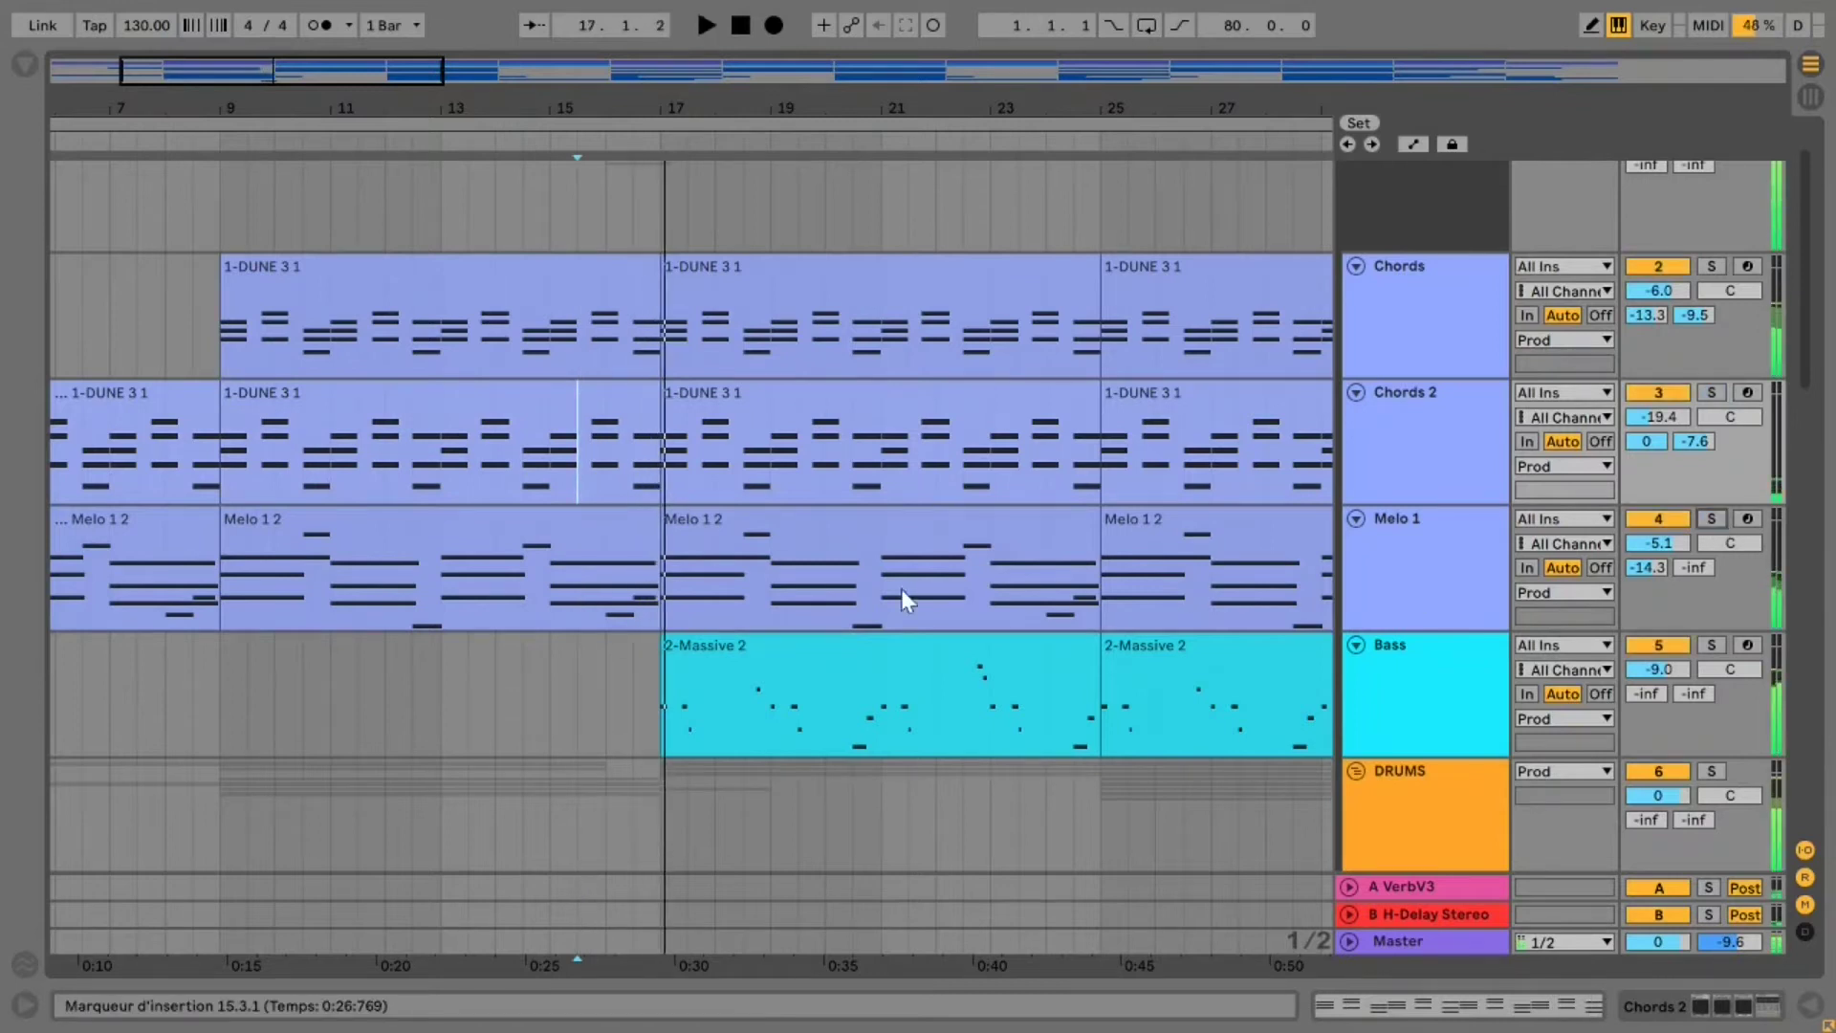
Shorten the Chords 2 and Chords clips that precede bar 17 so both end at 16.3.1
scroll(674, 505, up, 1)
drag(651, 454, 638, 453)
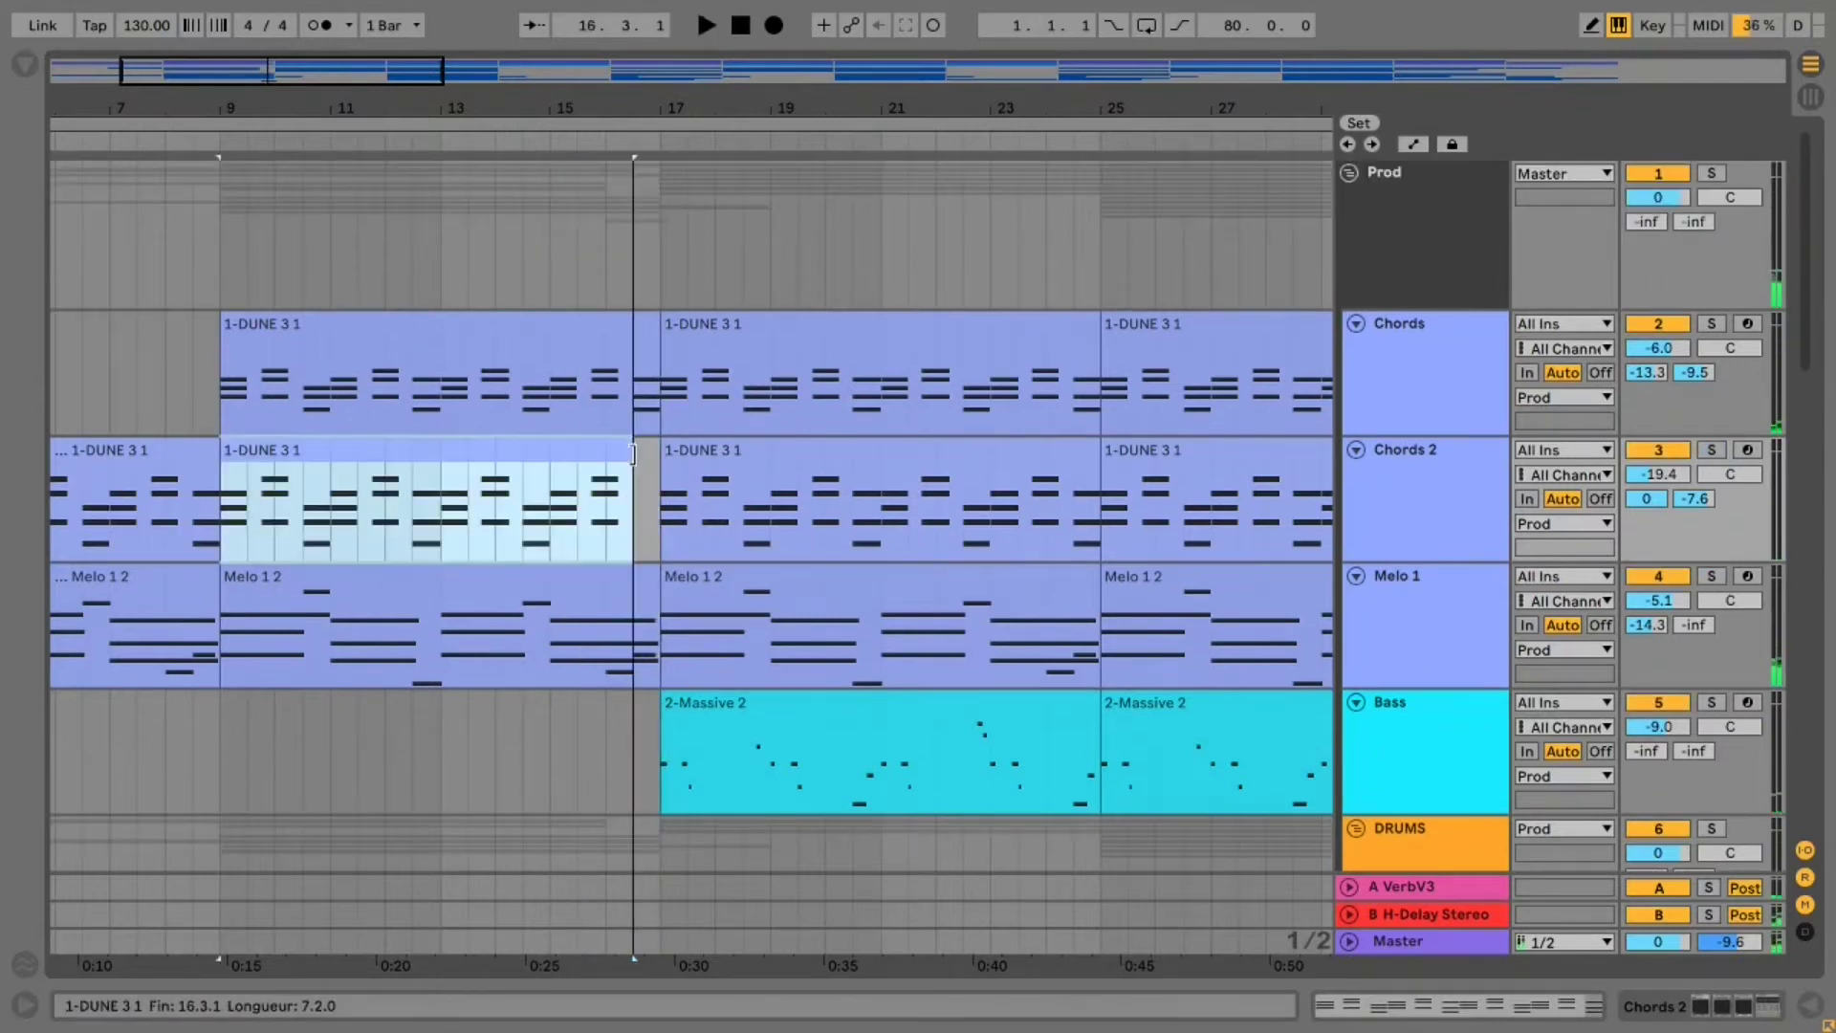
drag(659, 373, 633, 373)
Play the transition from bar 15 into bar 17 with the shortened chord clips, and stop playback
click(552, 225)
key(space)
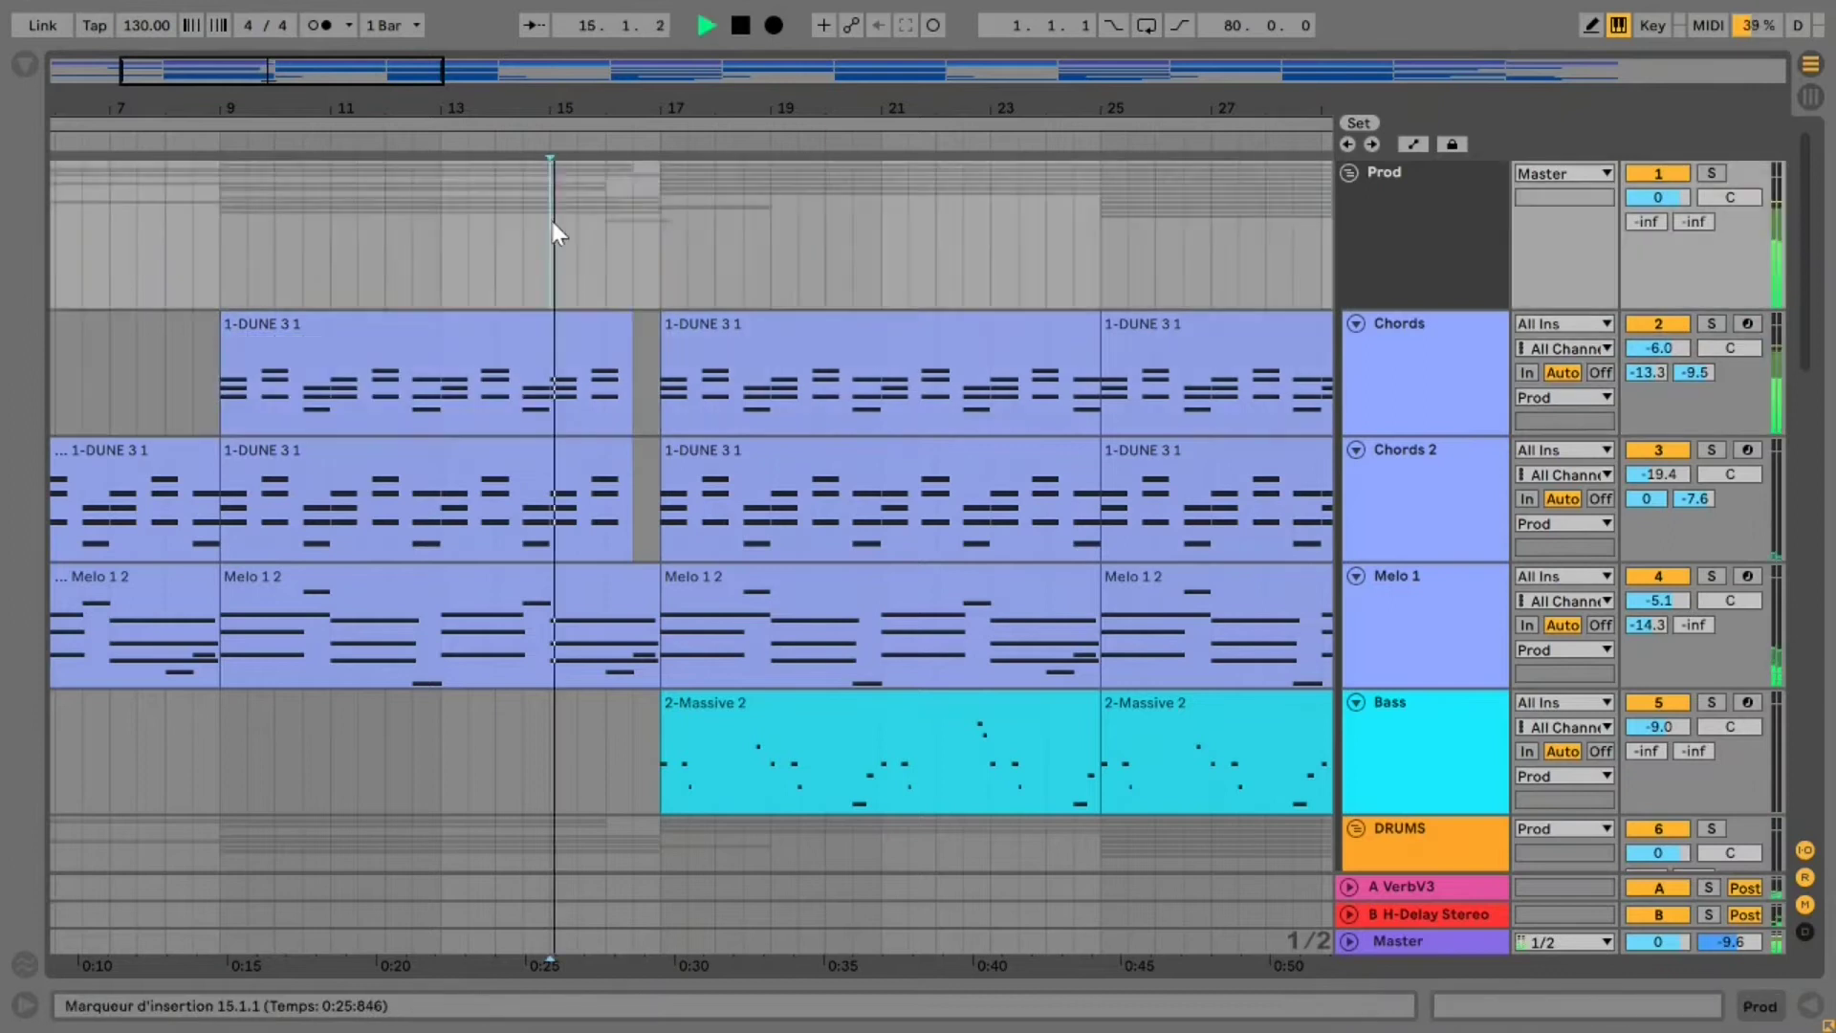
scroll(702, 419, down, 4)
scroll(730, 473, up, 1)
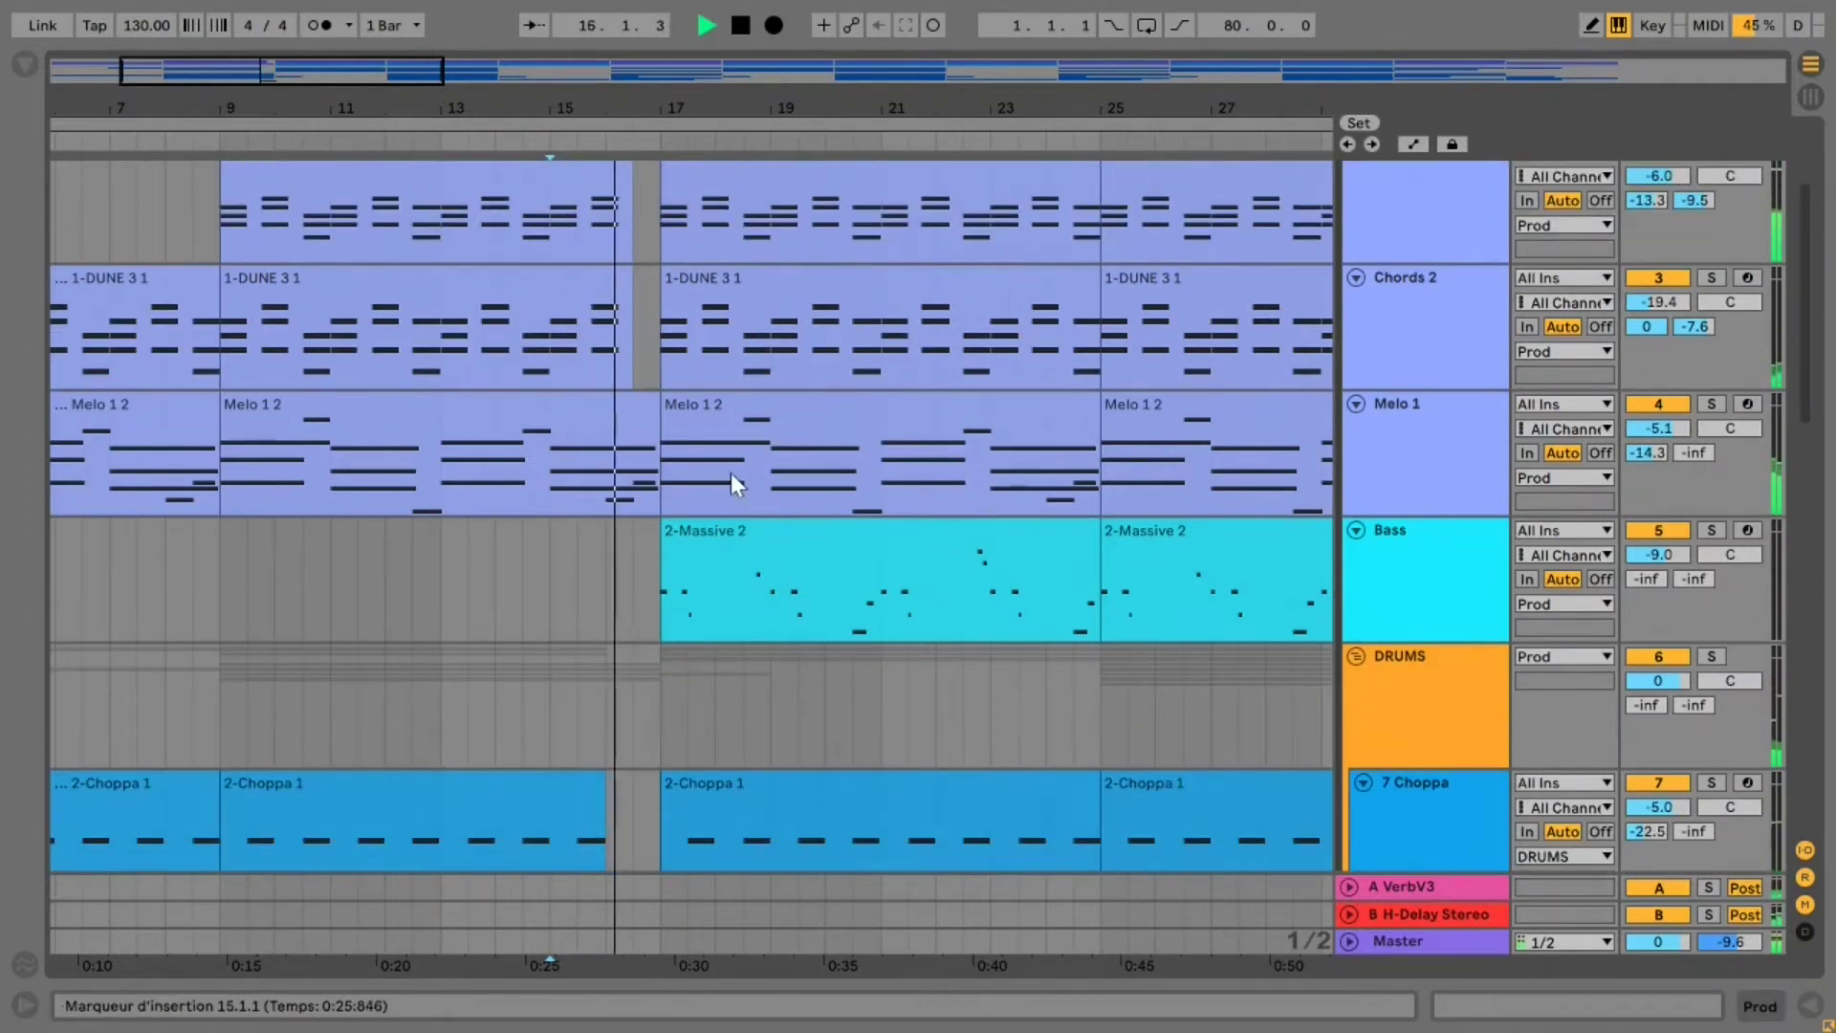
scroll(731, 479, up, 1)
scroll(674, 486, up, 1)
key(space)
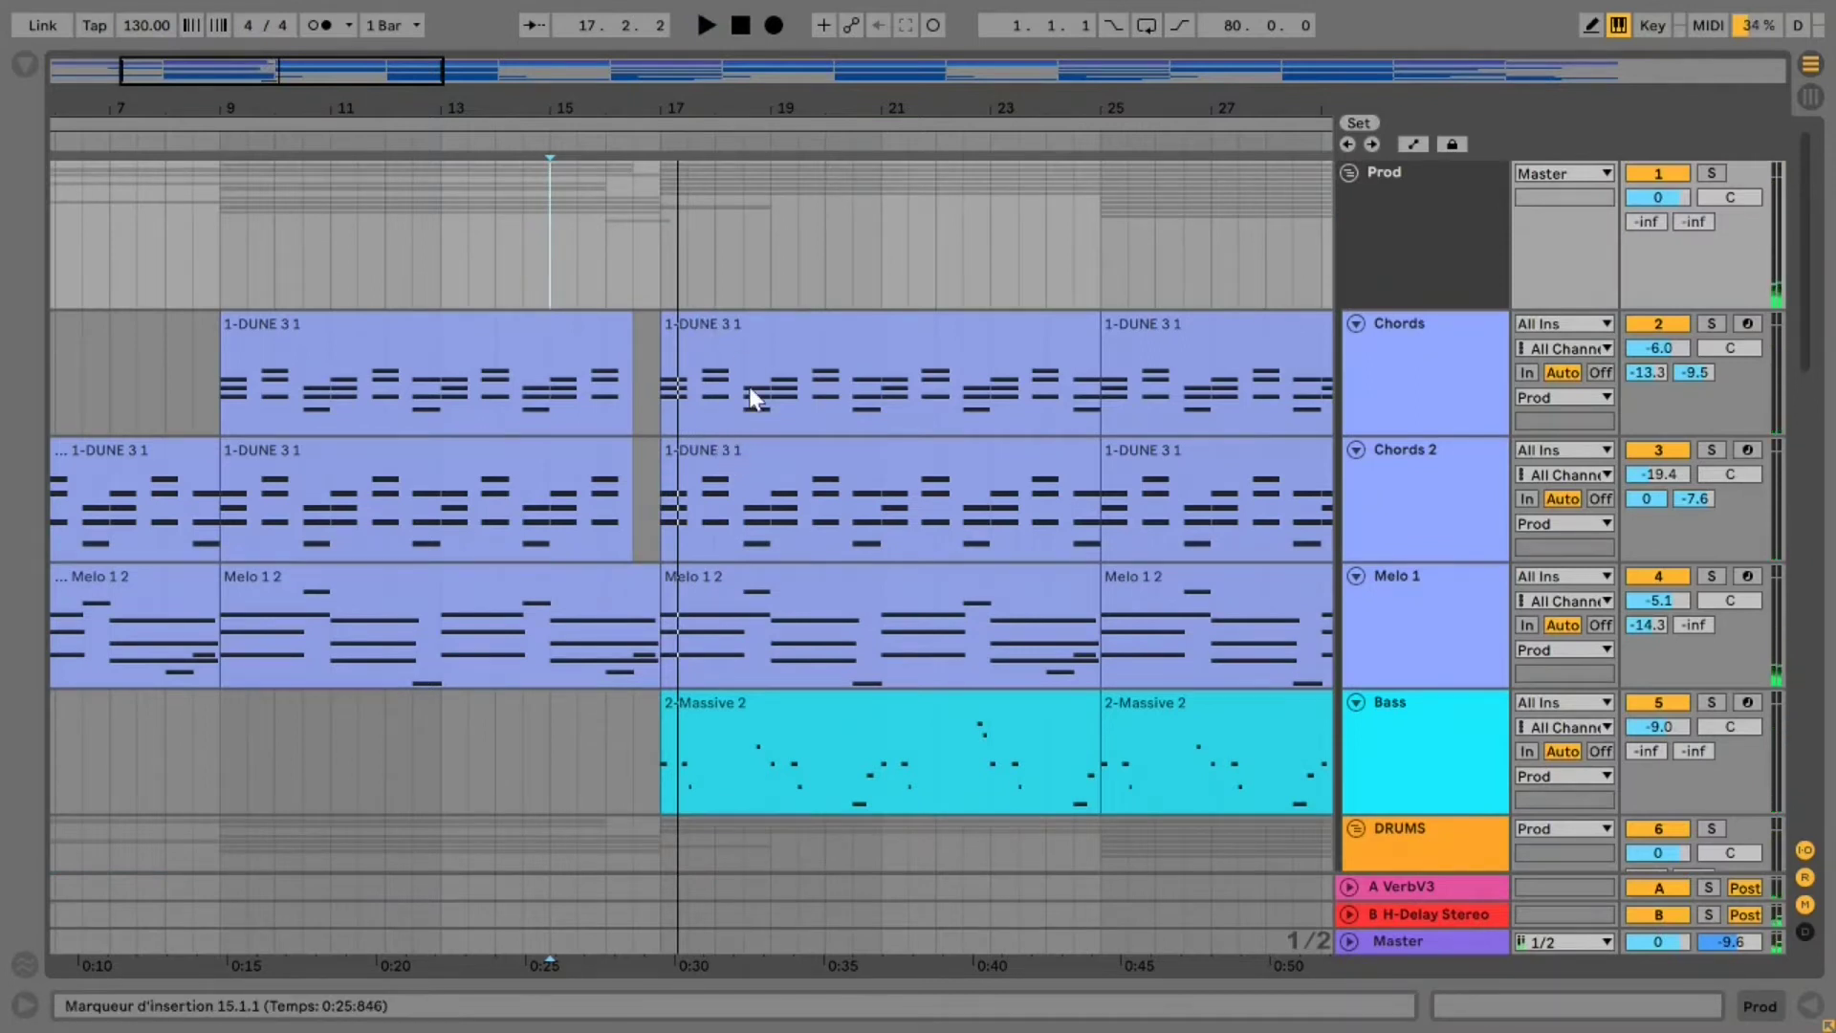
Select the Prod group and examine the tracks it contains
scroll(749, 386, down, 8)
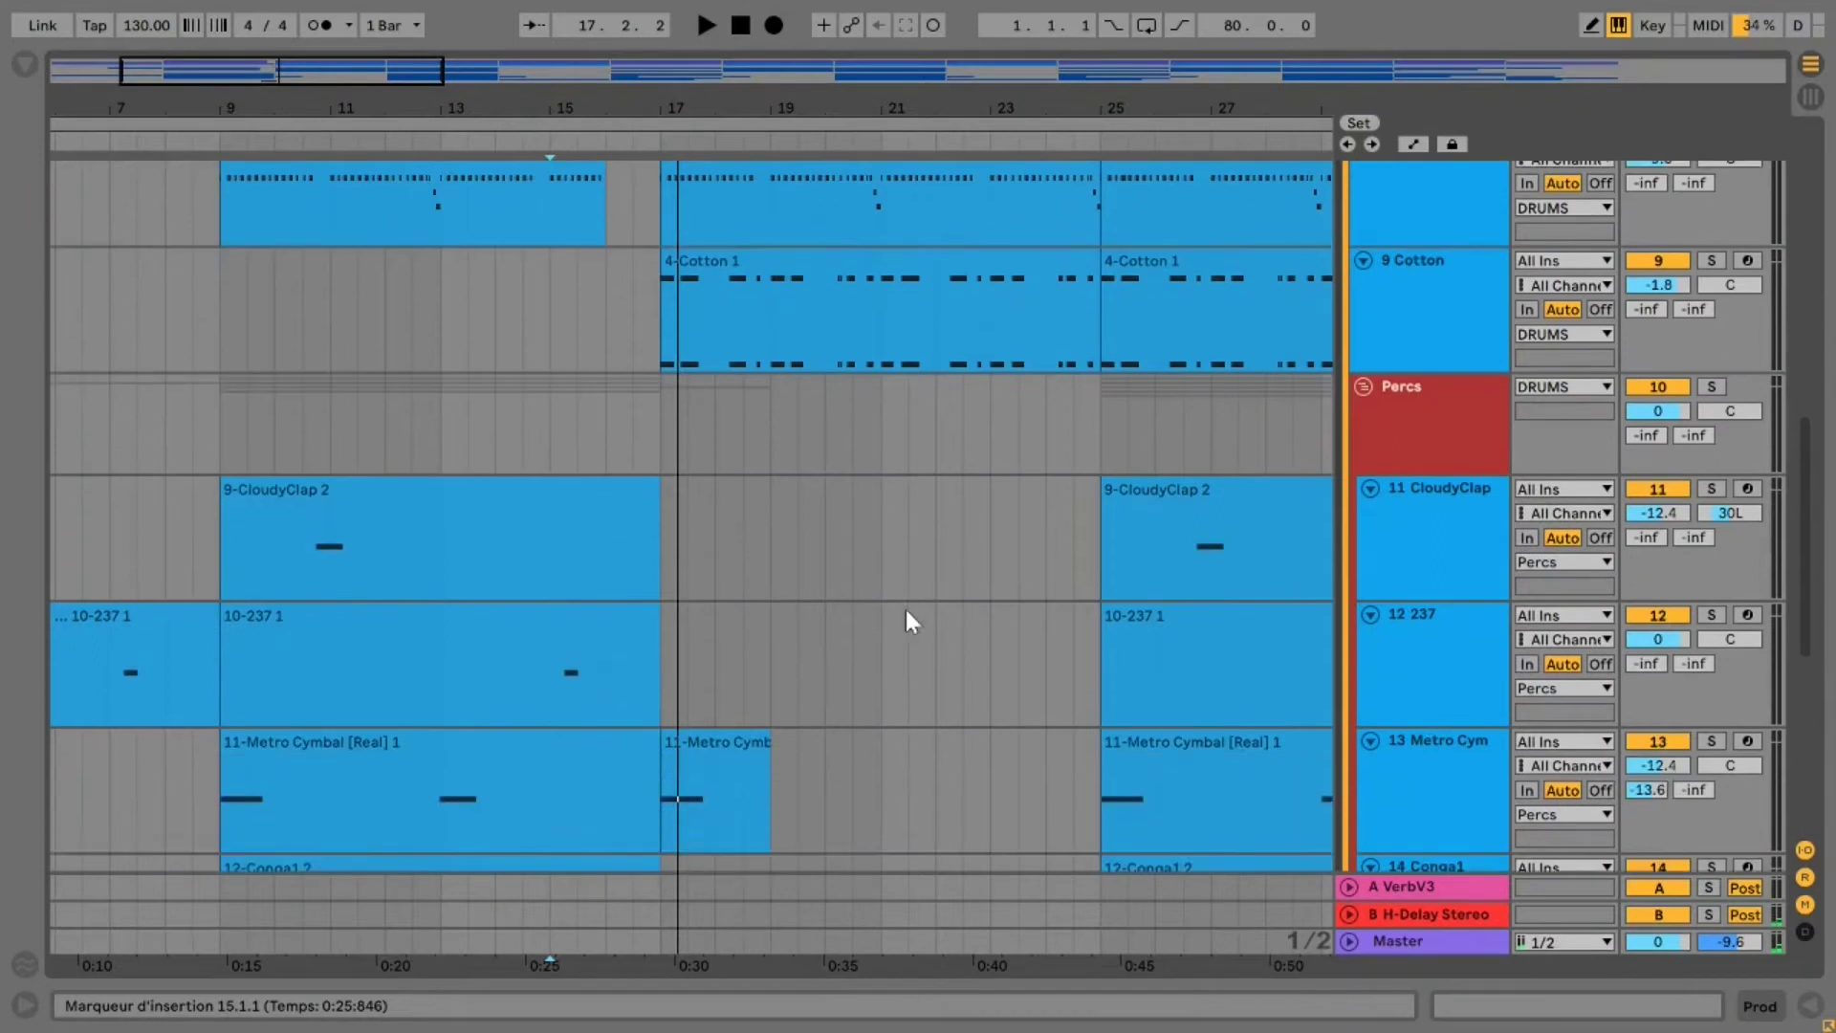
scroll(904, 610, up, 8)
drag(537, 107, 514, 193)
scroll(701, 414, up, 1)
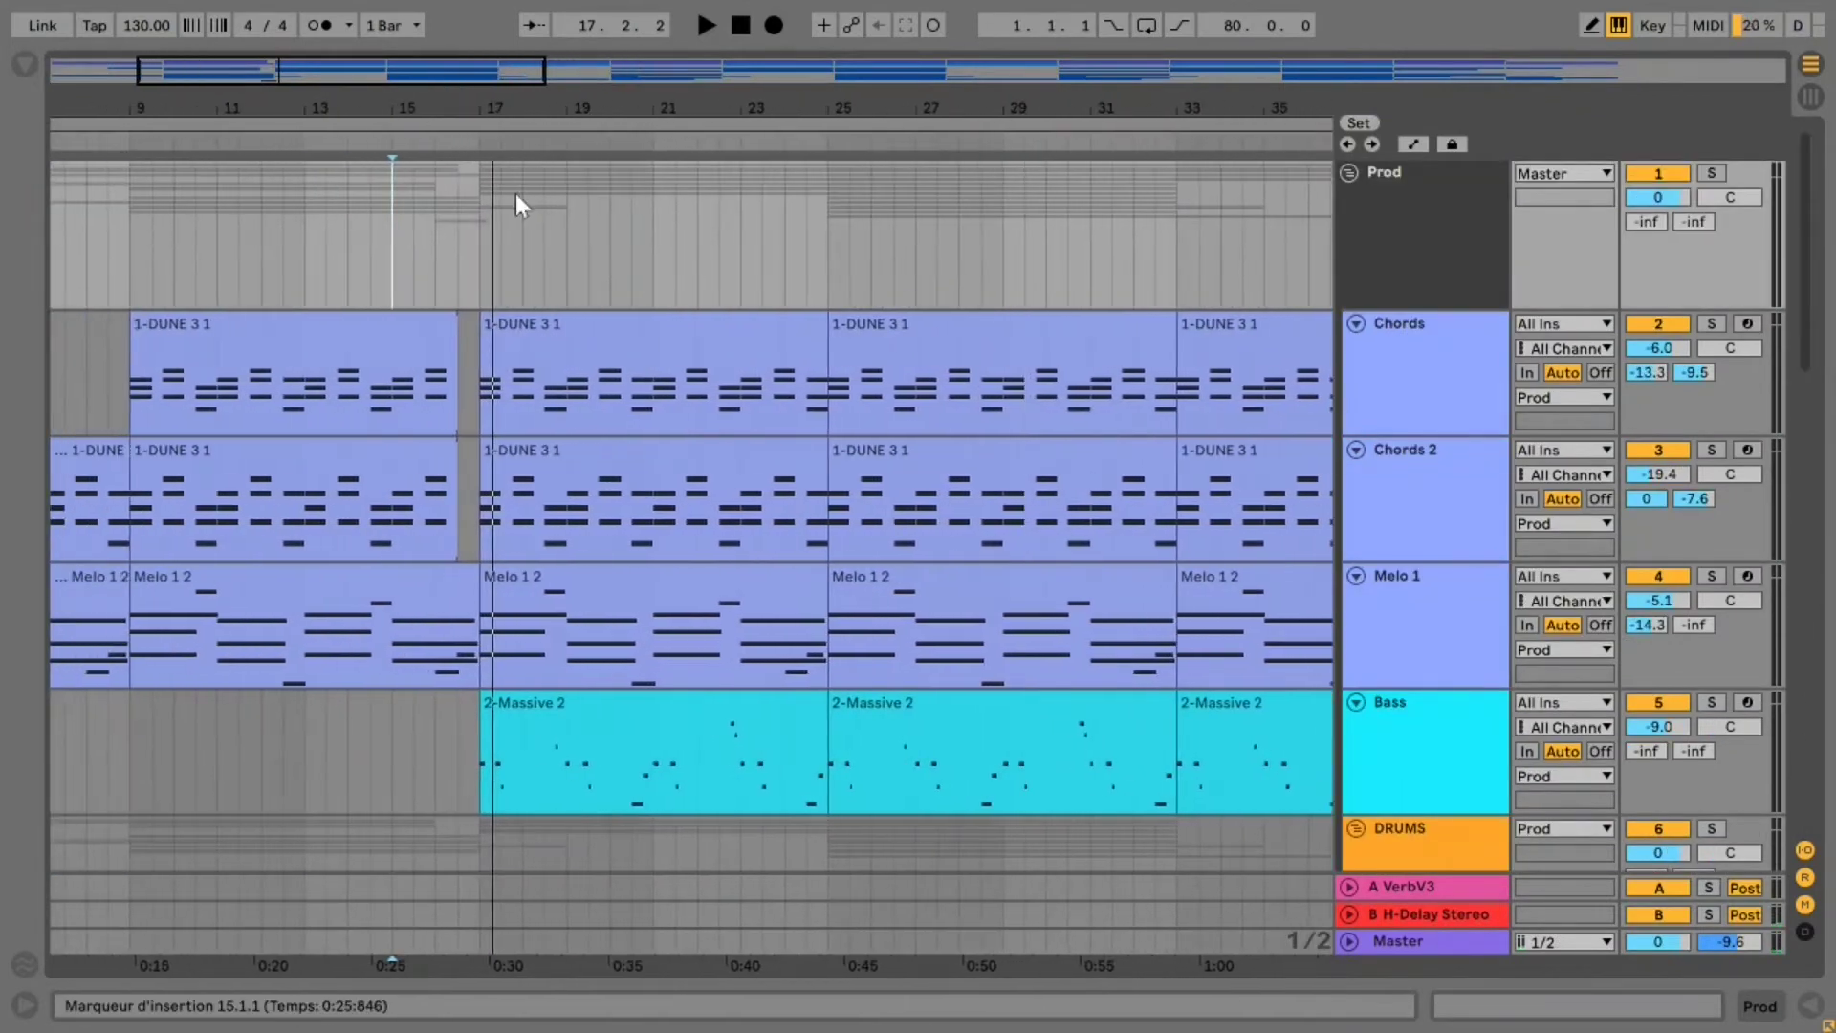
click(1412, 224)
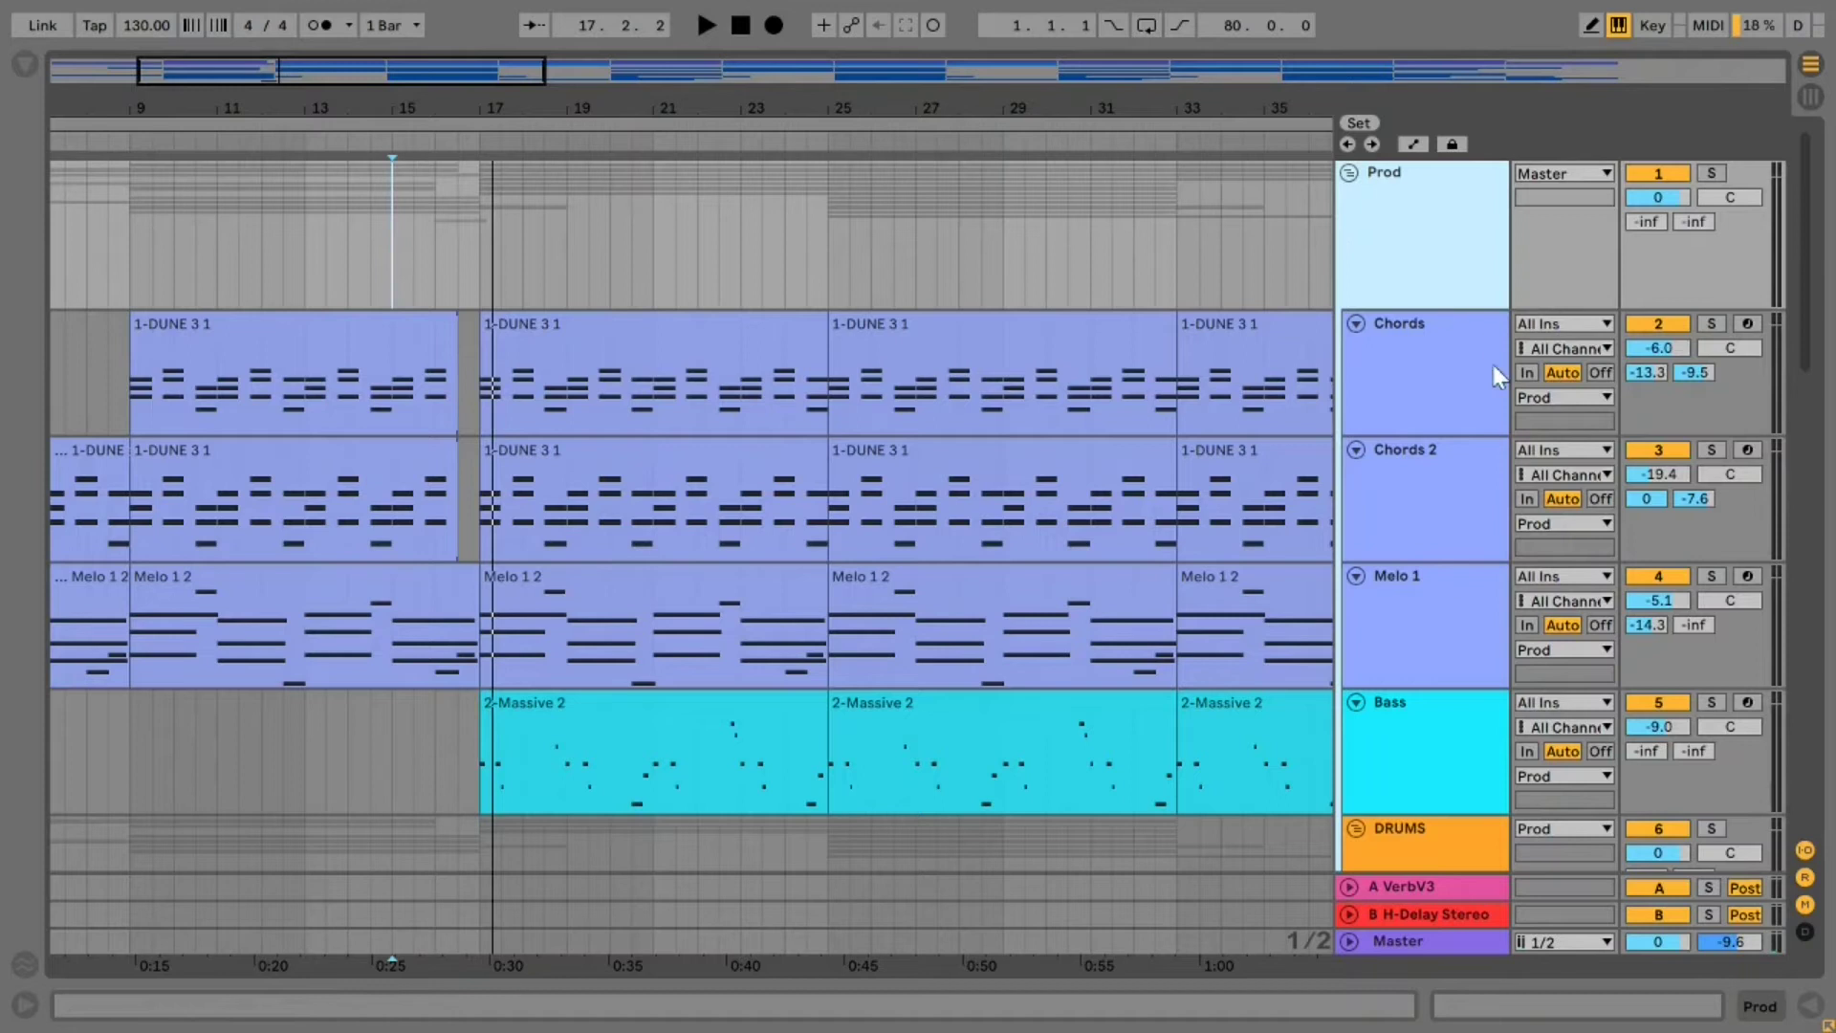
scroll(1498, 376, down, 6)
scroll(1388, 560, up, 5)
scroll(1397, 352, down, 2)
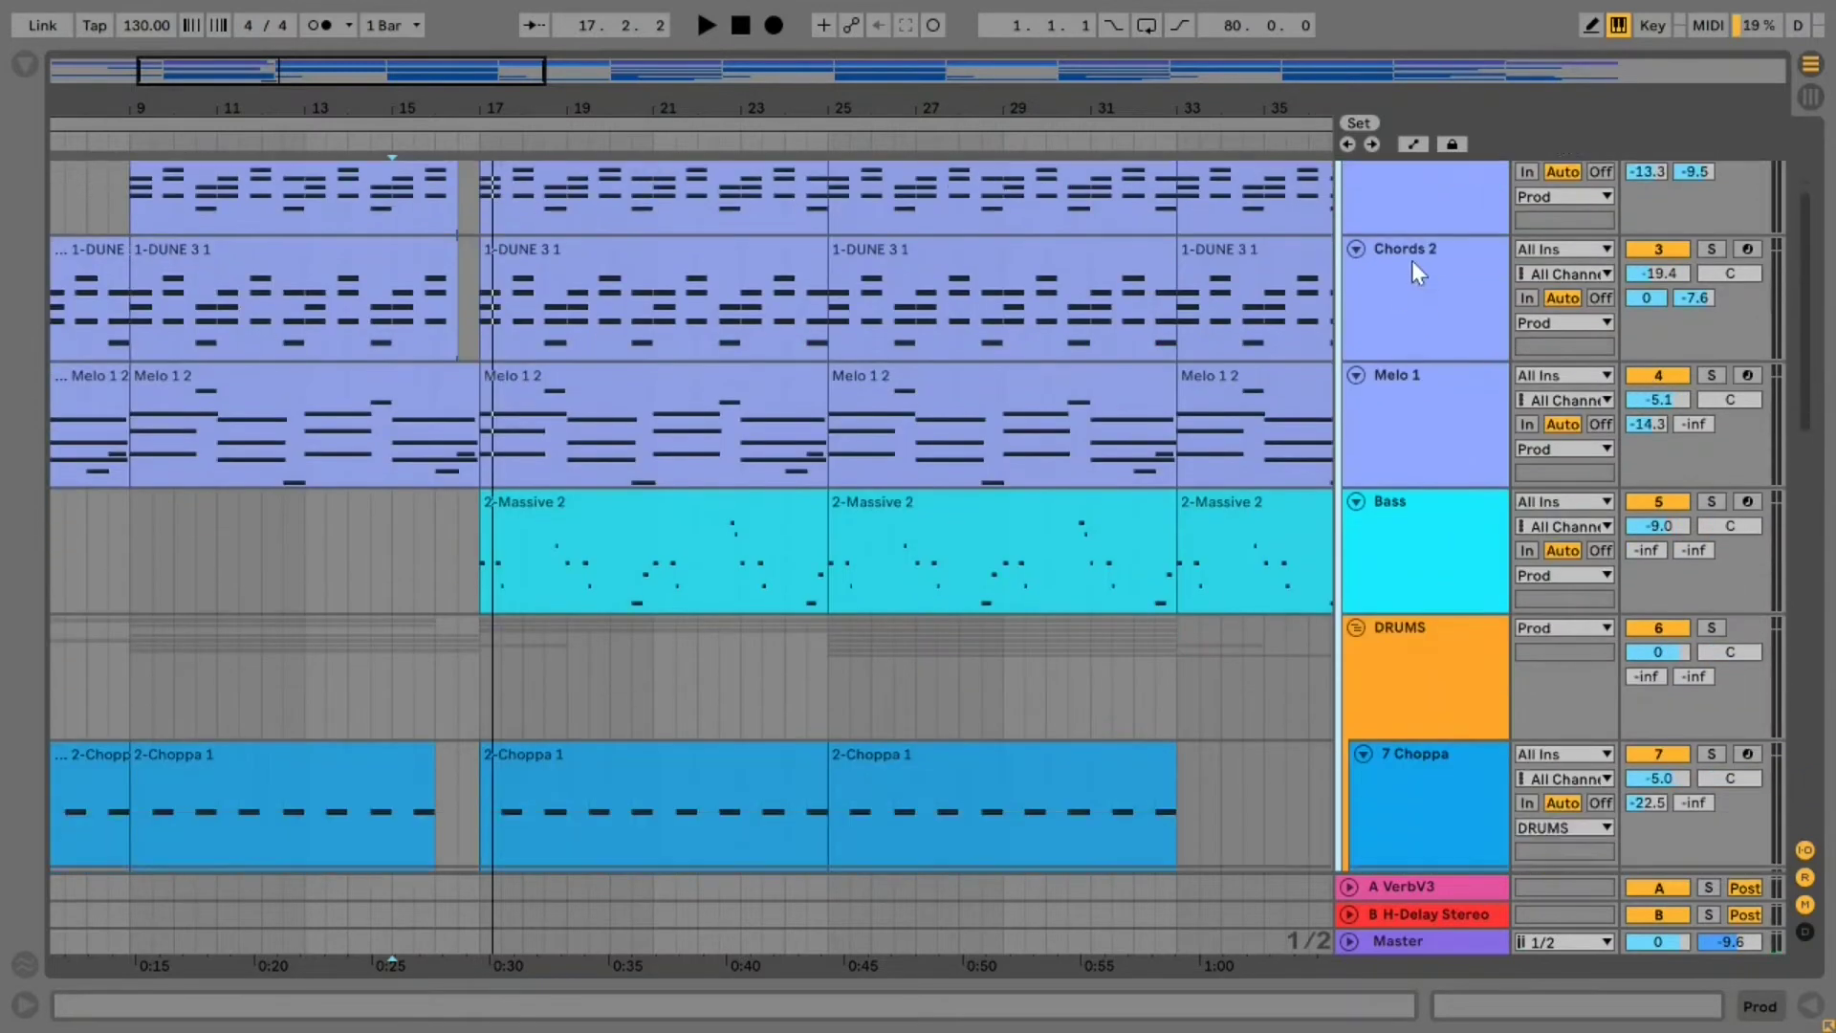
scroll(1413, 262, up, 2)
Inspect the track structure by selecting Chords, the DRUMS group and its nested Percs group in turn
click(1401, 302)
scroll(1398, 346, down, 4)
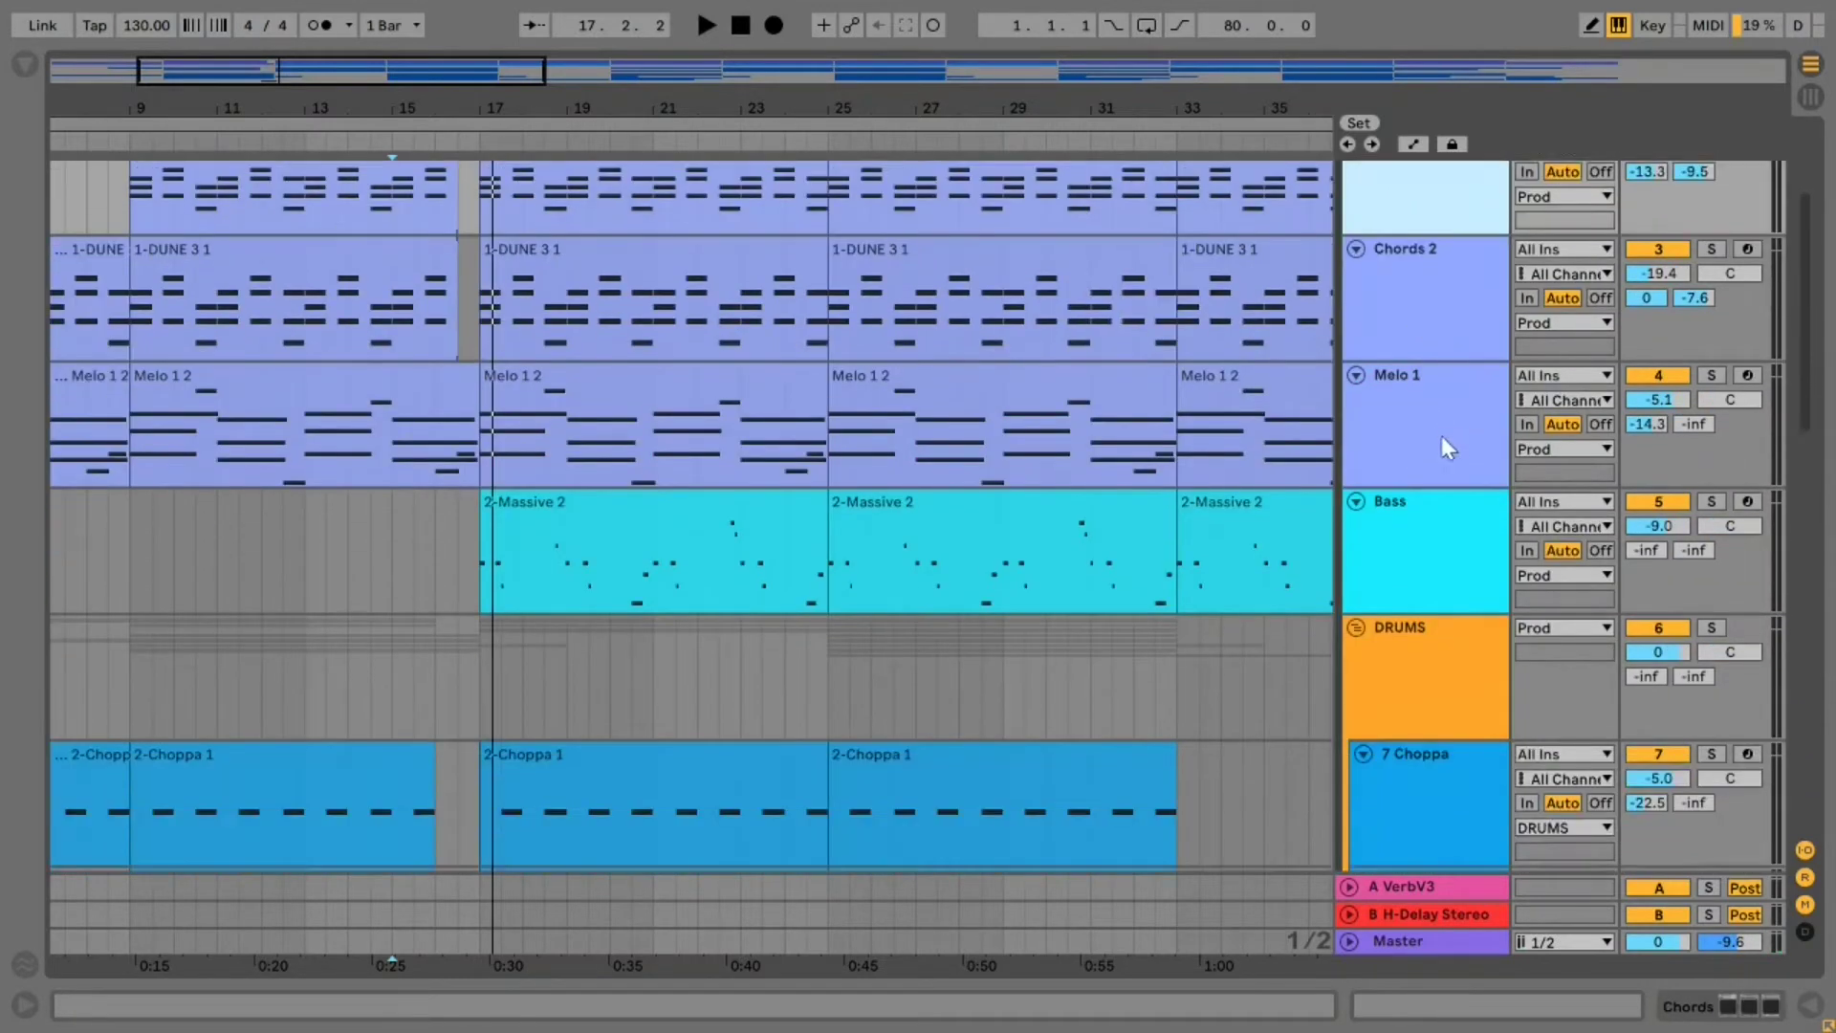
click(1404, 541)
scroll(1415, 555, down, 5)
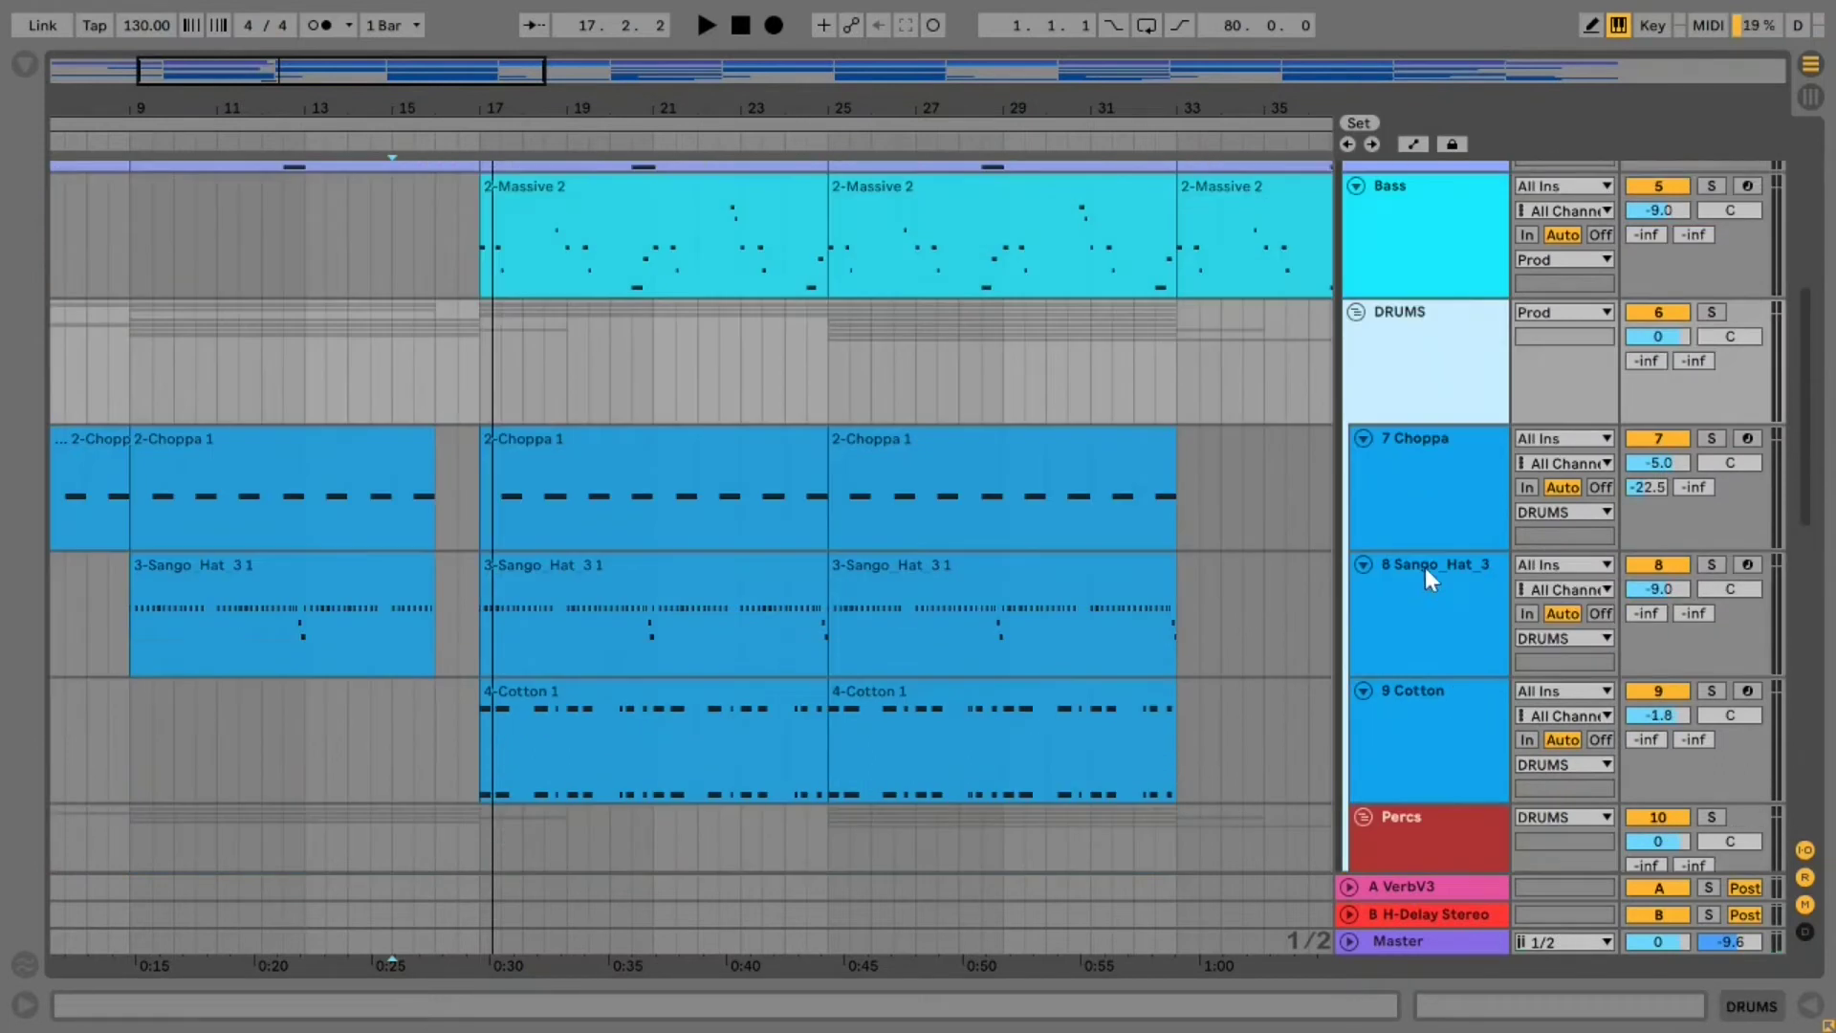
scroll(1358, 651, down, 6)
click(1455, 403)
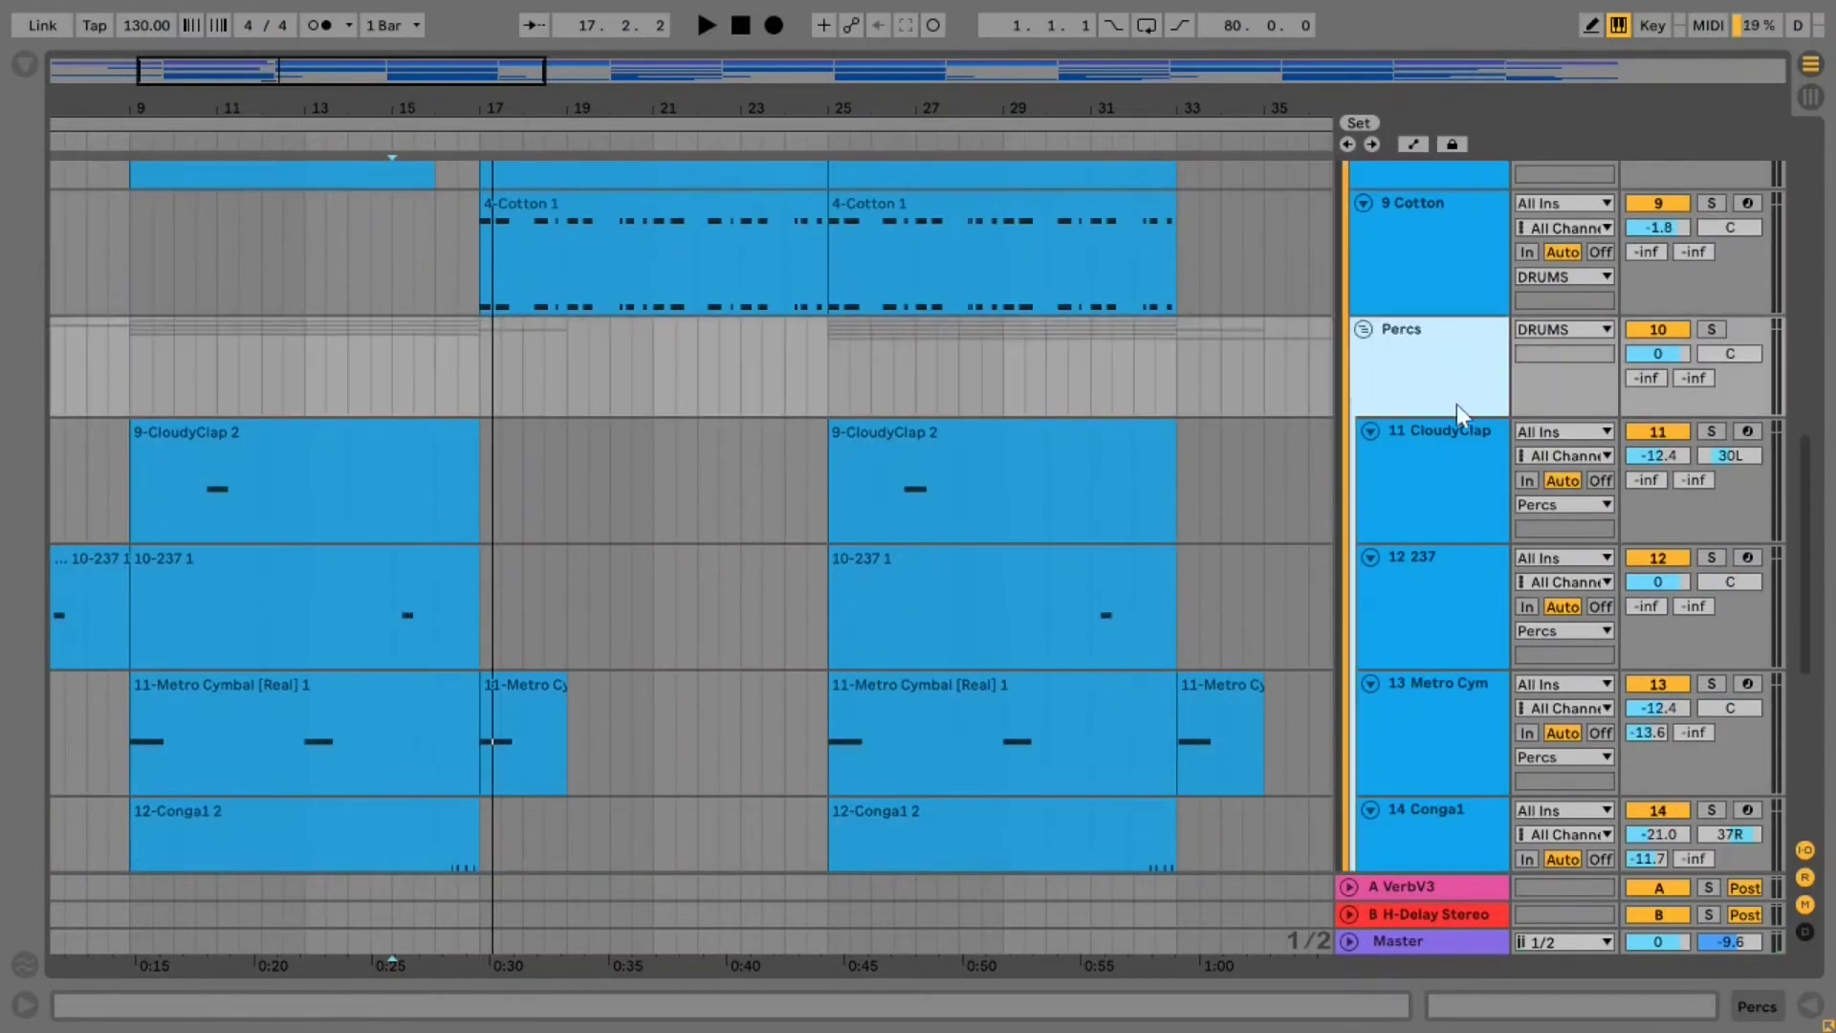
scroll(1415, 497, down, 5)
scroll(1373, 583, up, 15)
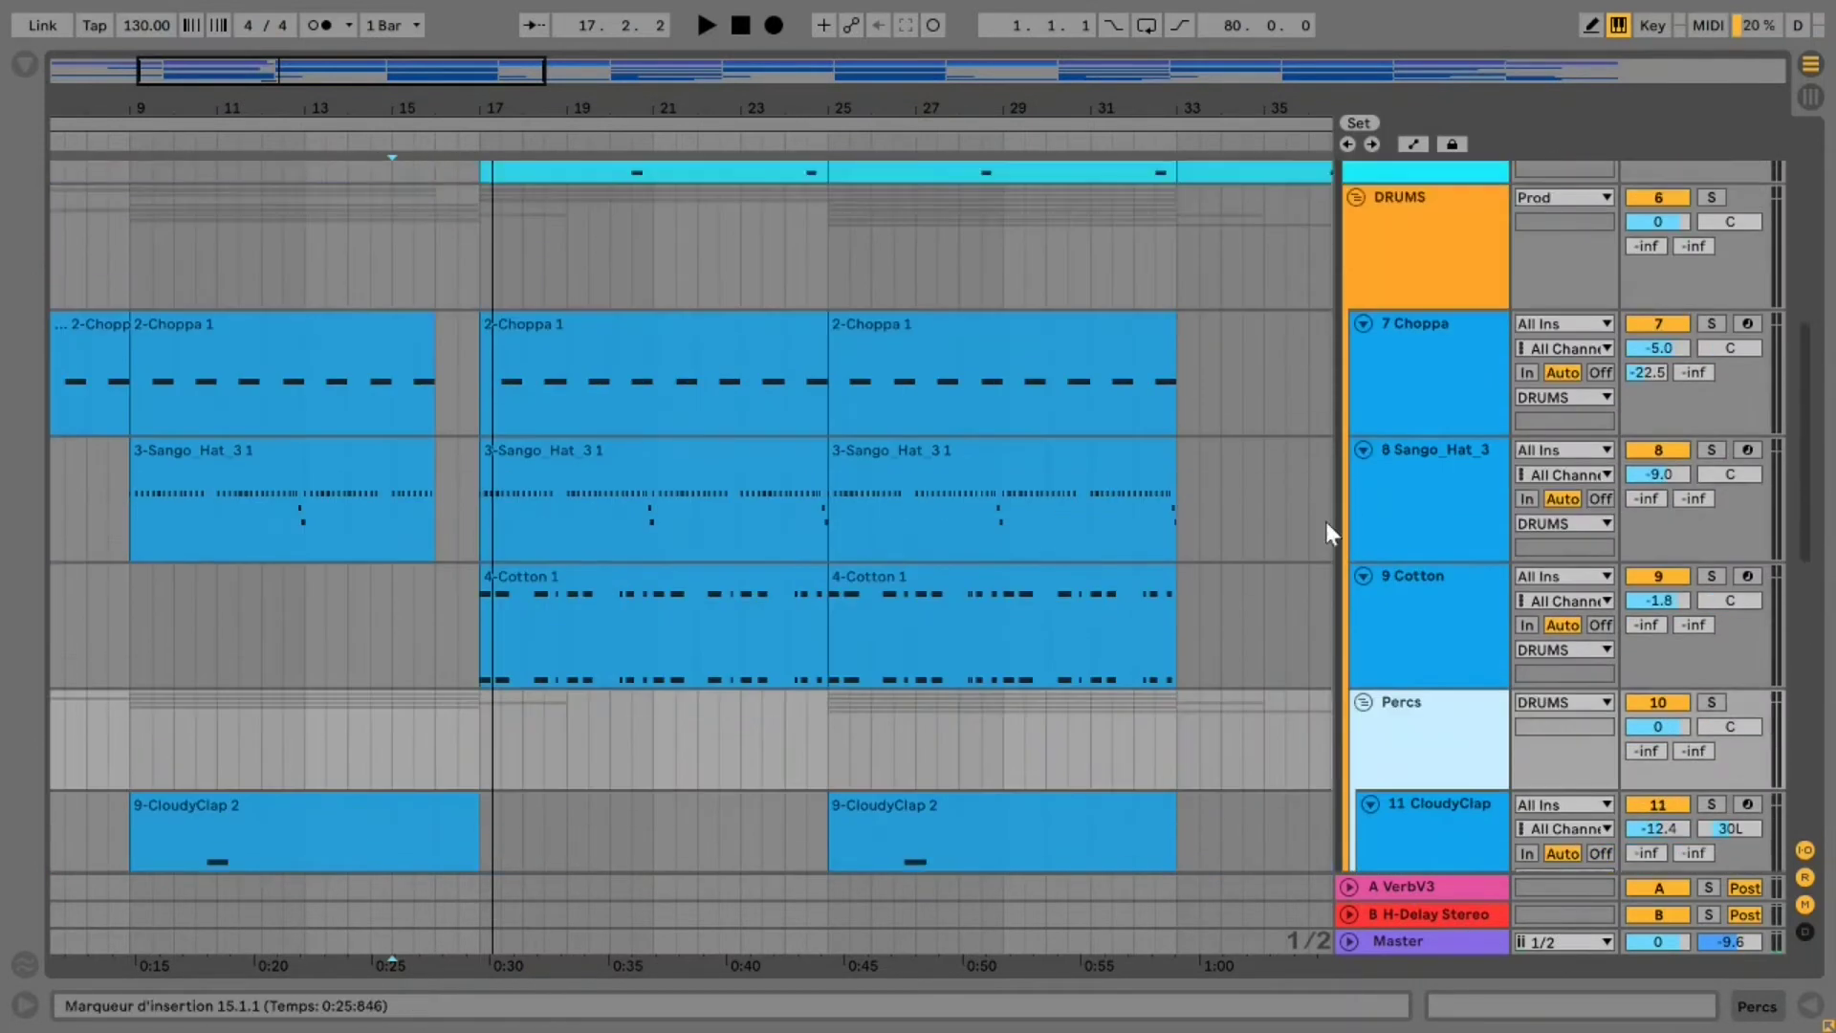
Group the Chords, Chords 2, Melo 1 and Bass tracks together inside the Prod group
click(1425, 410)
scroll(1427, 478, down, 3)
shift+click(1427, 553)
right_click(1427, 554)
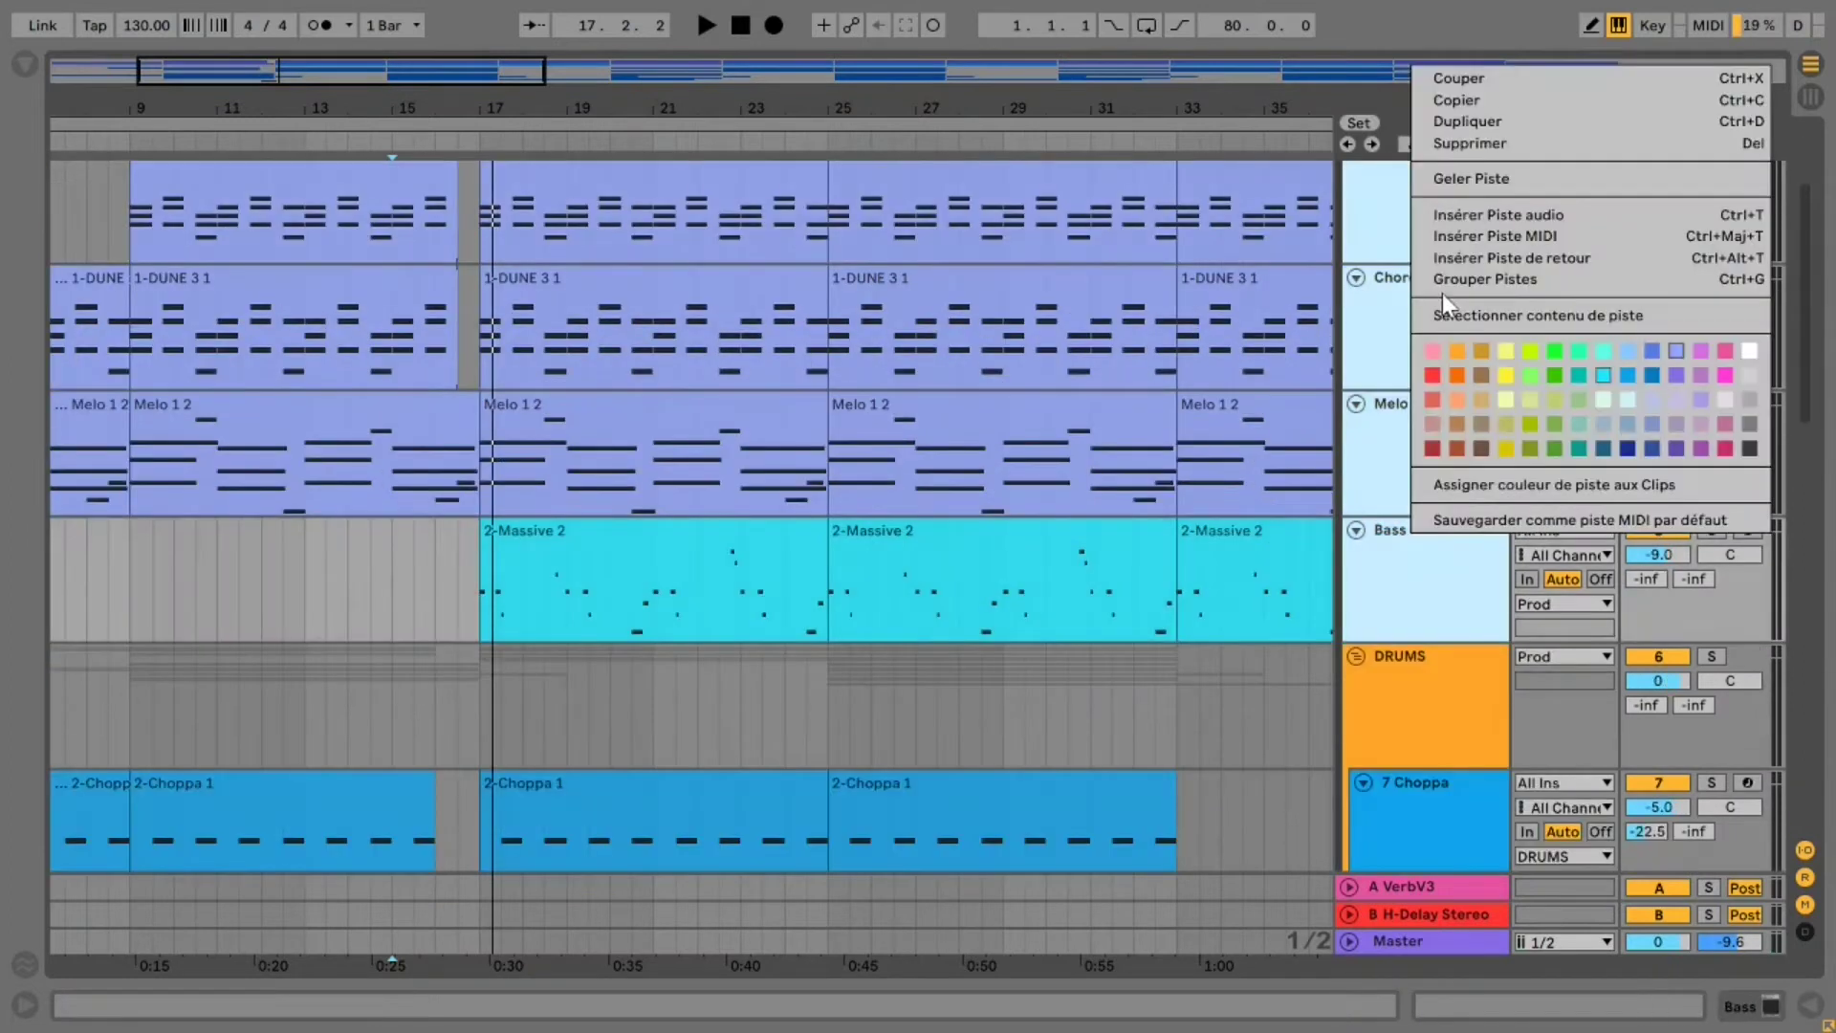
click(1481, 279)
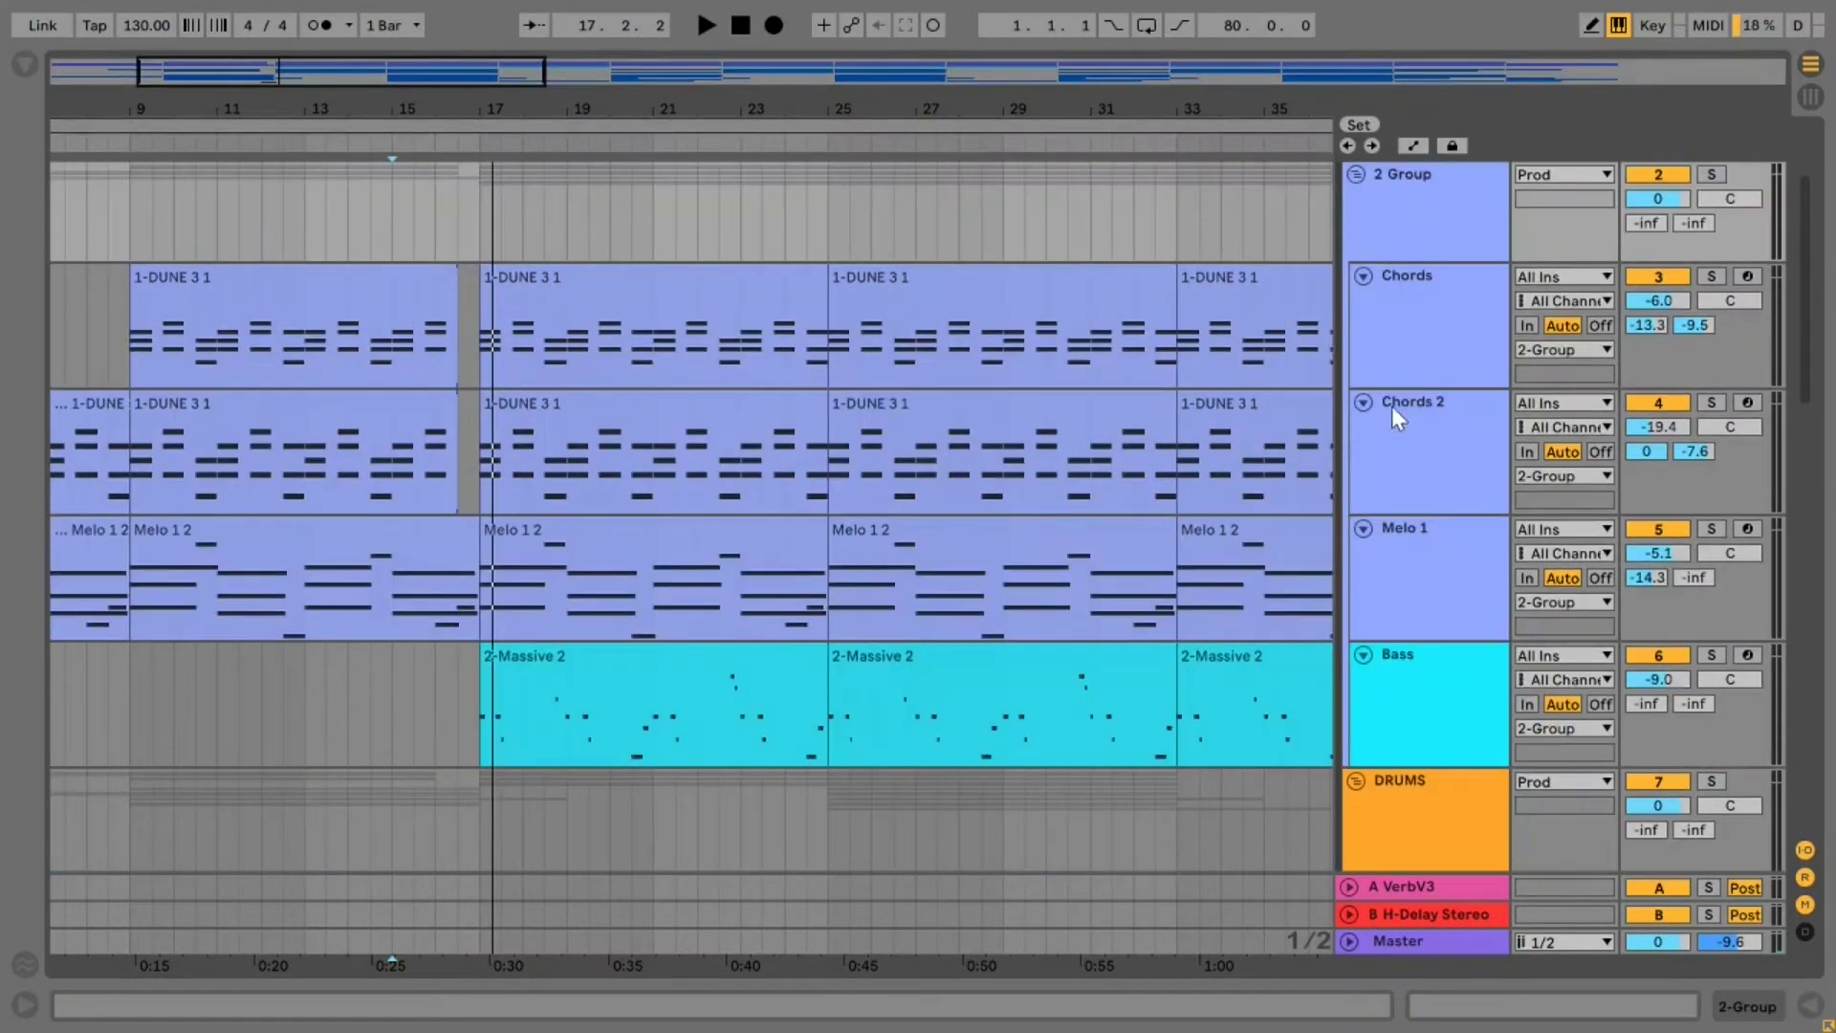
Colour the new group containing the Chords, Chords 2, Melo 1 and Bass tracks green
scroll(1416, 363, up, 3)
click(1408, 376)
right_click(1408, 377)
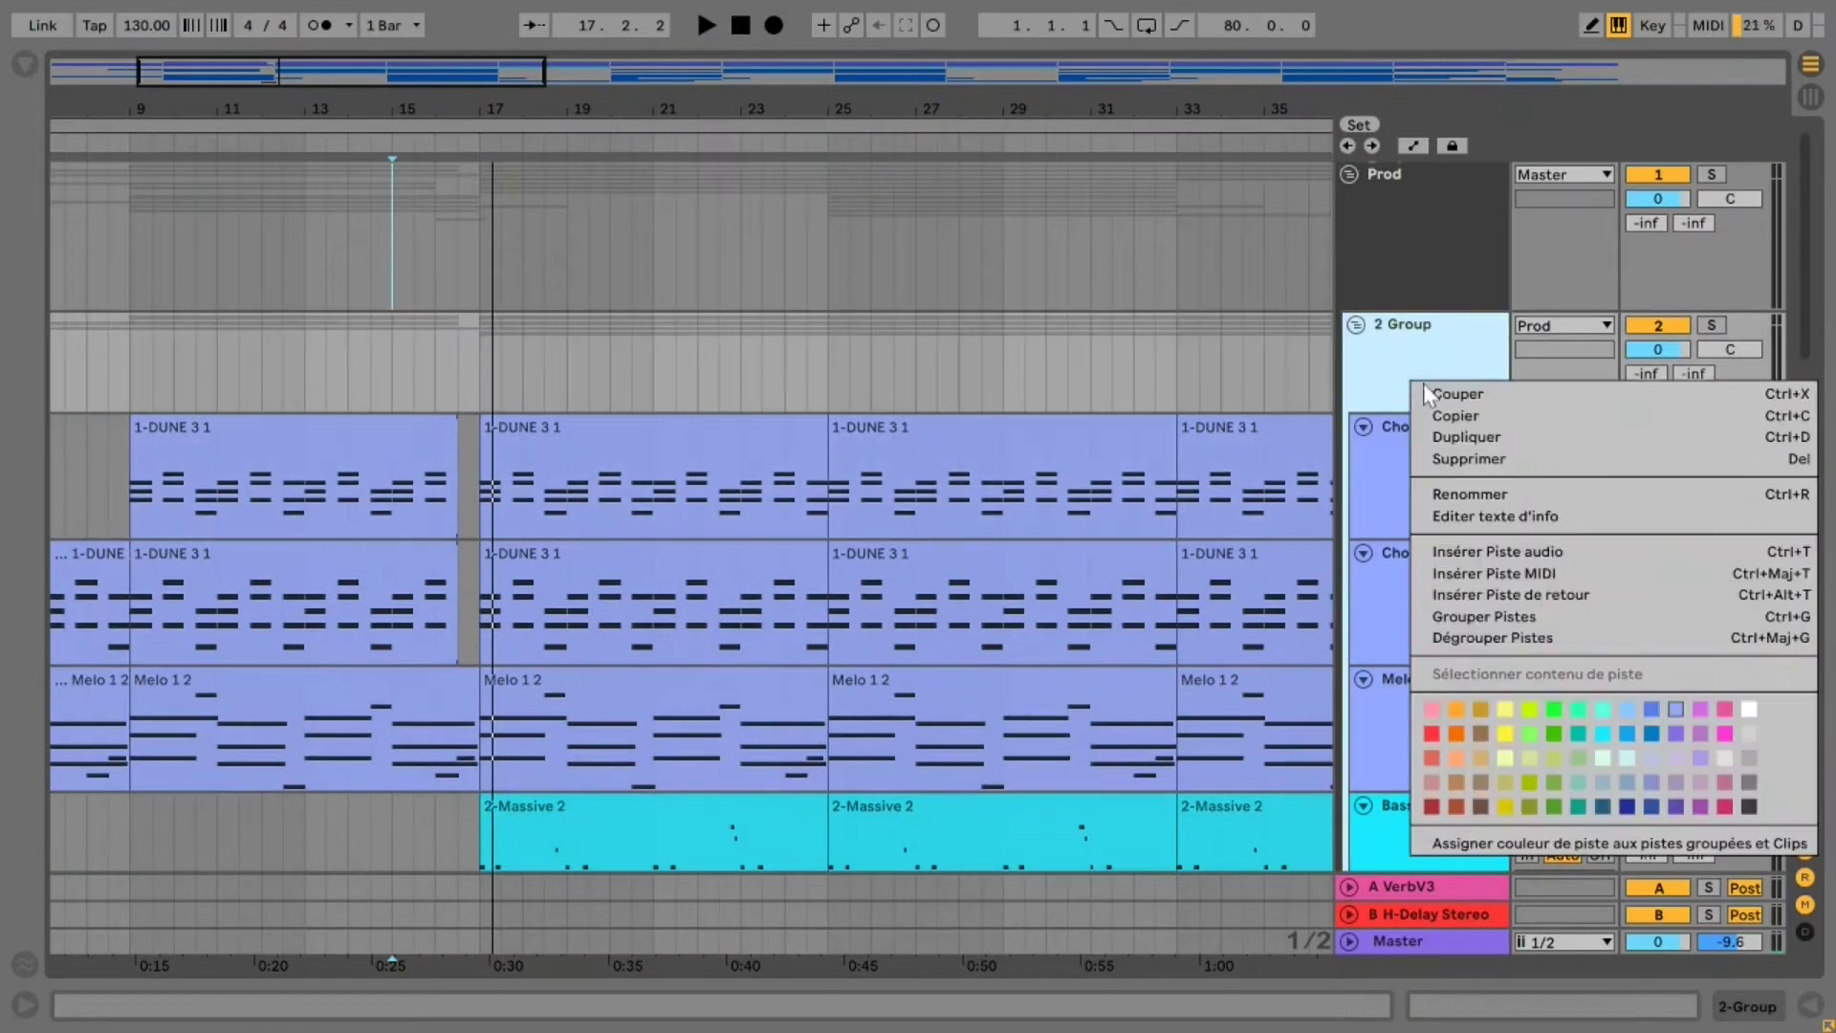
click(1569, 808)
click(1422, 360)
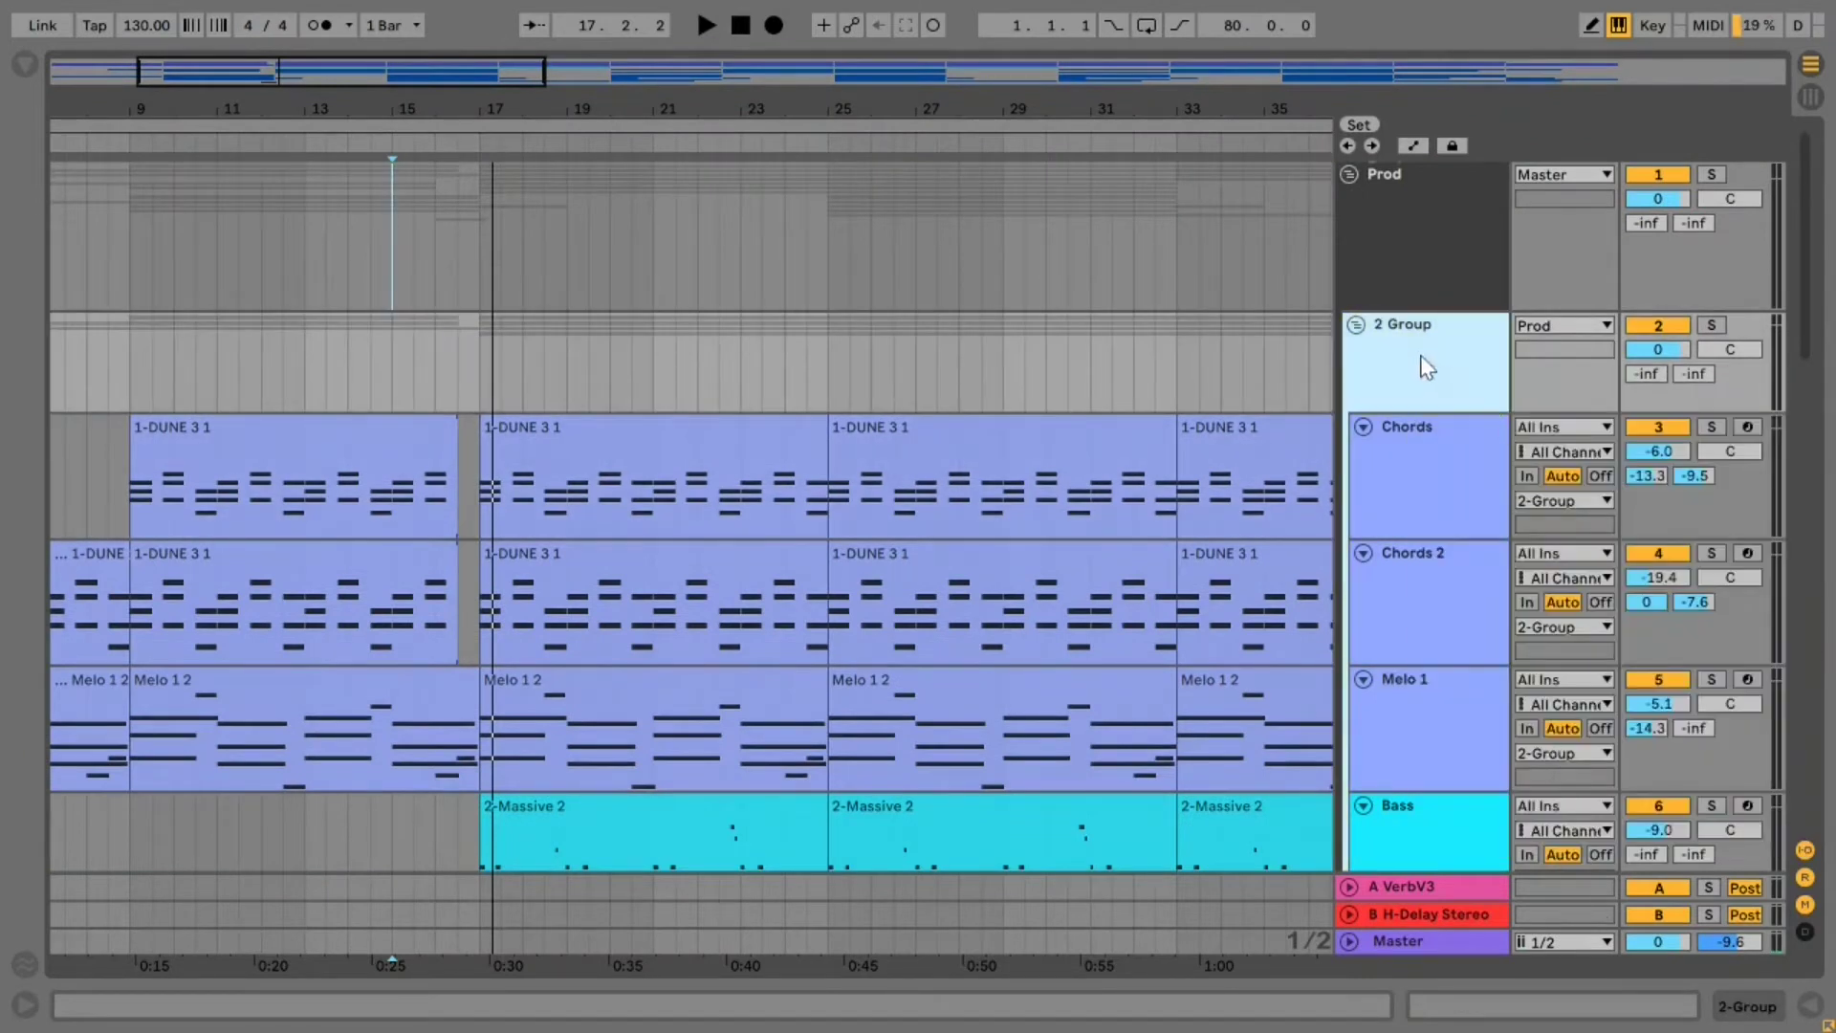
right_click(1415, 352)
click(1557, 757)
Rename the green group to Melos
click(1424, 360)
right_click(1418, 357)
click(1467, 472)
text(Melos)
key(Return)
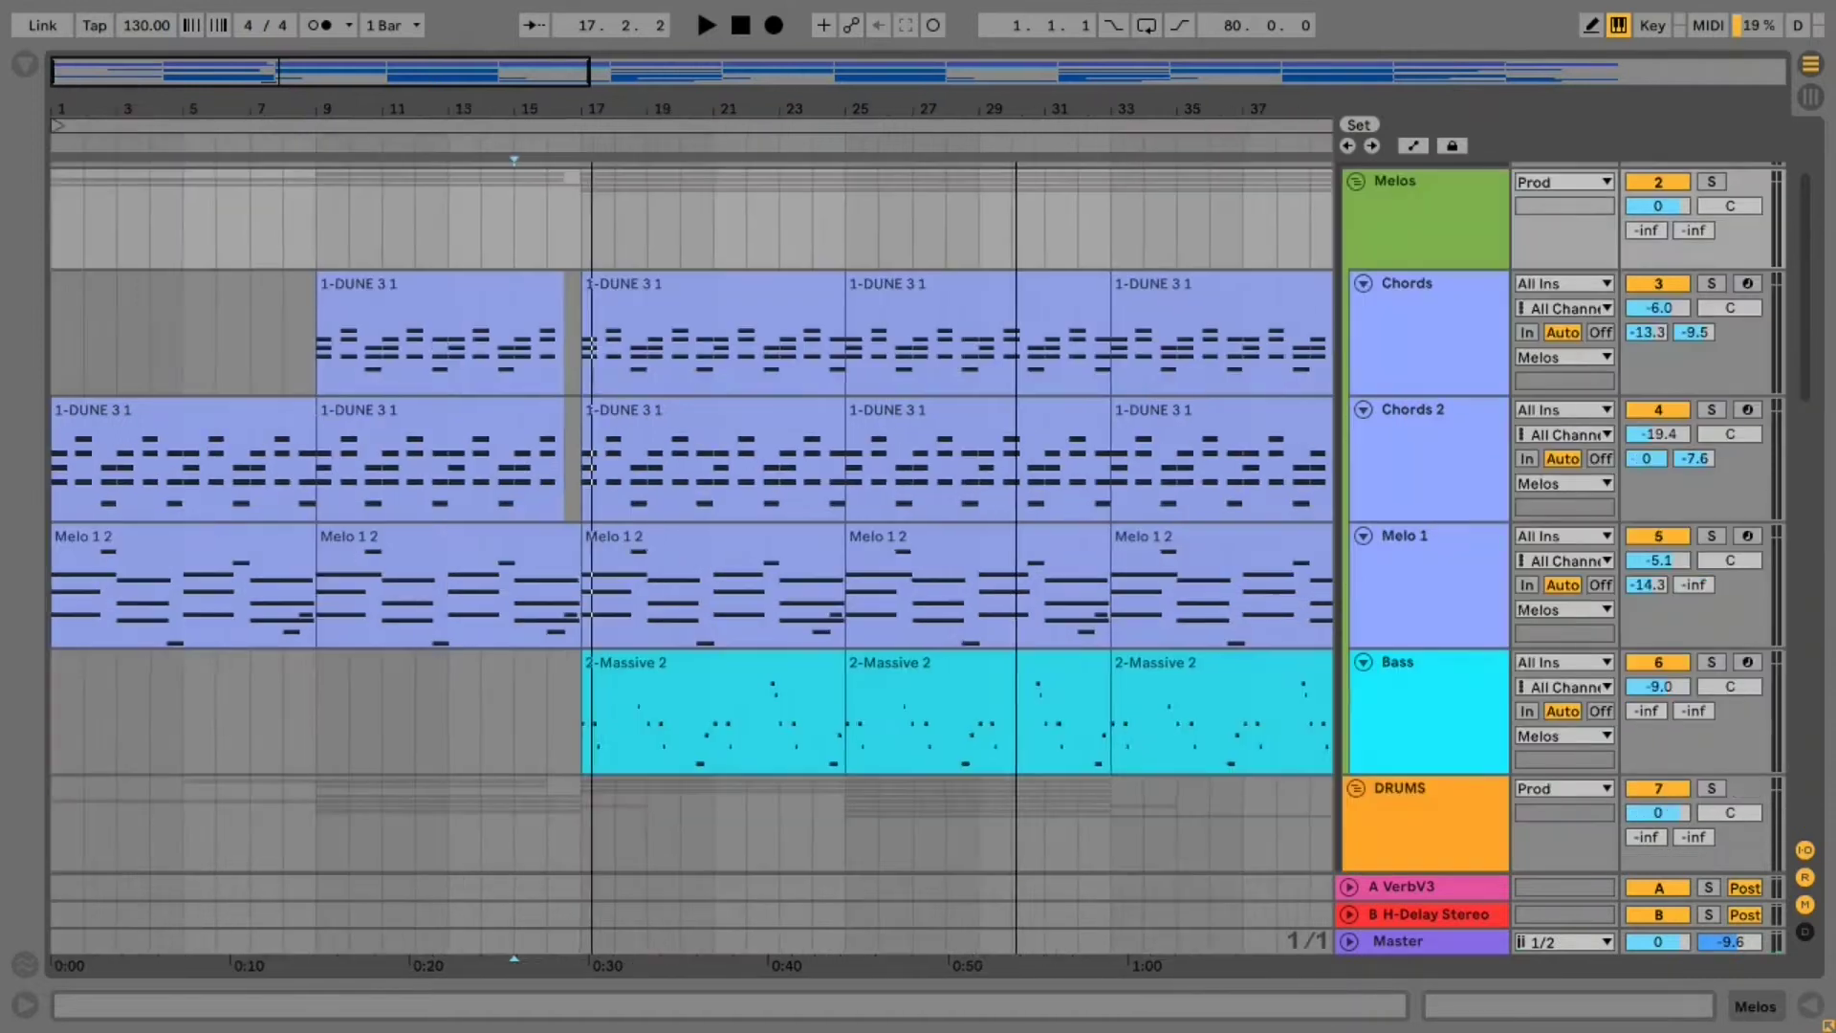
Clear bar 24, from 24.1.1 to 25.1.1, across all clips in the Melos group
drag(516, 119, 440, 102)
scroll(746, 395, up, 5)
scroll(708, 363, down, 2)
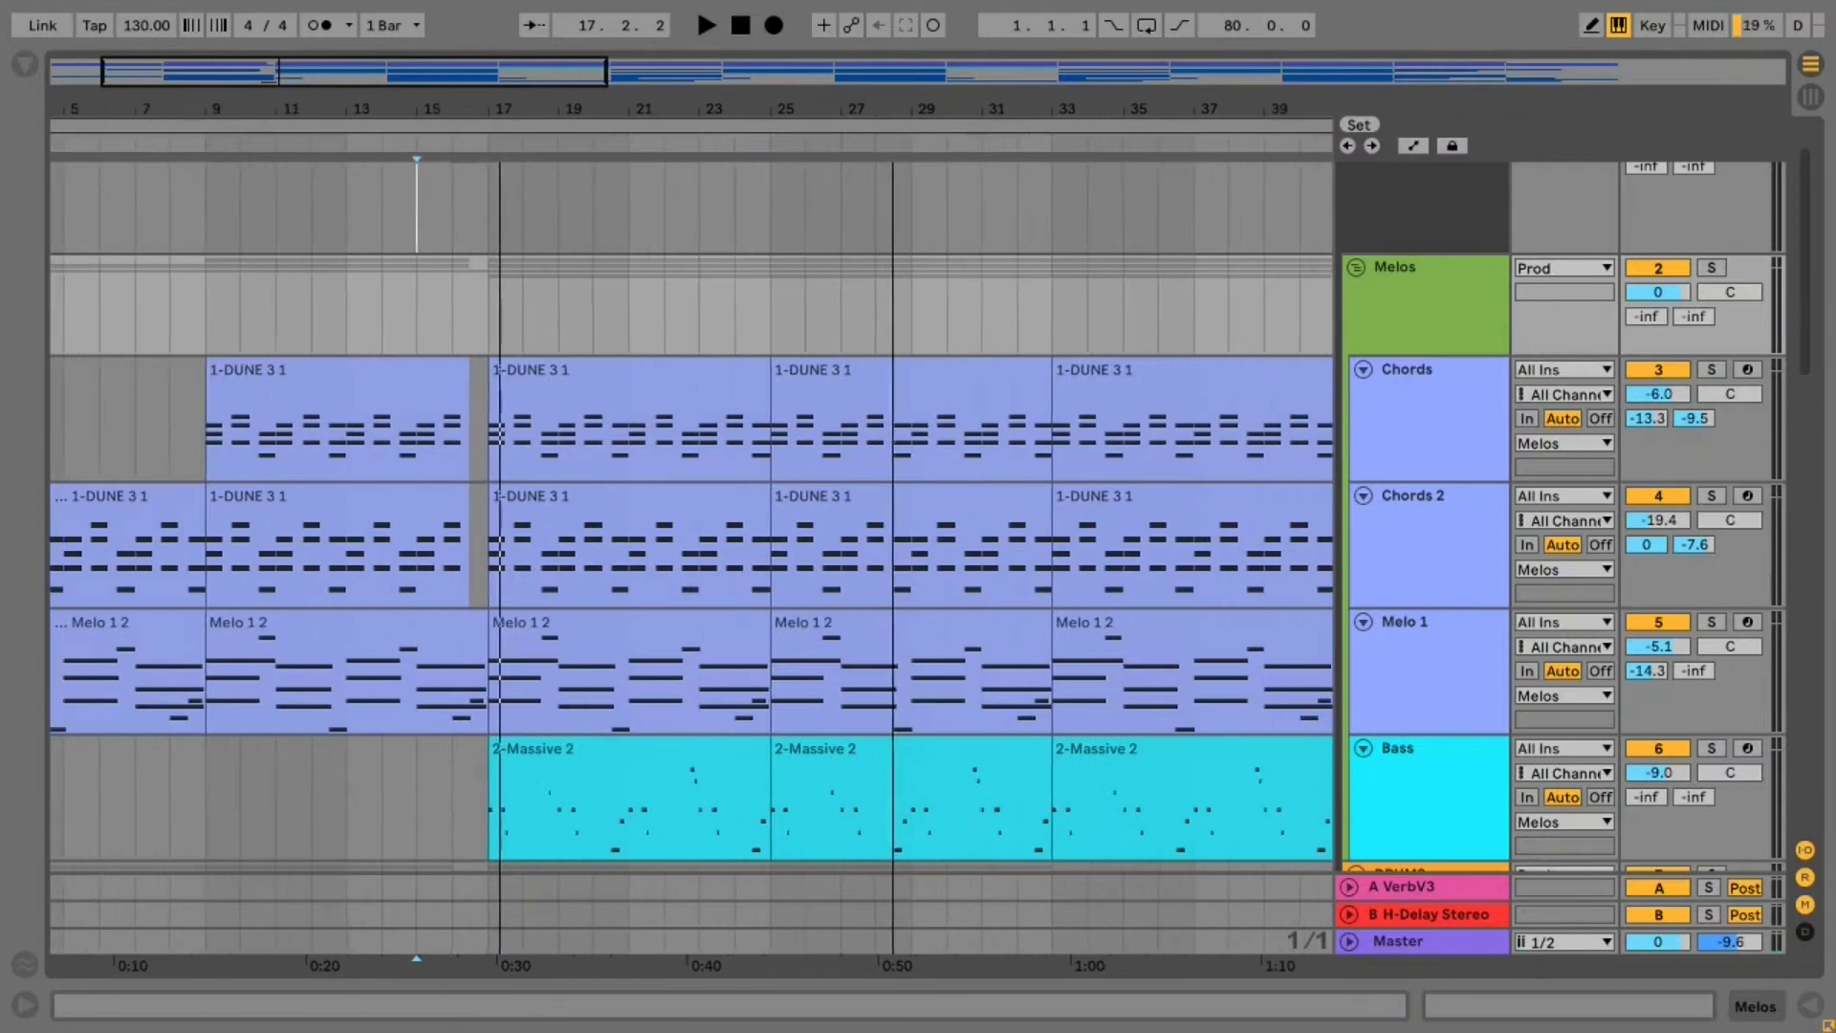
scroll(746, 501, down, 1)
drag(635, 219, 748, 220)
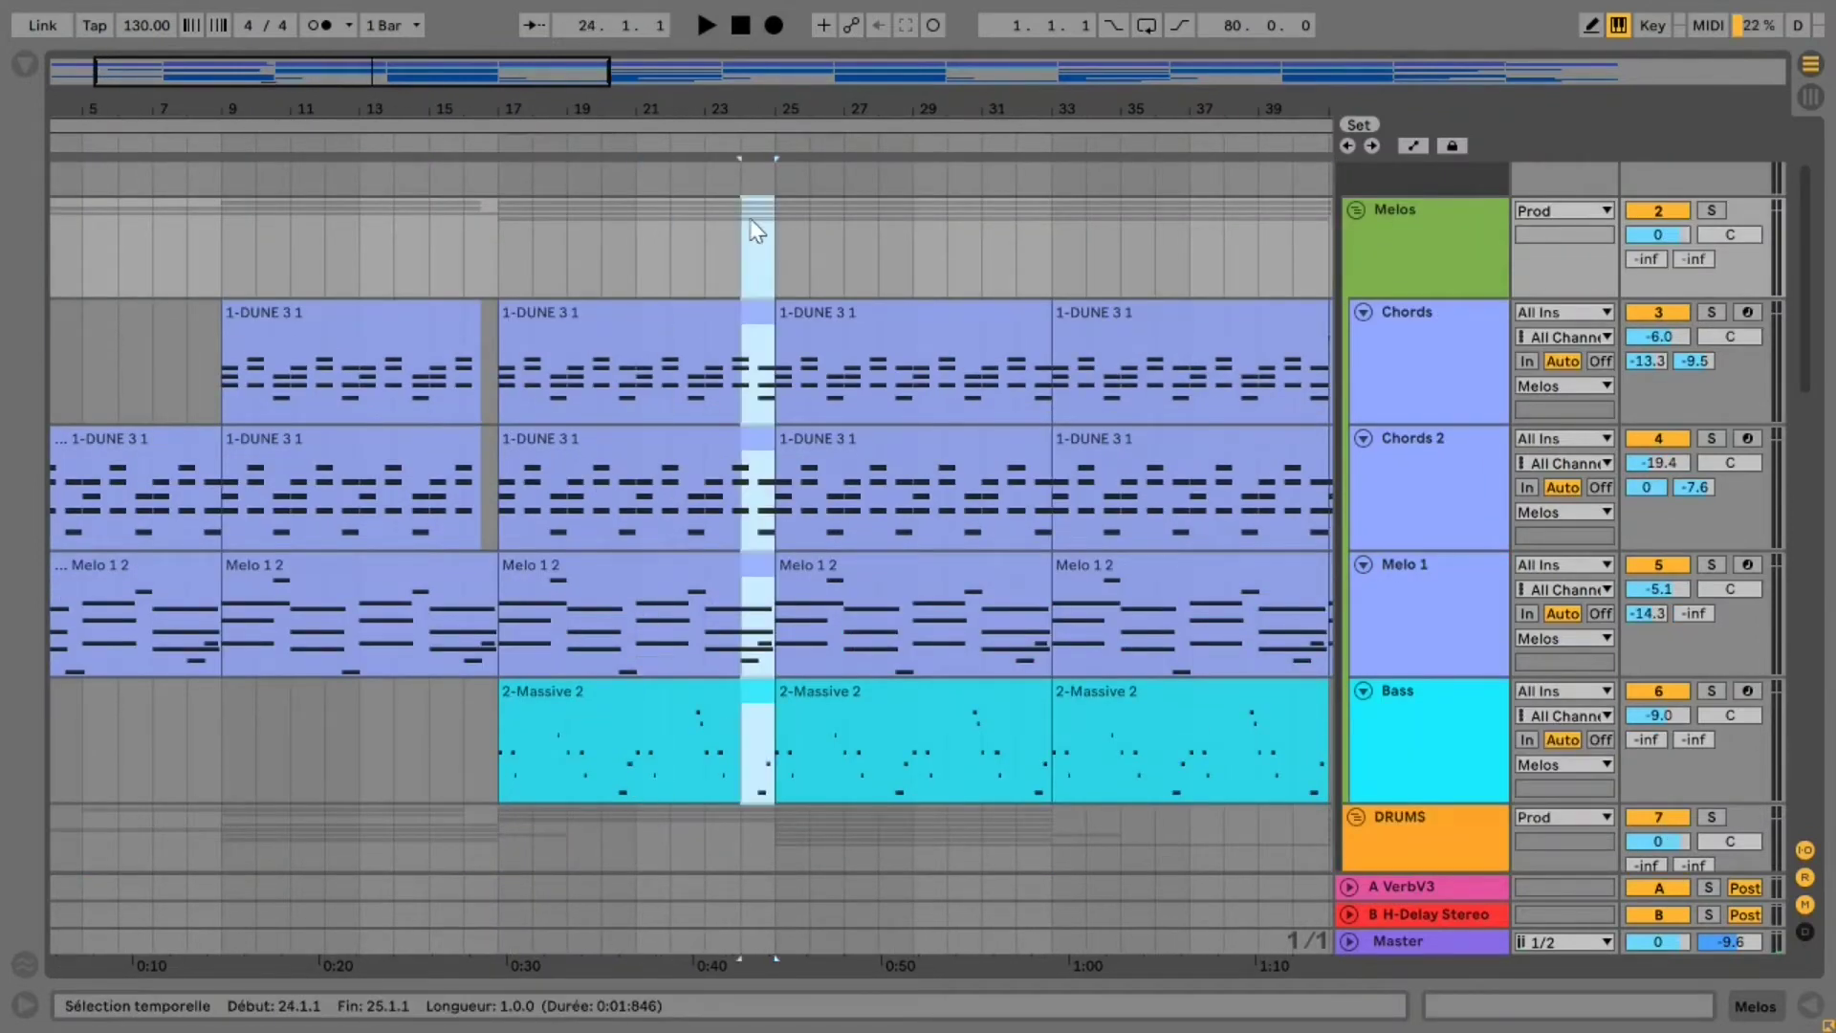
Play the passage leading into bar 25 and extend the first Bass clip back to 25.1.1
click(690, 247)
key(space)
scroll(786, 459, down, 3)
click(739, 508)
drag(738, 509, 774, 509)
scroll(861, 566, up, 2)
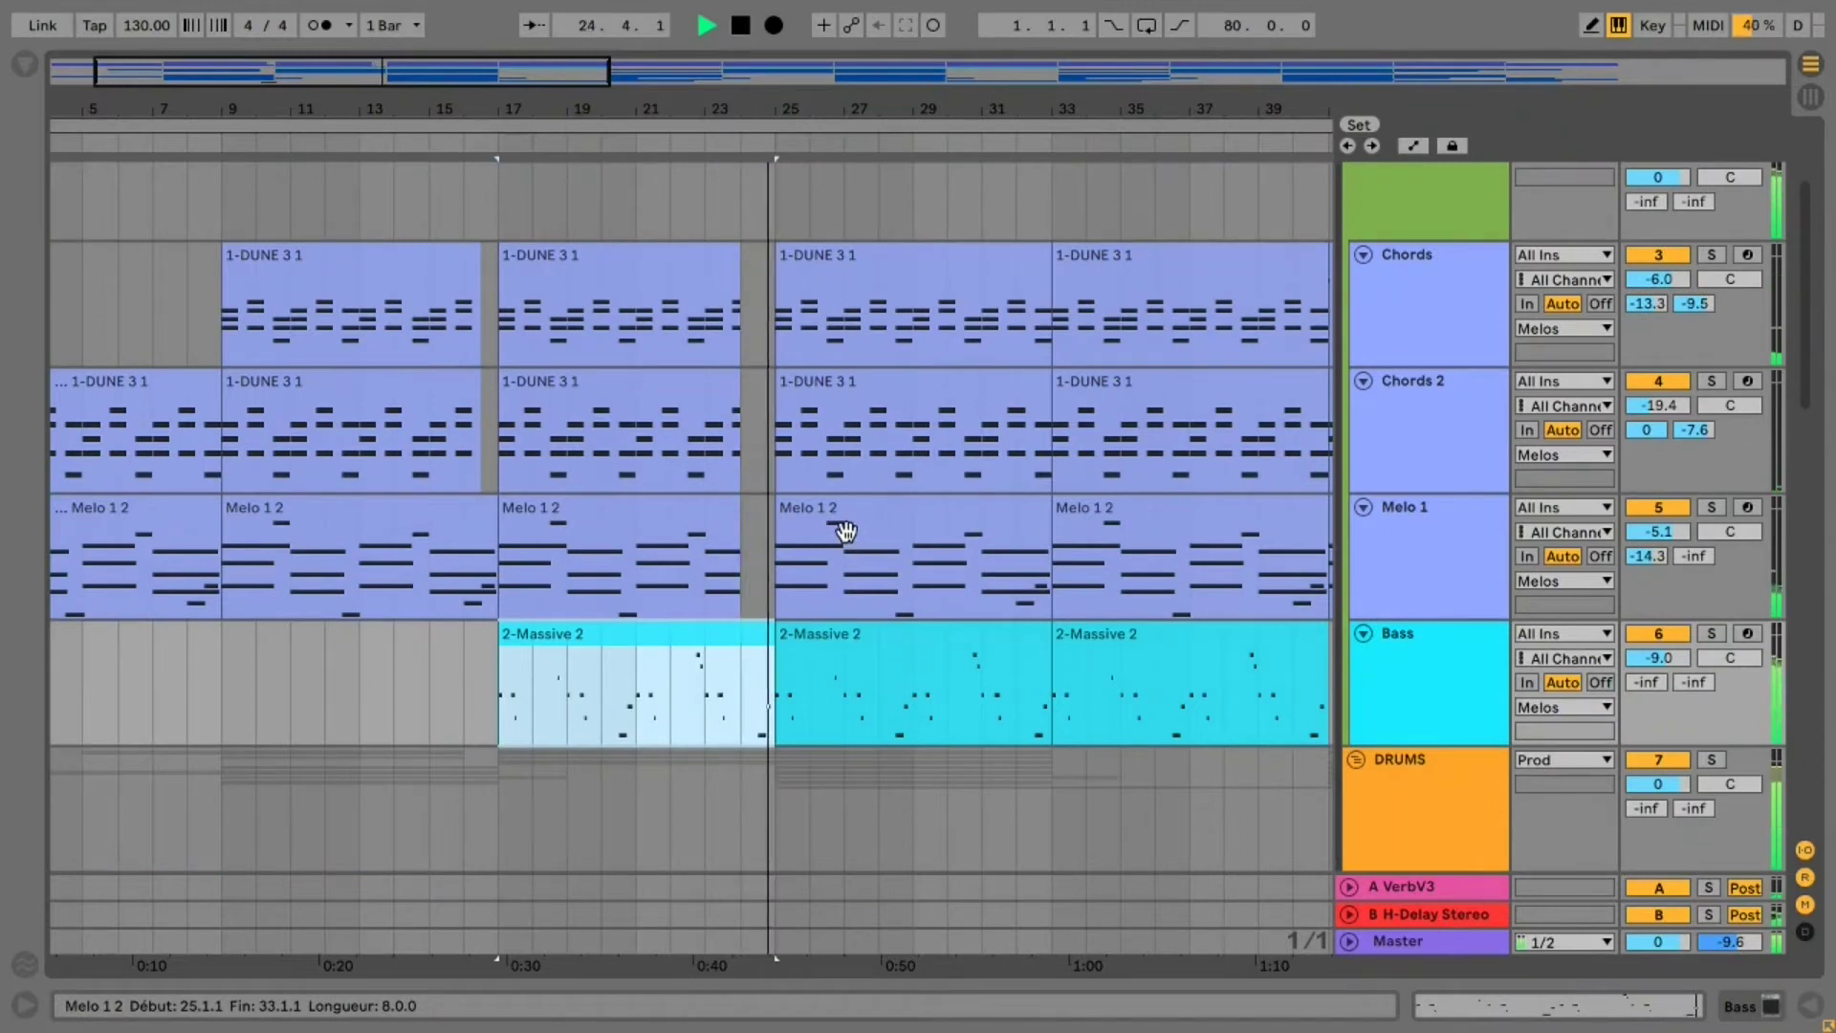
Listen to the transition into bar 25 with the bass playing alone through bar 24, and stop playback
scroll(851, 529, down, 3)
scroll(851, 534, up, 3)
scroll(834, 546, down, 3)
key(space)
Delete the one-beat section from 25.4.1 to 26.1.1 across the whole Prod group
scroll(861, 550, up, 6)
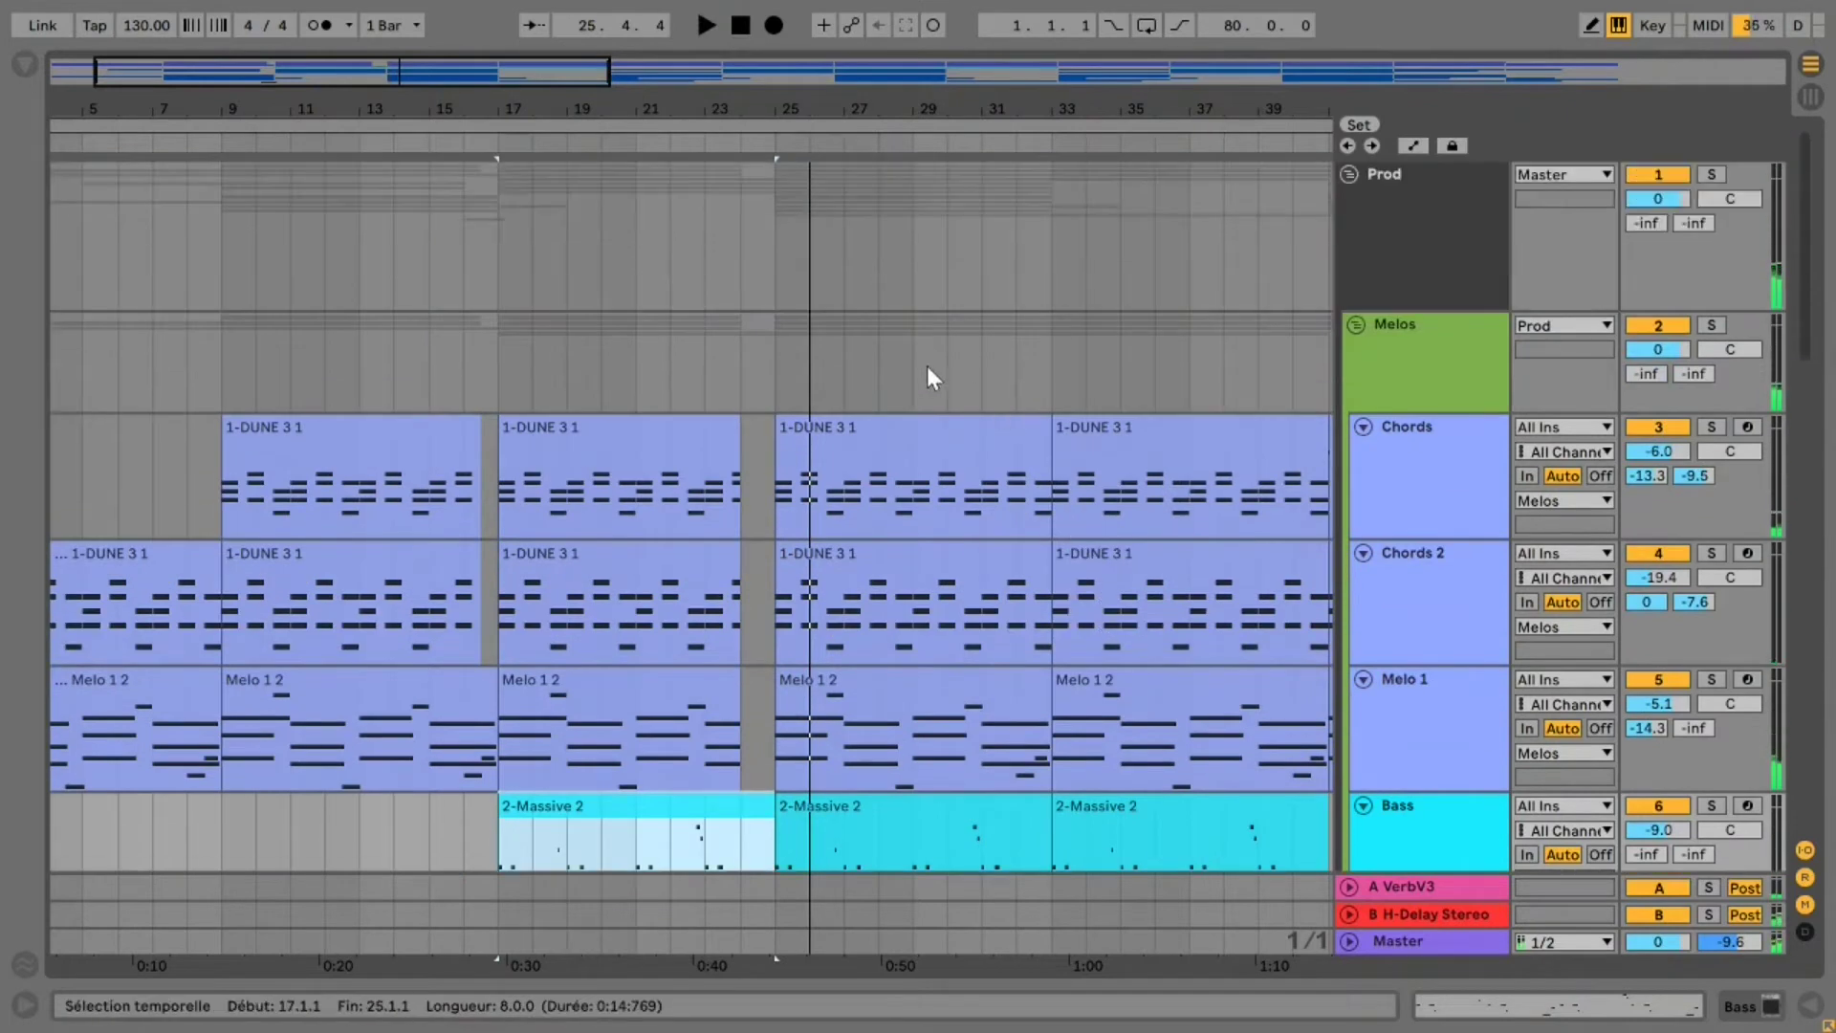
scroll(872, 396, down, 1)
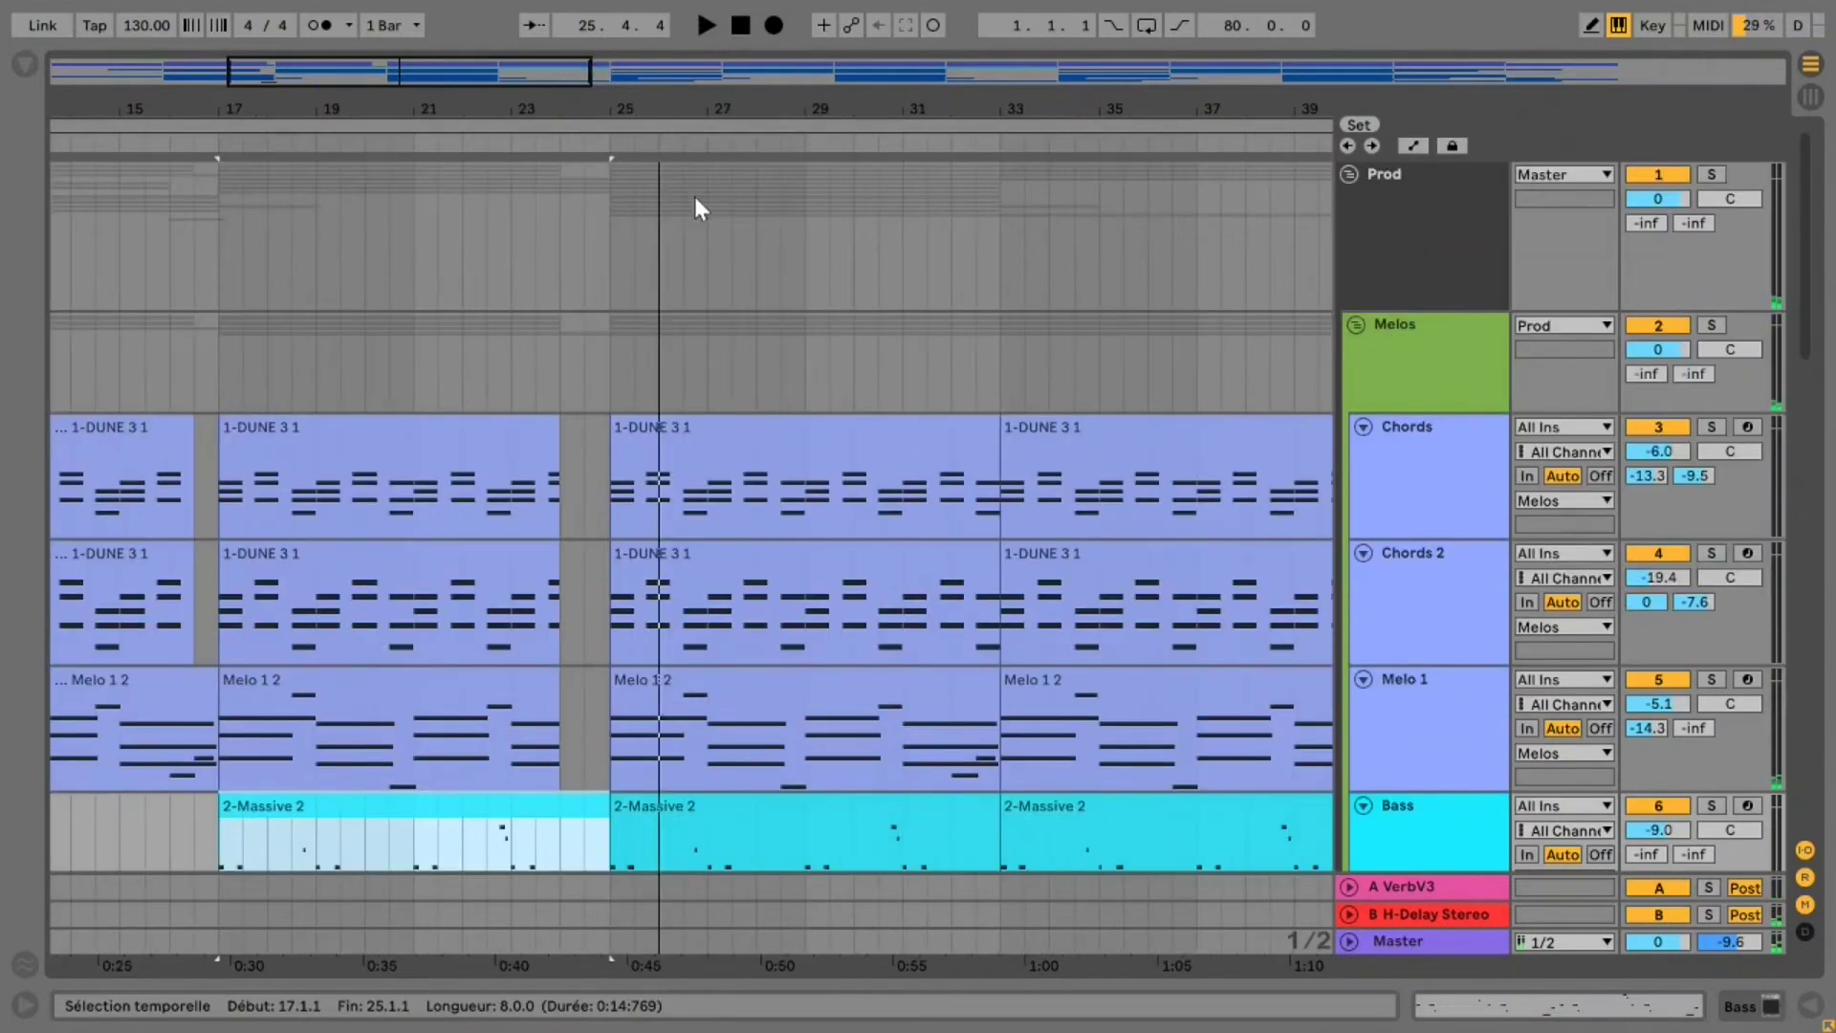
mouse_move(698, 198)
mouse_down()
mouse_move(668, 193)
mouse_move(681, 204)
mouse_up()
scroll(691, 260, down, 2)
scroll(697, 268, up, 2)
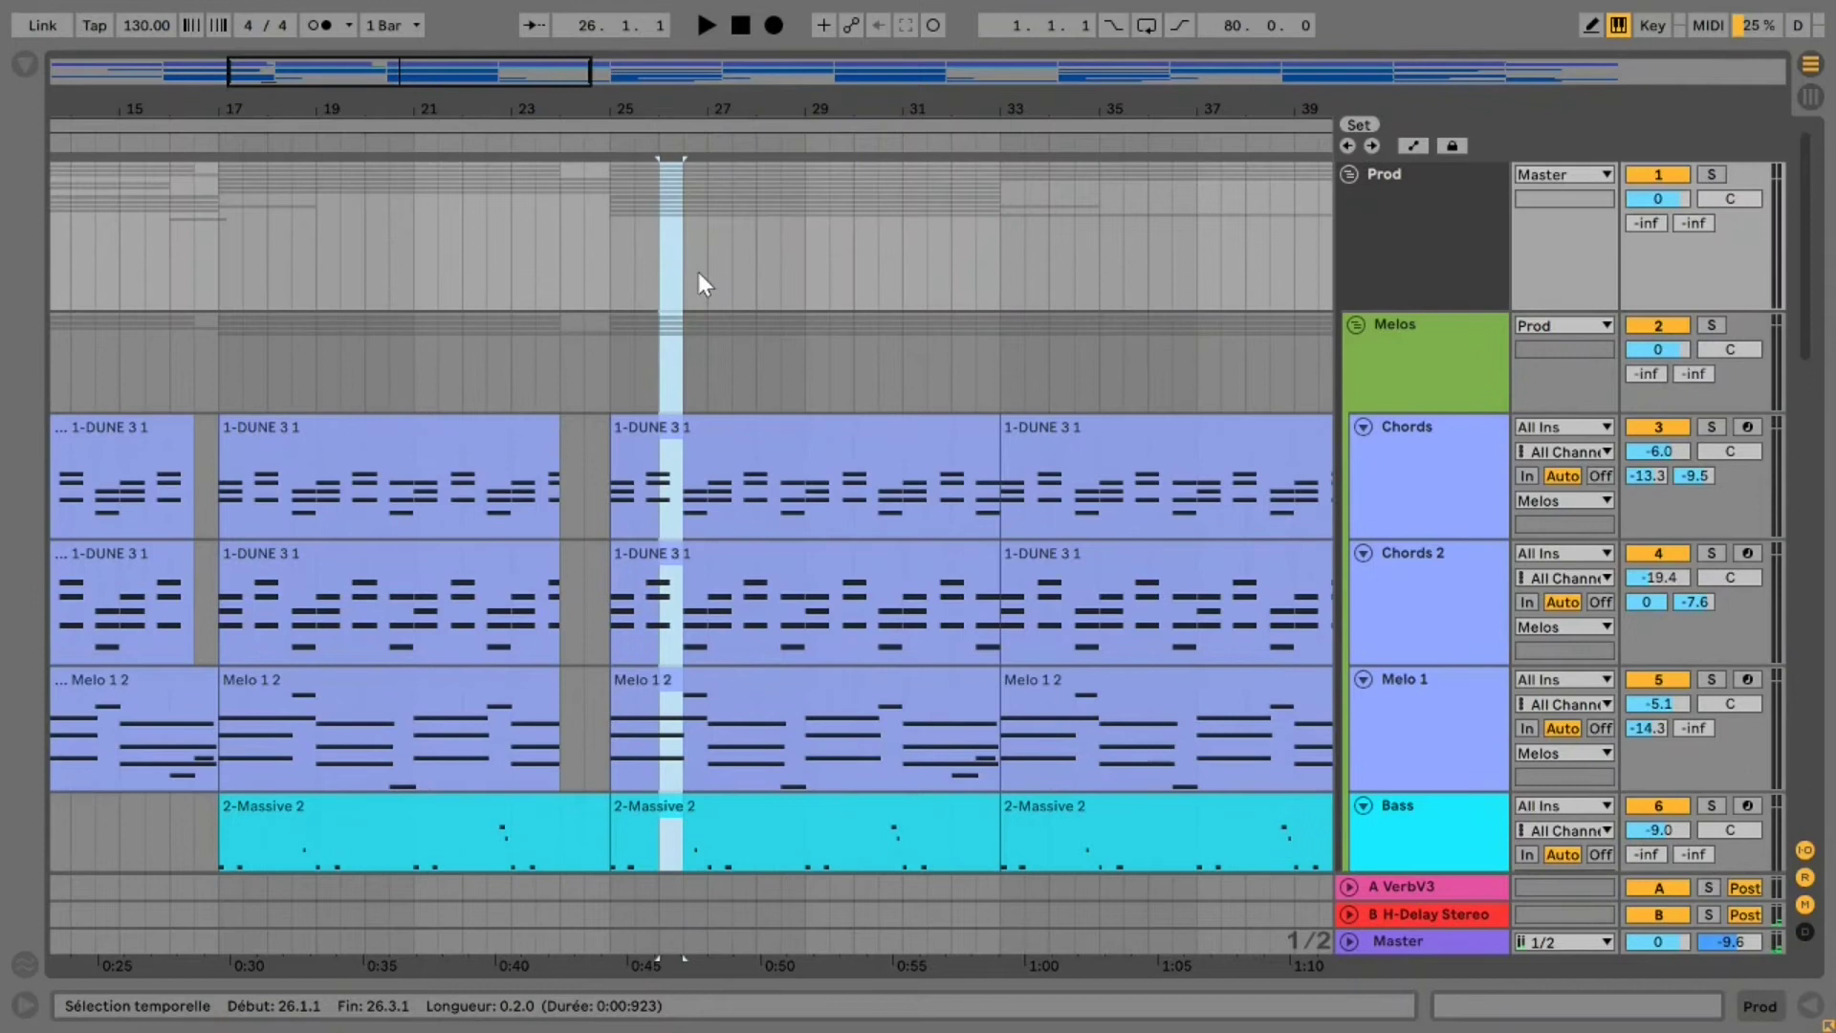
drag(475, 69, 485, 153)
drag(641, 200, 594, 226)
scroll(639, 258, down, 2)
scroll(617, 246, up, 2)
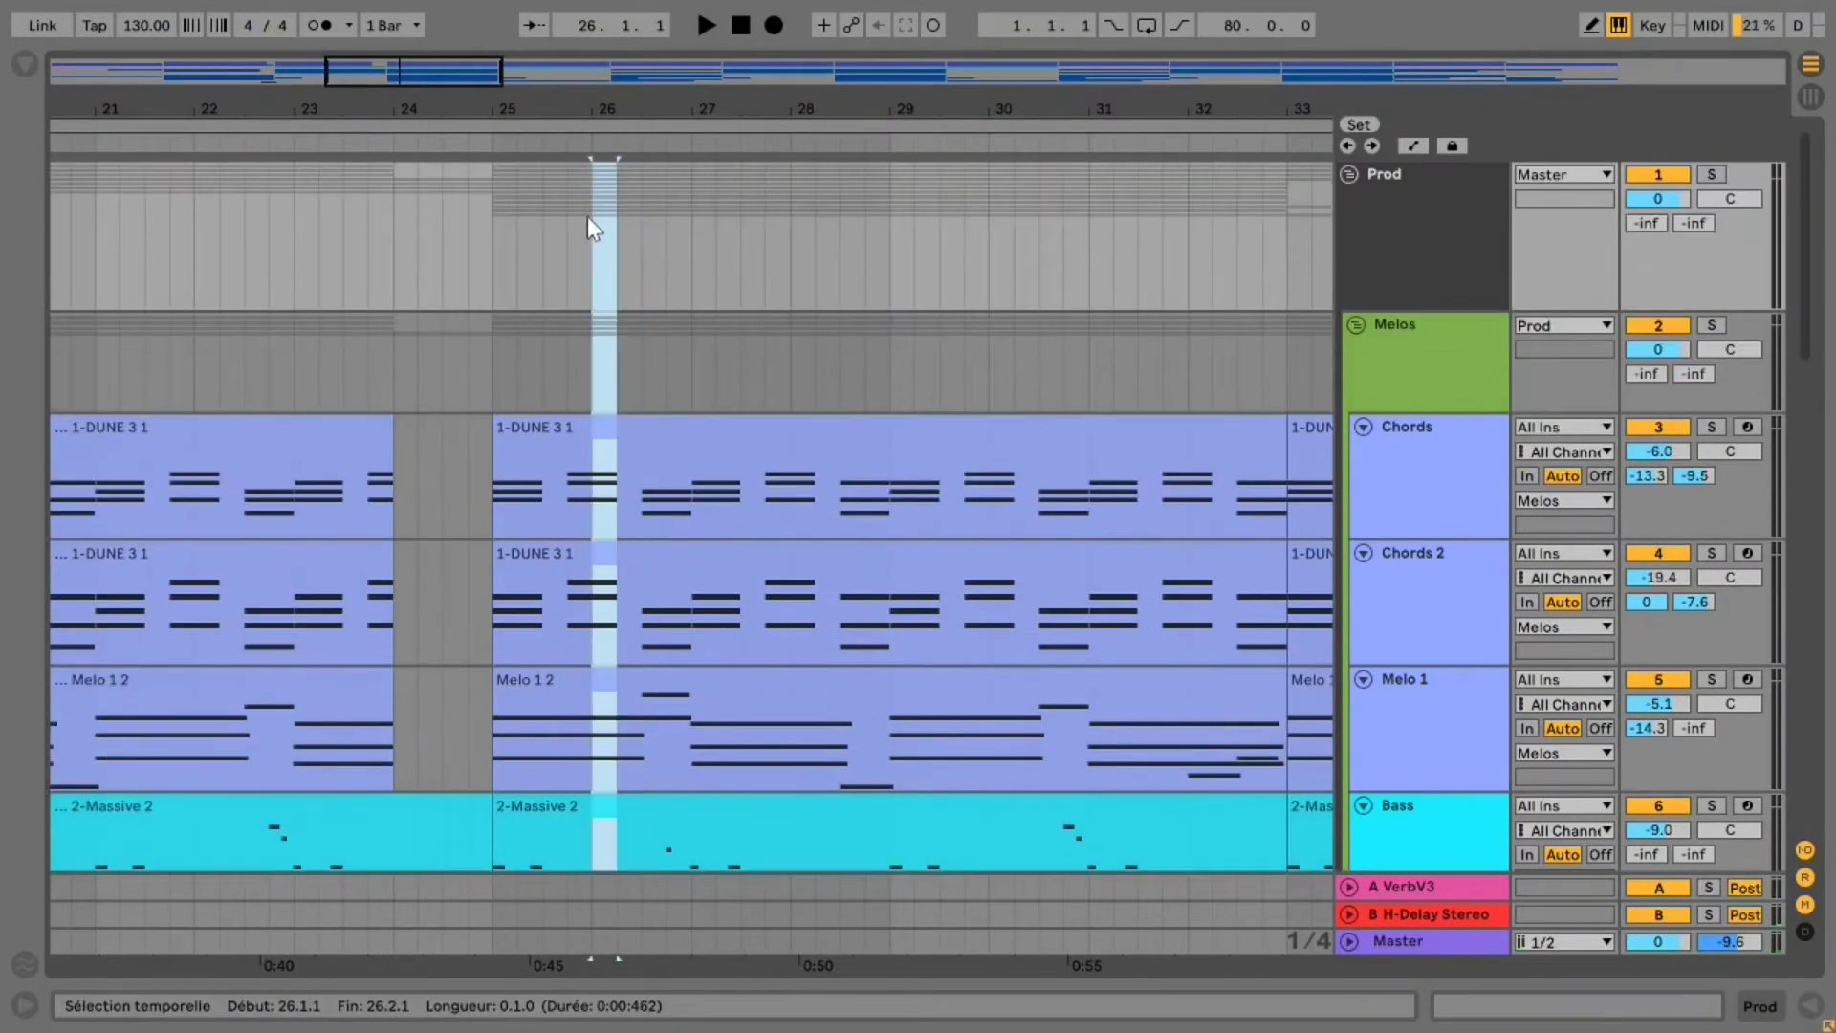
drag(354, 74, 356, 116)
drag(740, 208, 721, 206)
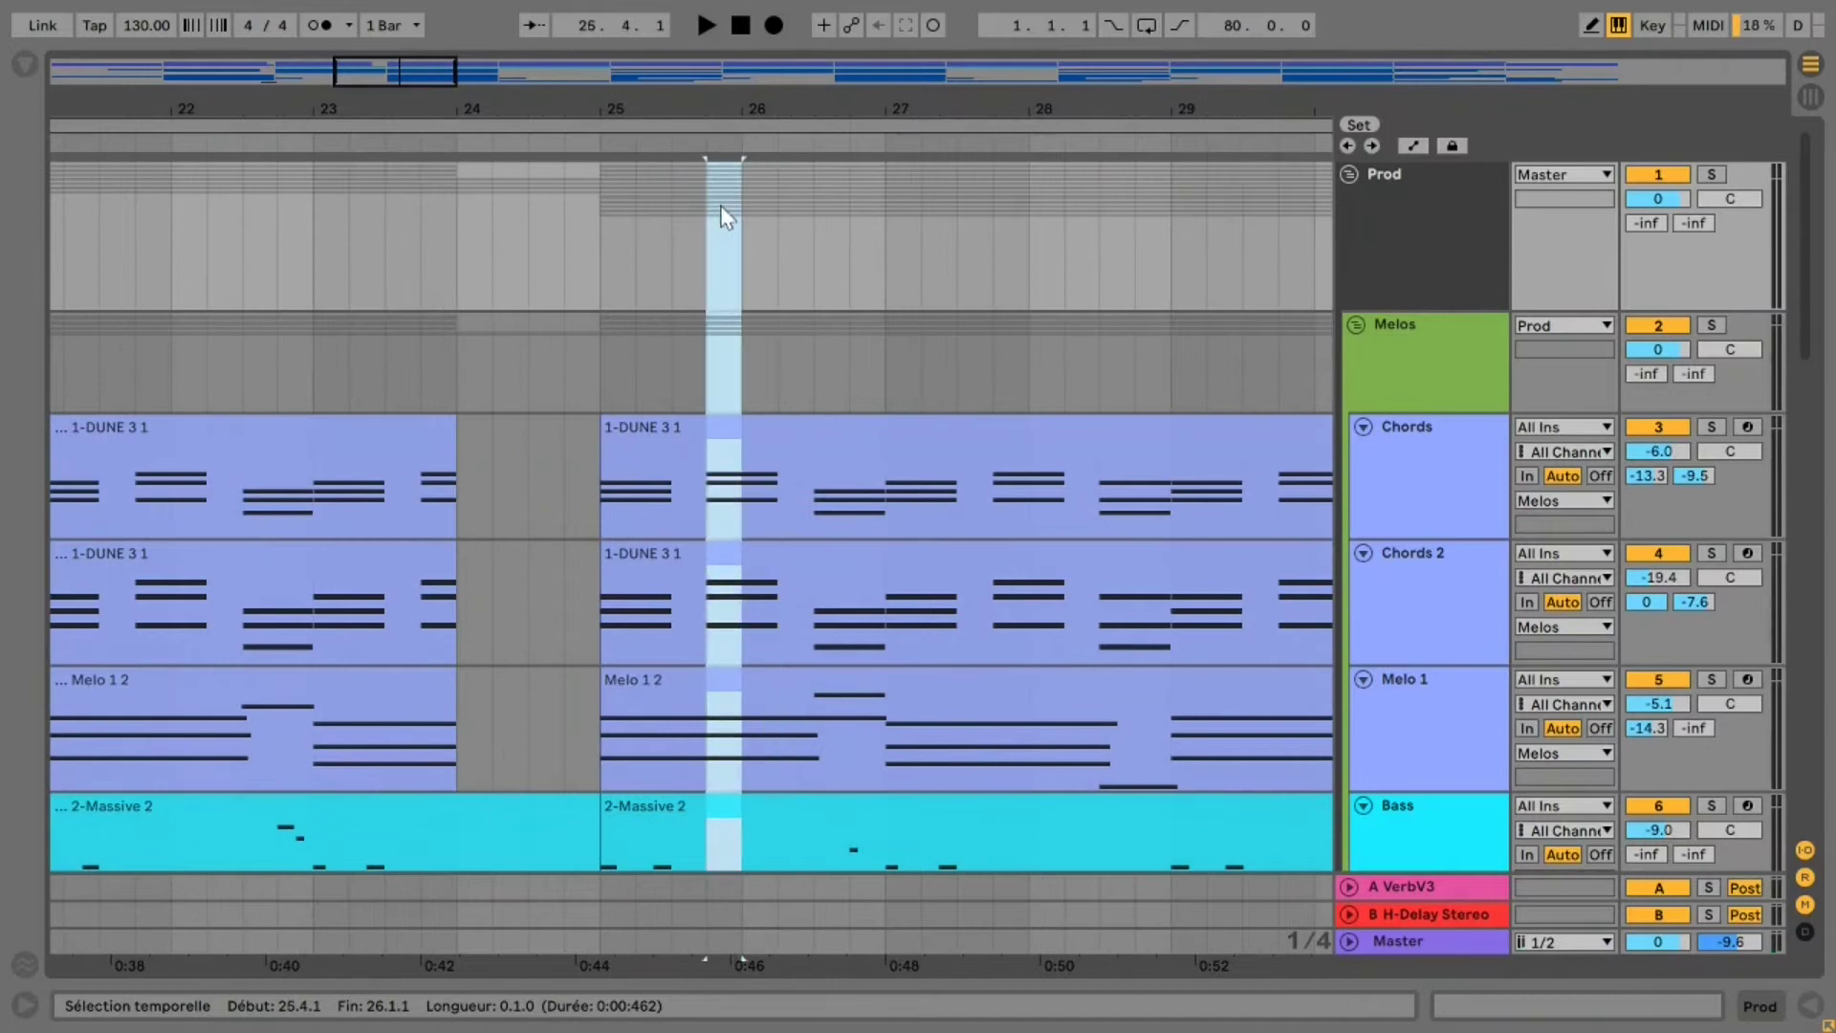
key(Delete)
Play the cut from bar 25, and trim the starts of the following Chords and Chords 2 clips to 26.2.1
click(596, 239)
key(space)
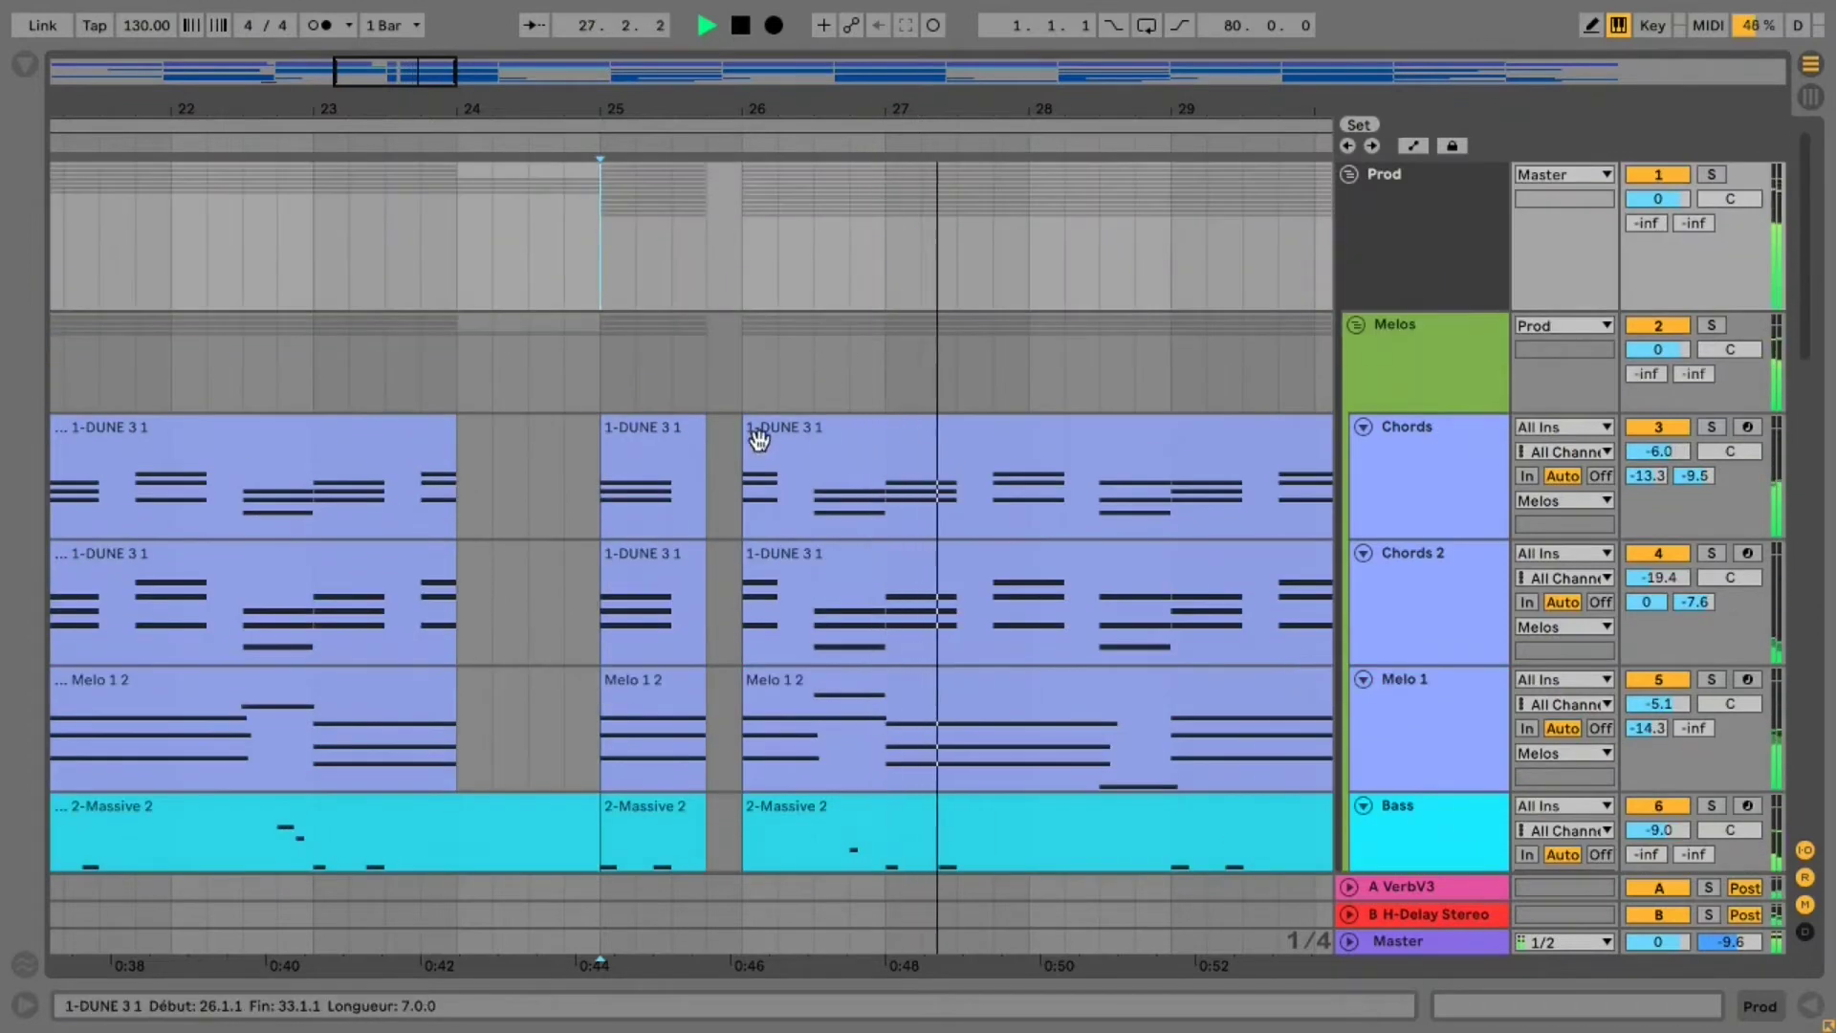
key(space)
drag(747, 455, 778, 459)
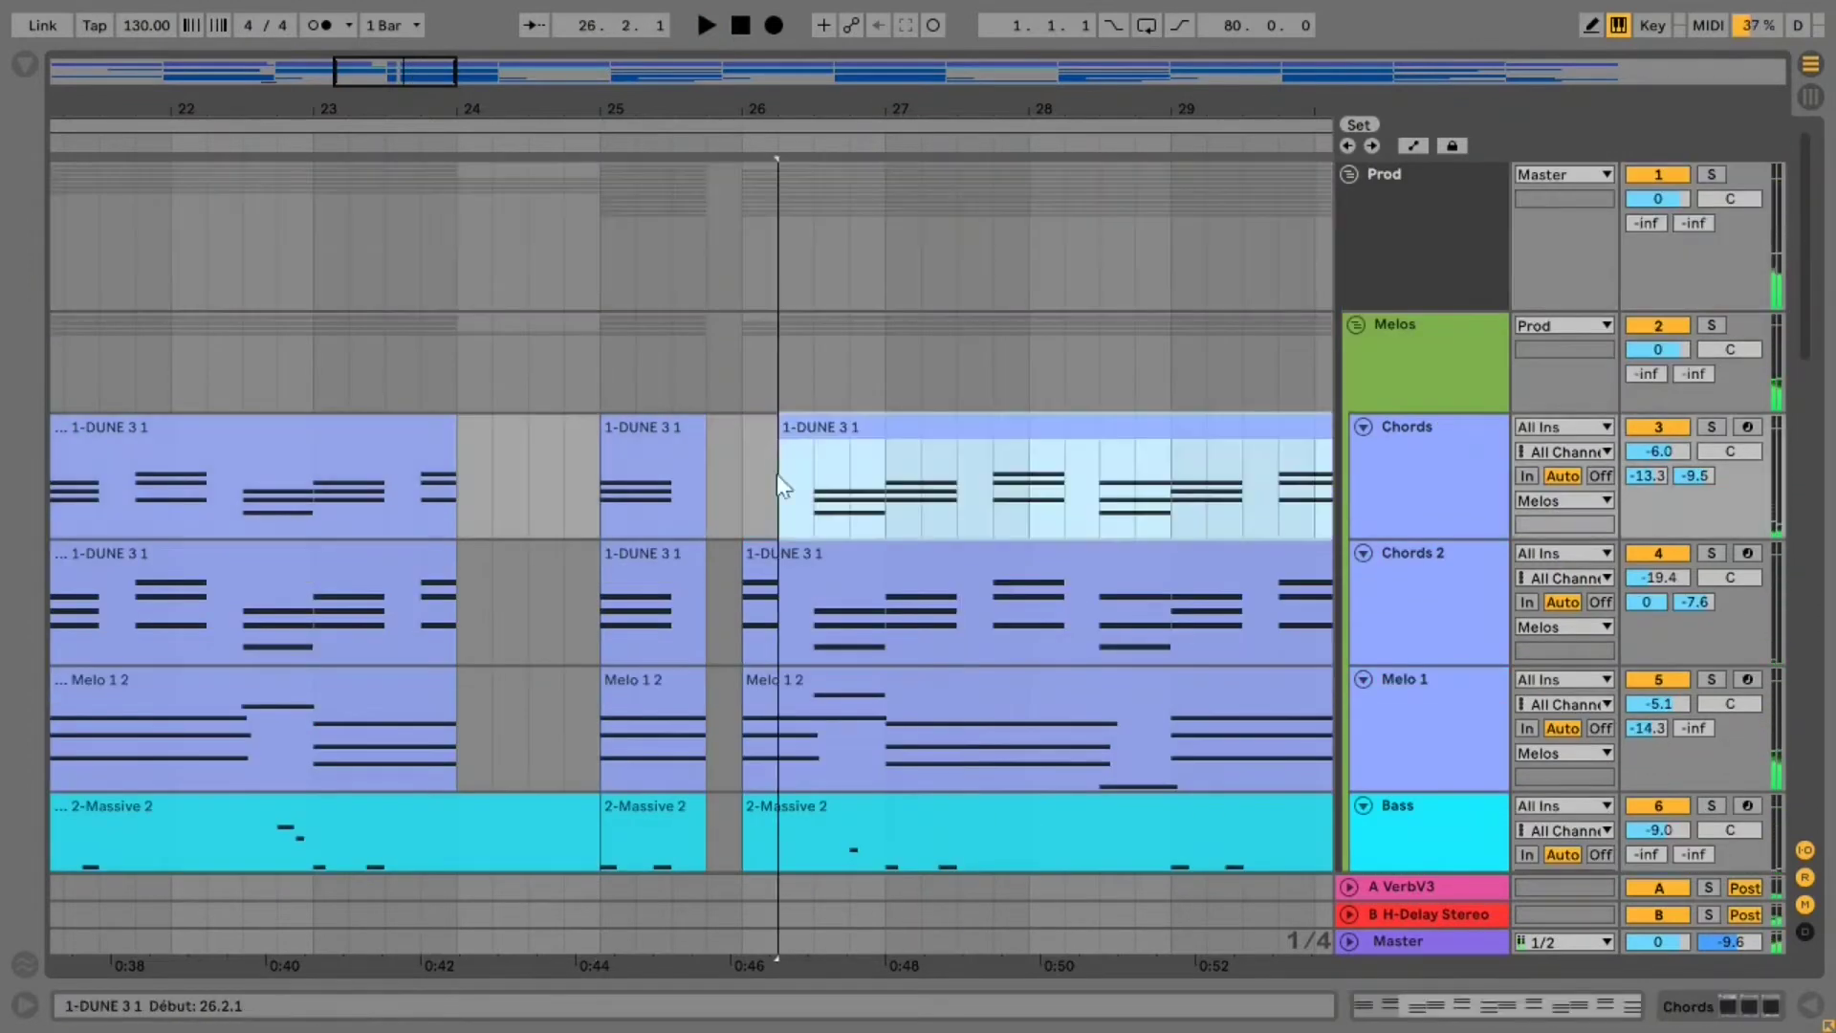
drag(744, 578, 778, 577)
Play the transition from 24.4.1 through bar 26 with the trimmed chord clips, and stop playback
click(578, 322)
key(space)
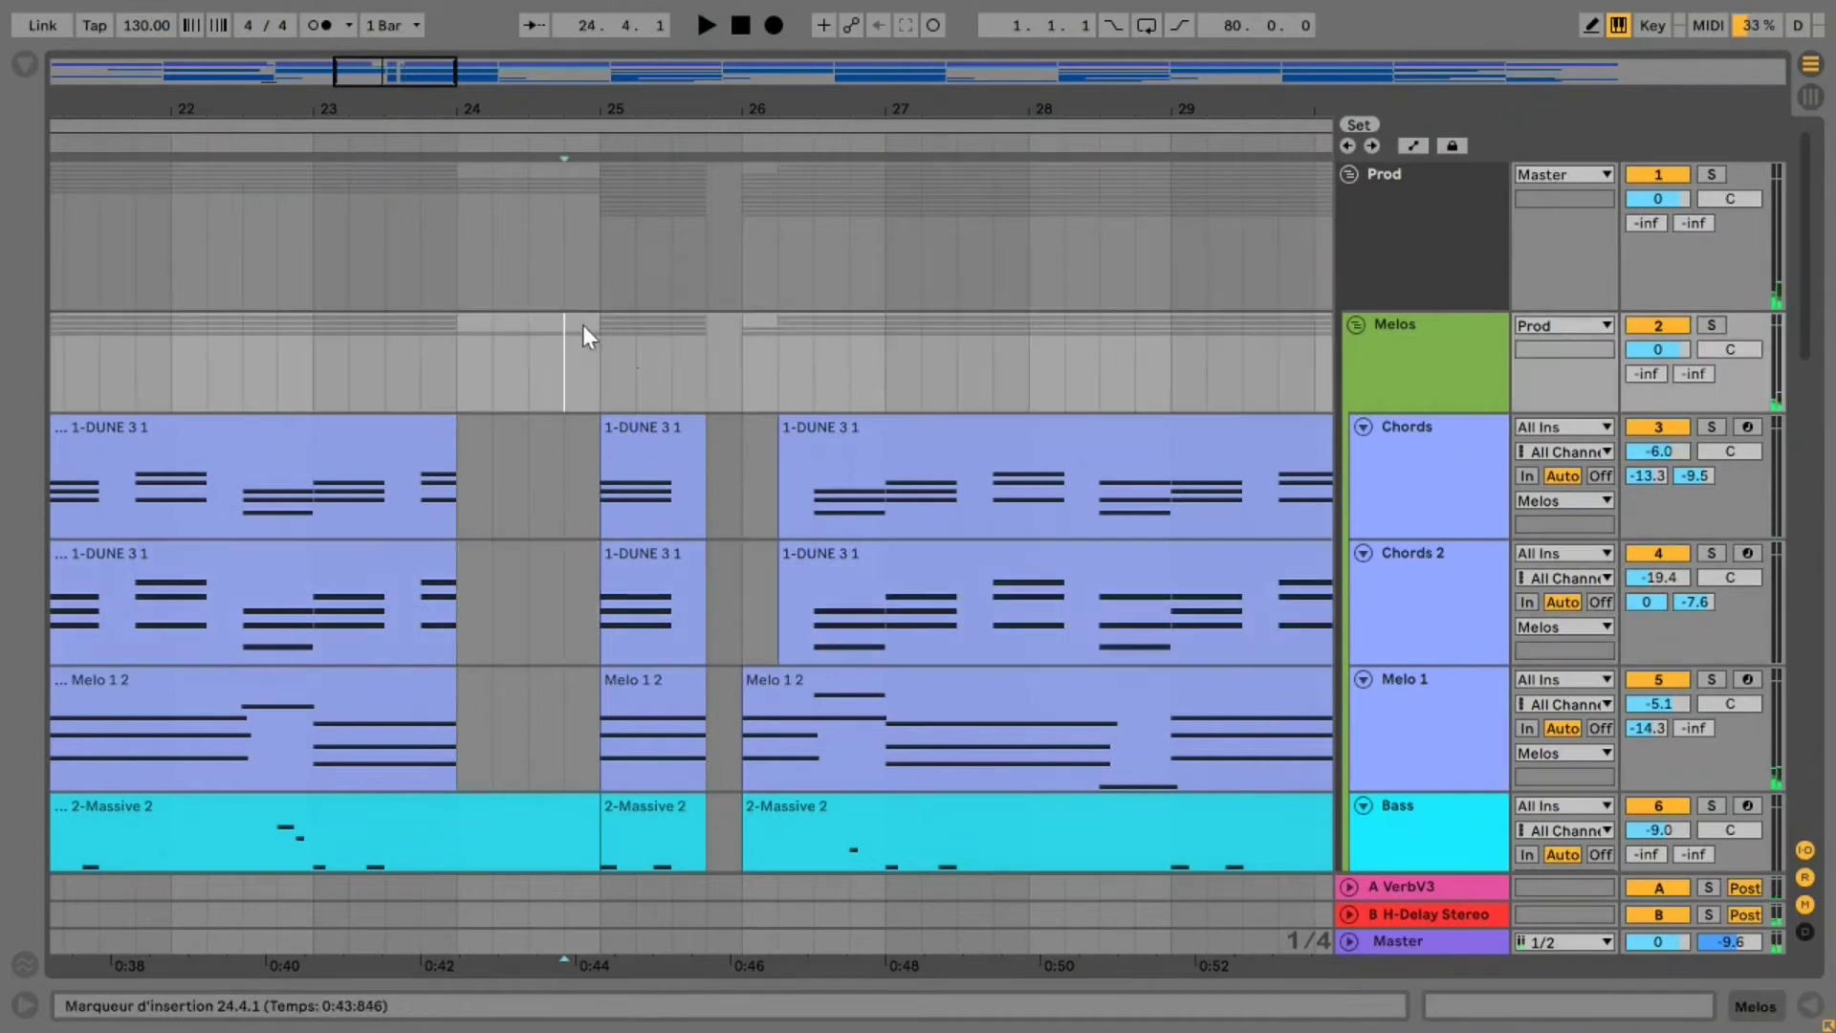
scroll(964, 344, down, 2)
scroll(964, 344, down, 2)
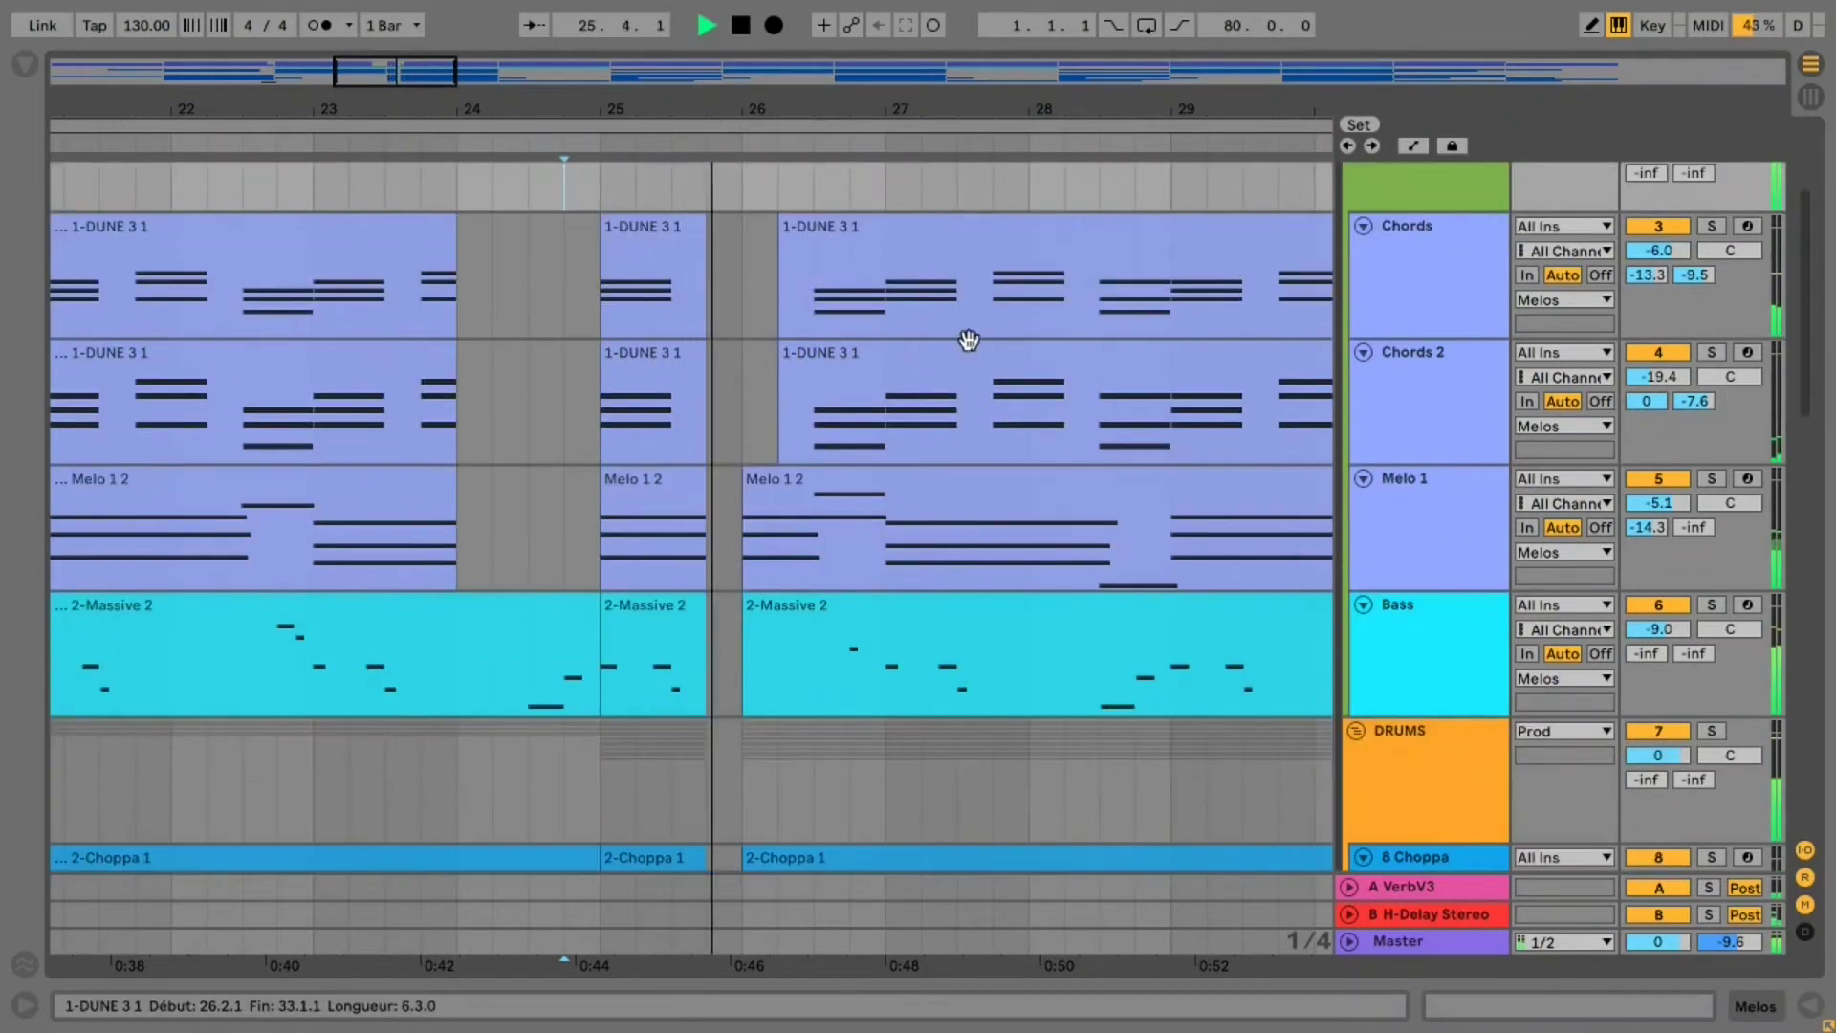
scroll(947, 325, up, 3)
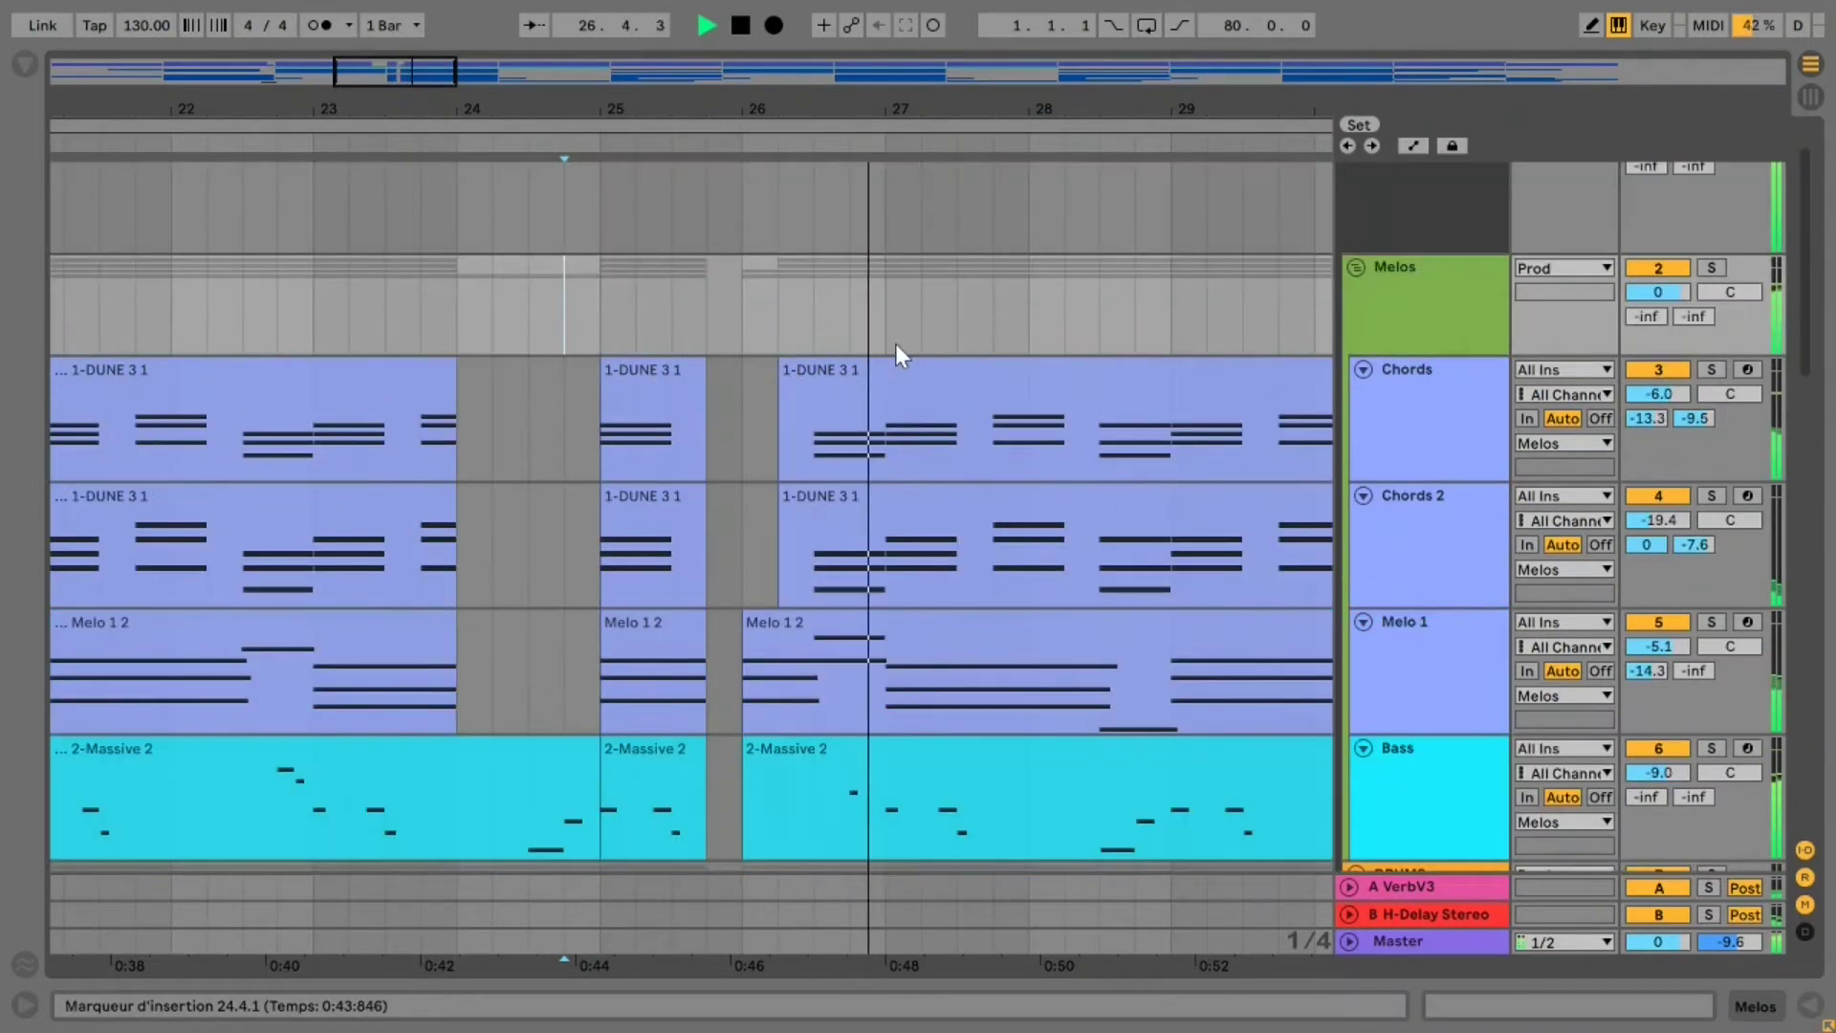
scroll(839, 316, up, 2)
key(space)
Try repeating the Melos section from 26.3.1 to 27.1.1 right after itself, listen to it, and undo the duplication
drag(810, 346, 882, 346)
key(ctrl+d)
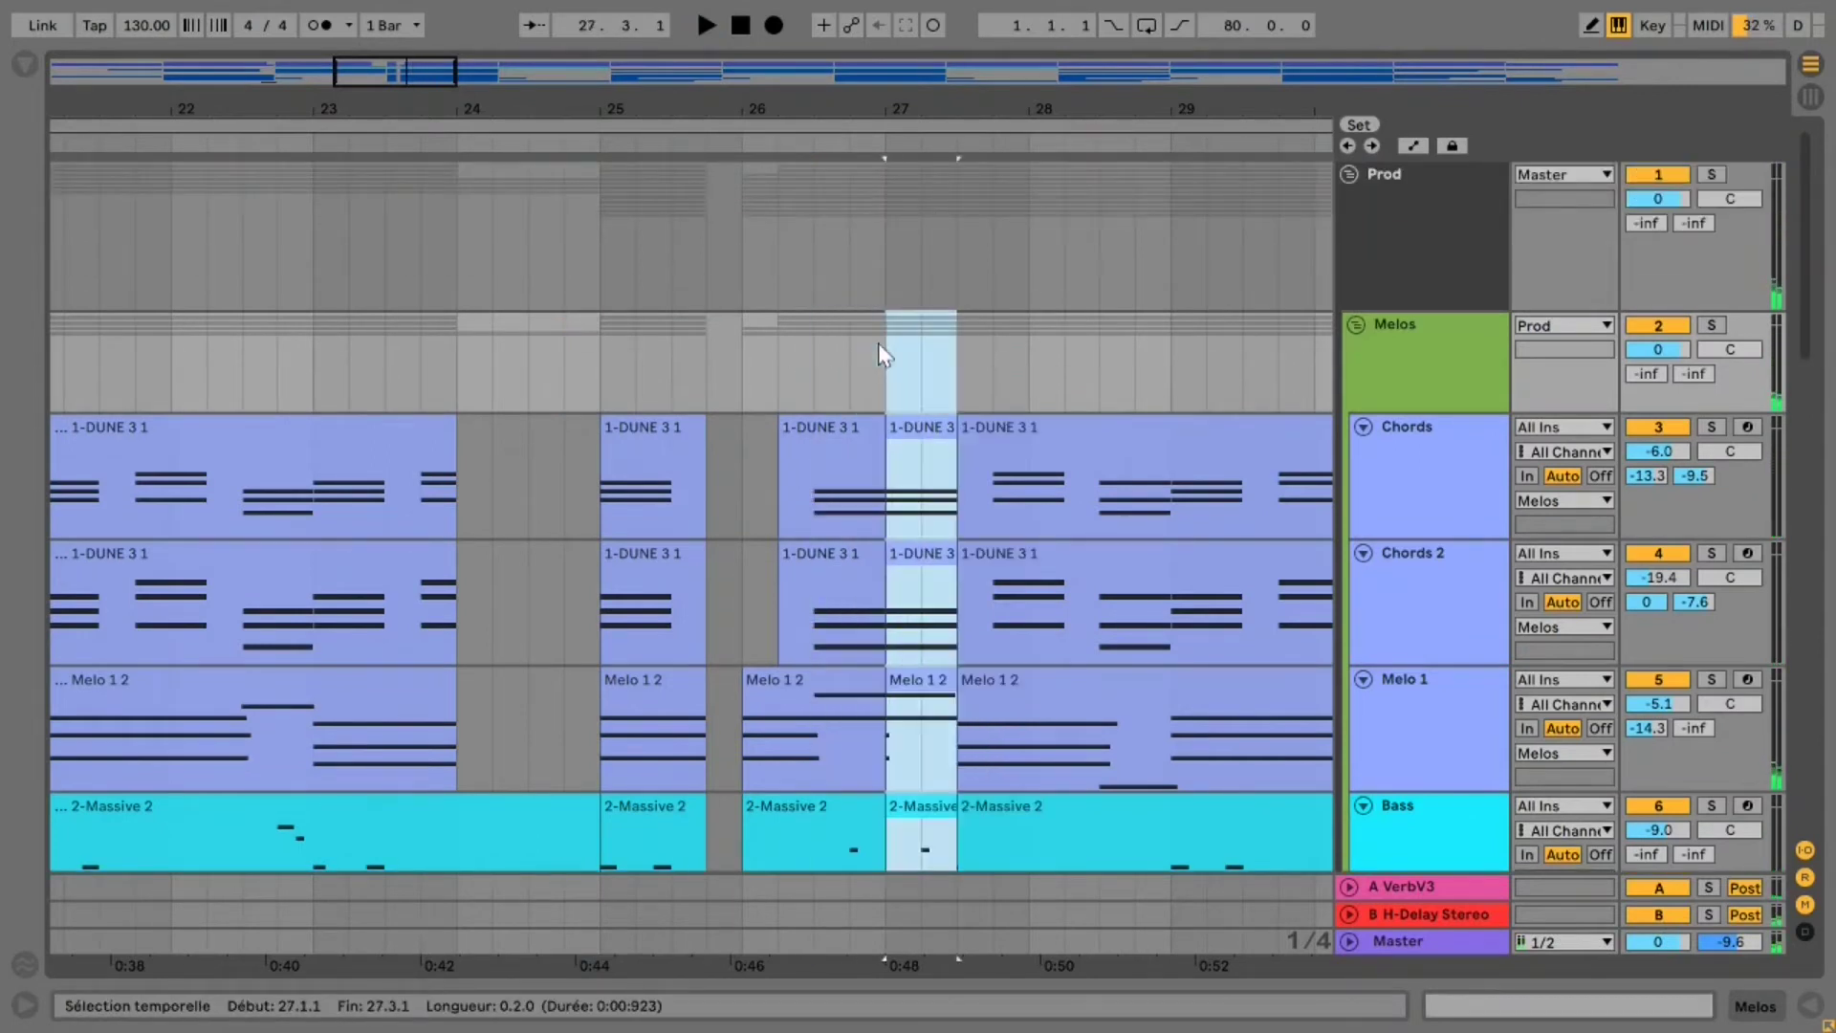
click(773, 337)
key(space)
scroll(832, 336, down, 3)
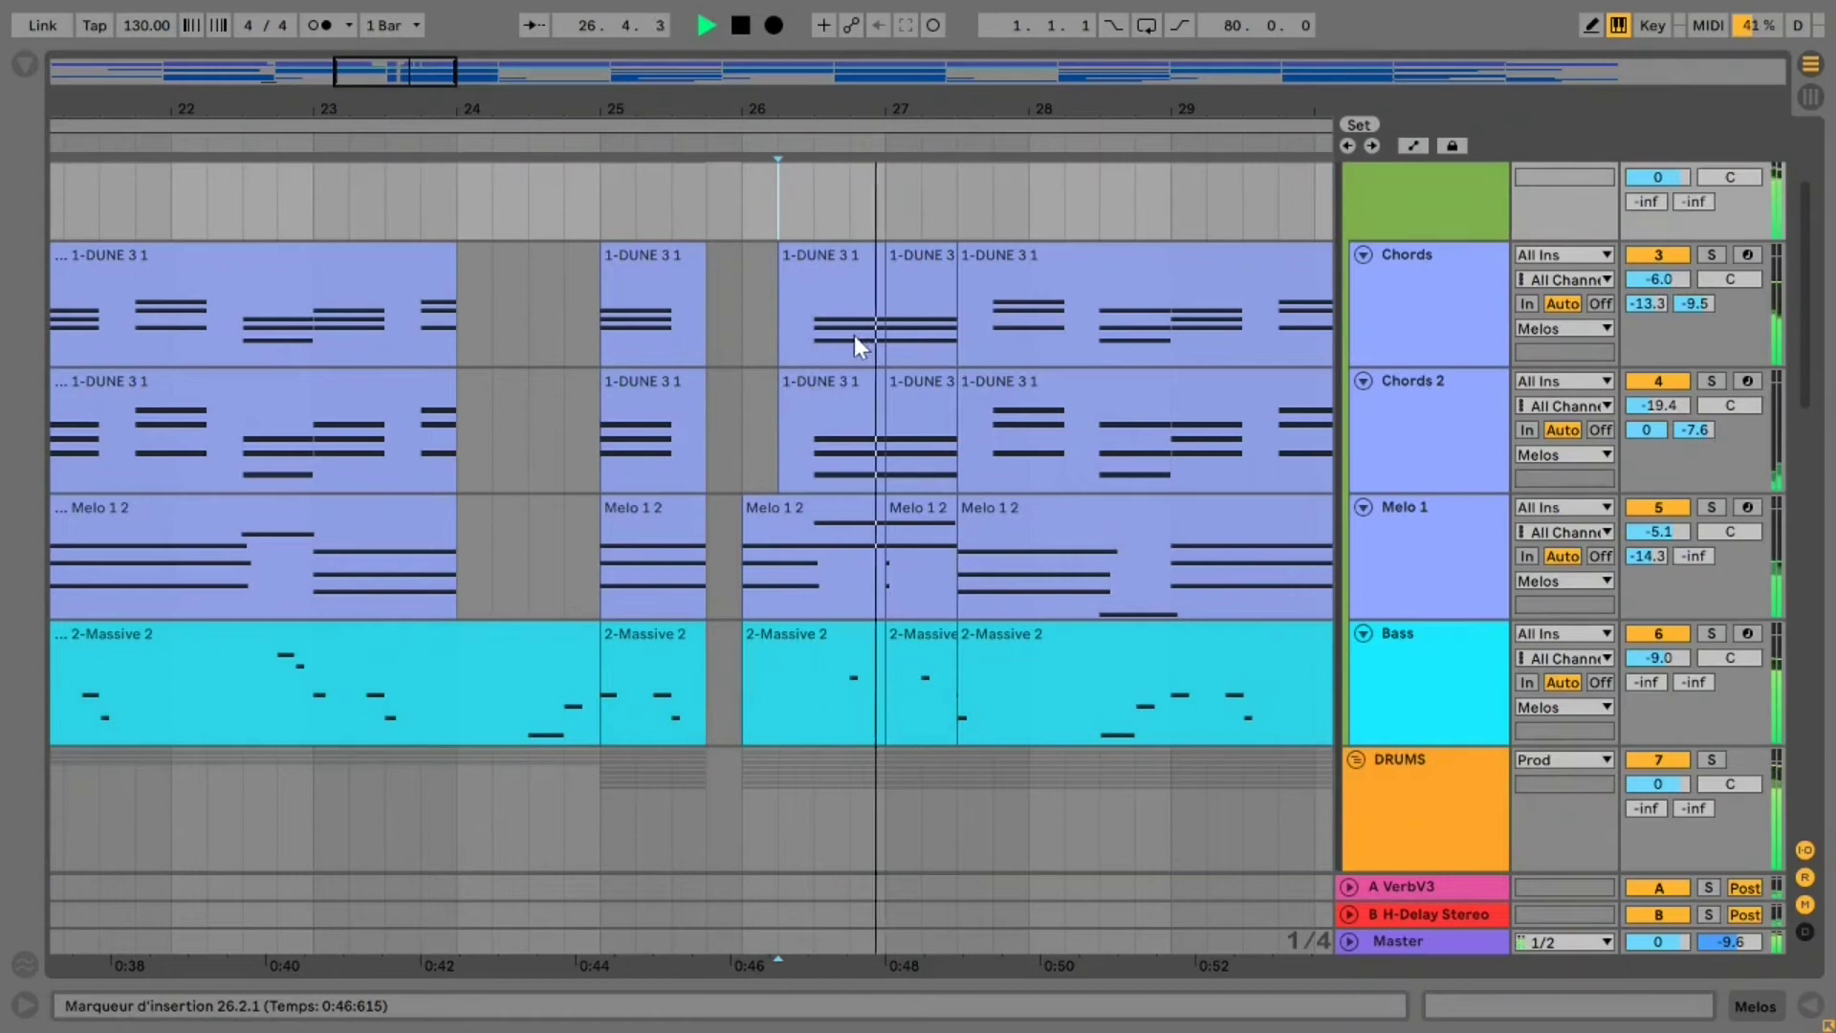
scroll(860, 330, up, 3)
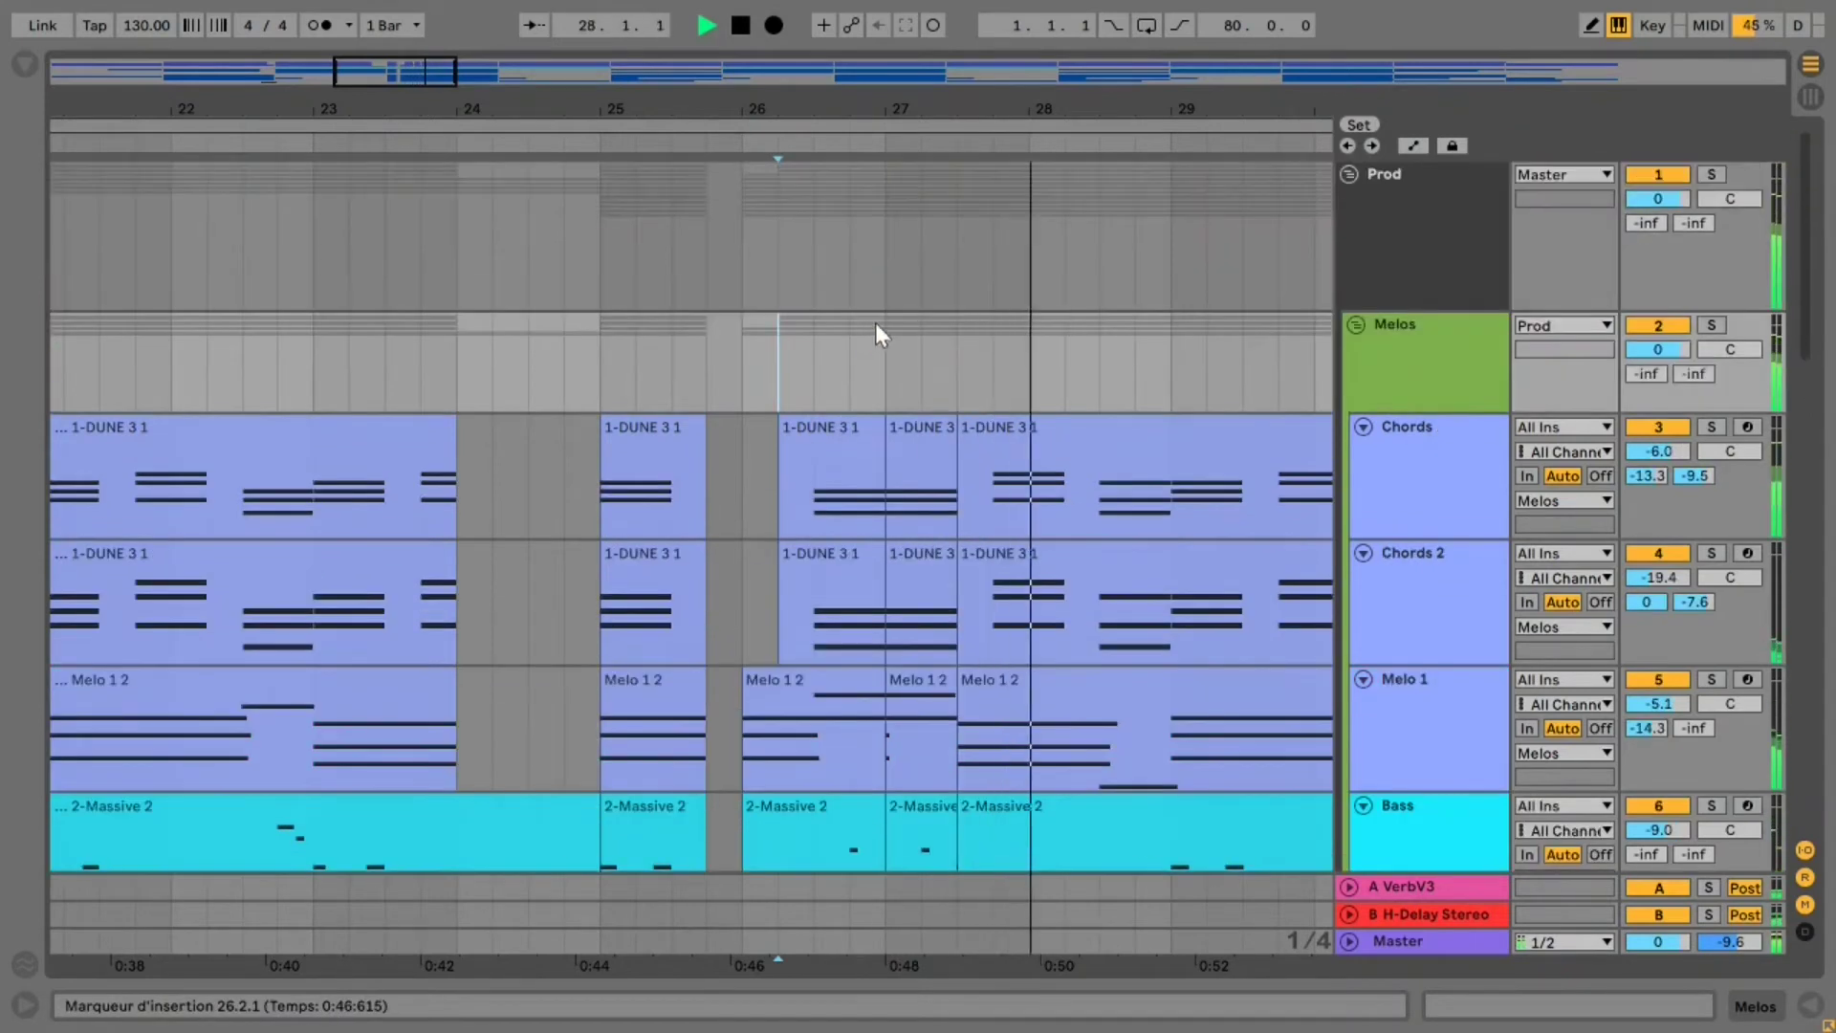
key(ctrl+z)
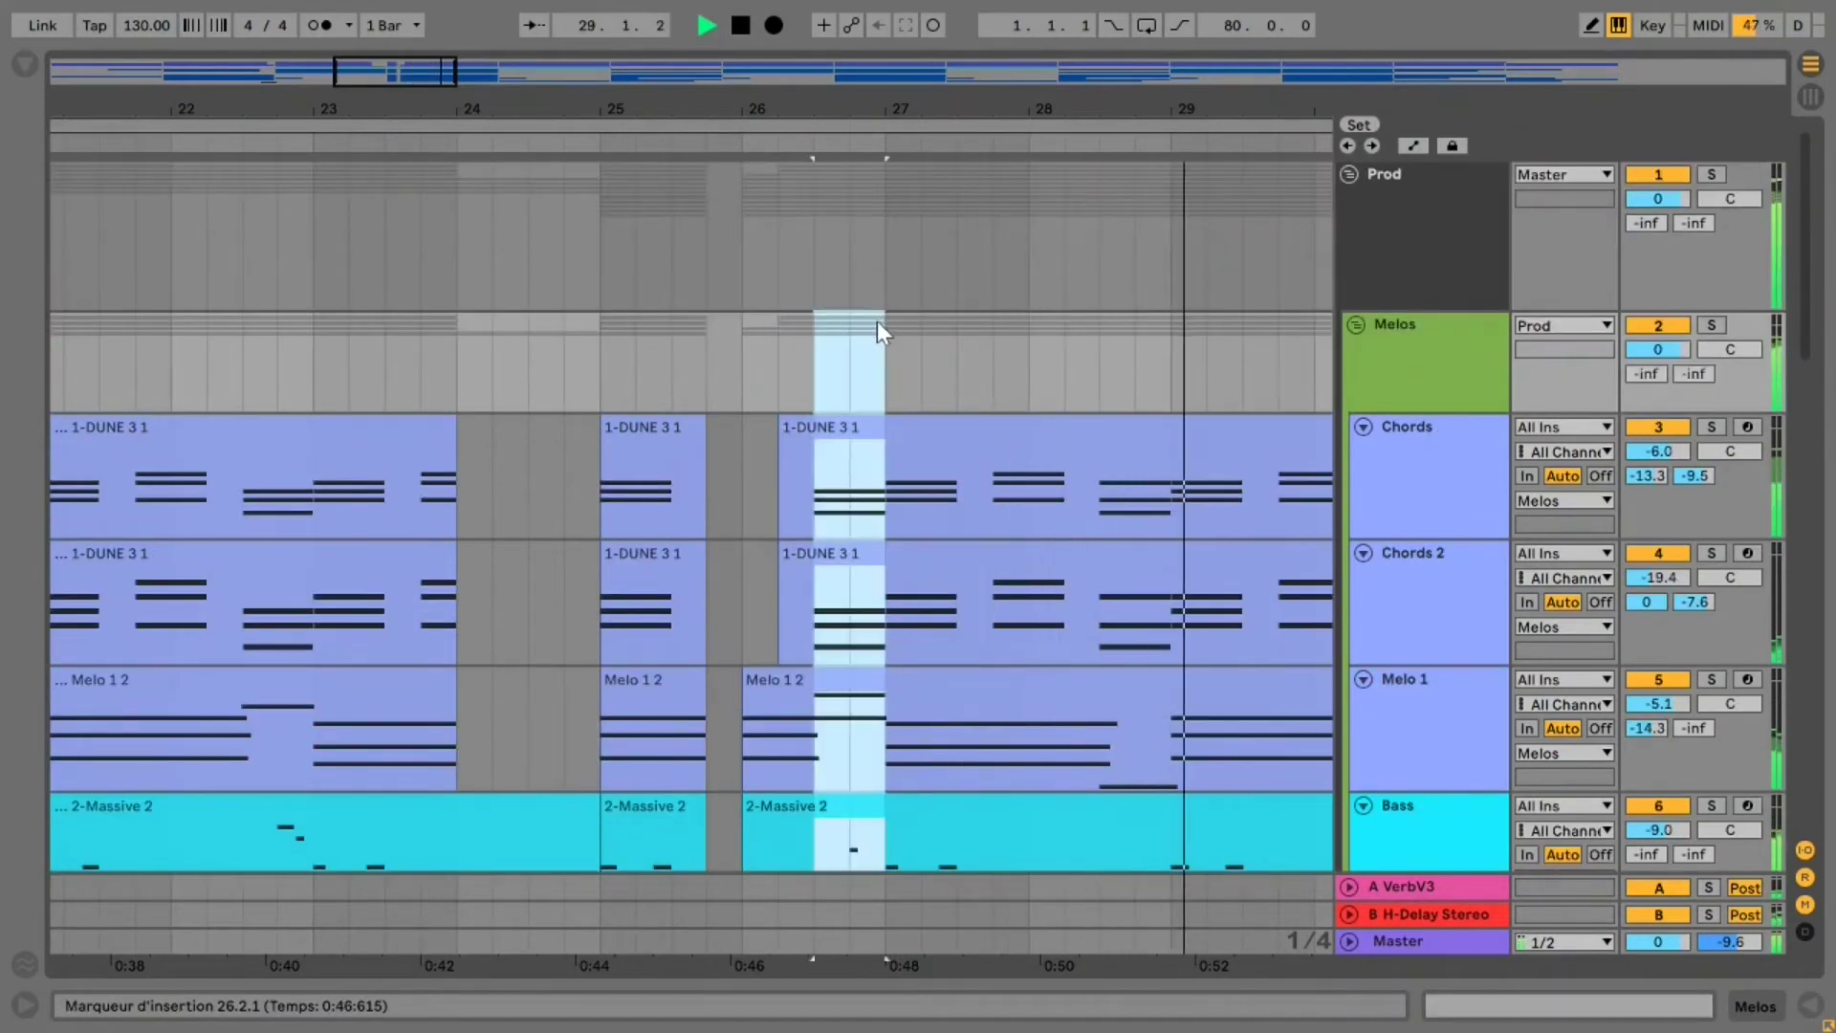
key(space)
Duplicate the half-bar section from 49.1.1 to 49.3.1 across the whole Prod group
scroll(855, 323, down, 2)
click(846, 313)
drag(450, 72, 499, 43)
scroll(652, 295, up, 1)
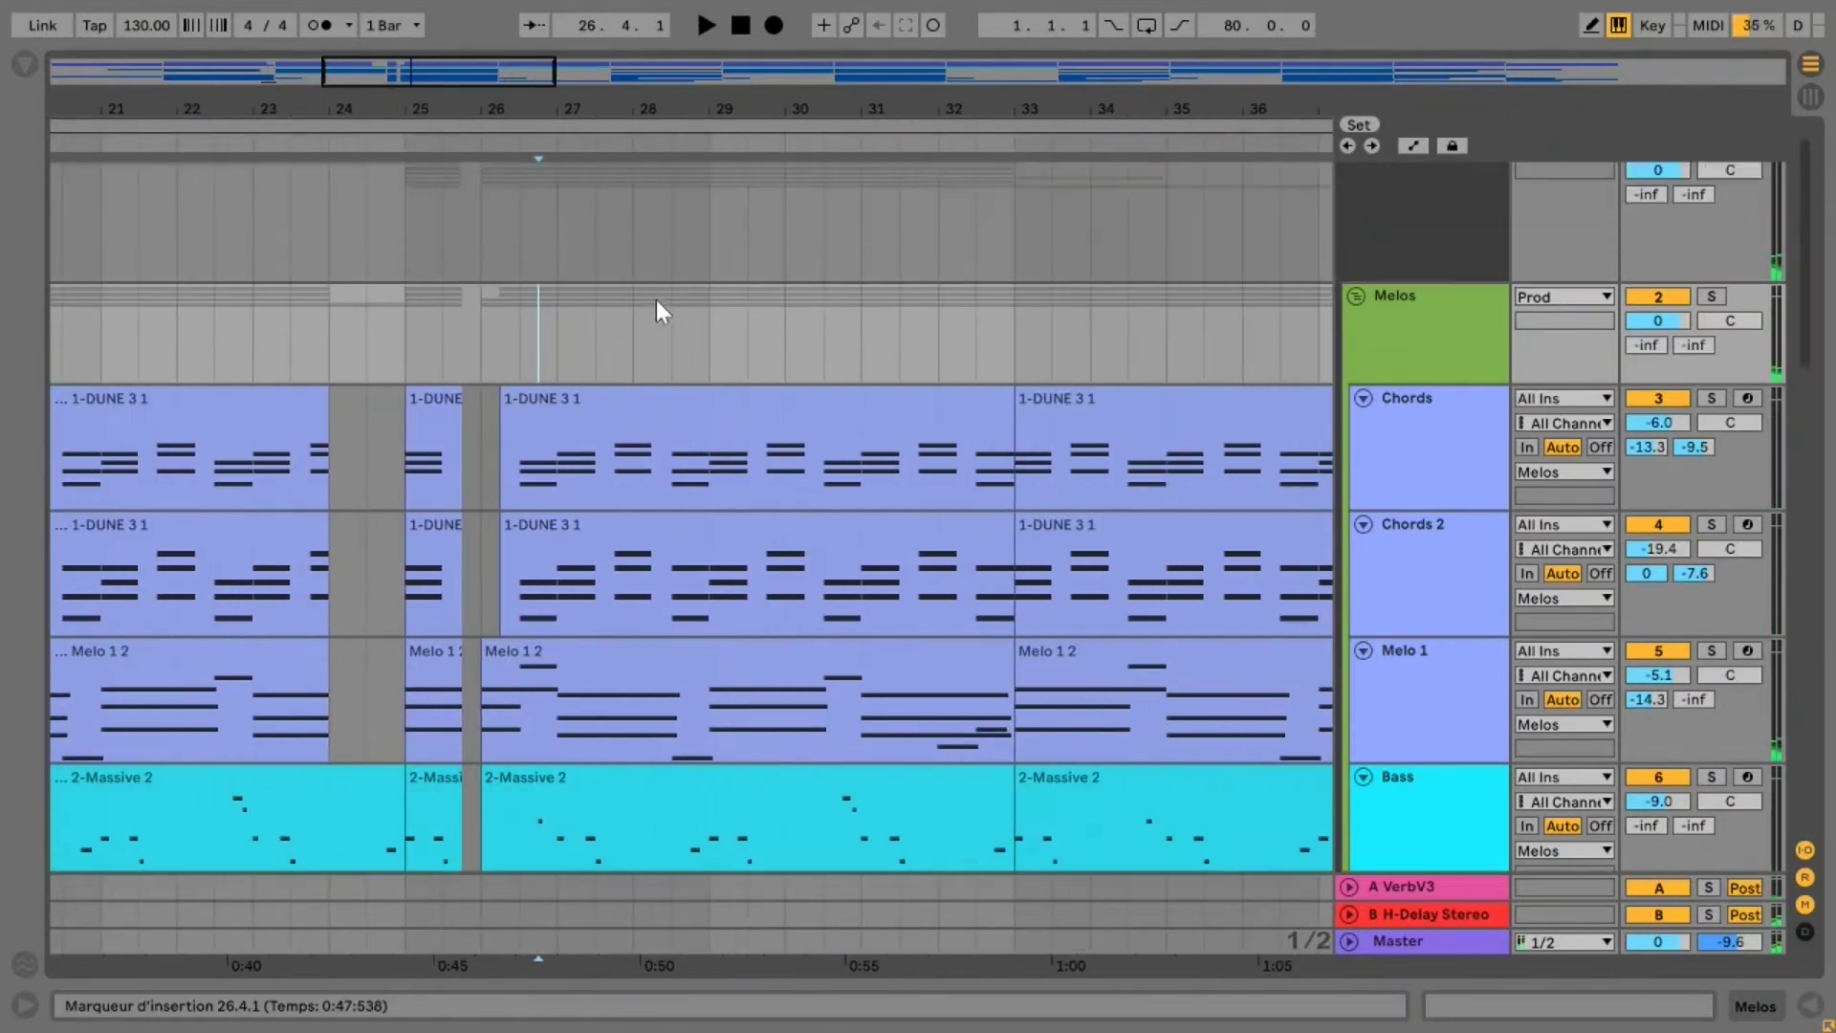
scroll(651, 295, down, 6)
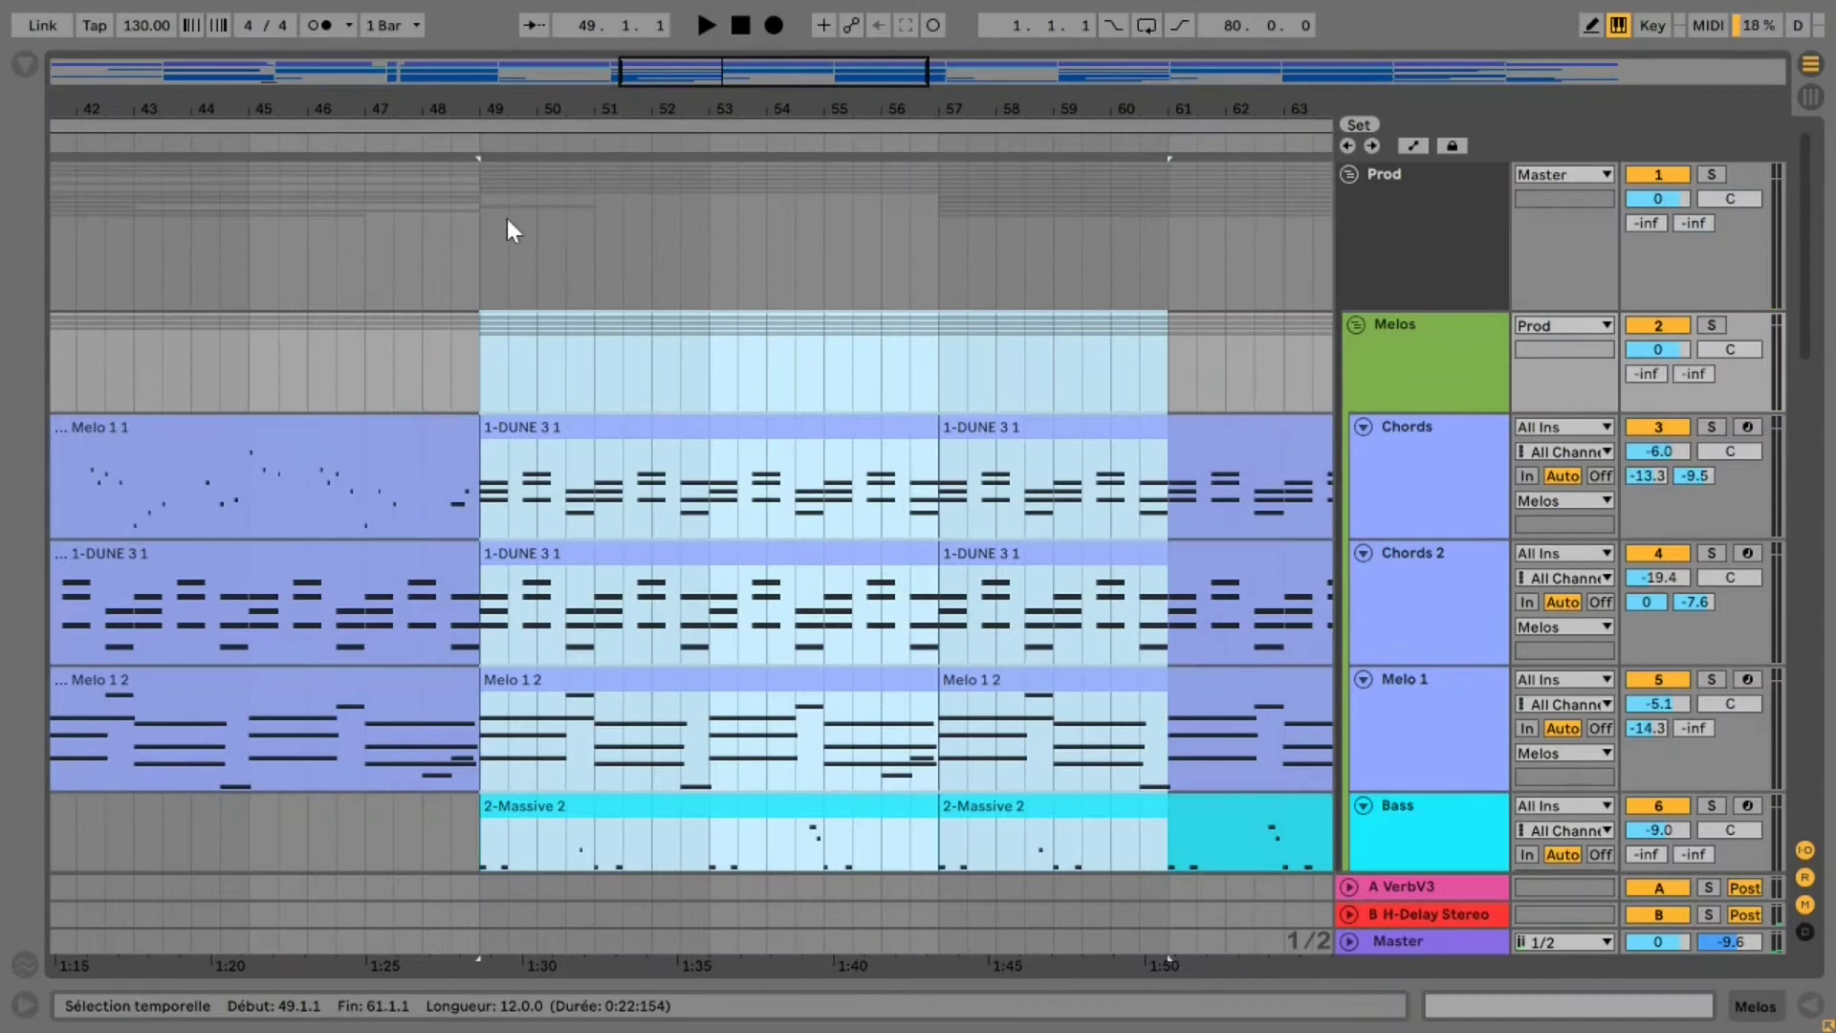
drag(507, 220, 478, 213)
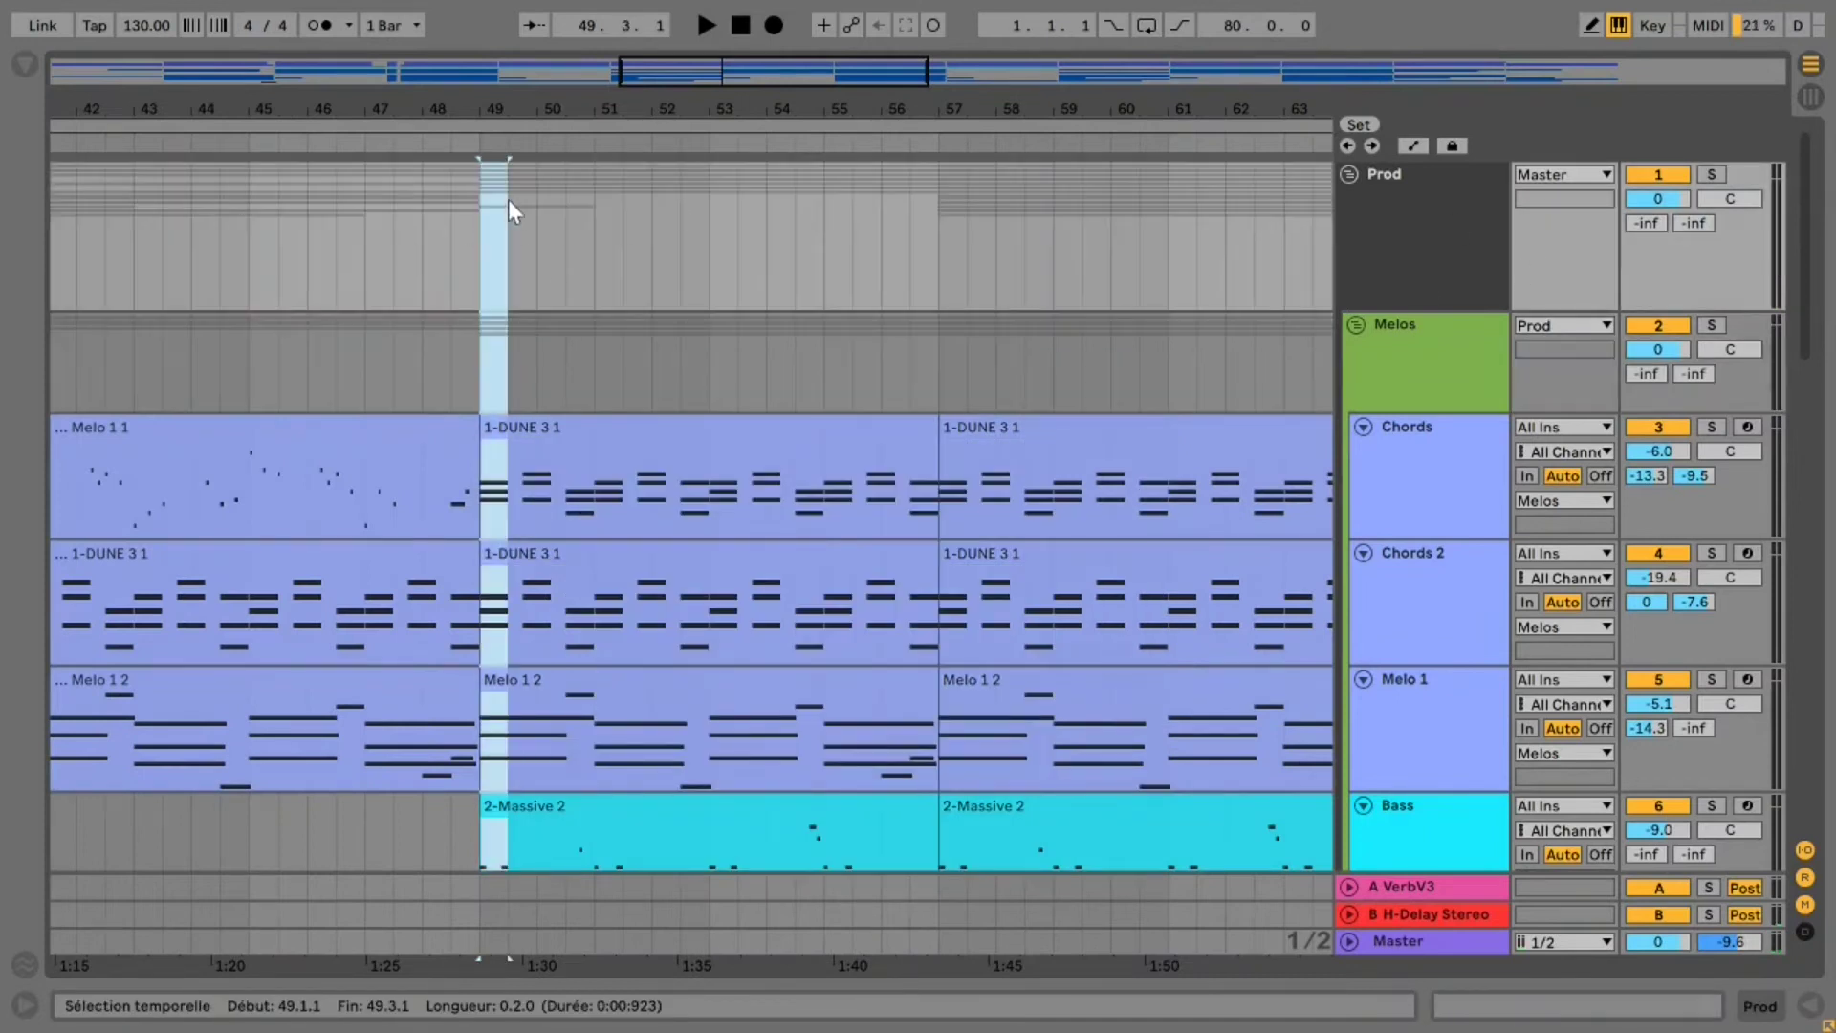
scroll(459, 488, down, 10)
scroll(508, 593, down, 3)
scroll(513, 646, up, 12)
scroll(509, 337, up, 2)
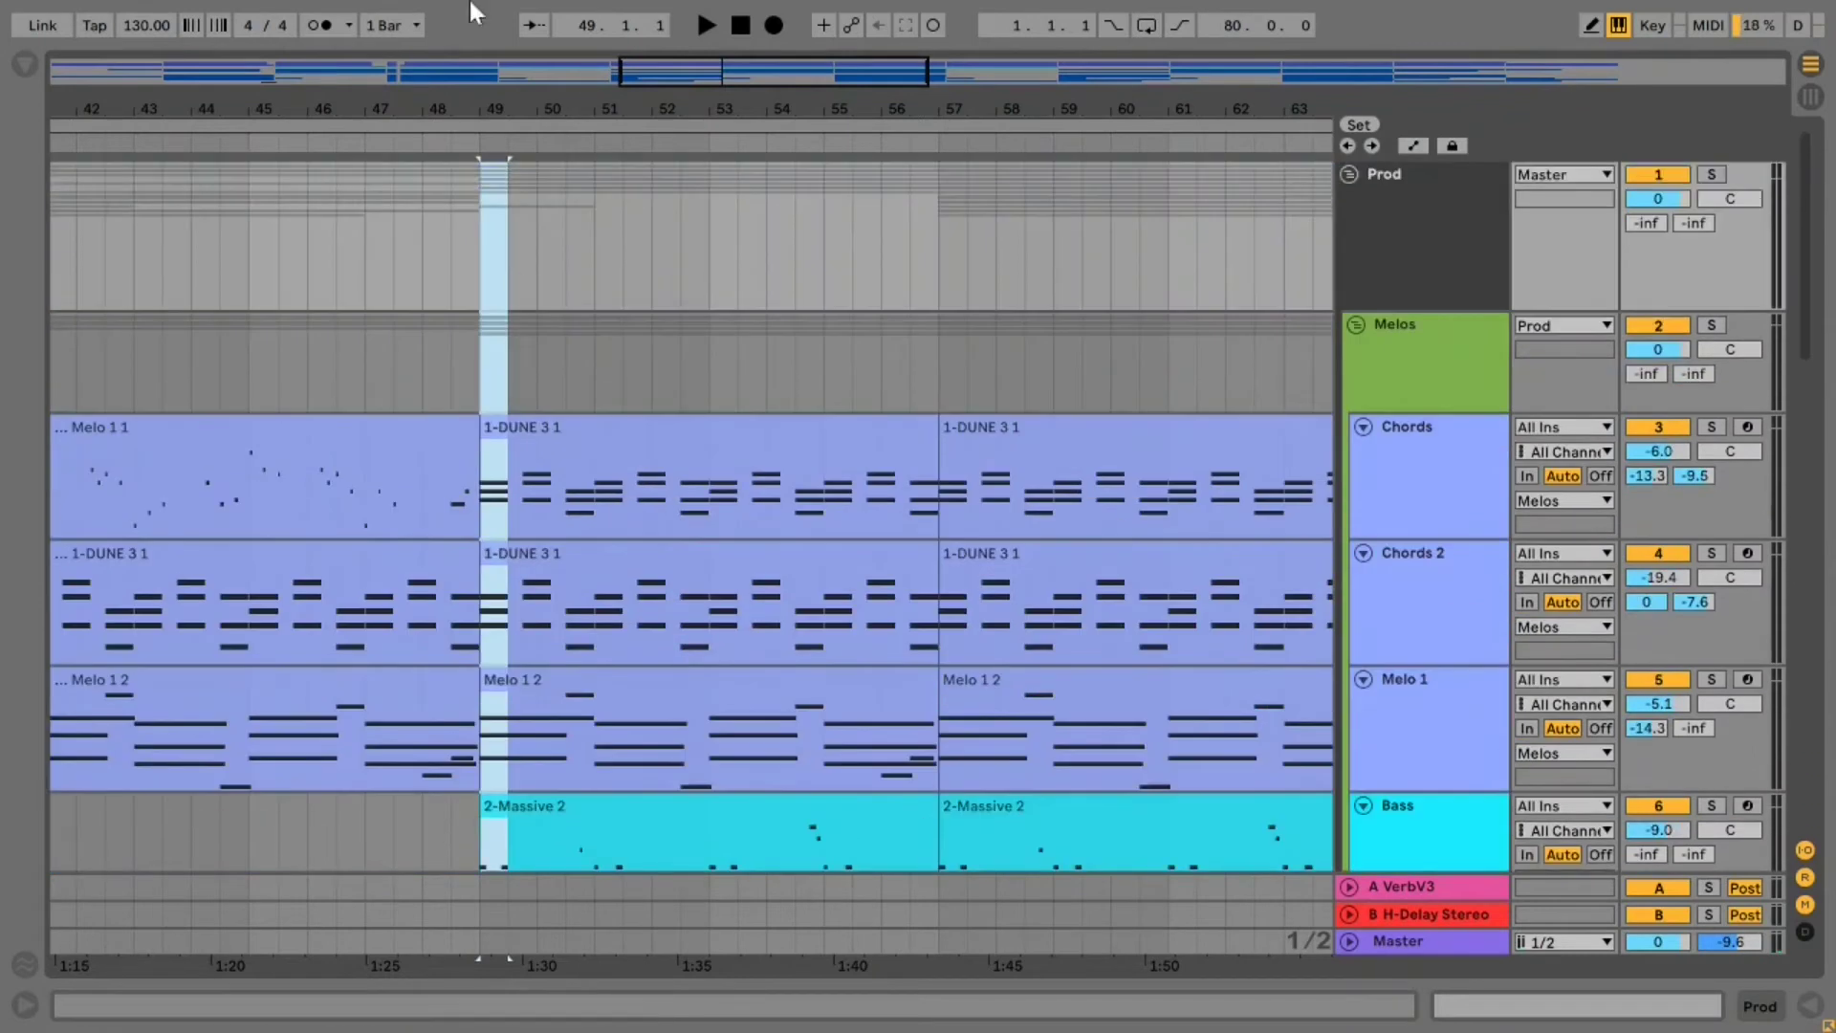
drag(678, 81, 675, 136)
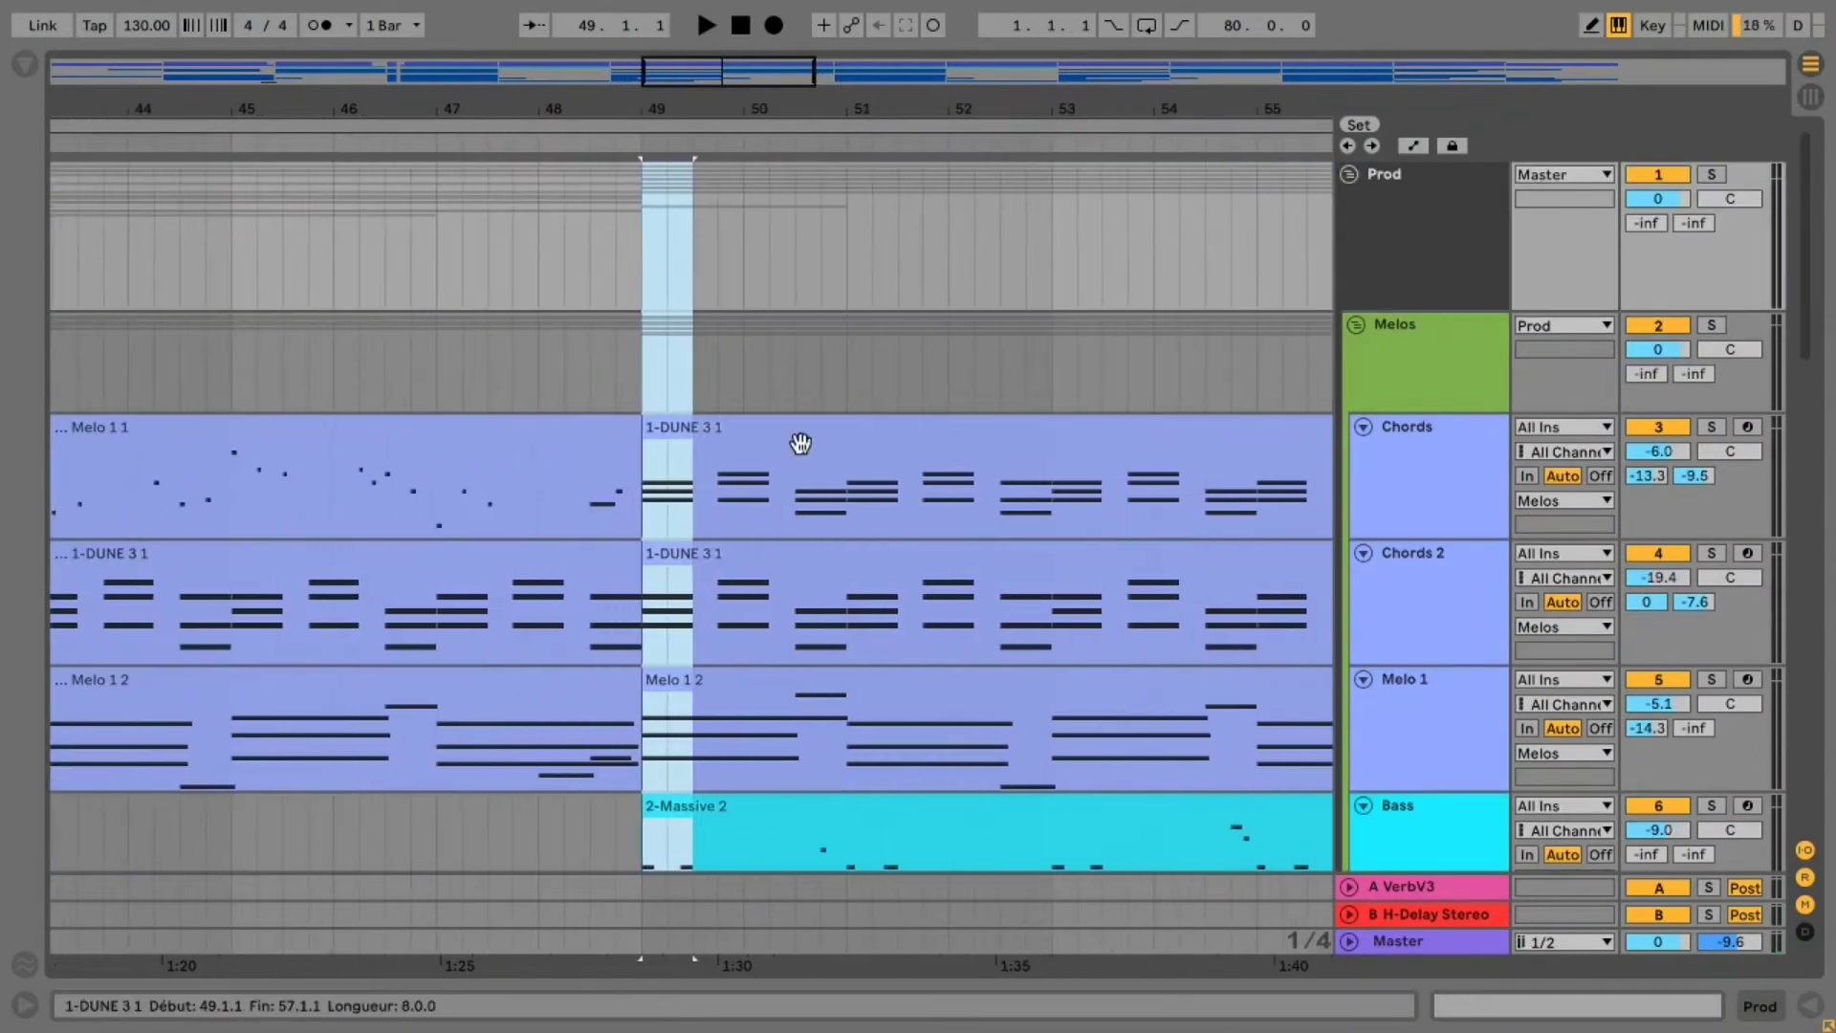
key(ctrl+d)
Play the repeated section from bar 49 and stop playback
click(642, 244)
key(space)
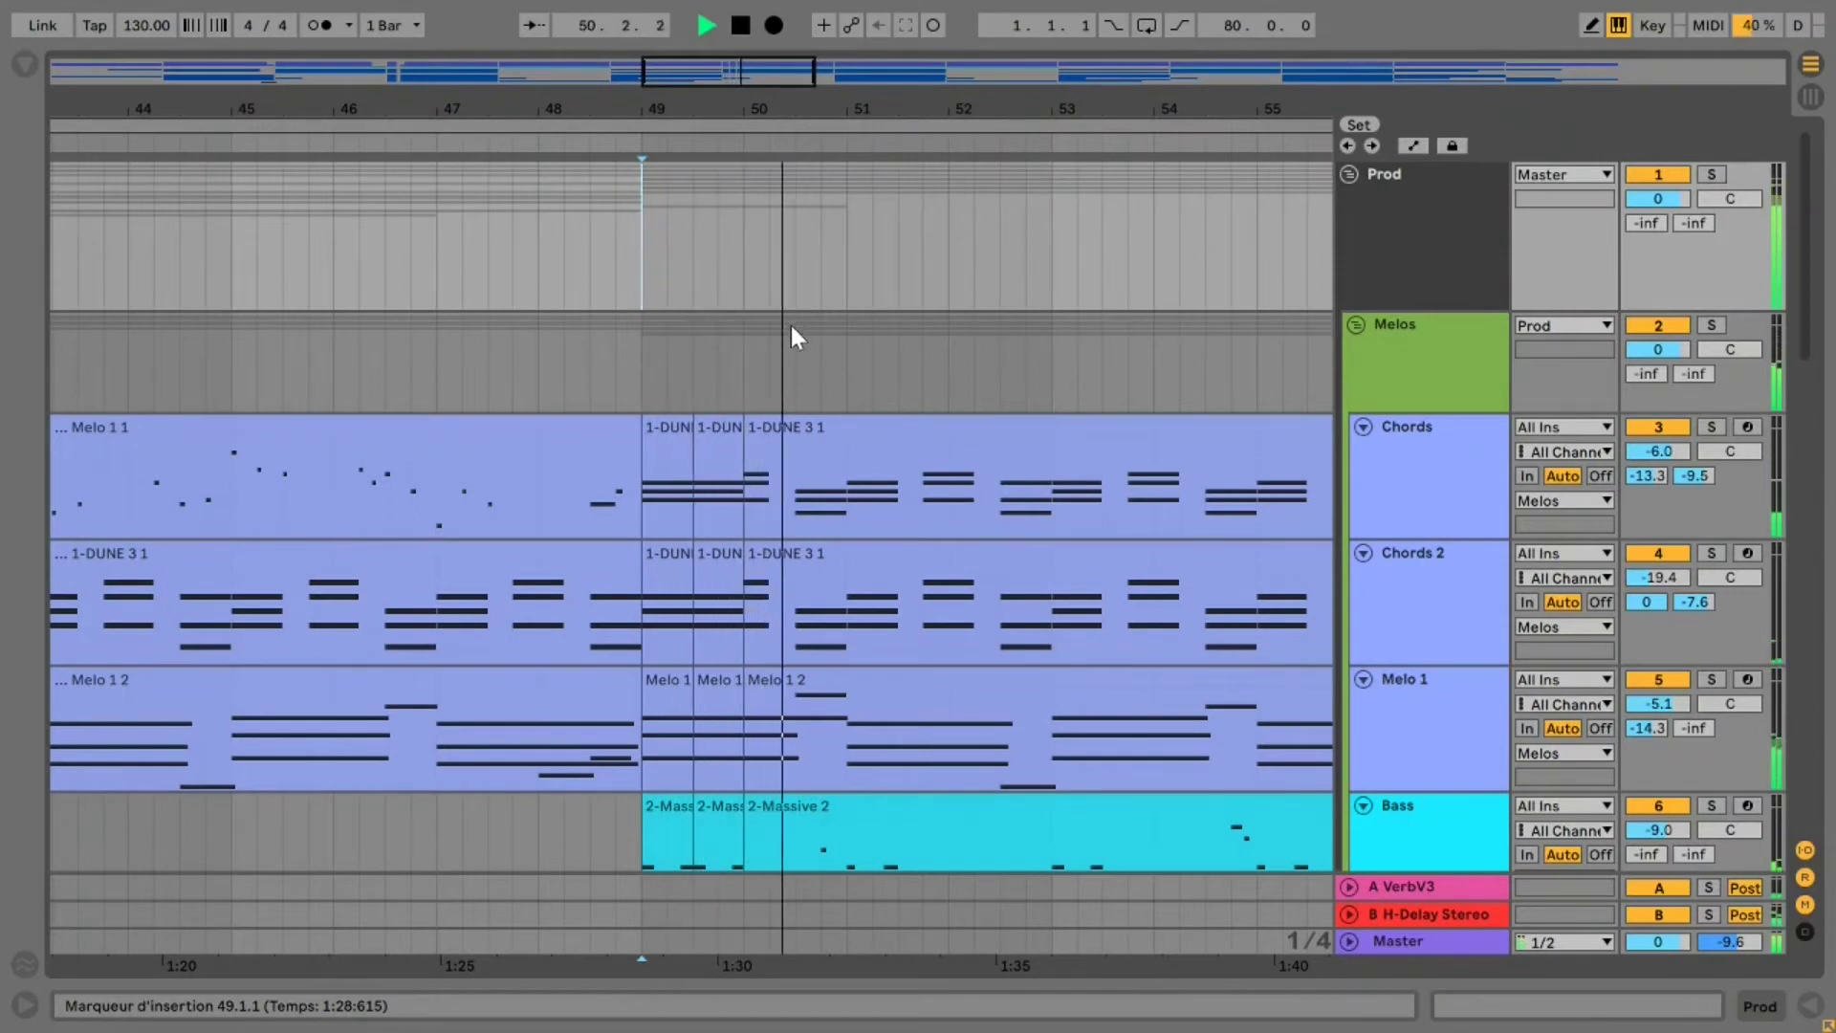
key(space)
Delete the one-beat section from 50.1.1 to 50.2.1 across the whole Prod group
drag(746, 239, 796, 246)
click(642, 205)
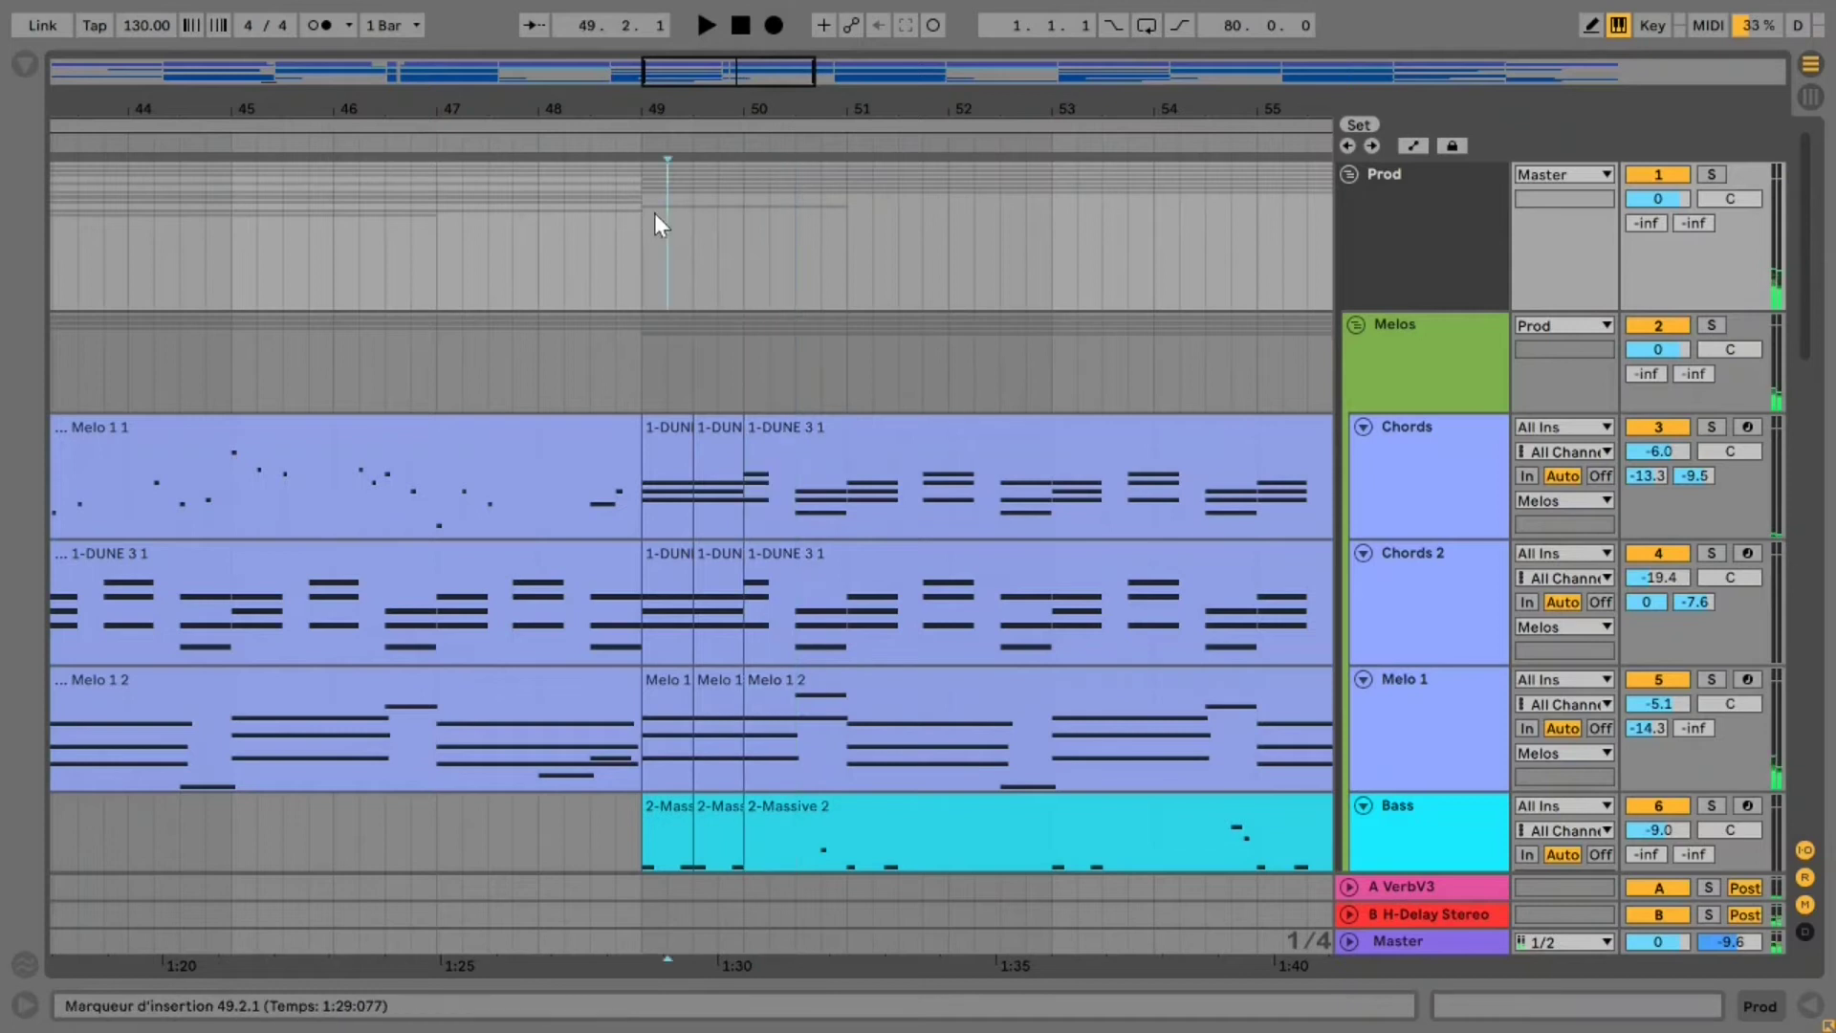
mouse_move(641, 226)
mouse_down()
mouse_move(750, 242)
mouse_move(685, 246)
mouse_move(761, 270)
mouse_up()
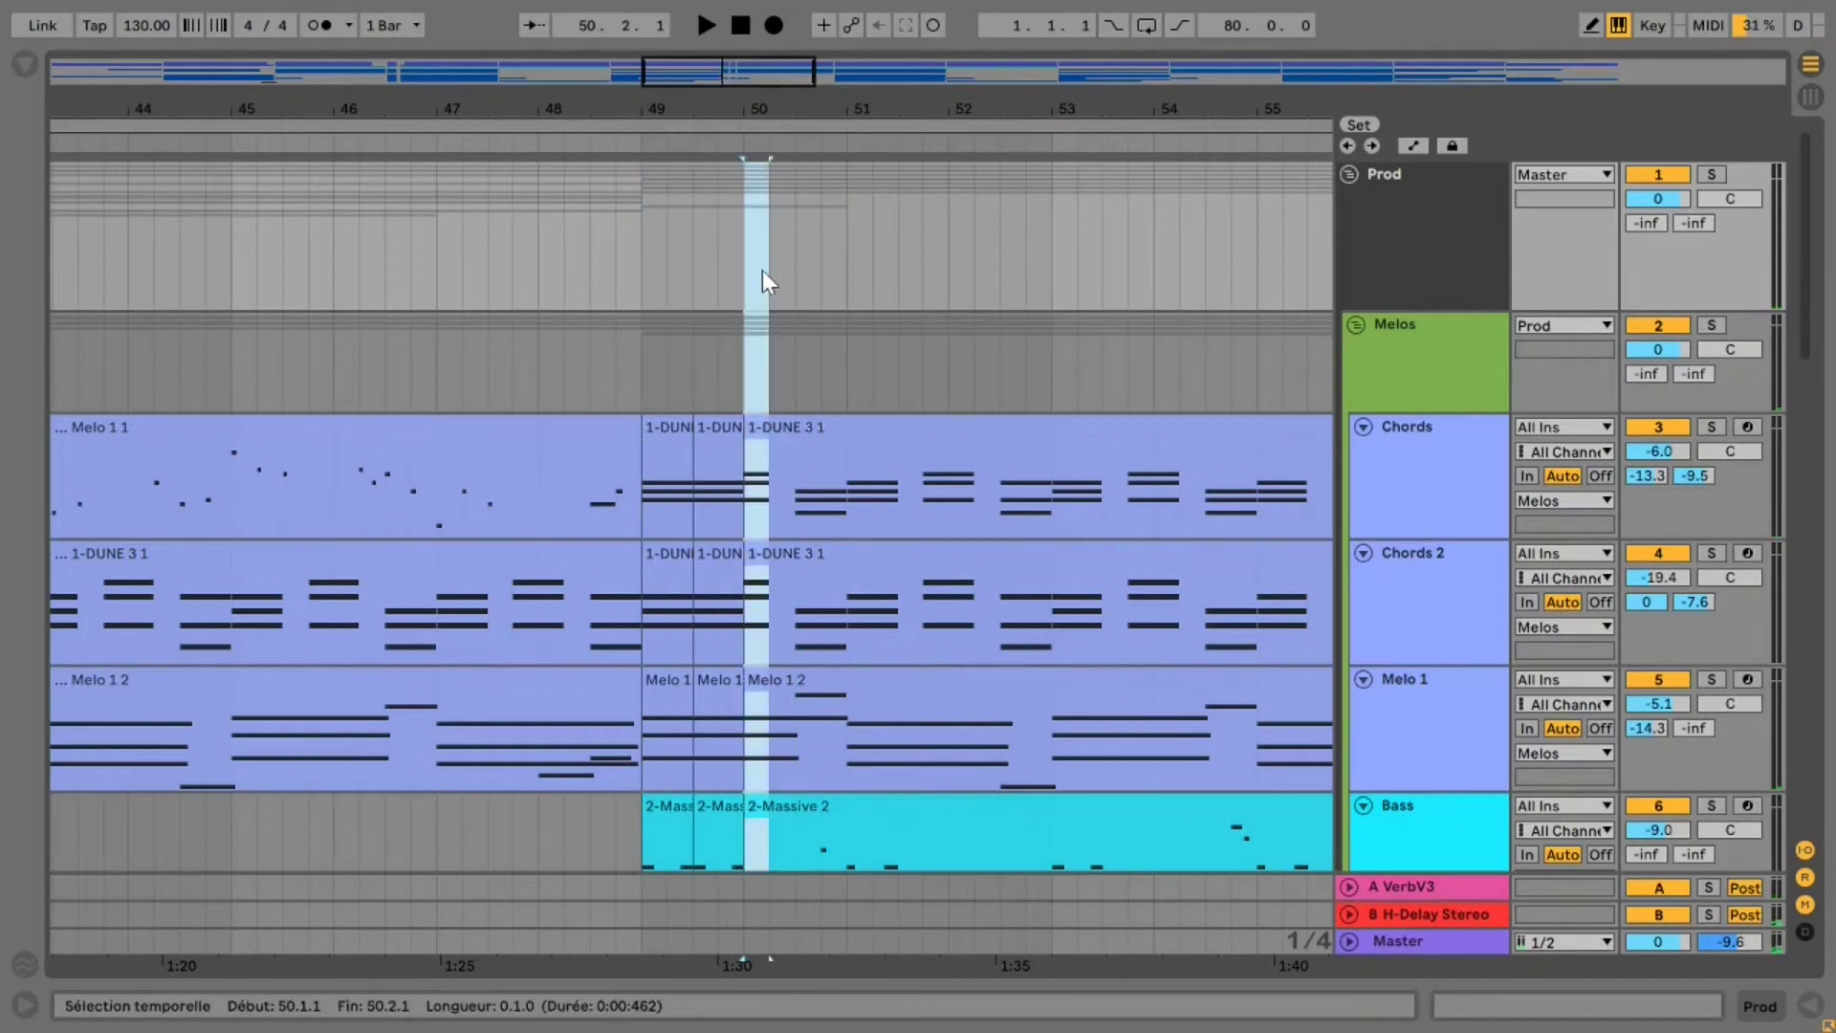
key(Delete)
Play from 49.1.1 through the new gap at bar 50, and stop playback
click(637, 237)
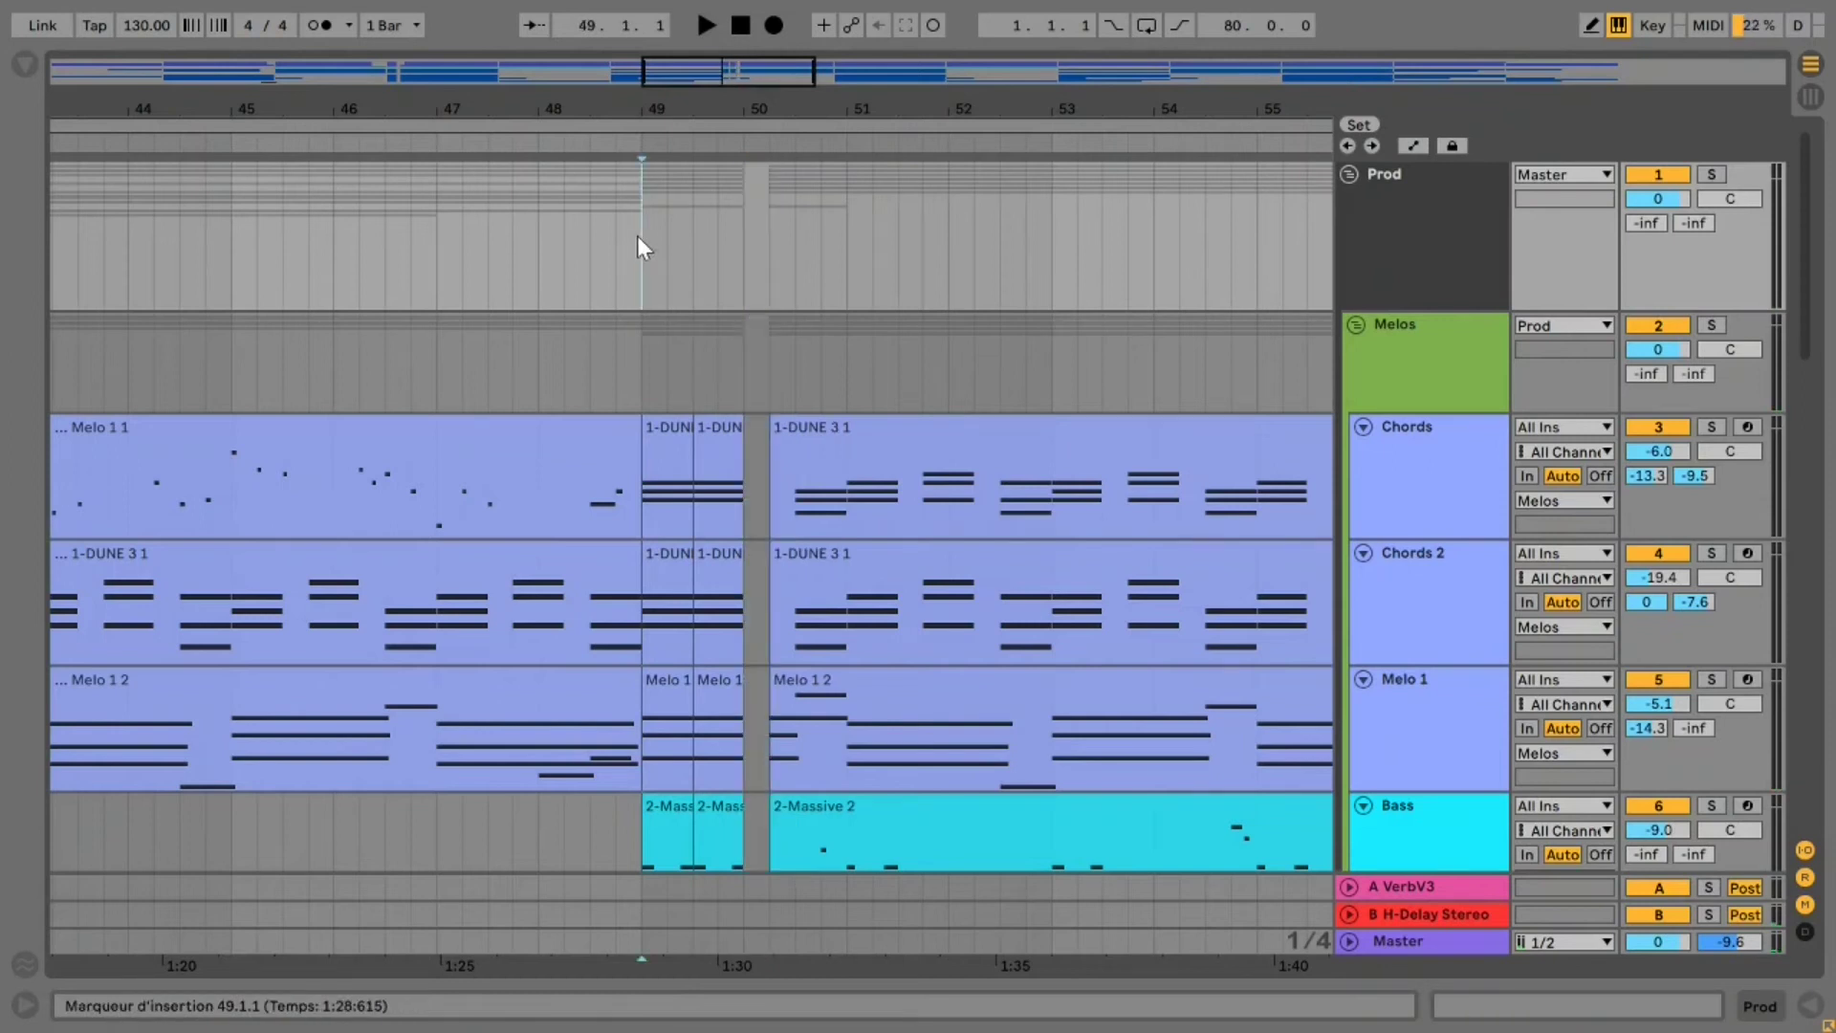
key(space)
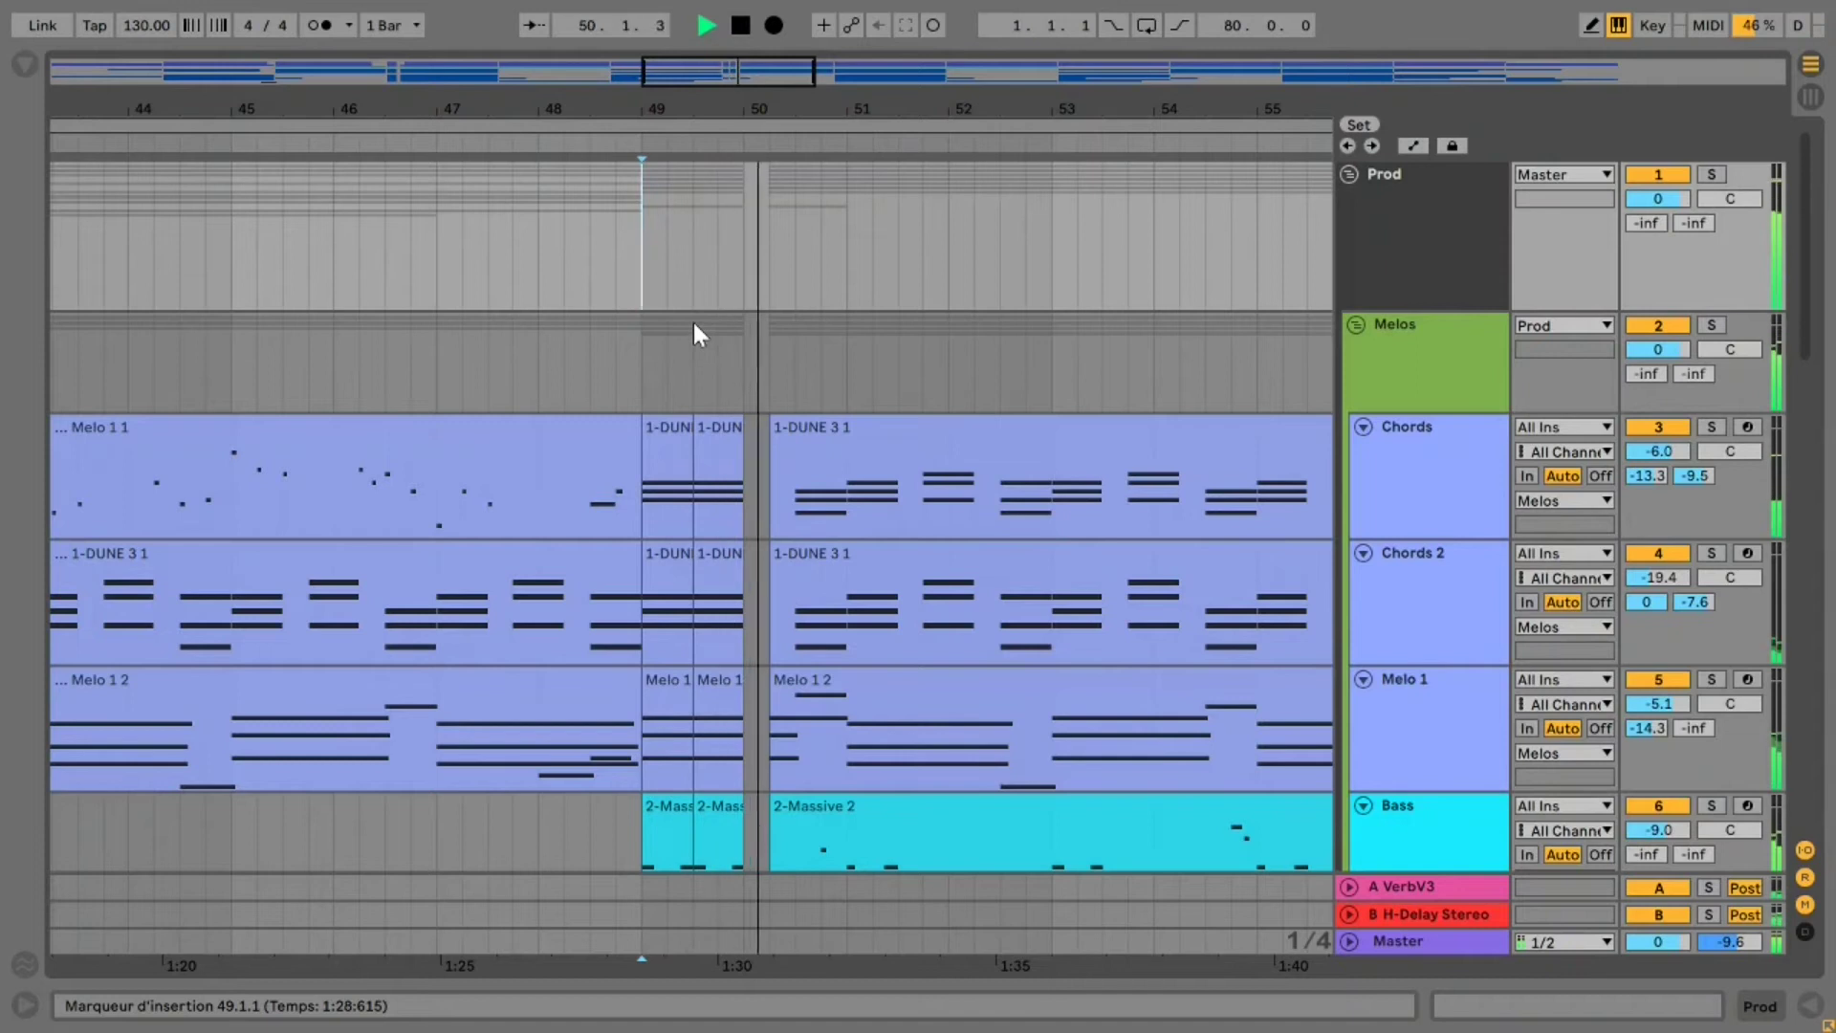
key(space)
Trim the starts of the Melo 1 and Sango_Hat_3 clips after the bar 50 gap to 50.3.1
scroll(787, 459, down, 4)
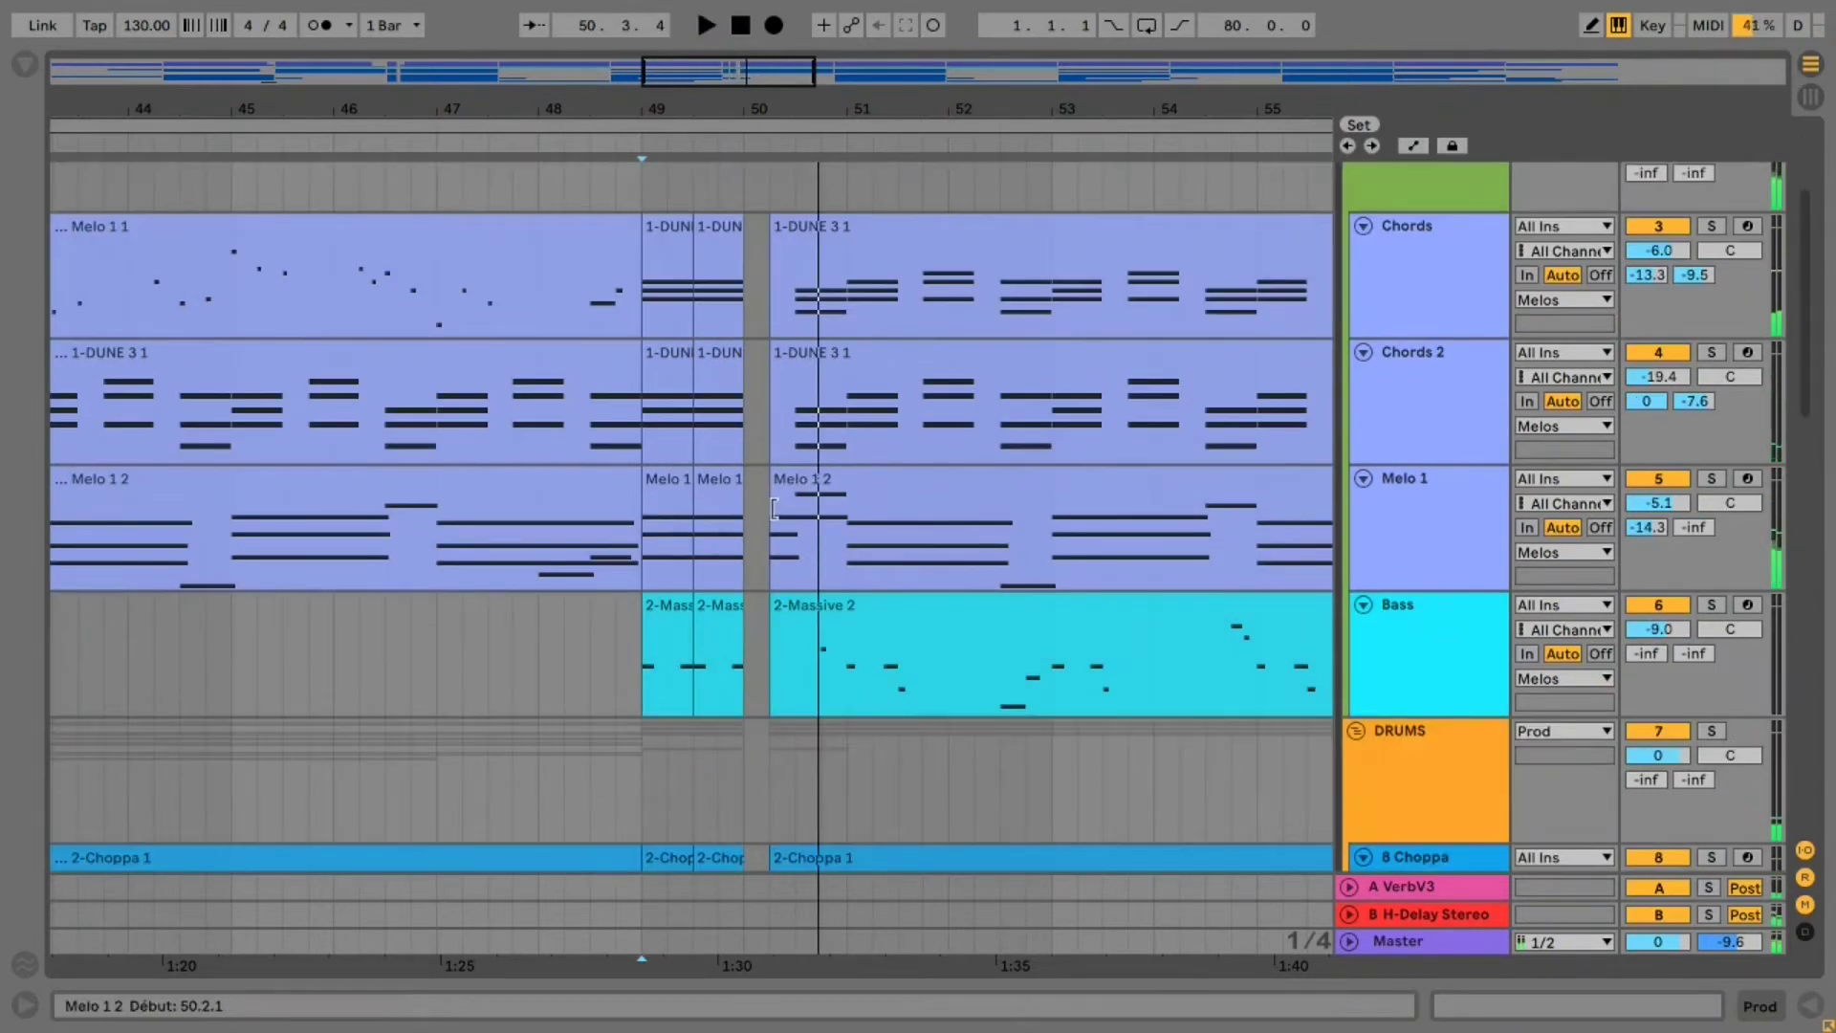
drag(773, 509, 795, 513)
scroll(787, 535, down, 1)
scroll(783, 531, down, 2)
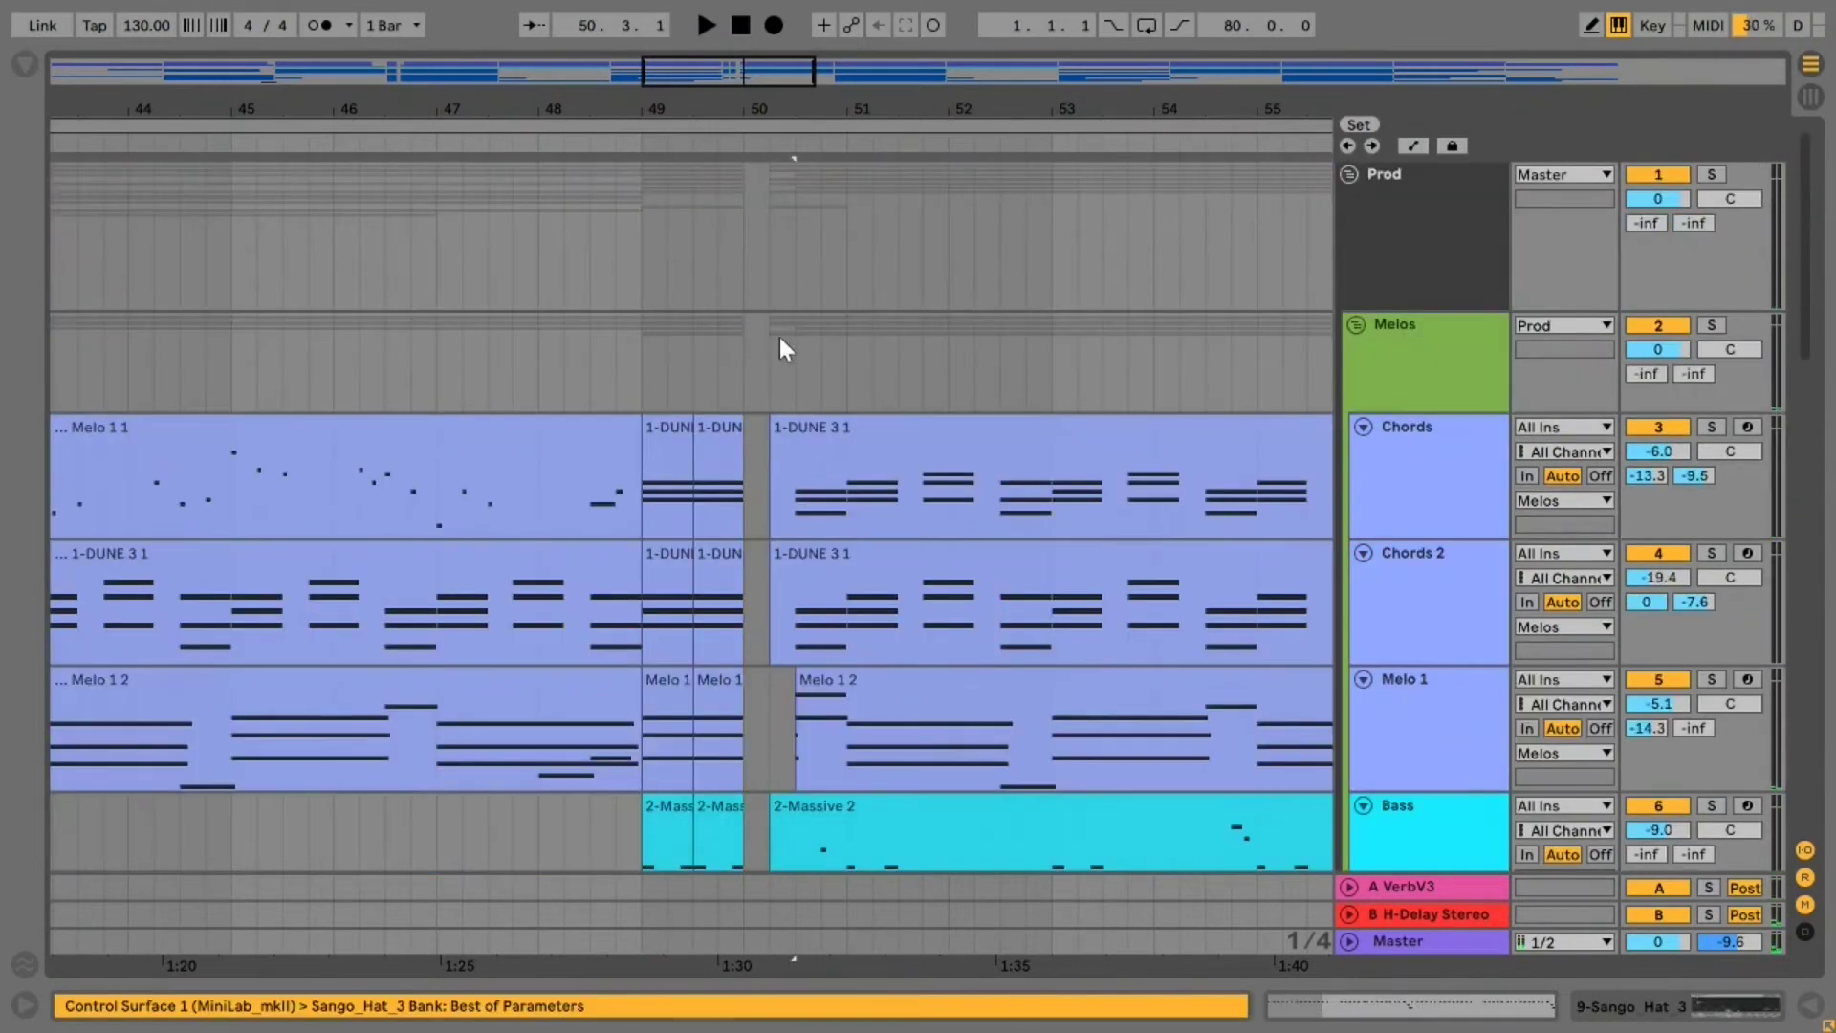
Trim the start of the Cotton clip after the gap to 50.4.1, and replay the transition from bar 49
scroll(777, 296, down, 8)
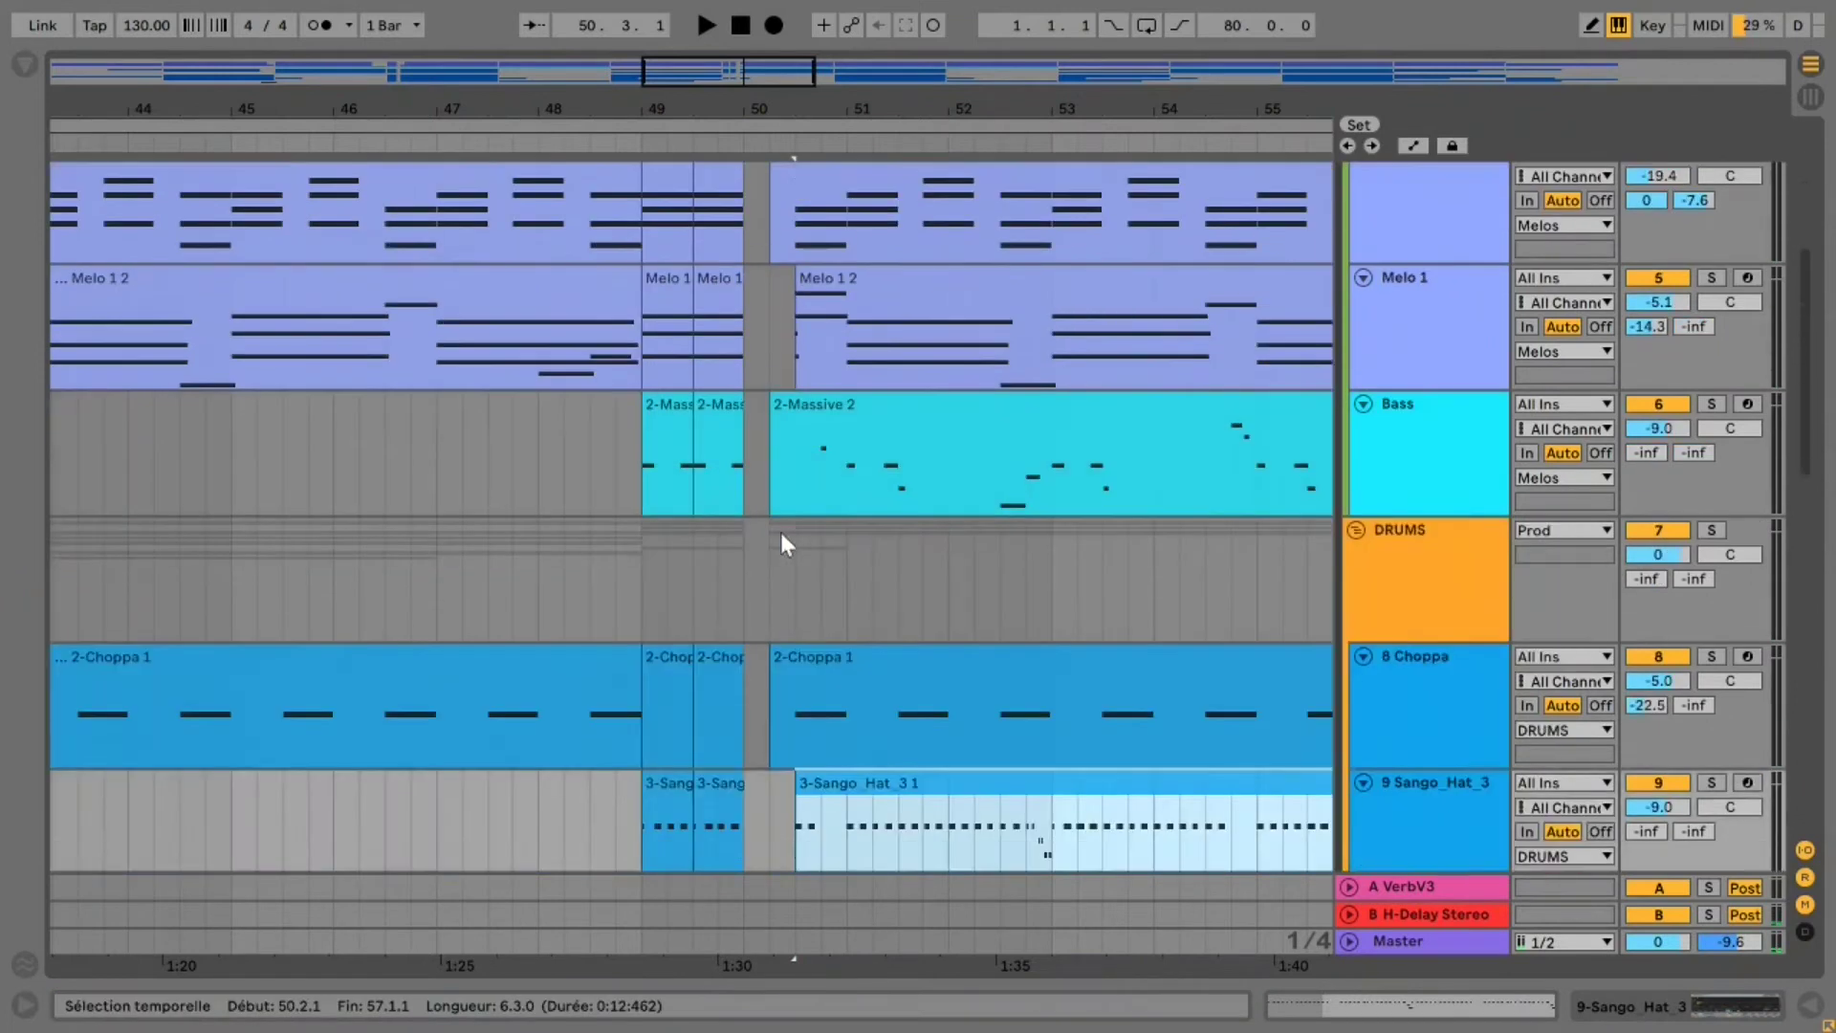
scroll(803, 521, down, 3)
mouse_move(794, 461)
mouse_down()
mouse_move(770, 461)
mouse_move(795, 461)
mouse_move(809, 492)
mouse_up()
scroll(796, 516, down, 2)
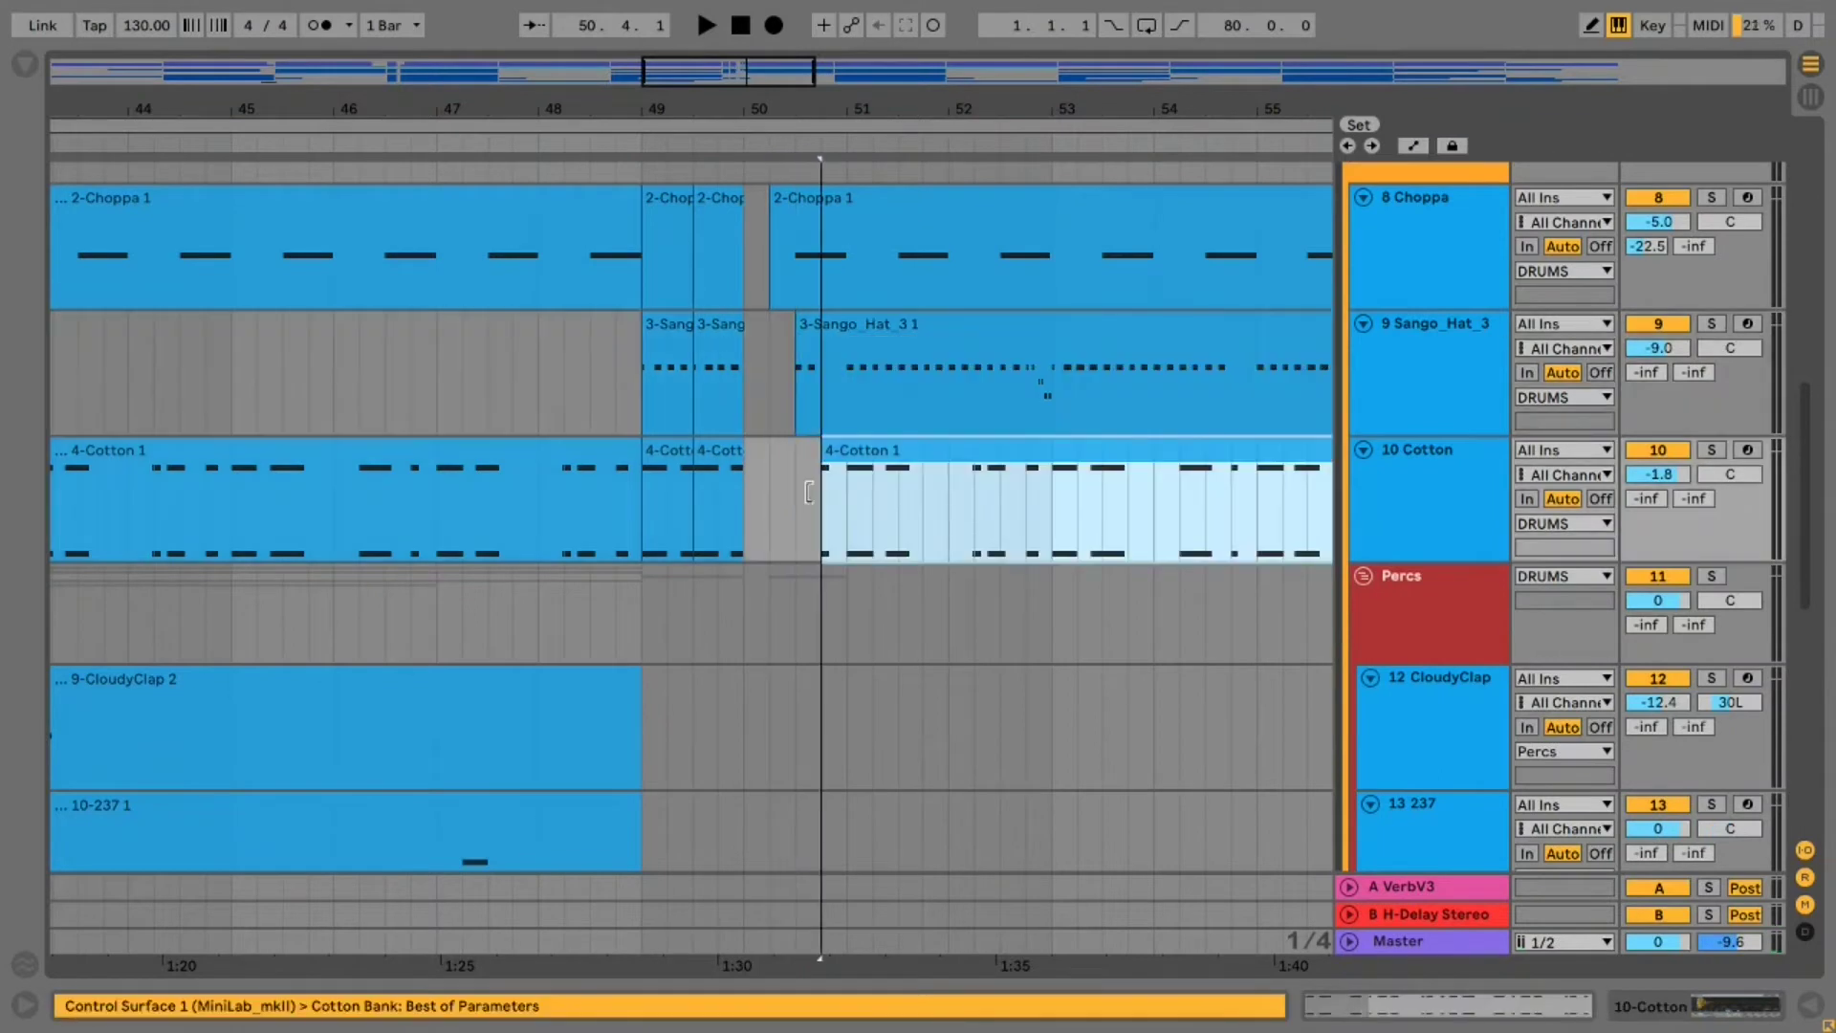
click(639, 406)
key(space)
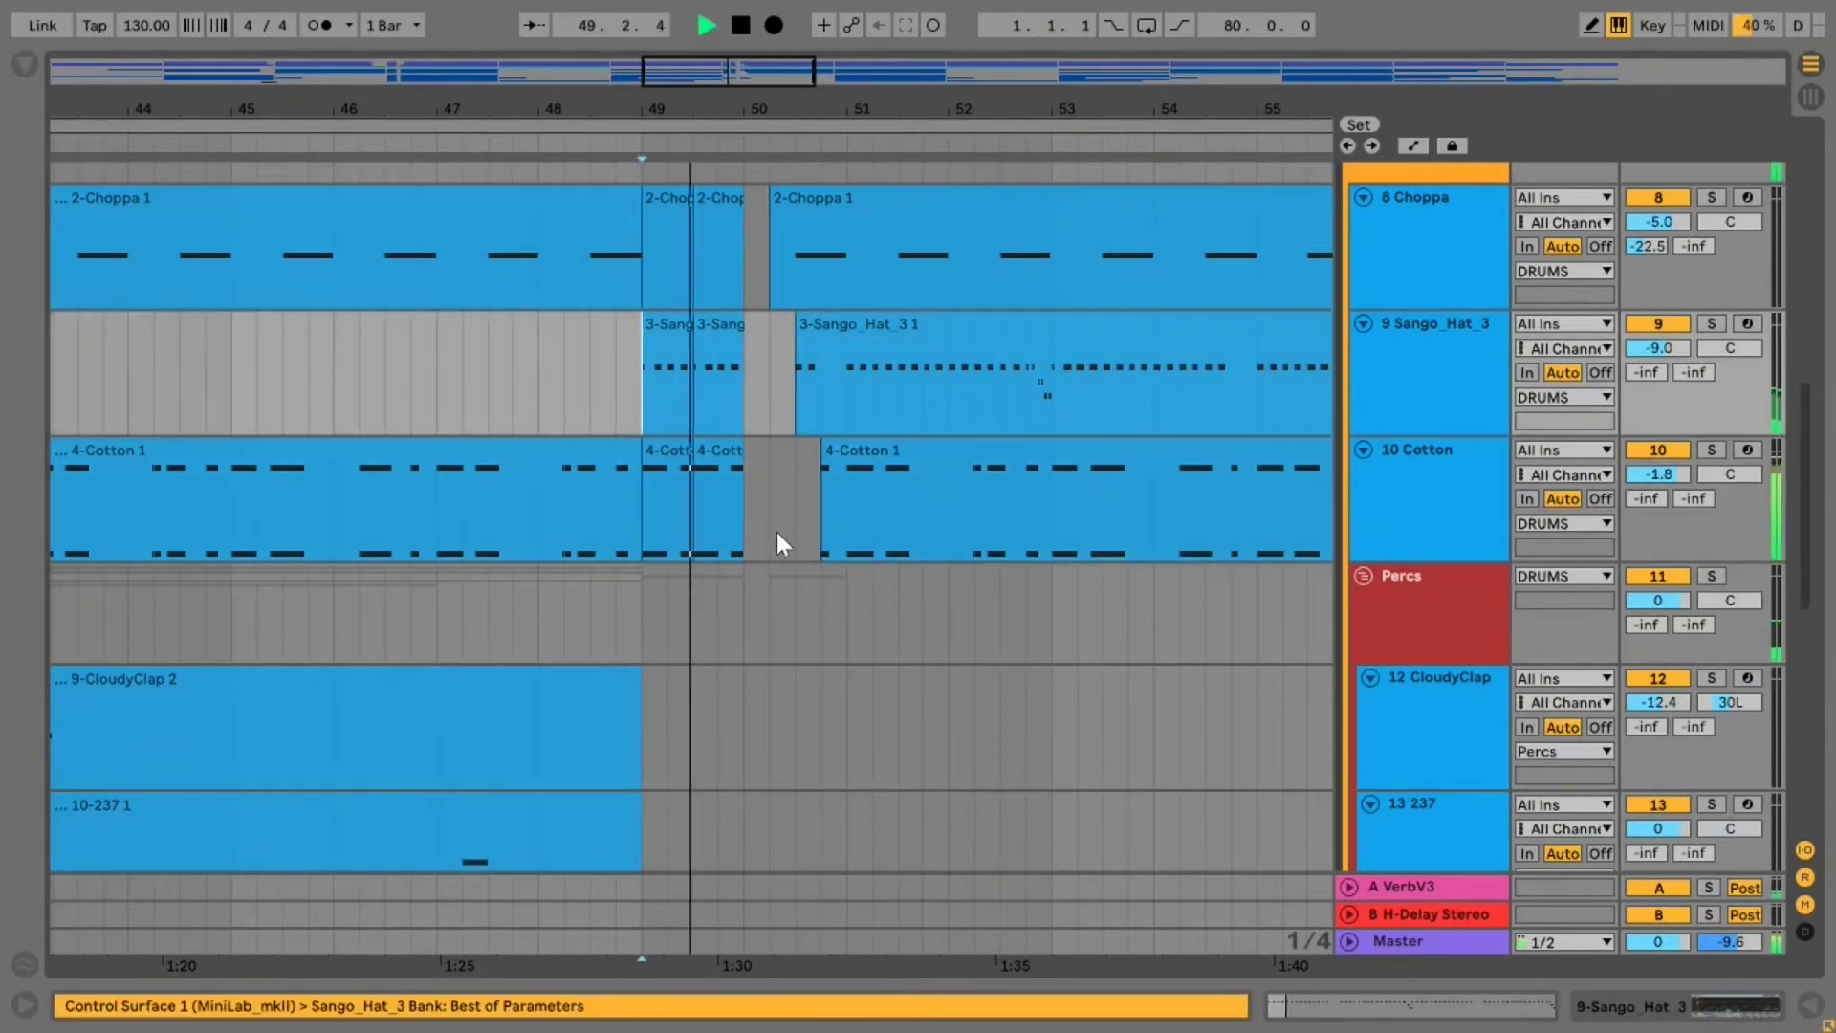
Listen to the bar 49 to 51 transition while checking the drum and melodic tracks, and stop playback
scroll(860, 540, up, 2)
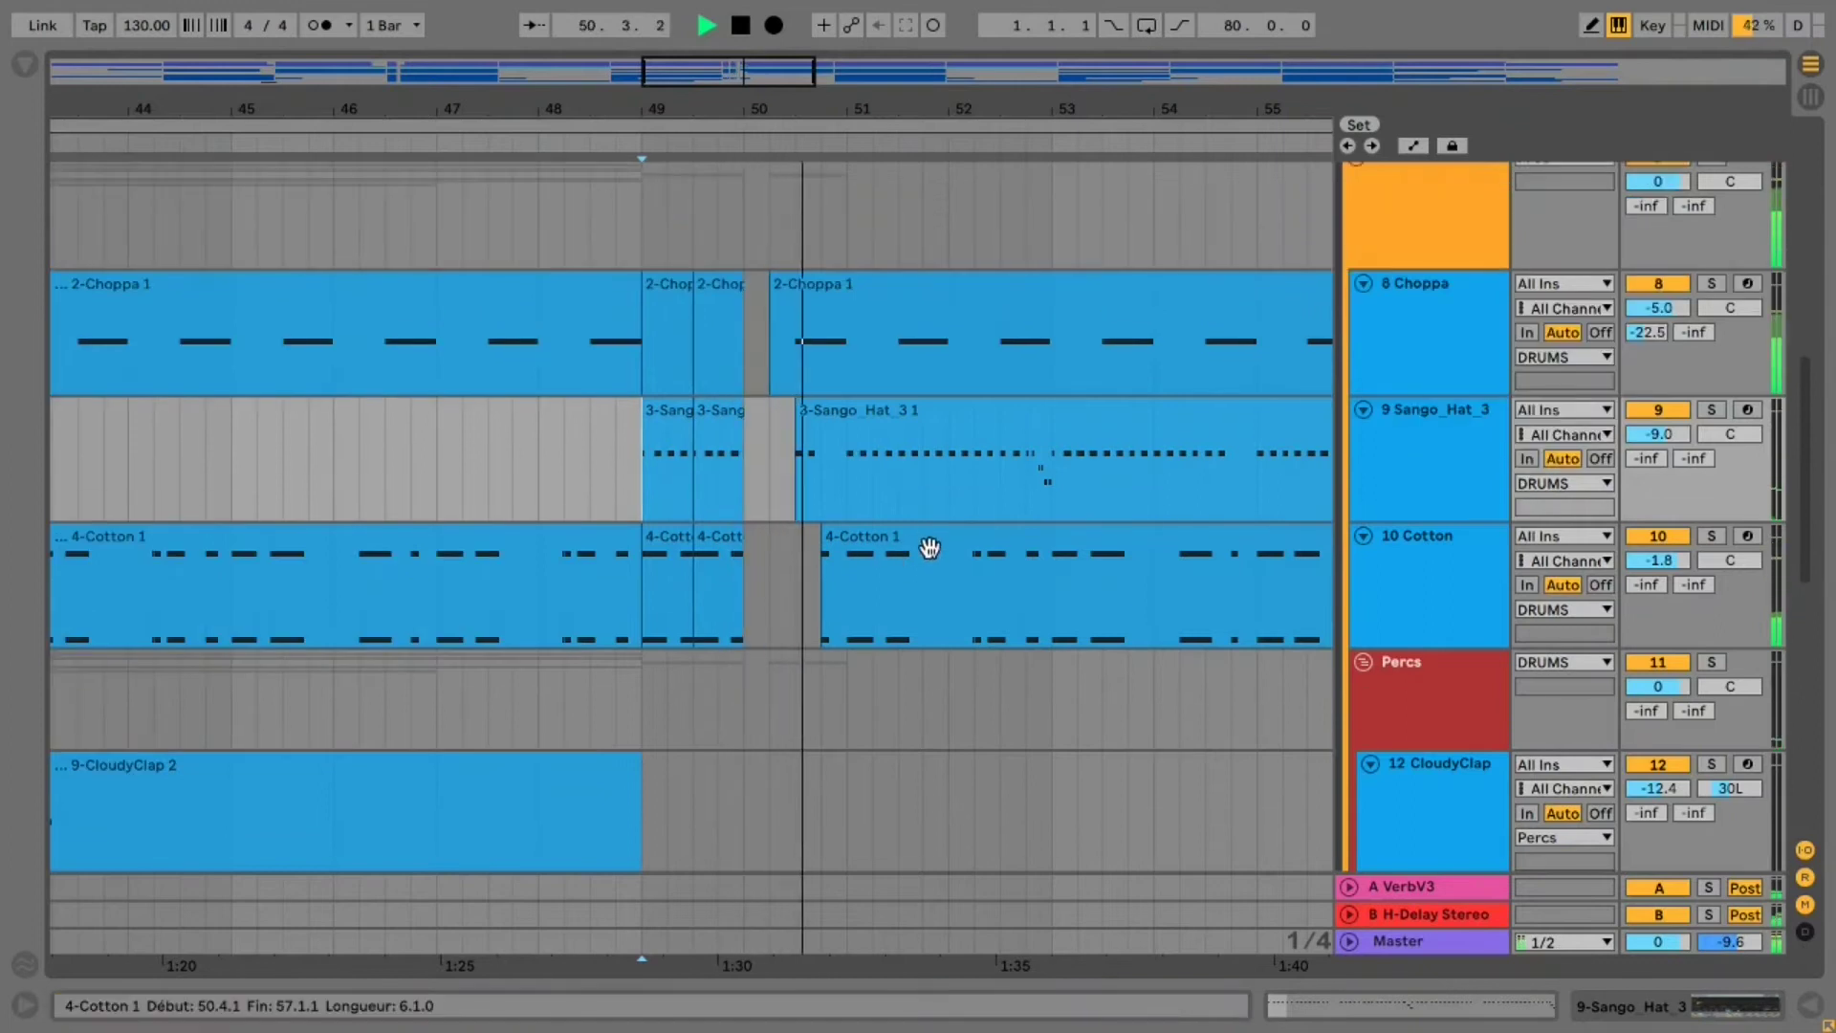
scroll(918, 551, up, 3)
scroll(923, 550, up, 6)
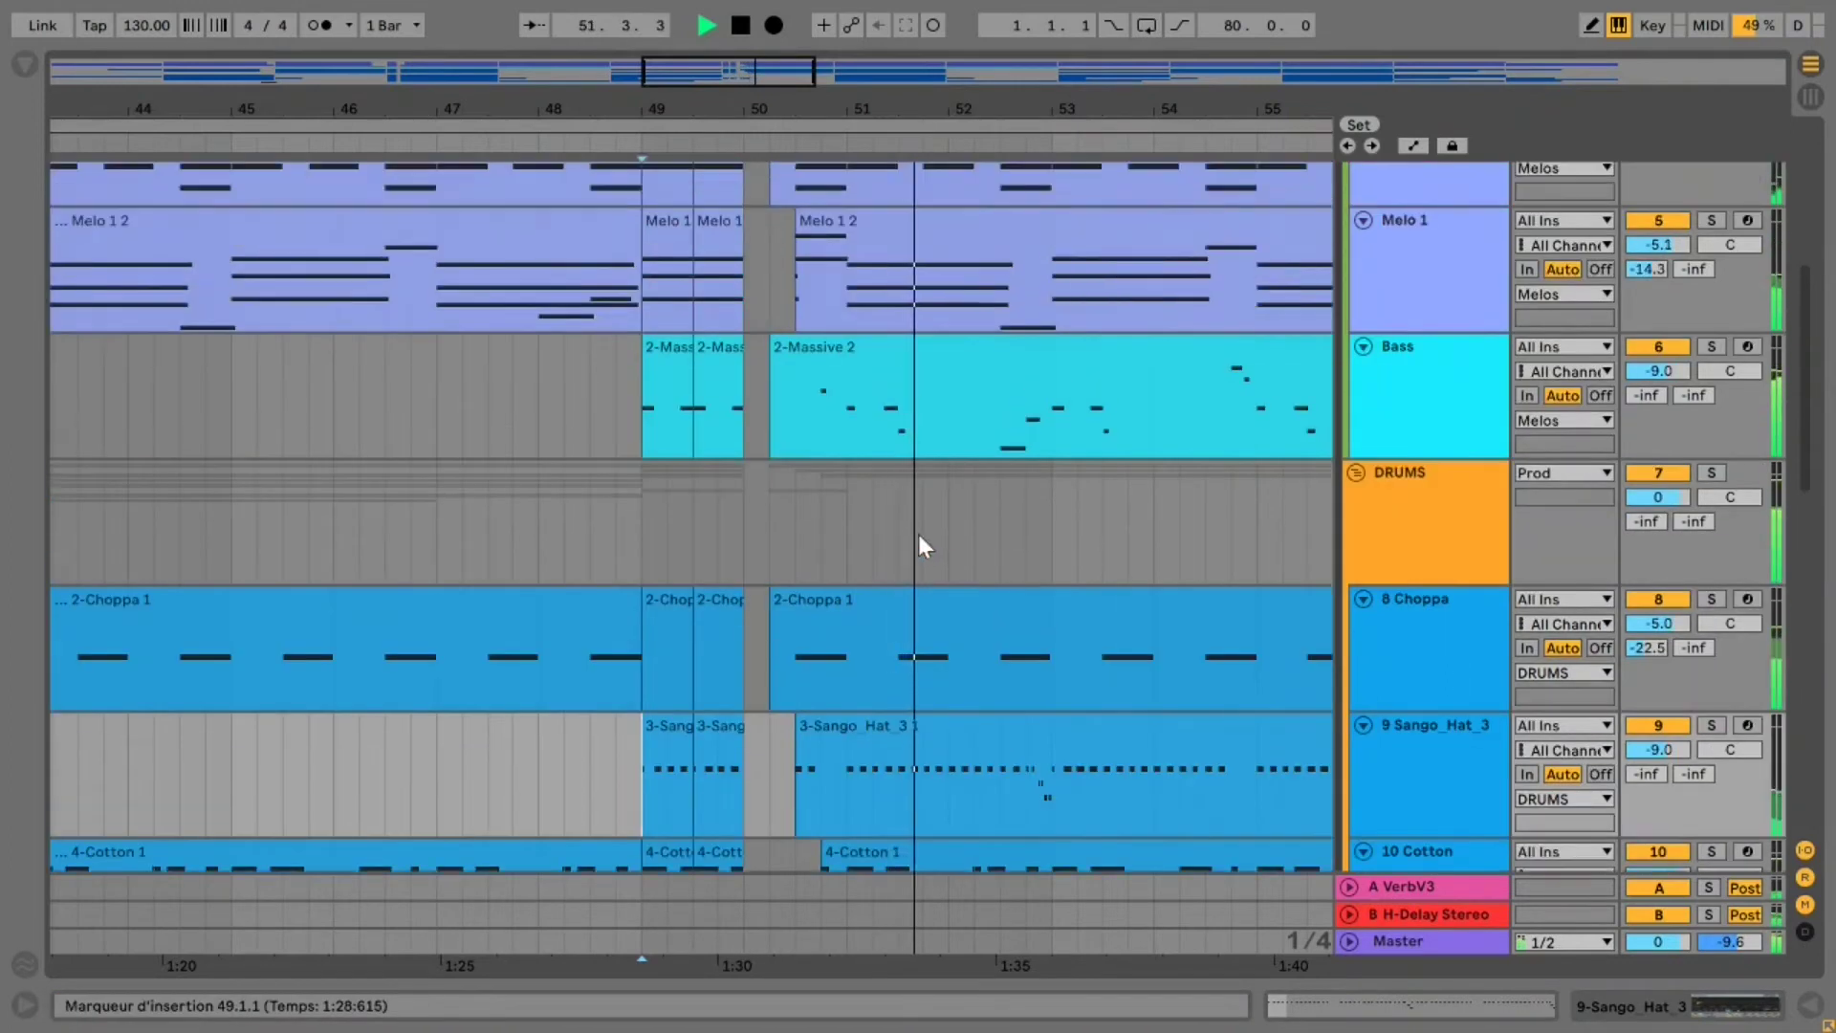
key(space)
Examine the layout of the Melos group's clips and transitions across the whole arrangement
drag(741, 71, 1056, 79)
scroll(783, 289, up, 5)
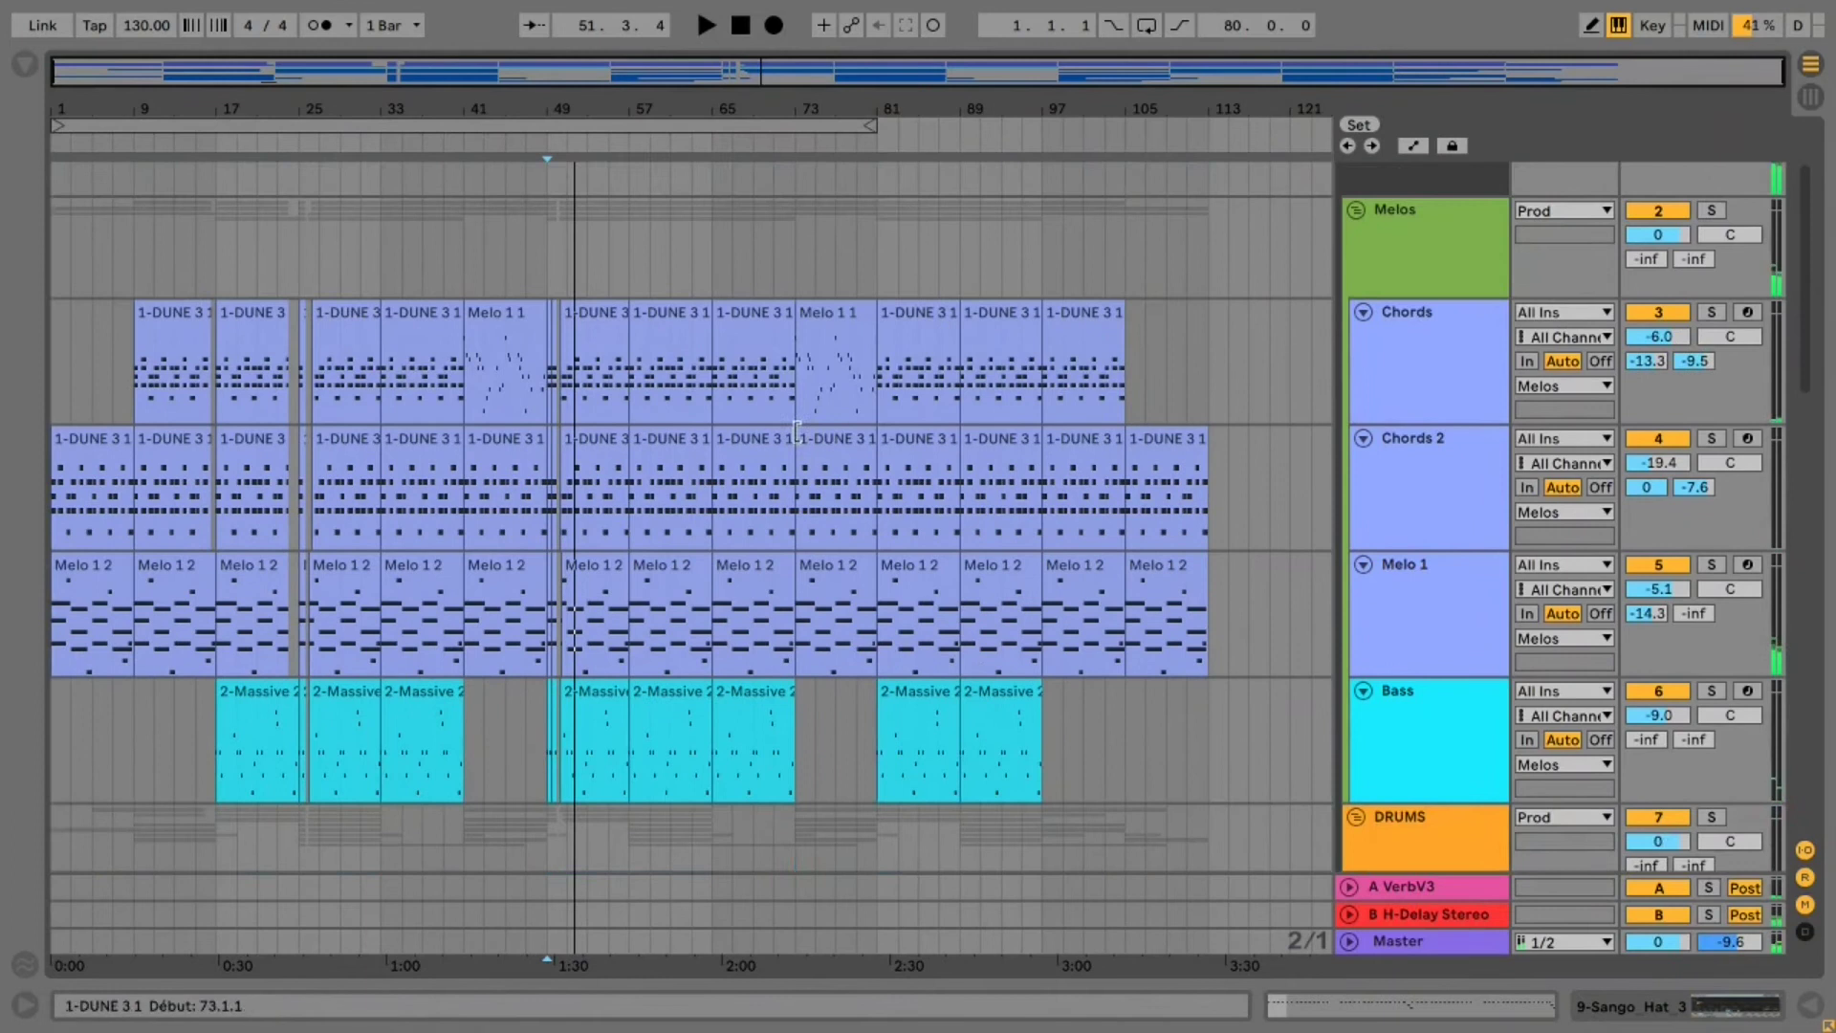
scroll(736, 349, down, 2)
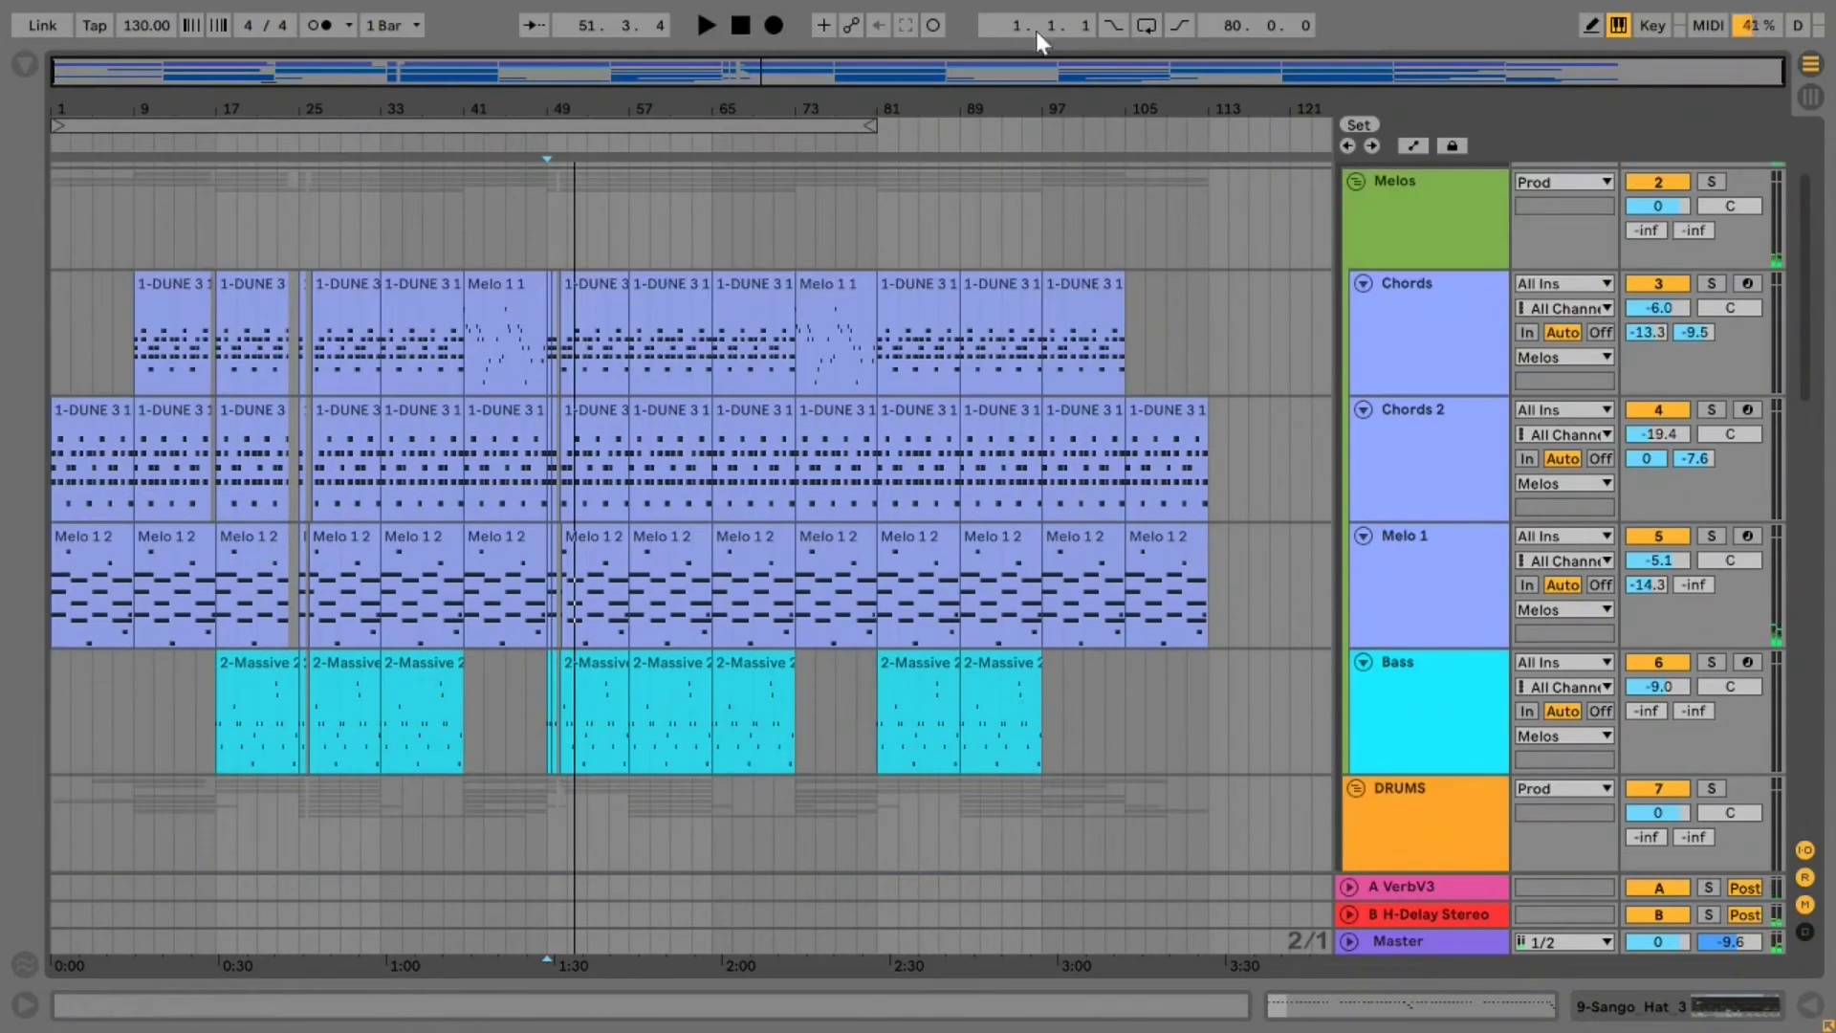
scroll(1025, 599, up, 2)
scroll(923, 543, down, 3)
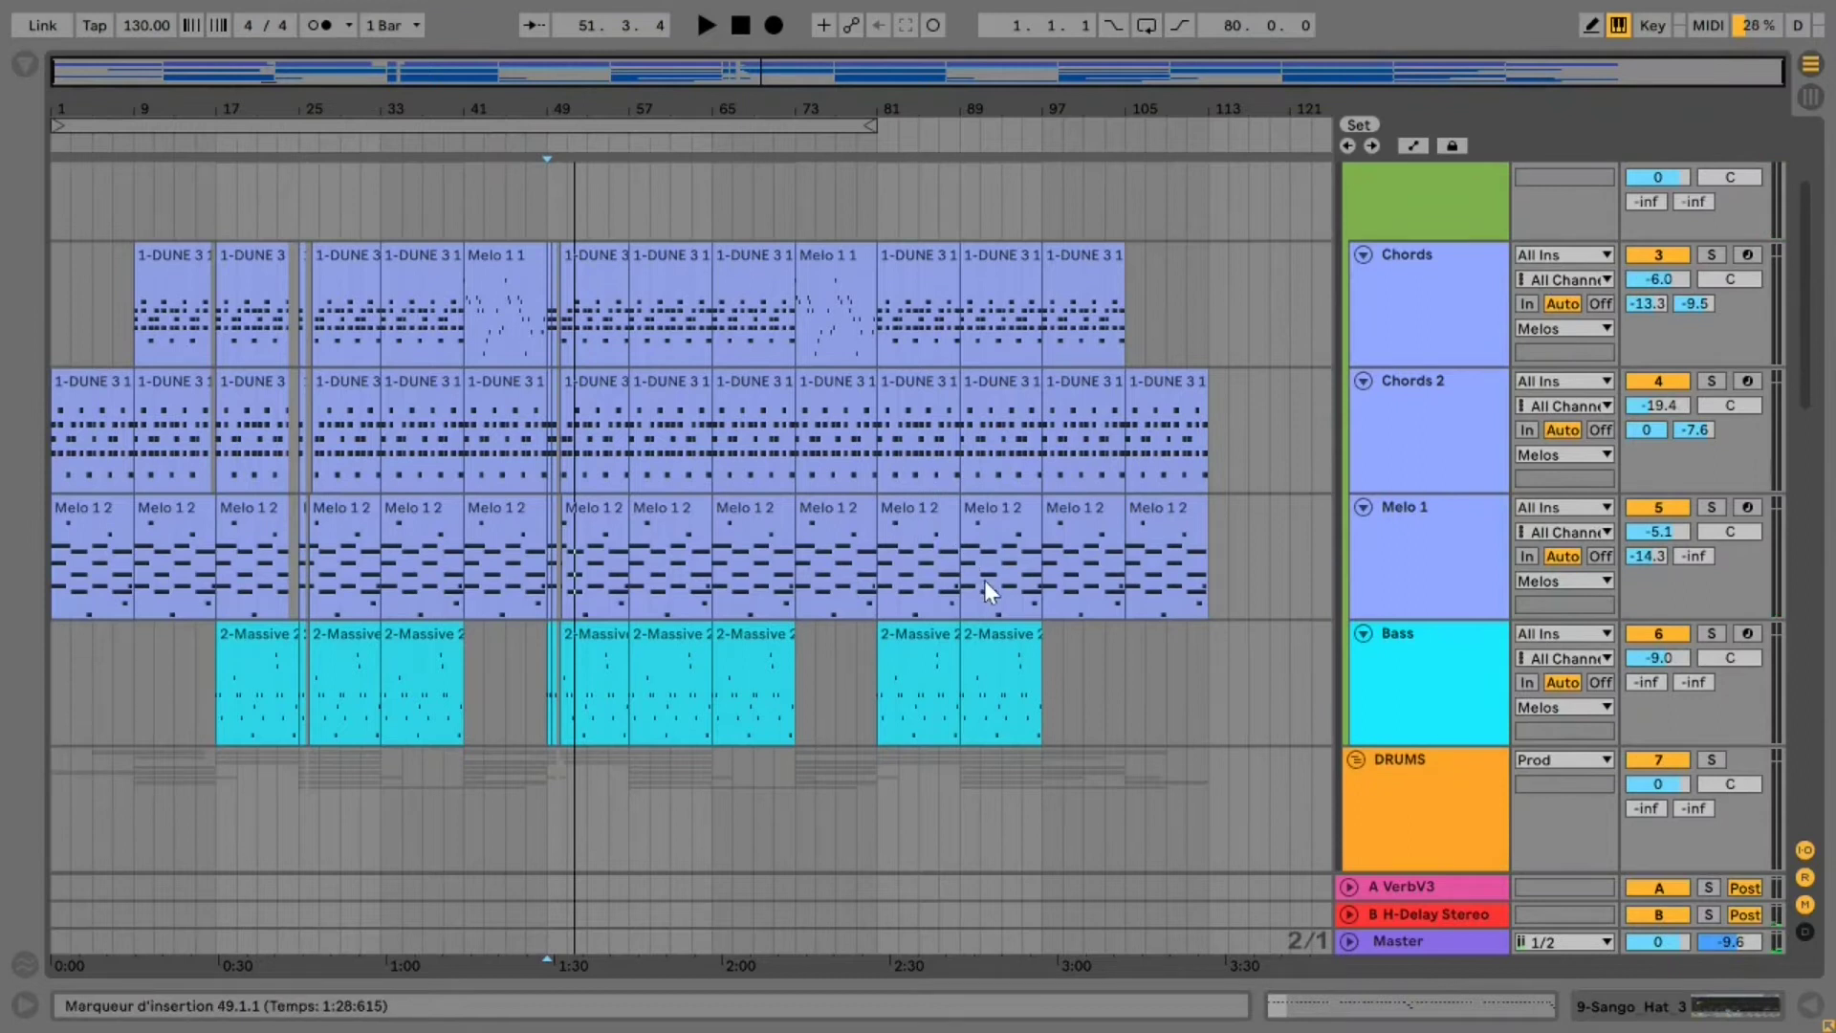
scroll(990, 583, up, 1)
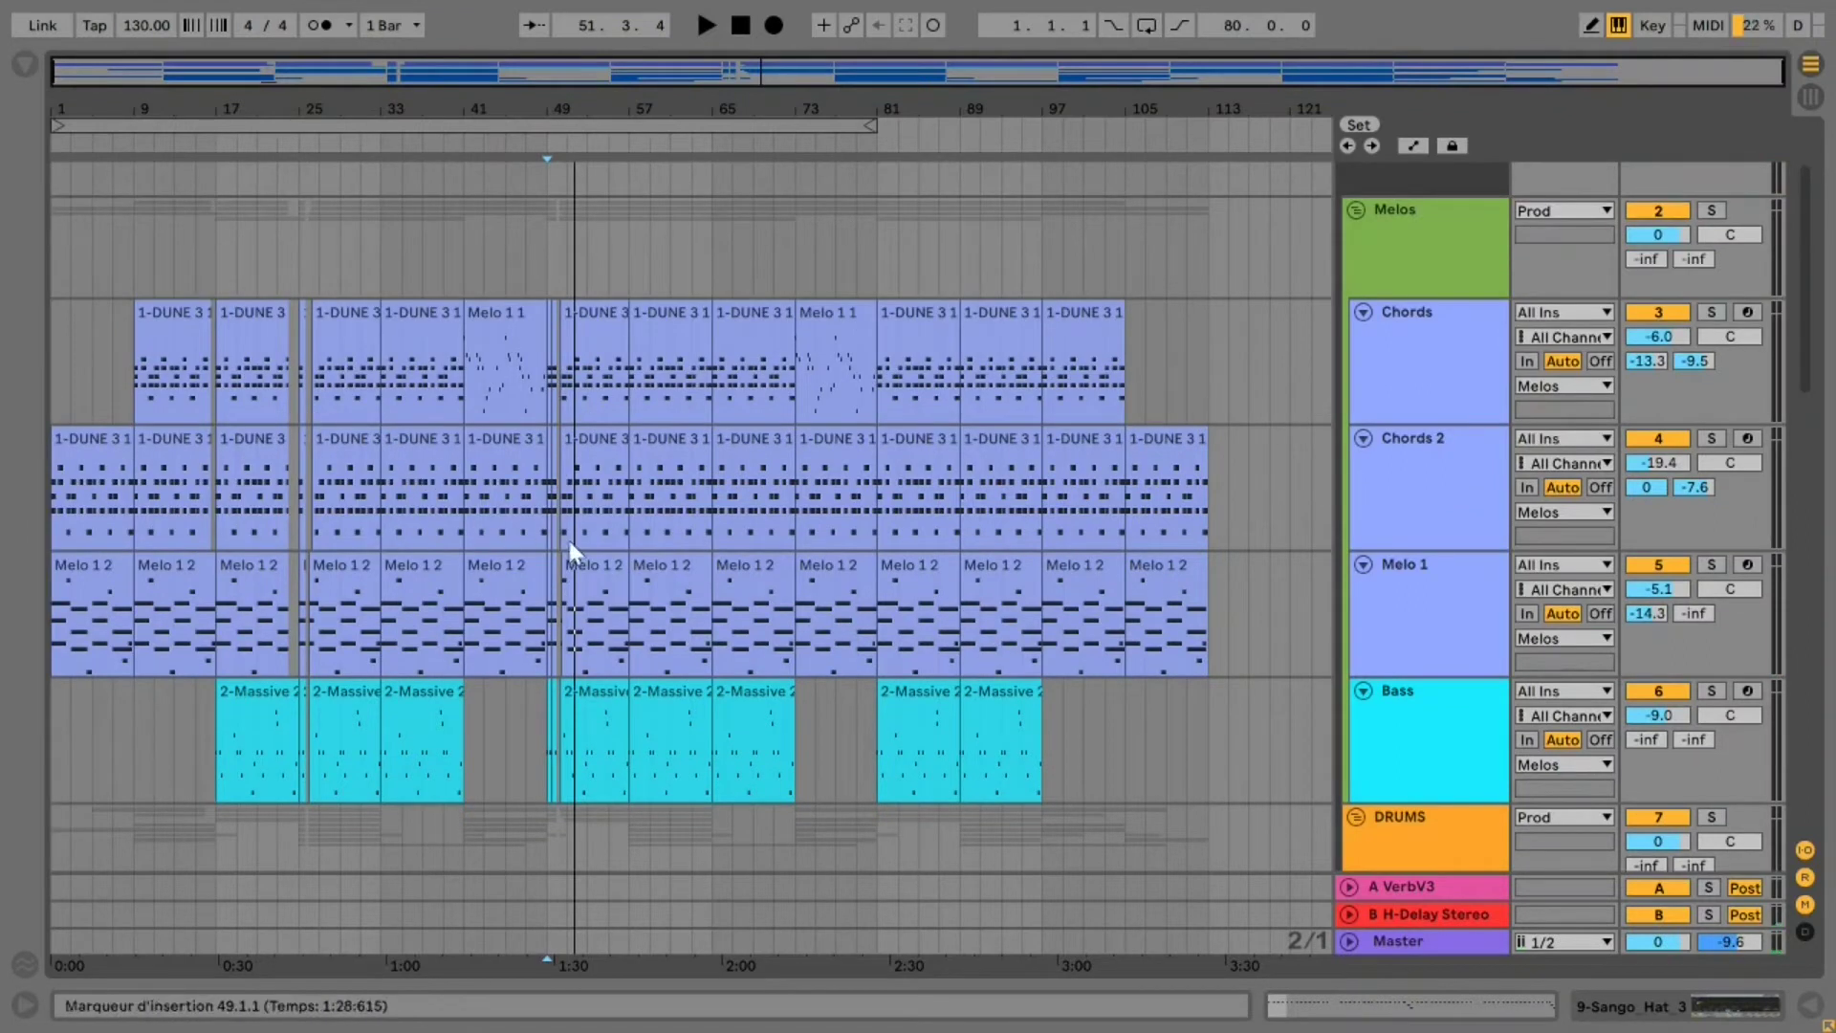
scroll(708, 541, up, 2)
scroll(704, 531, down, 3)
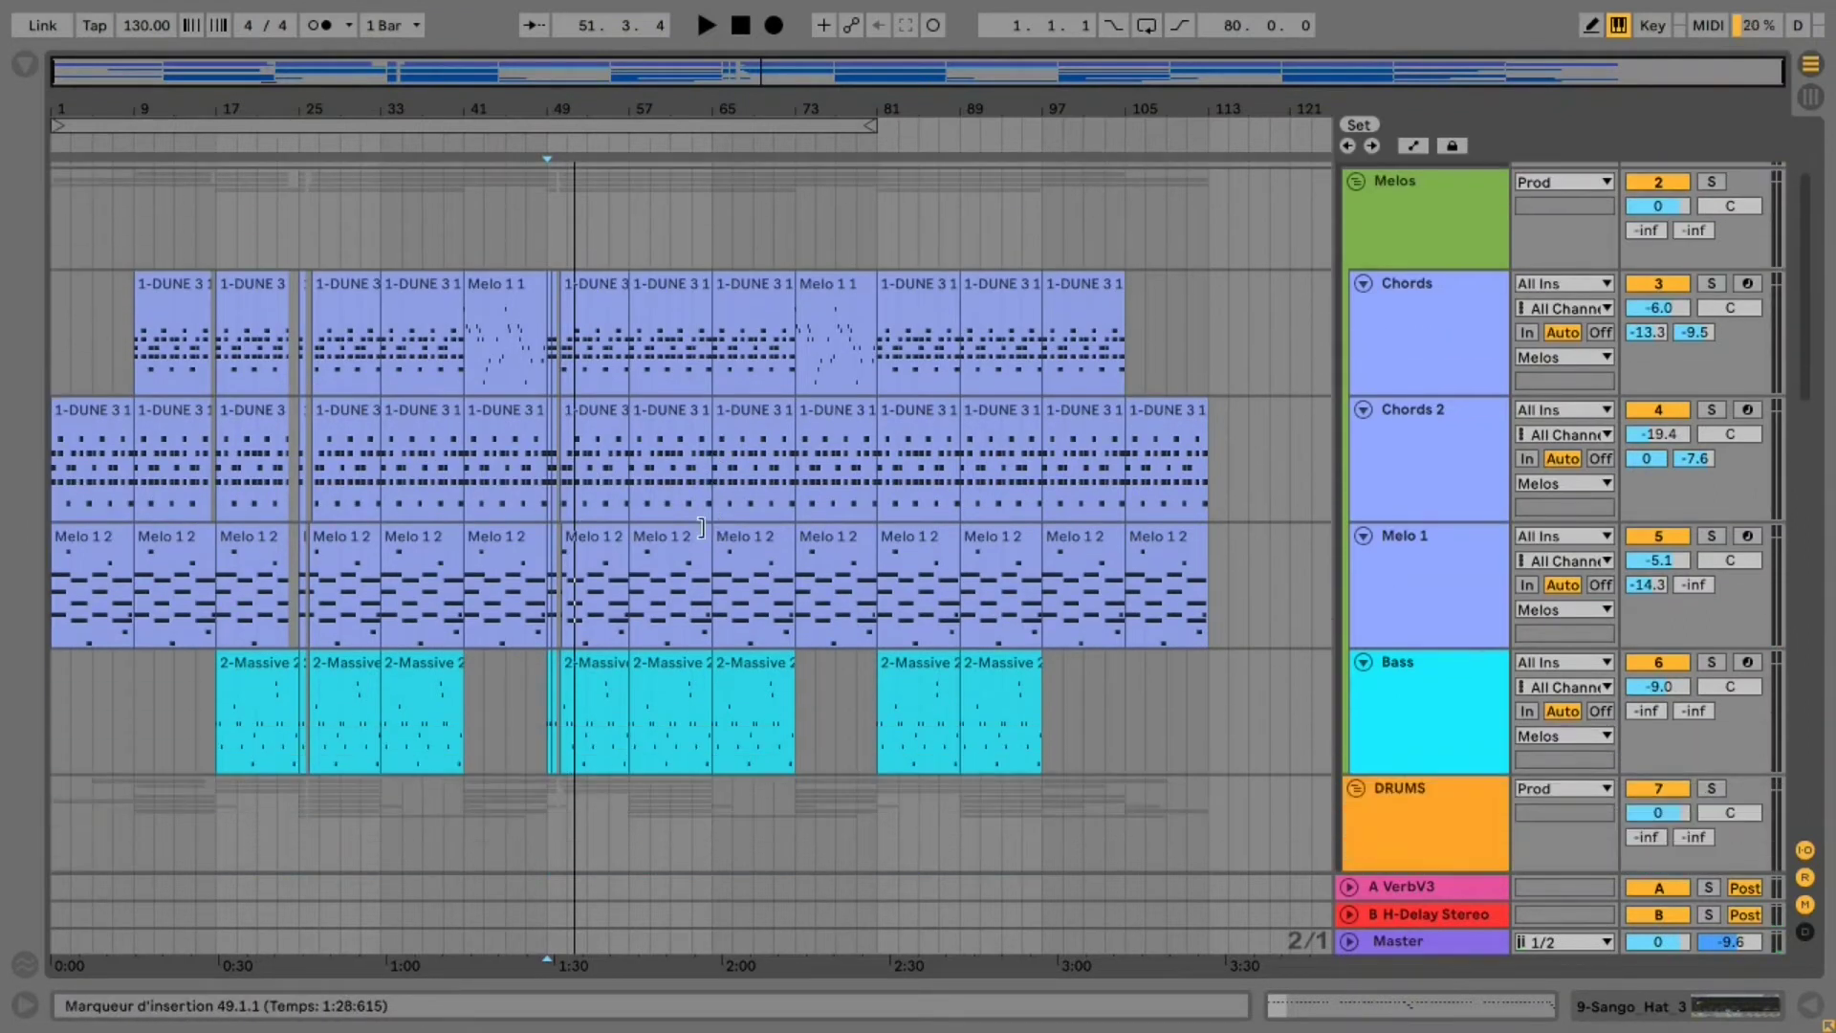
scroll(701, 527, down, 1)
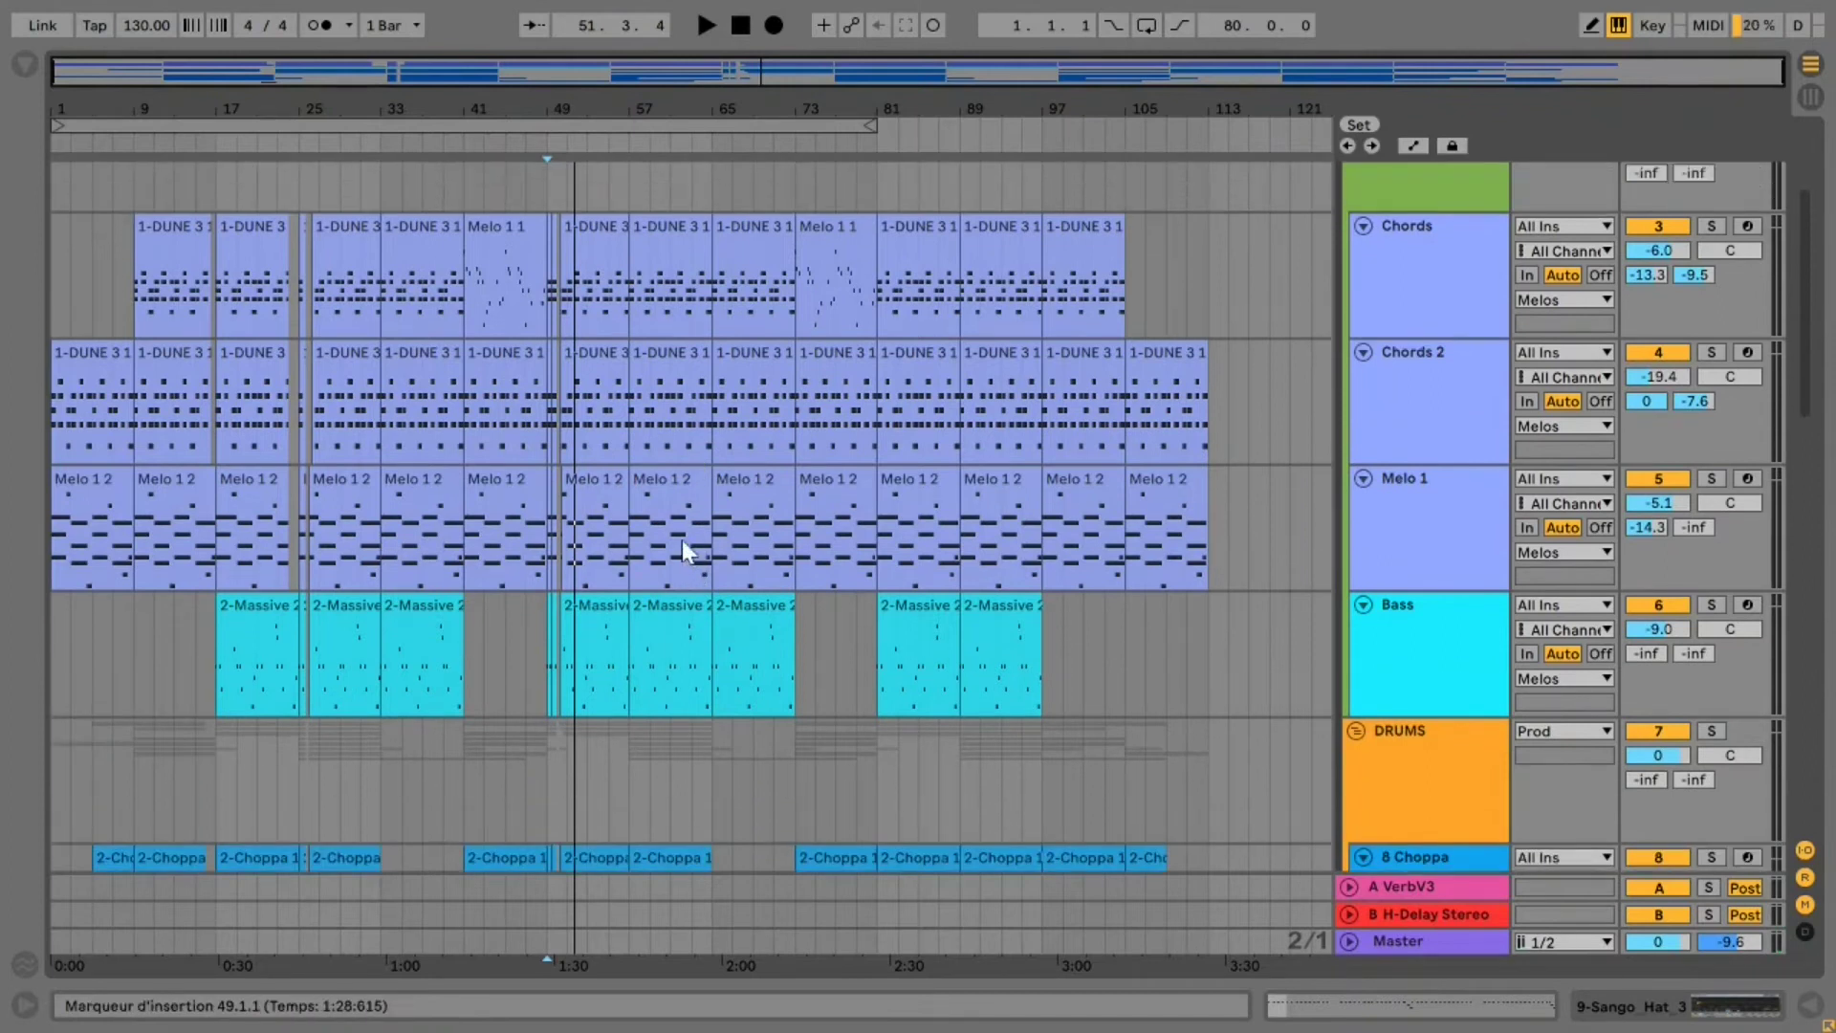
scroll(1524, 399, up, 3)
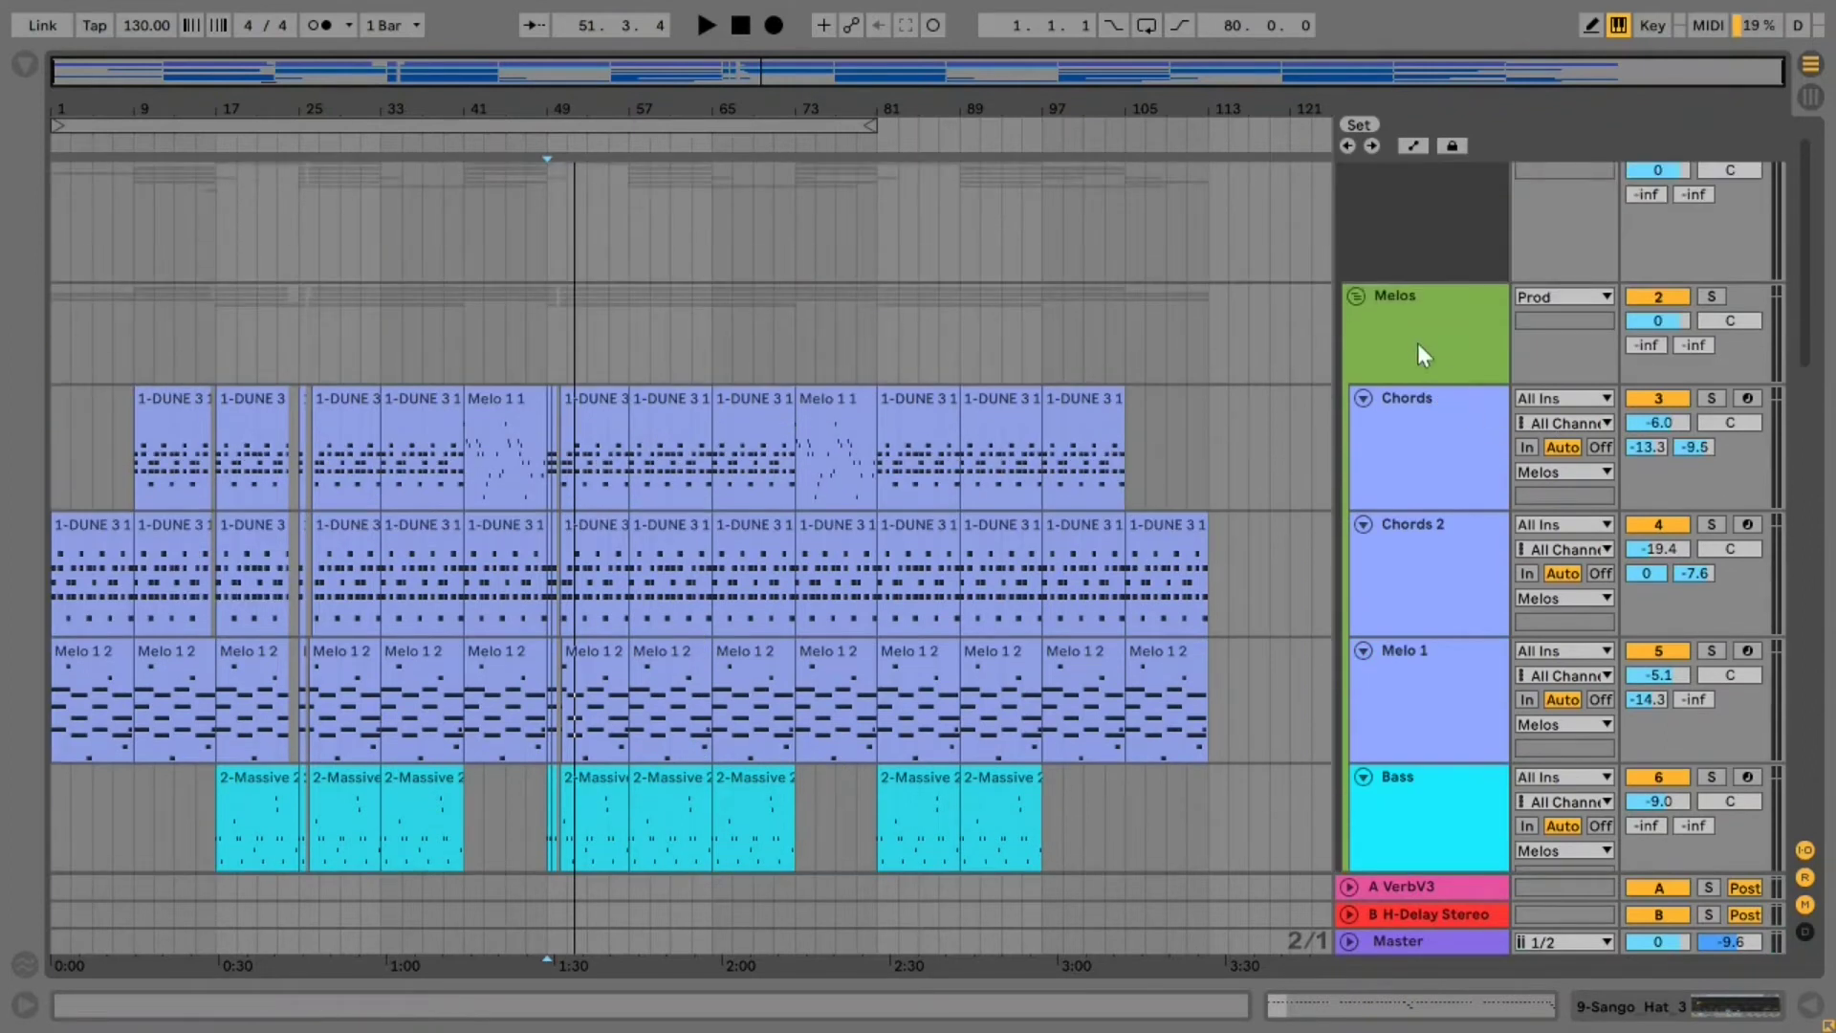
Open the Melos group's device chain and search the plug-ins for "filter", expanding the Wave Shell results
click(1423, 330)
double_click(1423, 330)
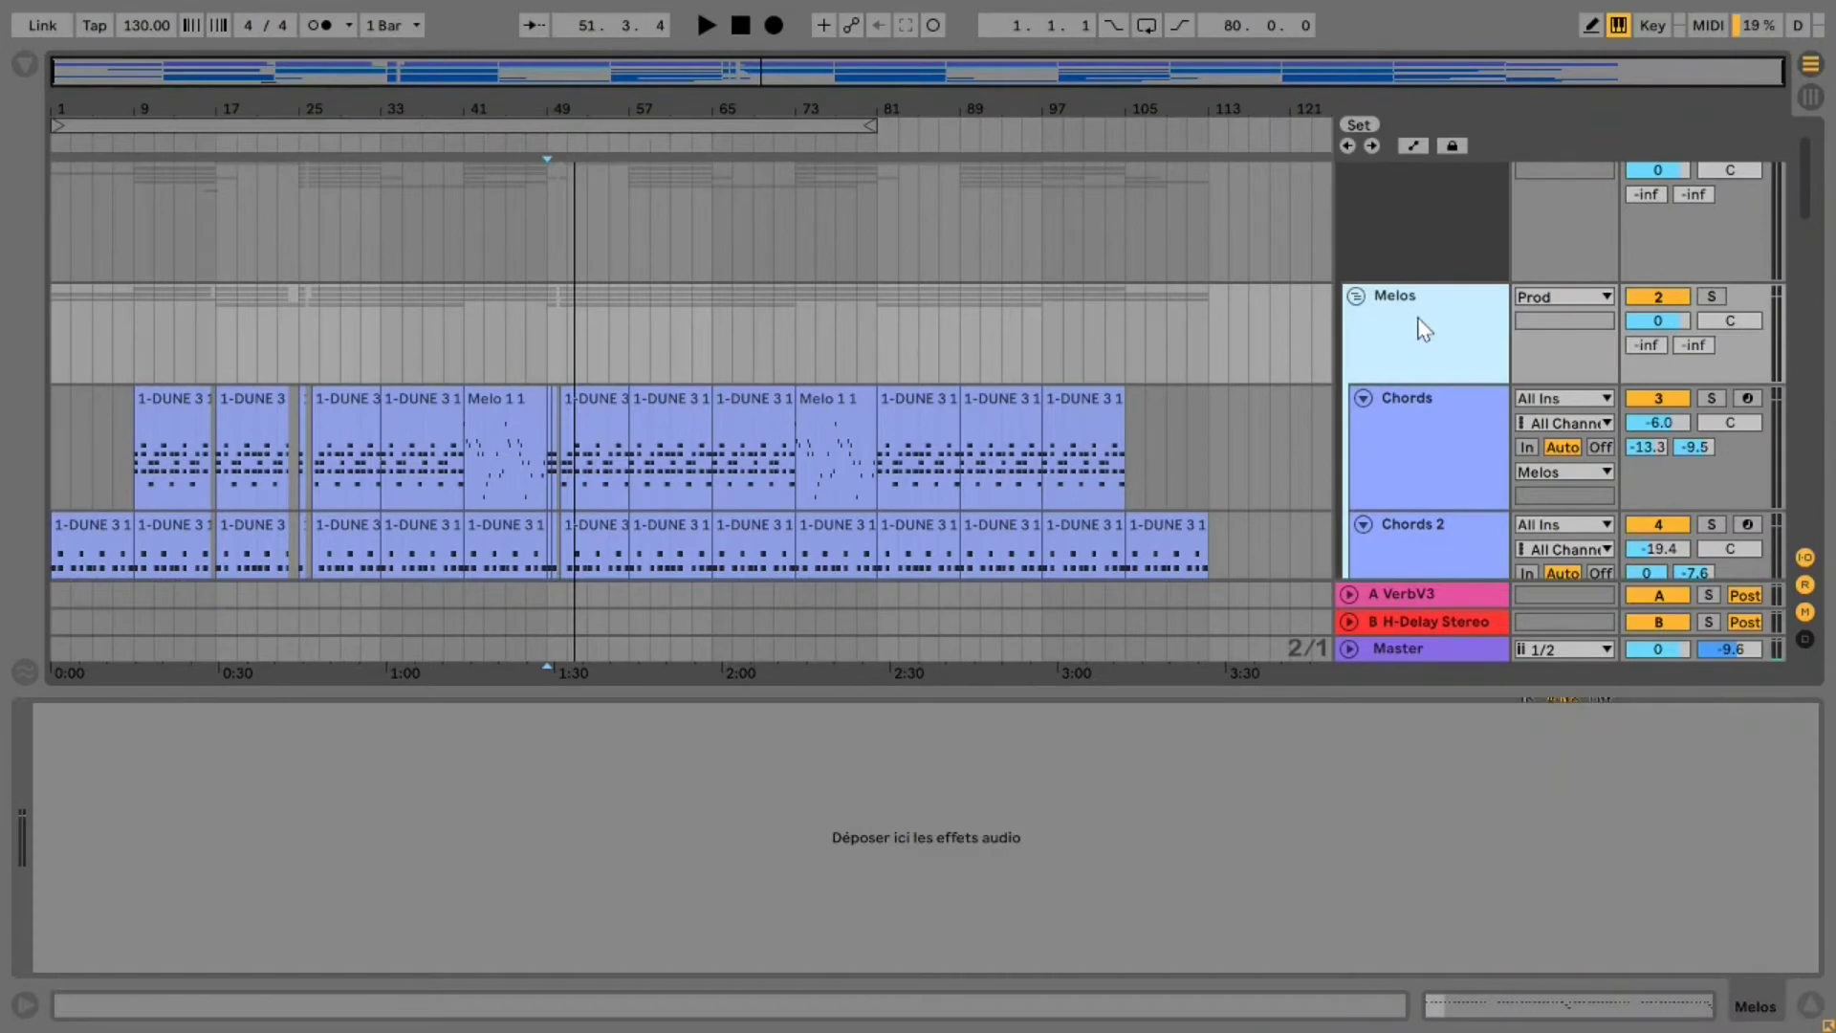
click(25, 65)
click(165, 69)
text(filter)
click(219, 183)
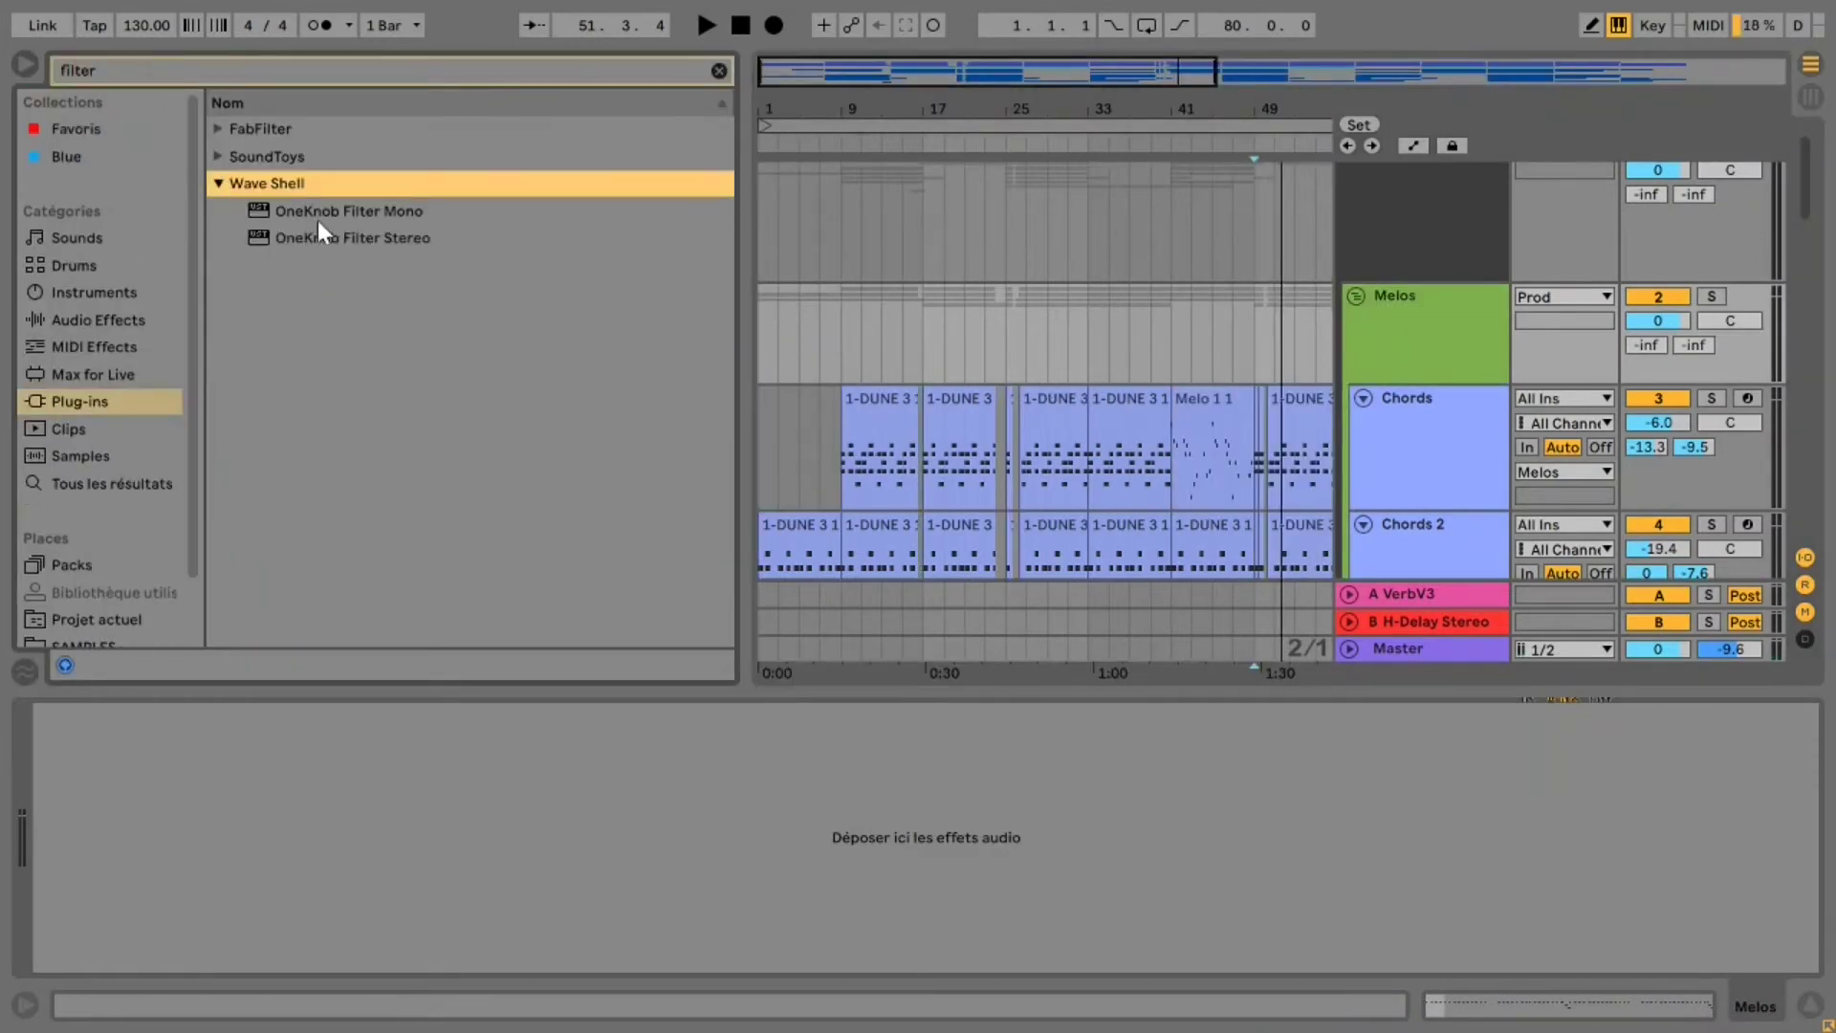
Insert OneKnob Filter Stereo on the Melos group, and close its plug-in window and the device view
drag(413, 239, 1418, 292)
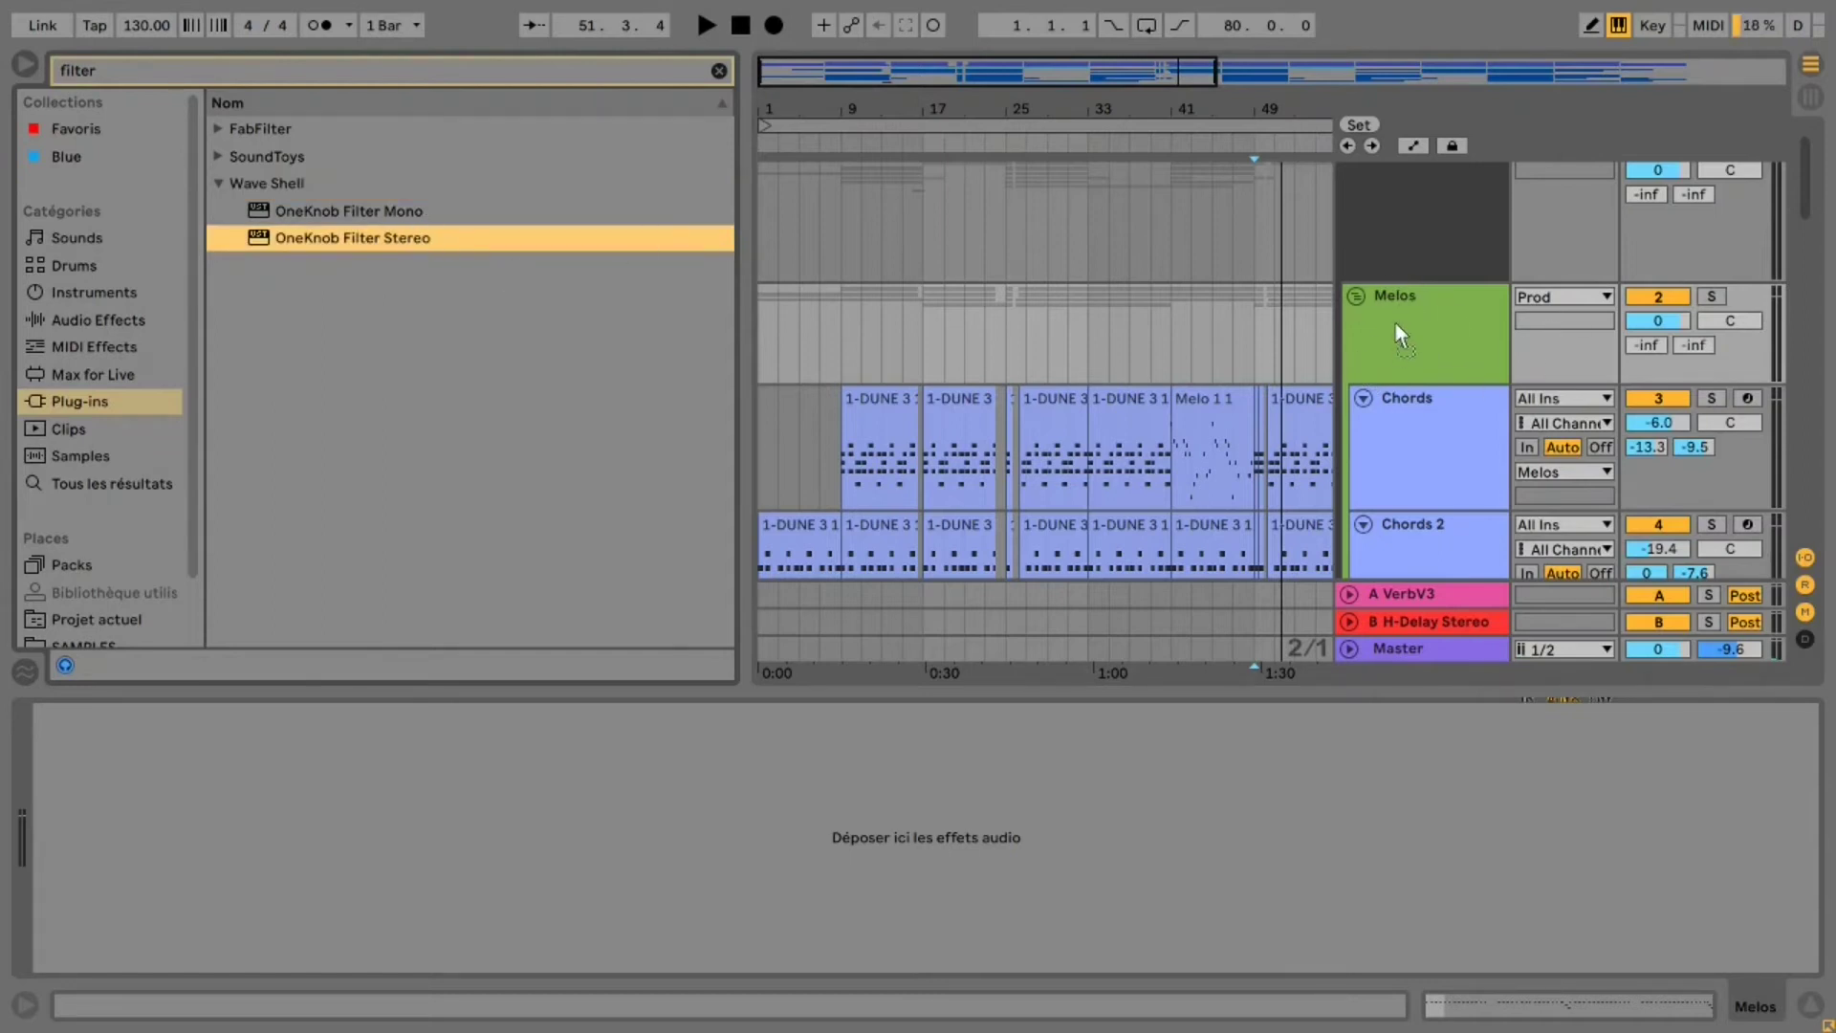
drag(1394, 321, 1396, 324)
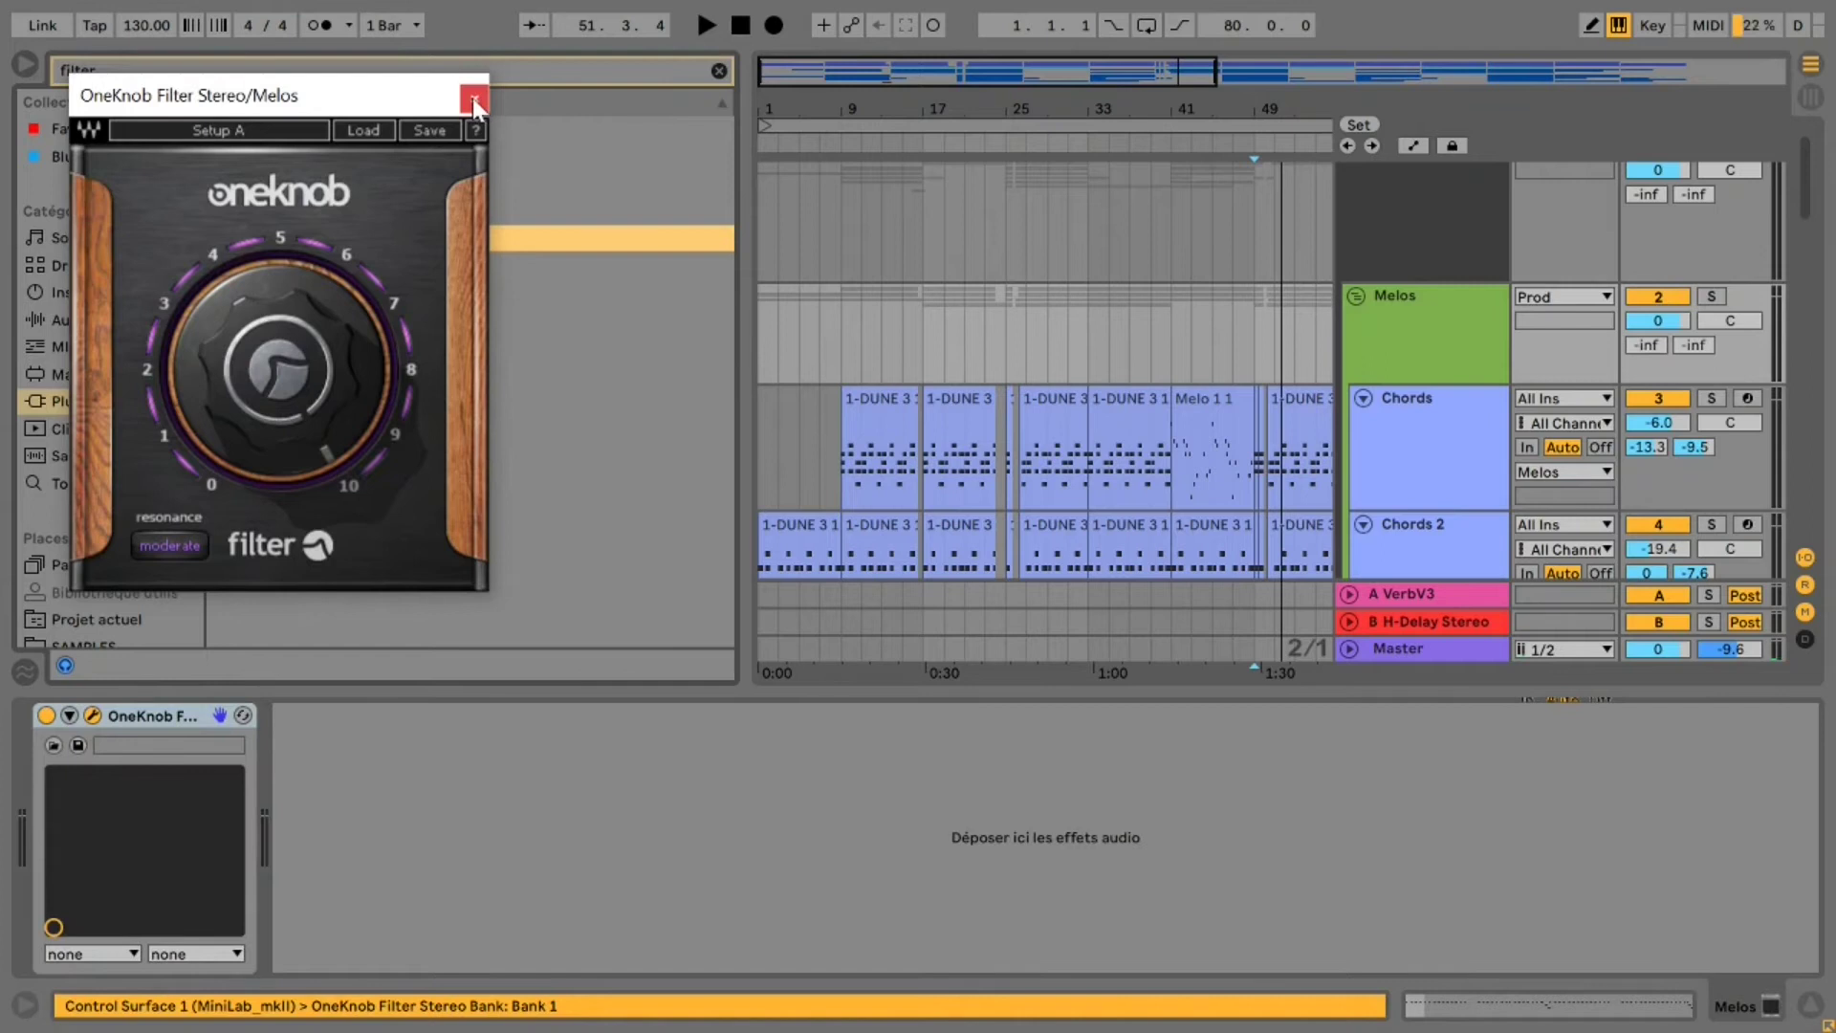
click(472, 98)
drag(1077, 63, 1085, 36)
click(1812, 1006)
Play the arrangement from around bar 37, hide the browser, and replay the section starting at bar 41
scroll(1175, 509, down, 4)
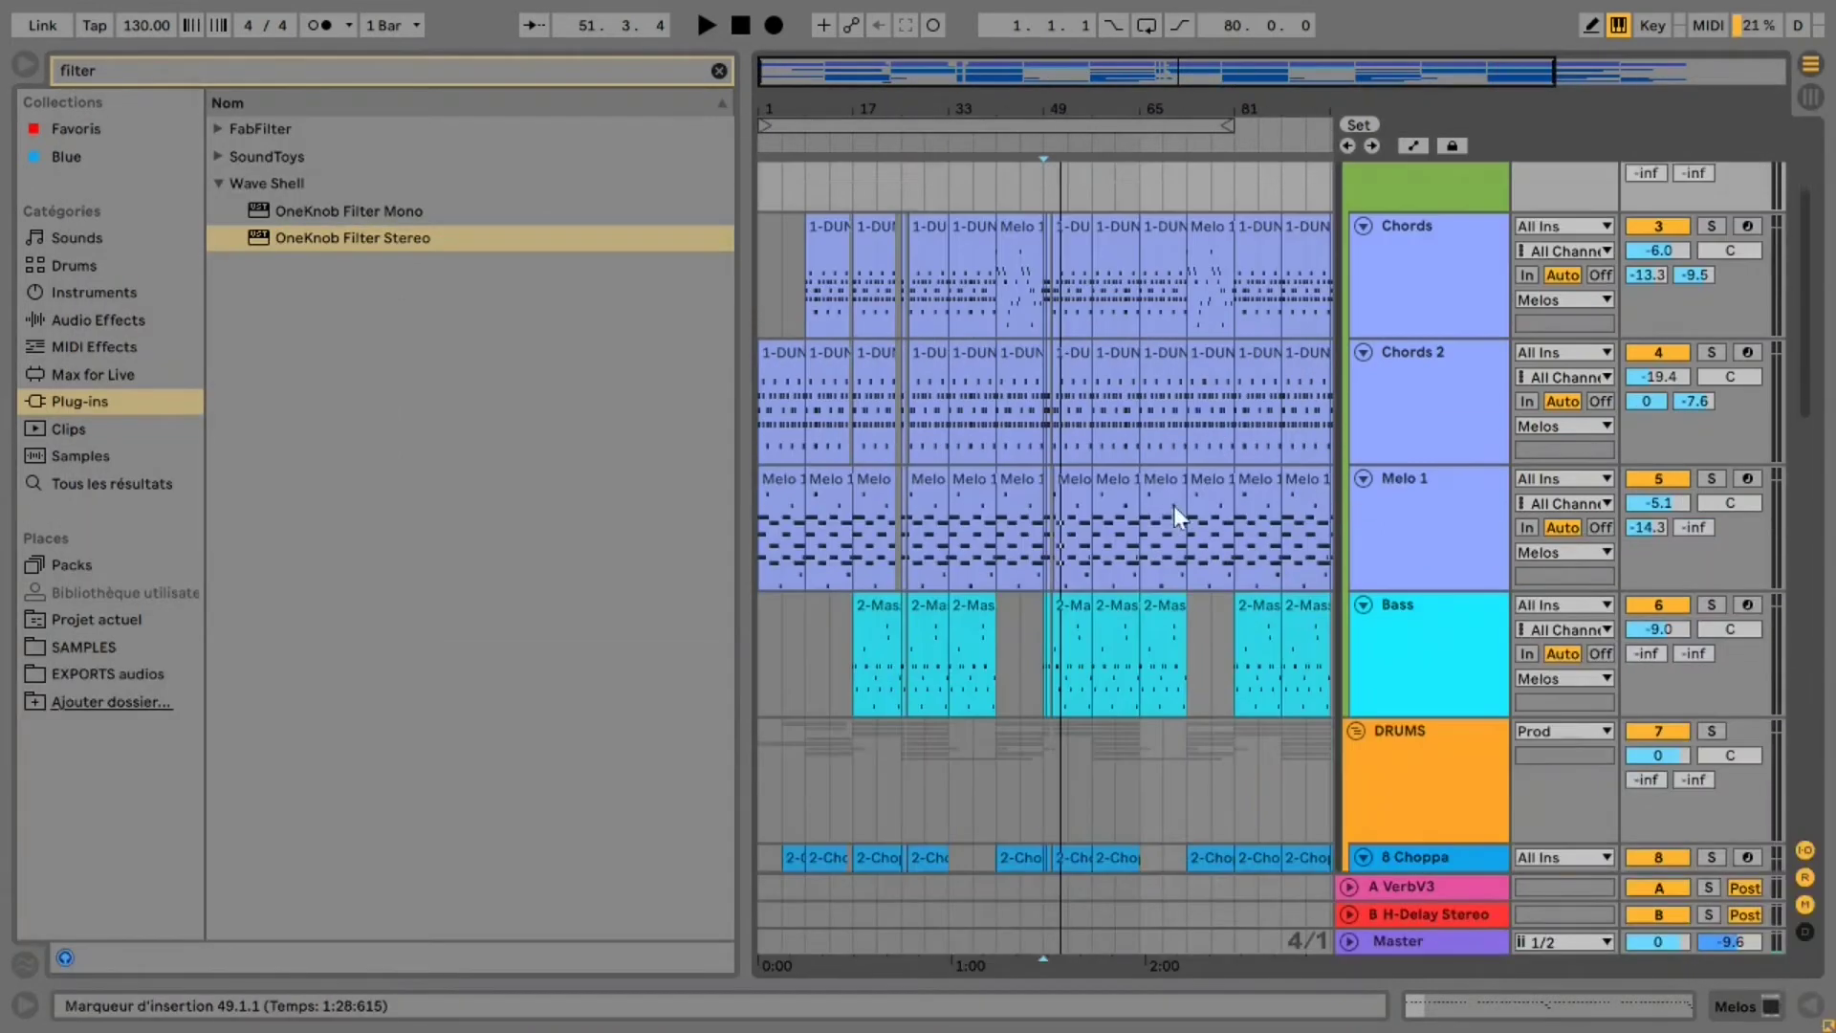
click(903, 308)
key(space)
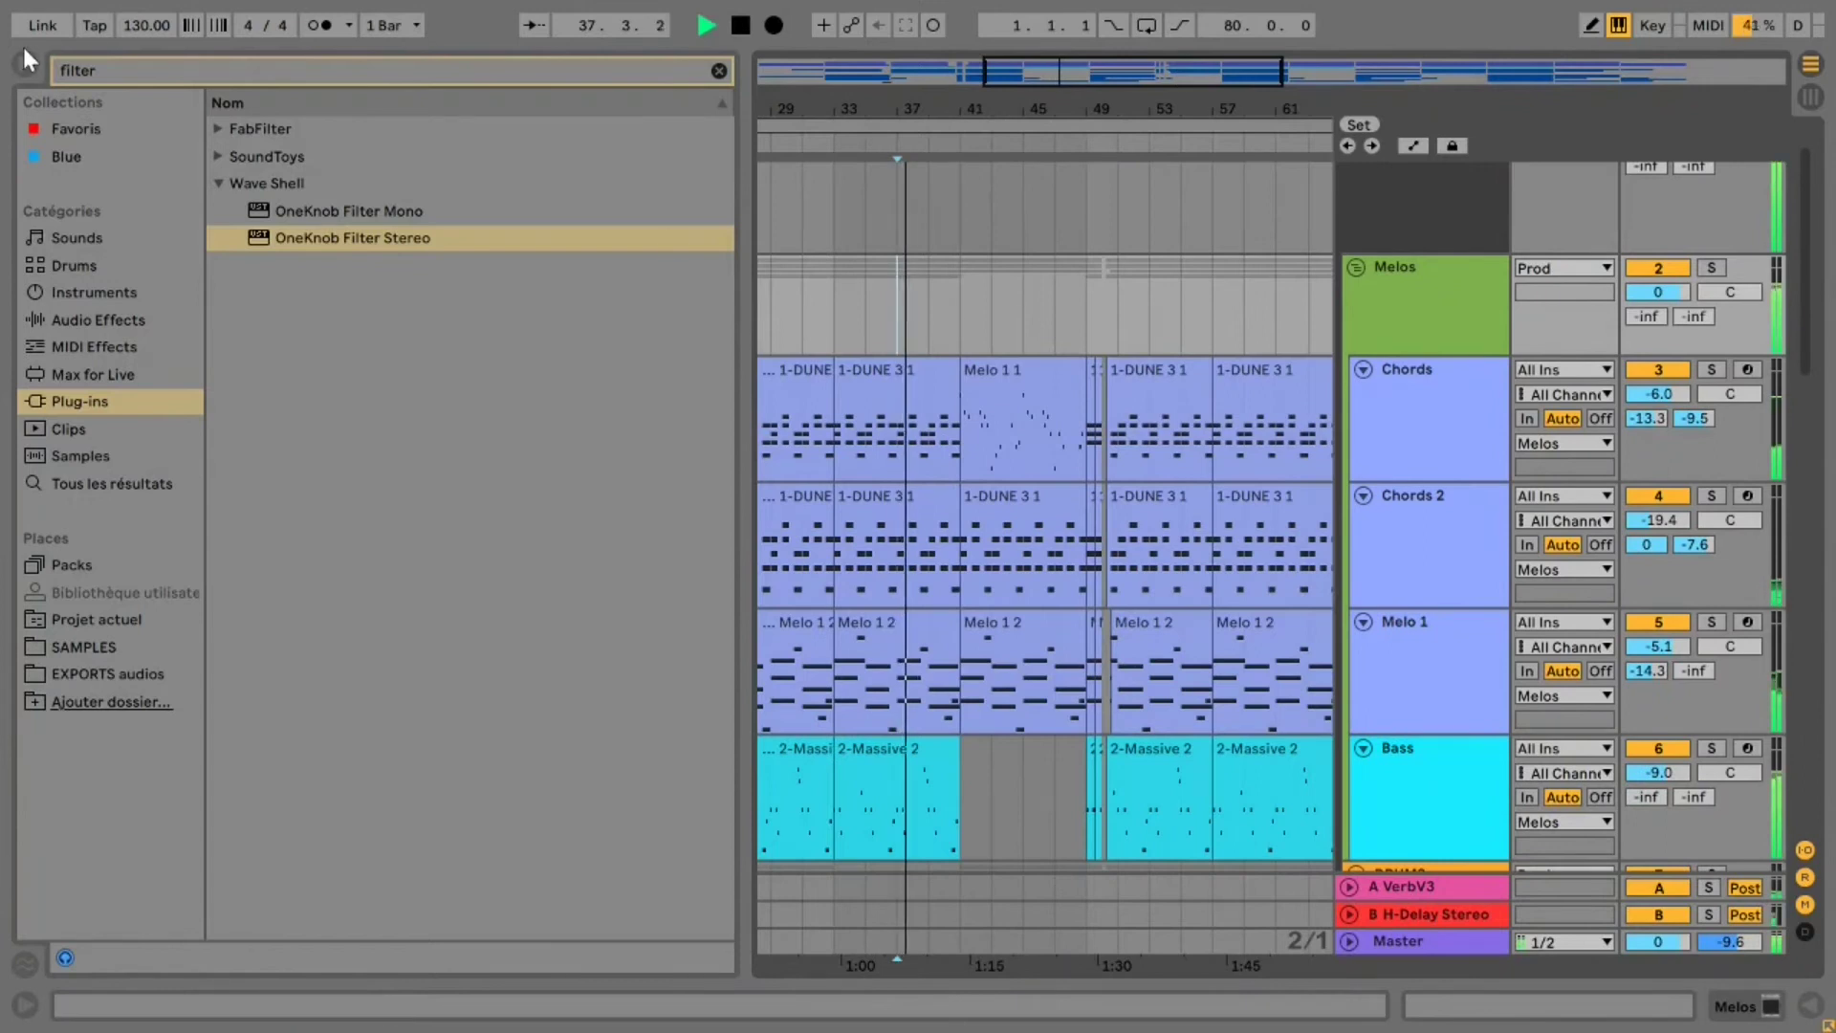
click(27, 58)
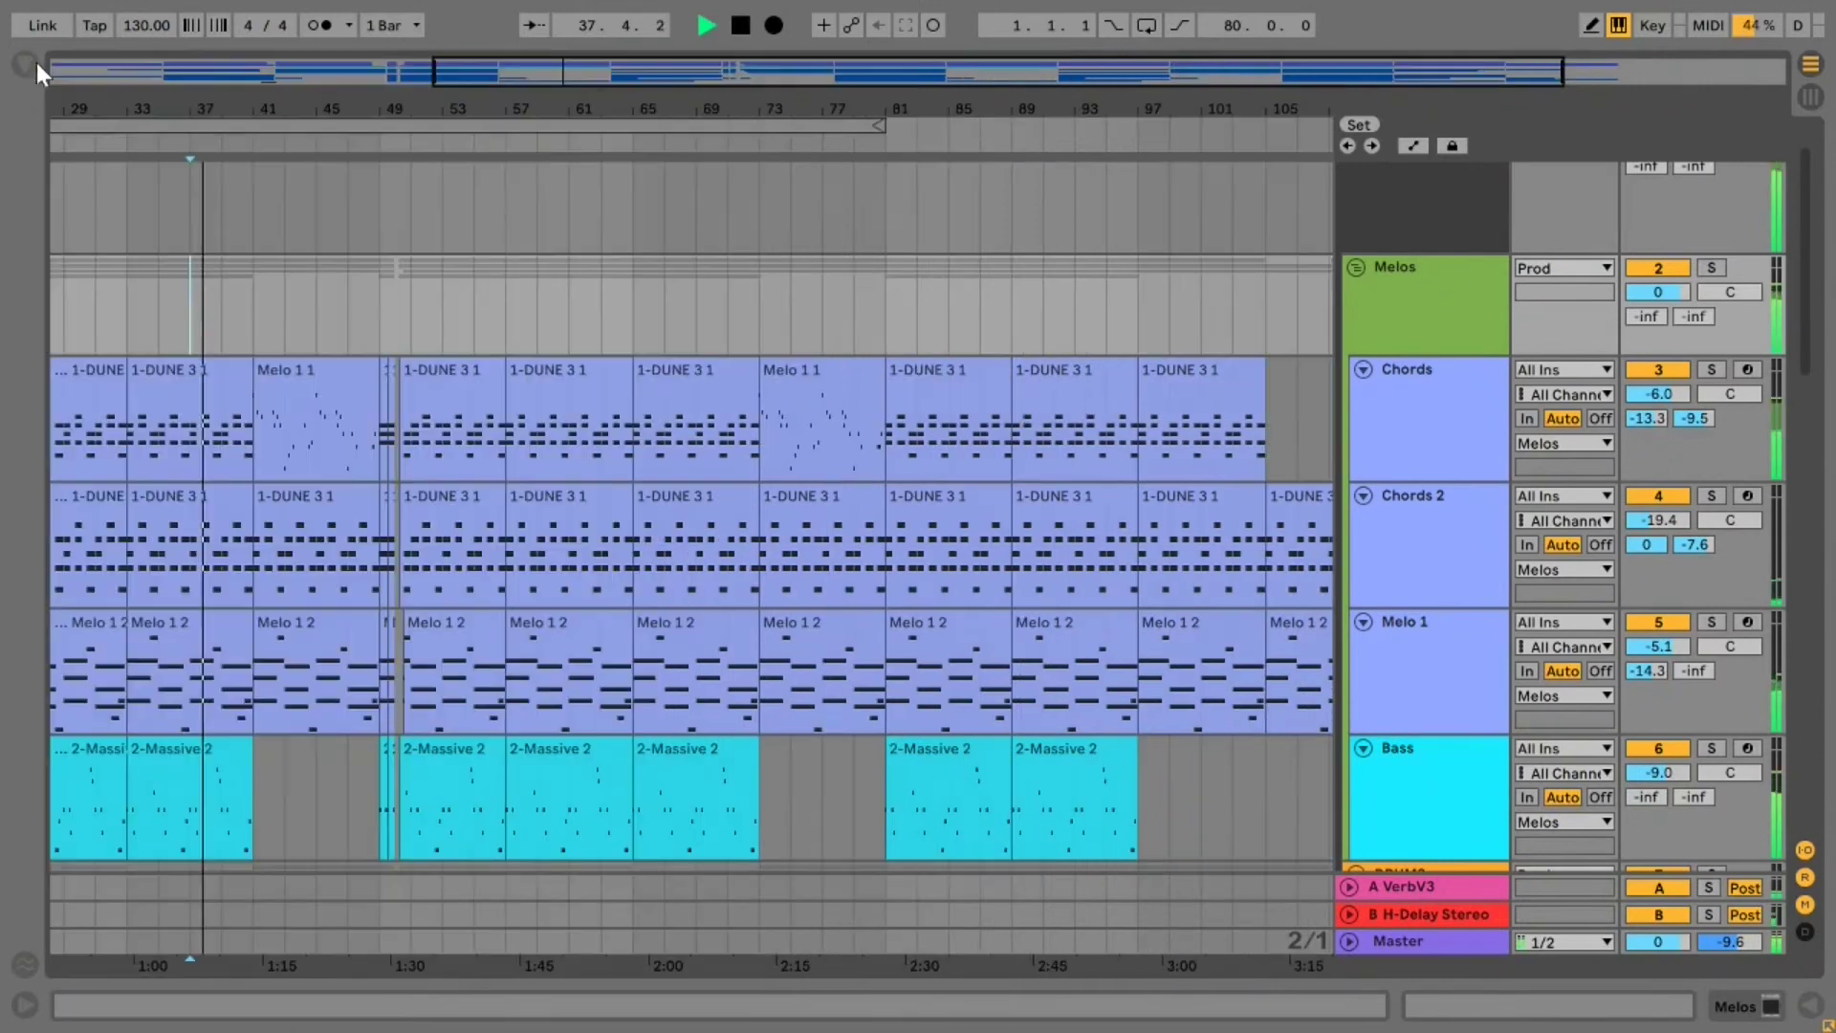
mouse_move(464, 75)
mouse_down()
mouse_move(383, 103)
mouse_move(335, 71)
mouse_move(335, 103)
mouse_move(375, 103)
mouse_up()
click(496, 308)
key(space)
key(space)
scroll(593, 392, down, 3)
scroll(574, 344, up, 4)
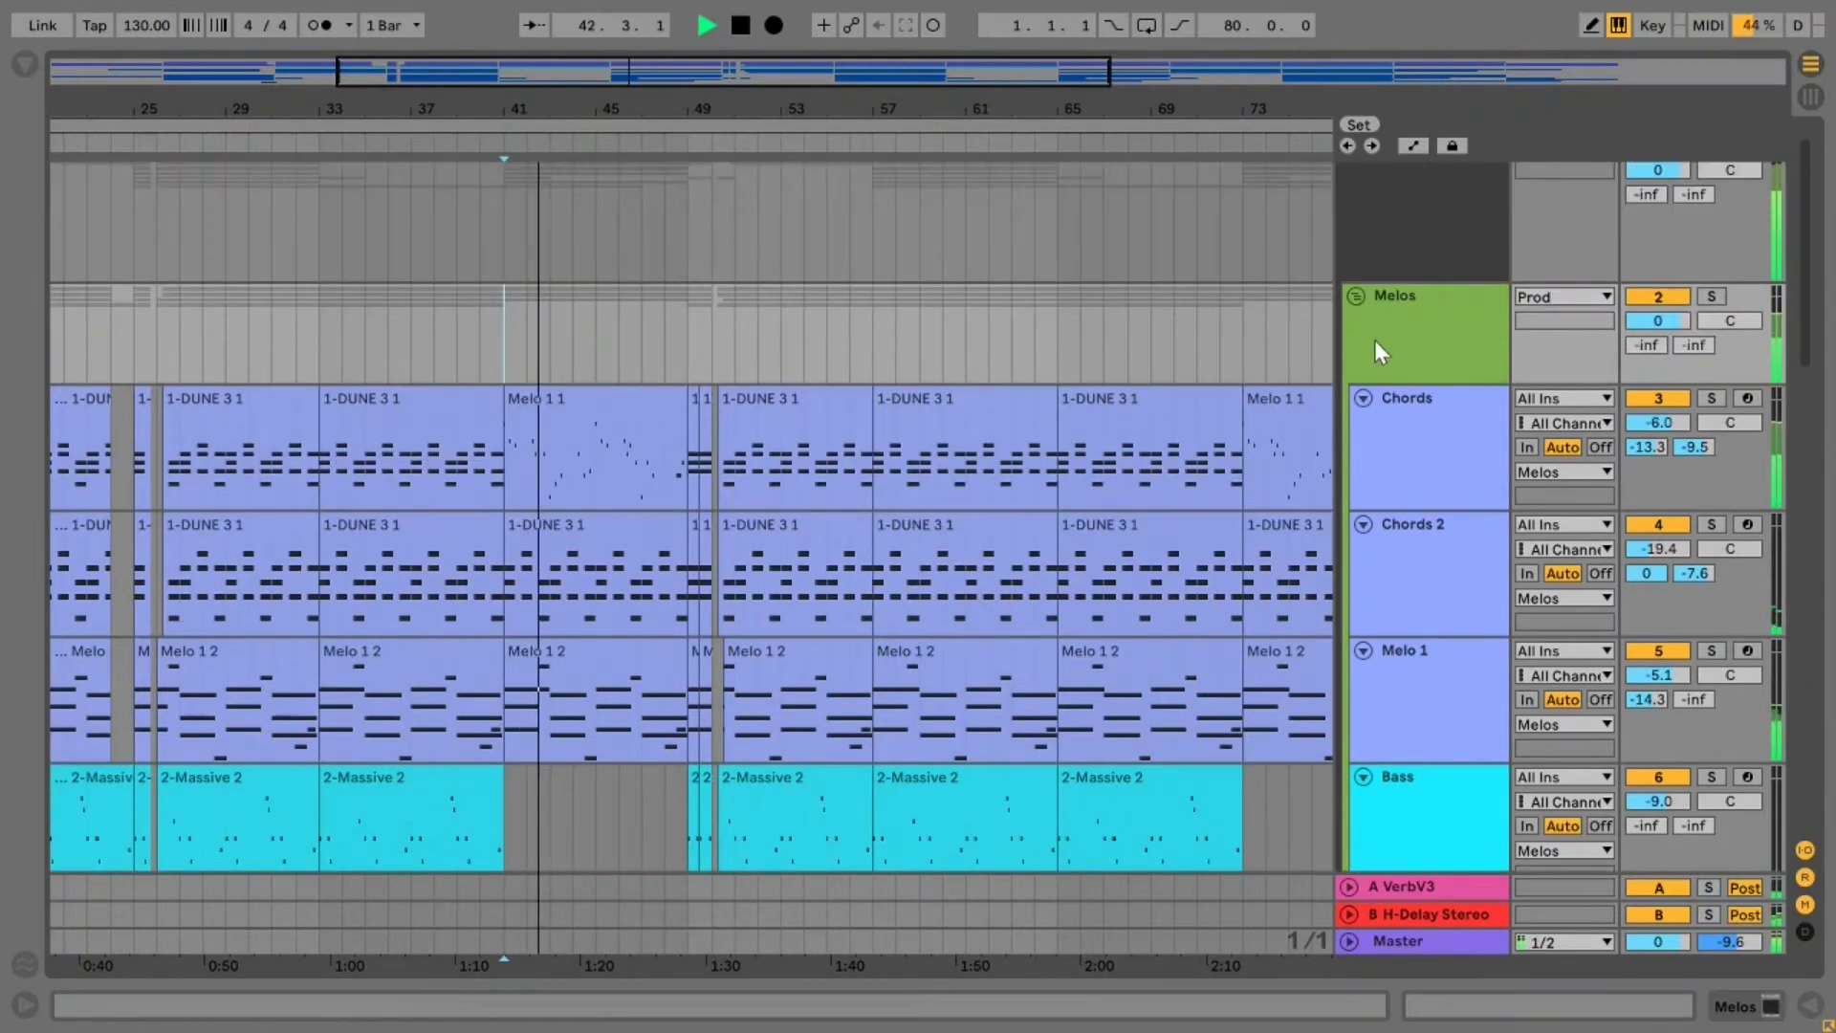
Stop playback and show the Melos group's automation lane for the Filter parameter of OneKnob Filter Stereo
key(a)
key(space)
click(1380, 320)
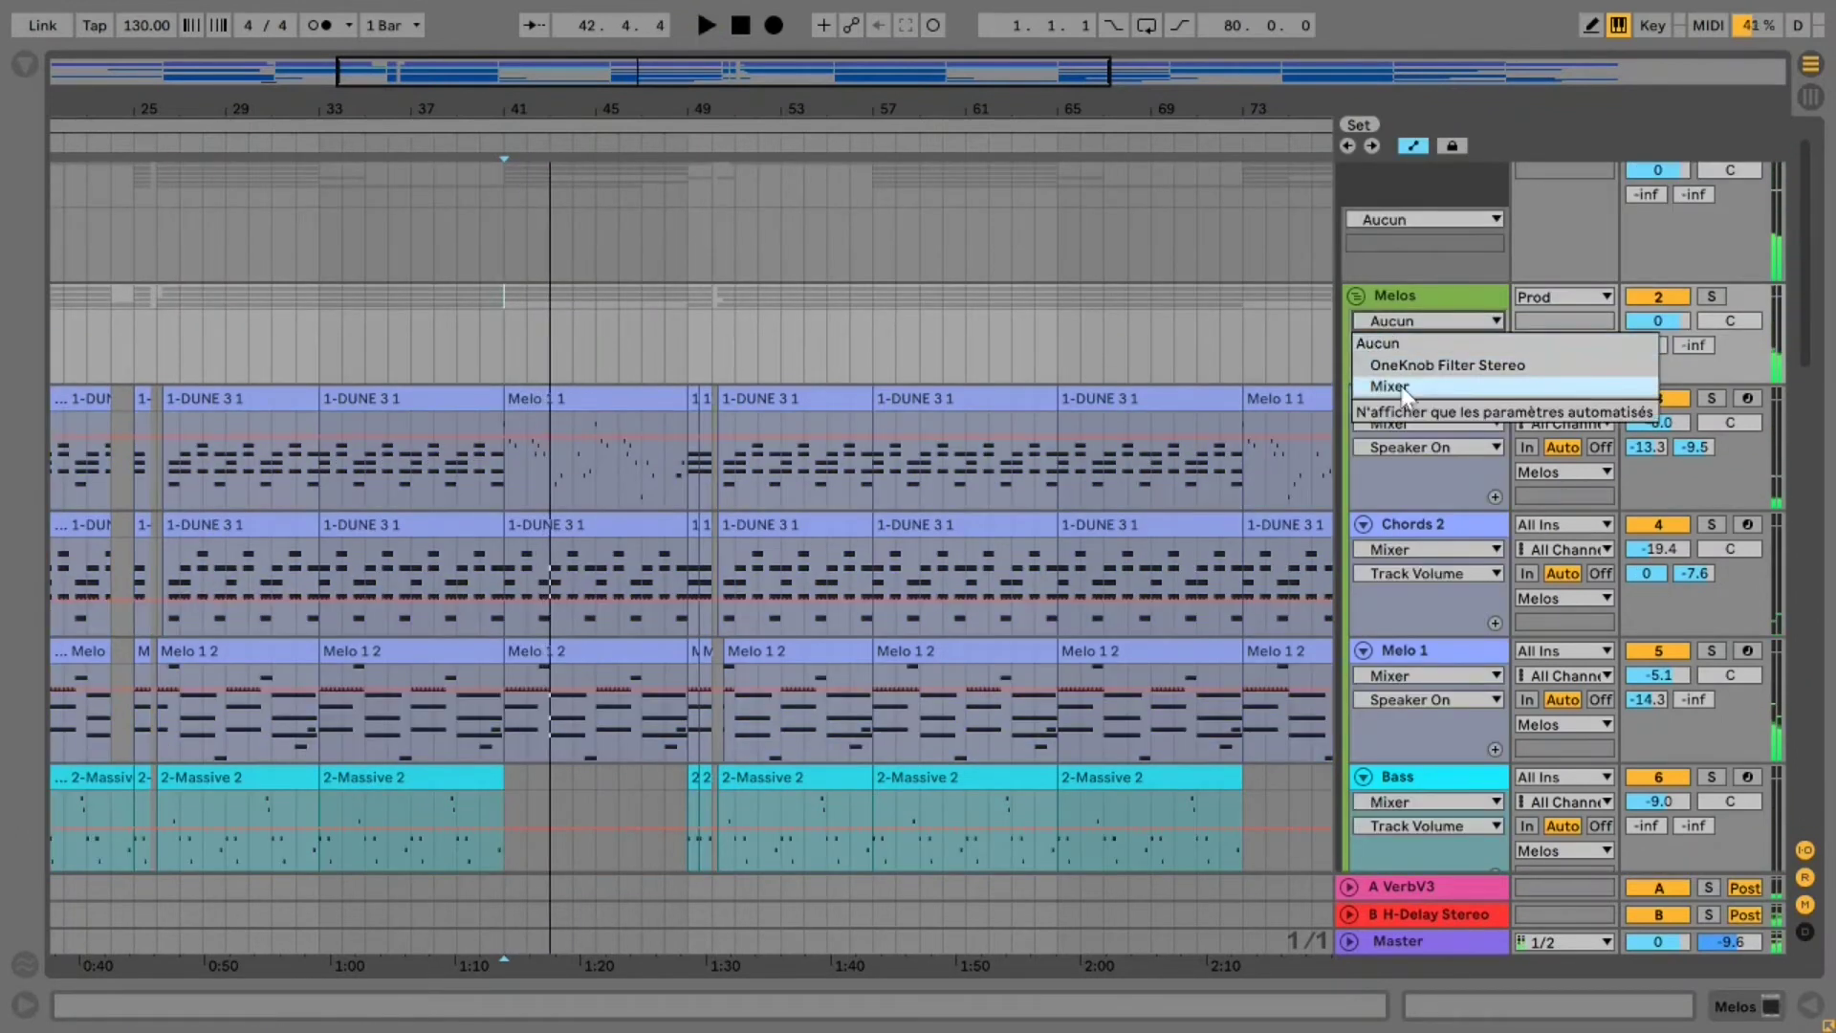
click(1391, 367)
click(1390, 343)
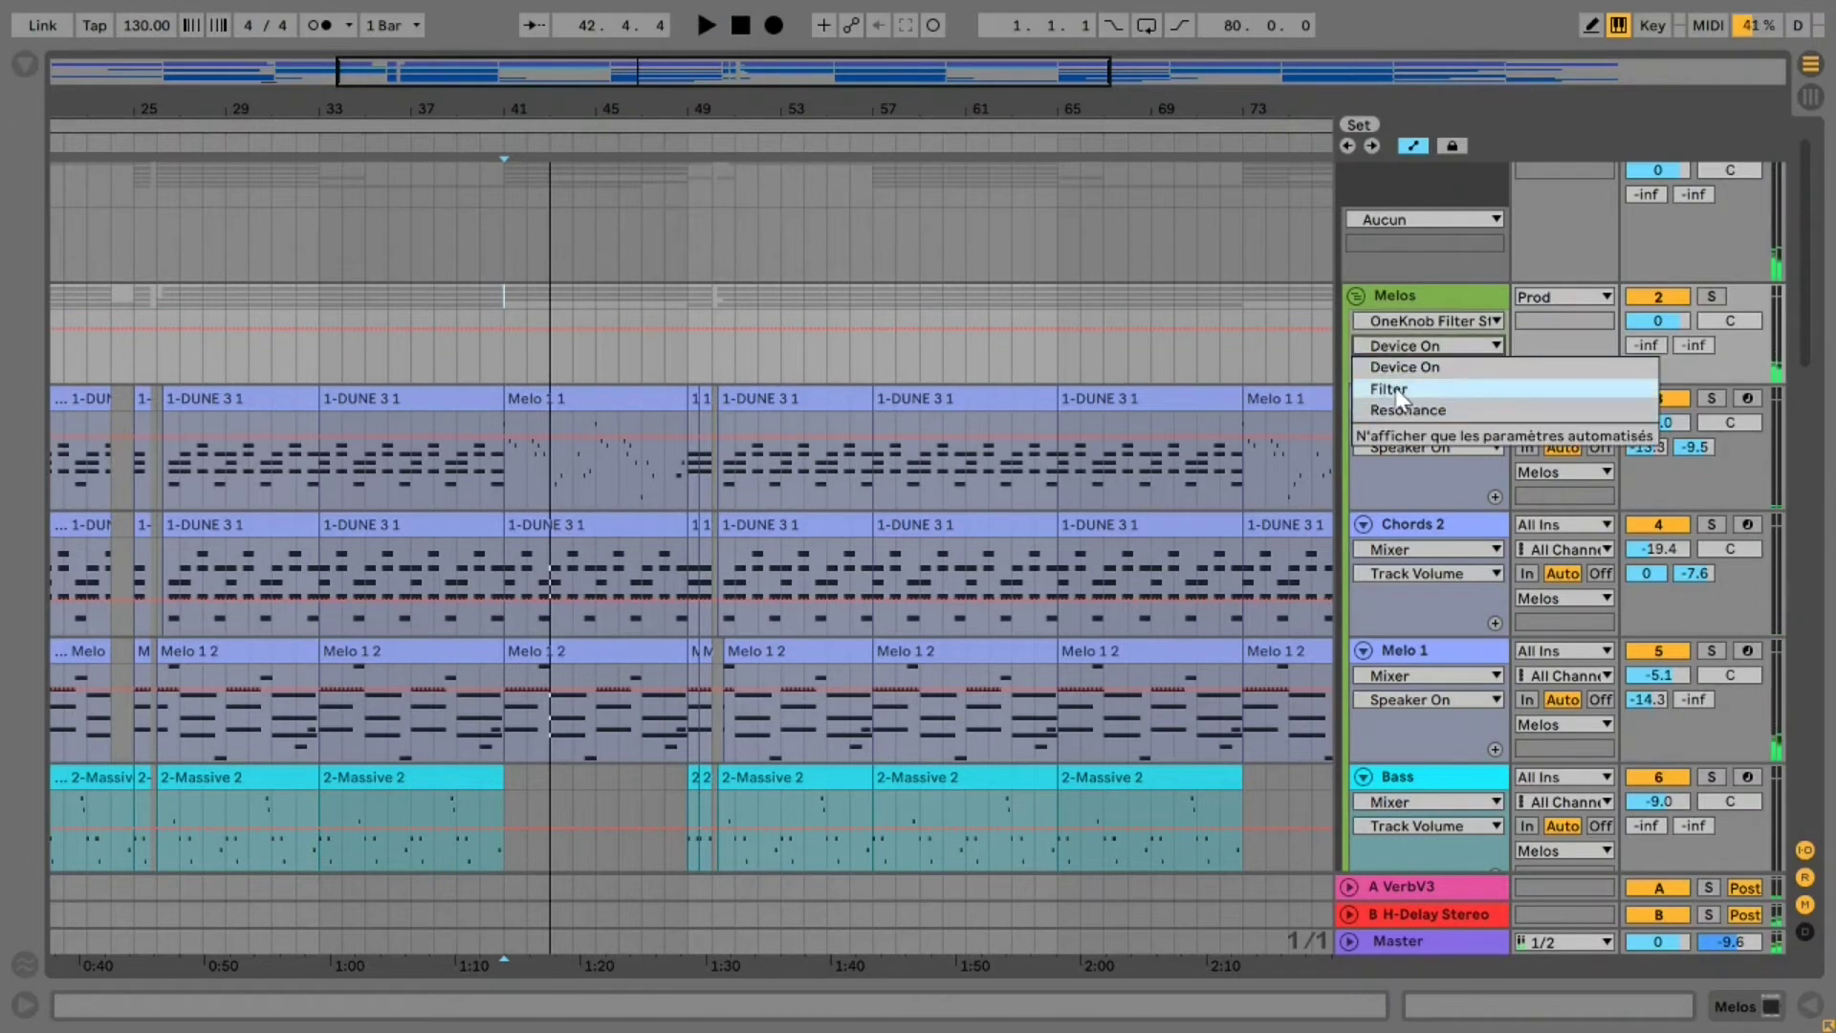
click(1396, 390)
Lower the Melos filter automation between bars 41 and 49 with a short ramp down before bar 41, and play from 40.3.1
drag(506, 341, 690, 295)
drag(581, 320, 581, 360)
drag(524, 62, 595, 109)
drag(611, 298, 636, 344)
click(577, 343)
key(space)
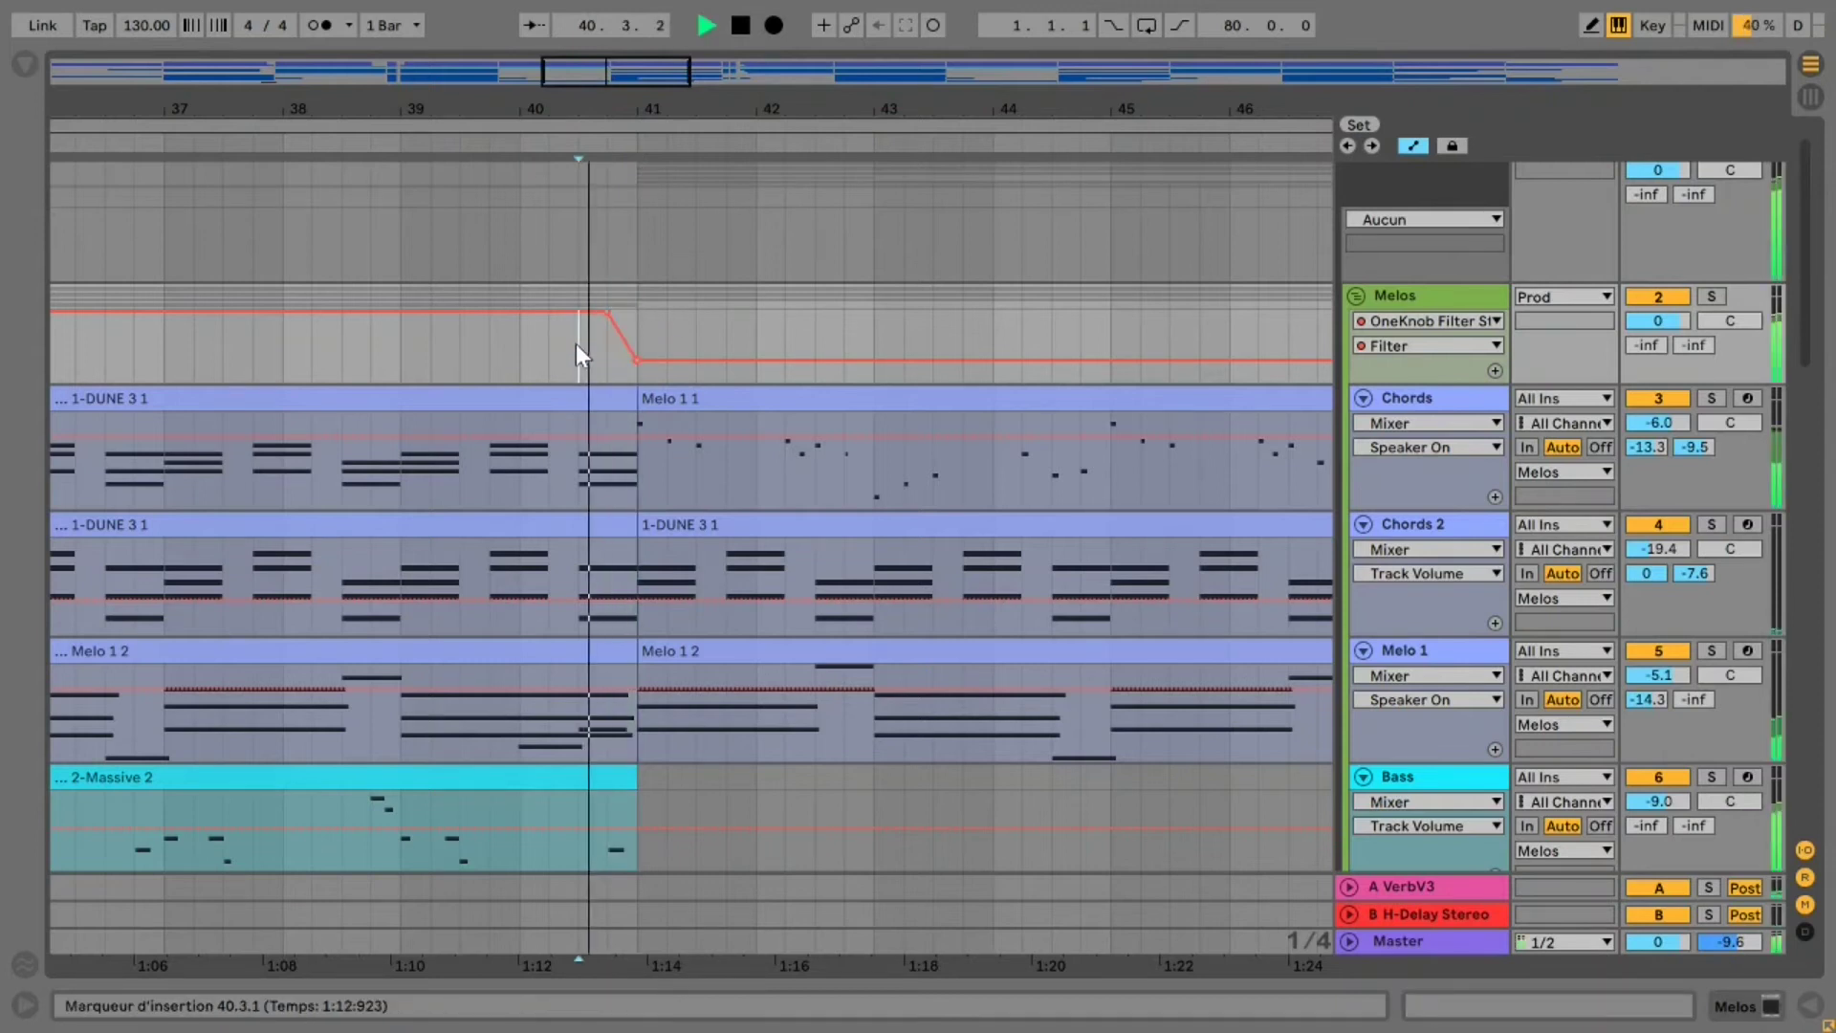
Raise the end of the lowered filter section at bar 49 so the automation climbs gradually from bar 41
drag(614, 113, 703, 90)
drag(909, 359, 910, 335)
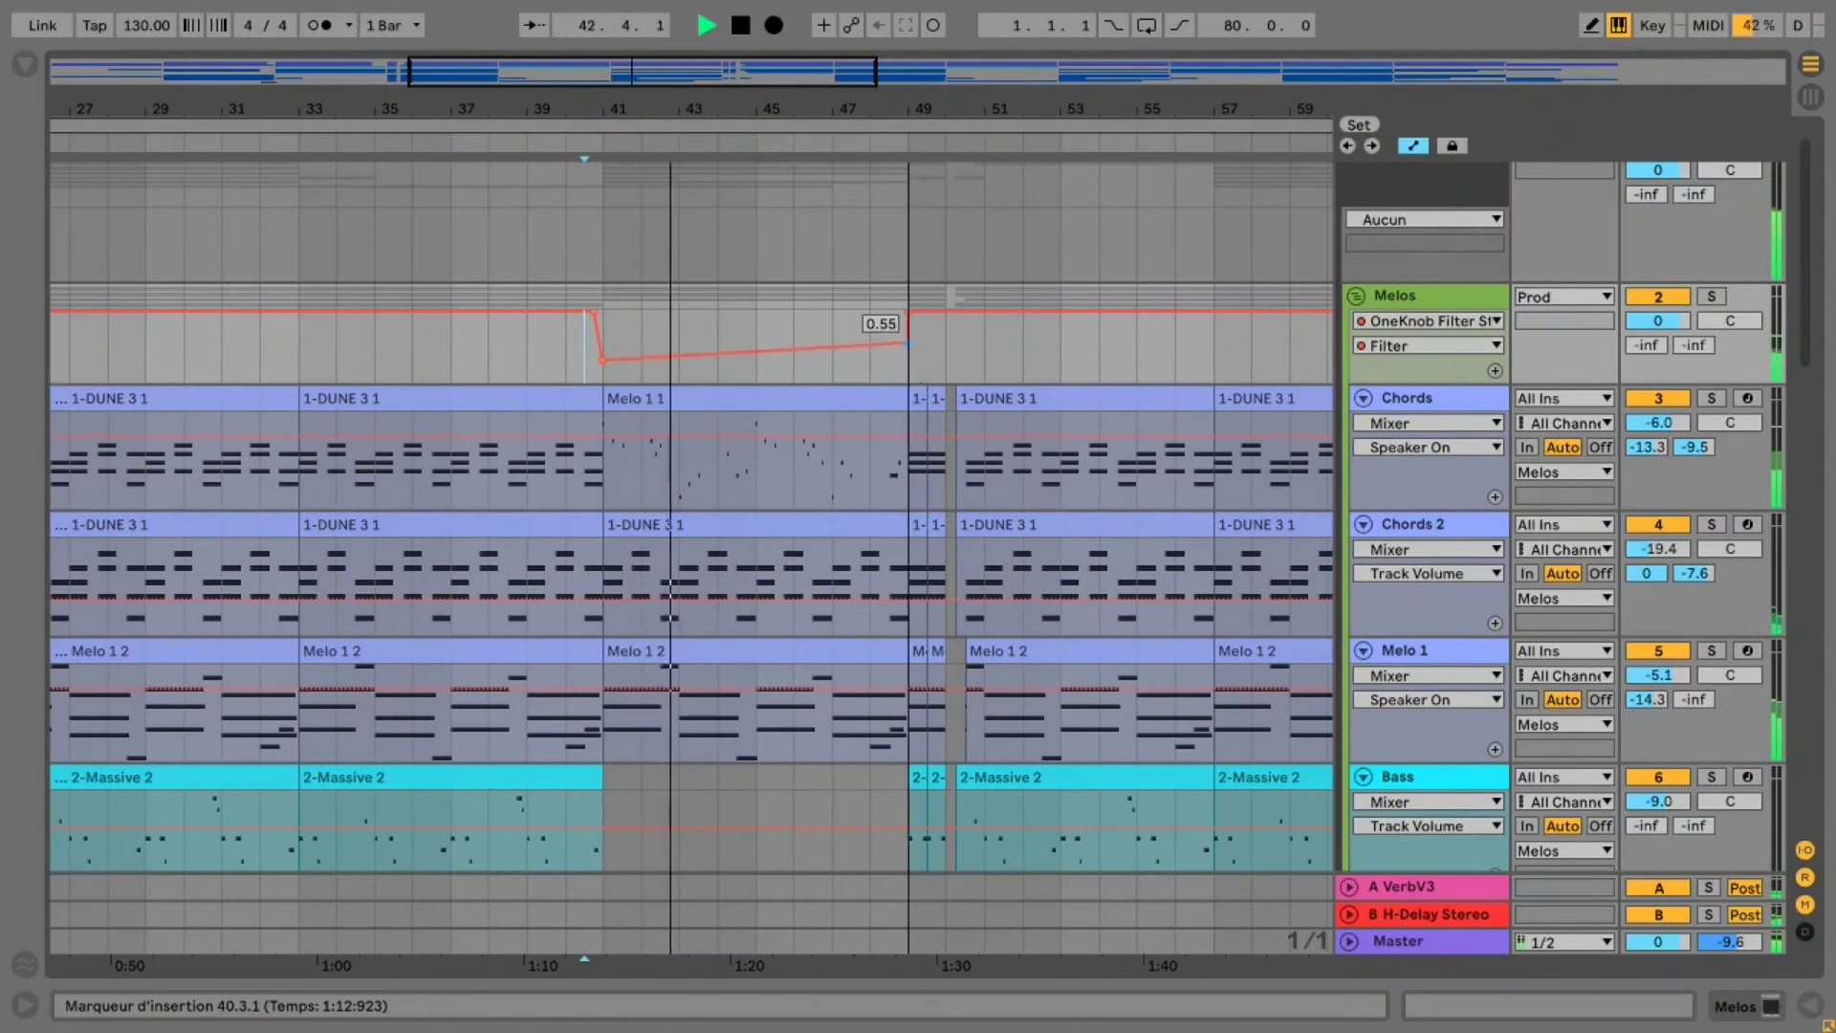
drag(818, 84, 779, 162)
click(792, 352)
Add a filter breakpoint at about 0.86 just before bar 49, remove the low breakpoint at bar 49, and stop playback
drag(783, 364, 834, 323)
drag(722, 73, 722, 110)
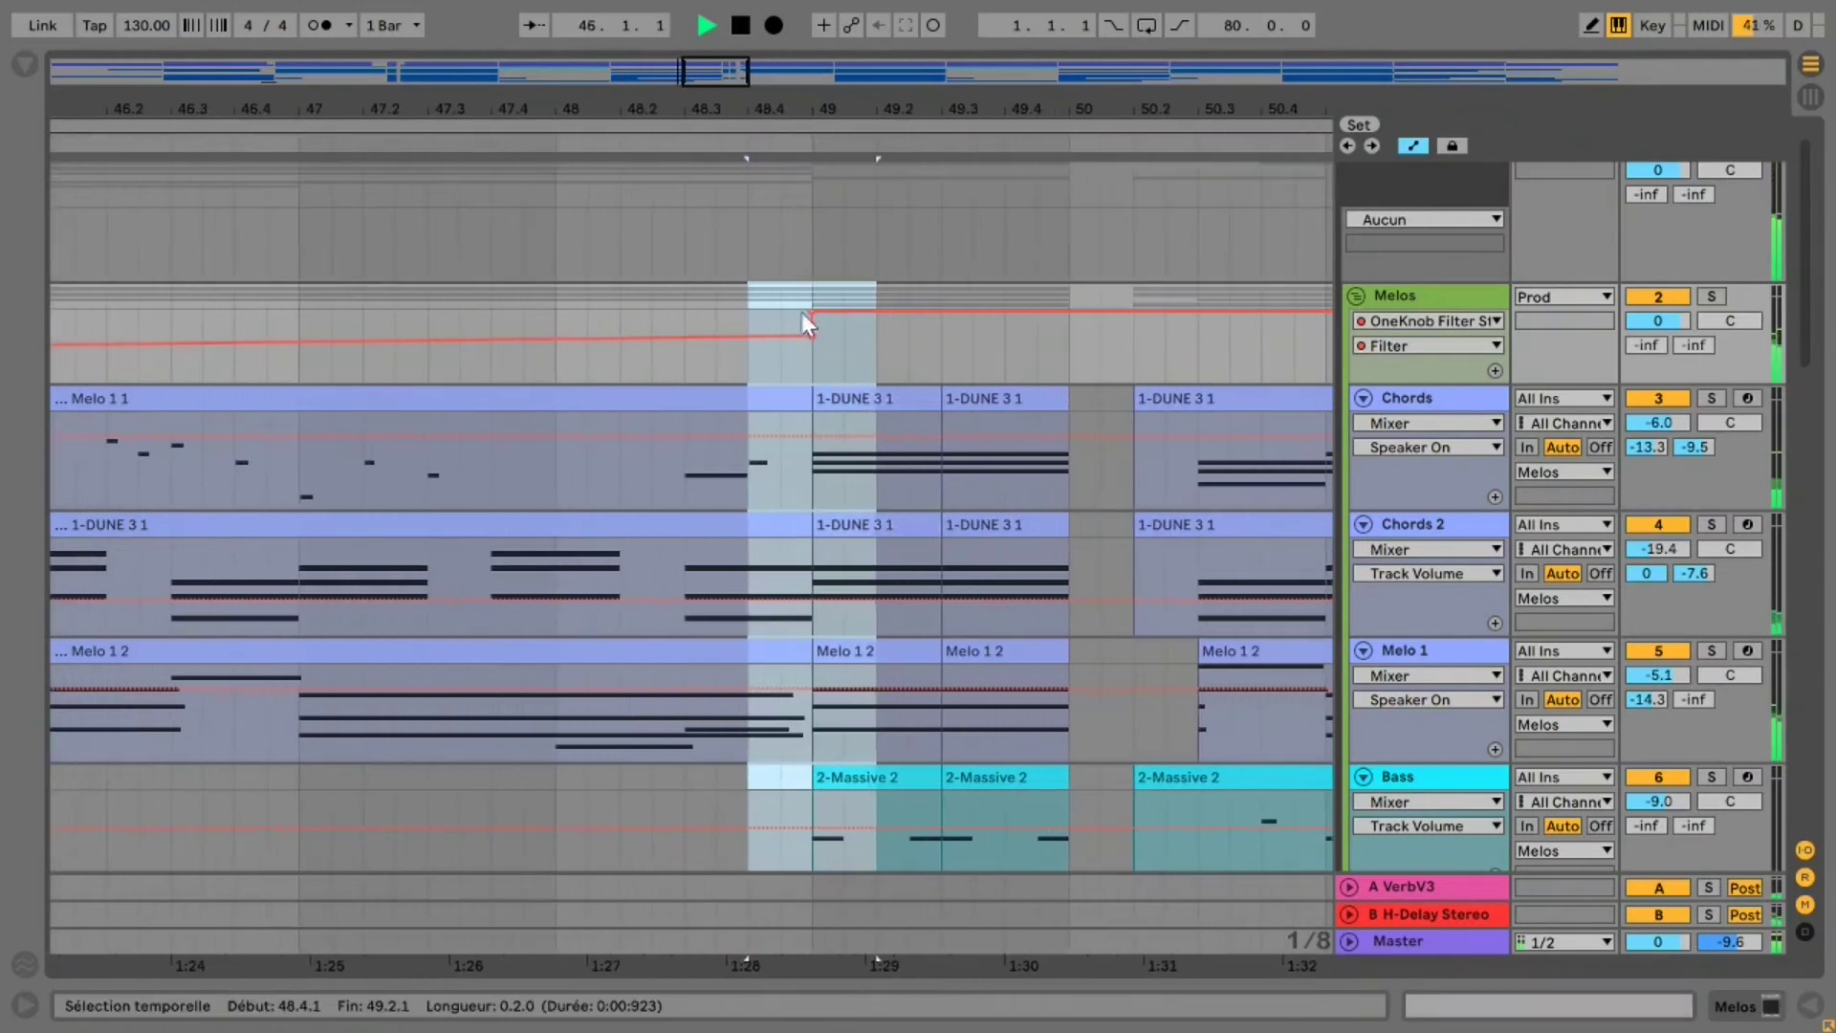
drag(803, 354, 778, 326)
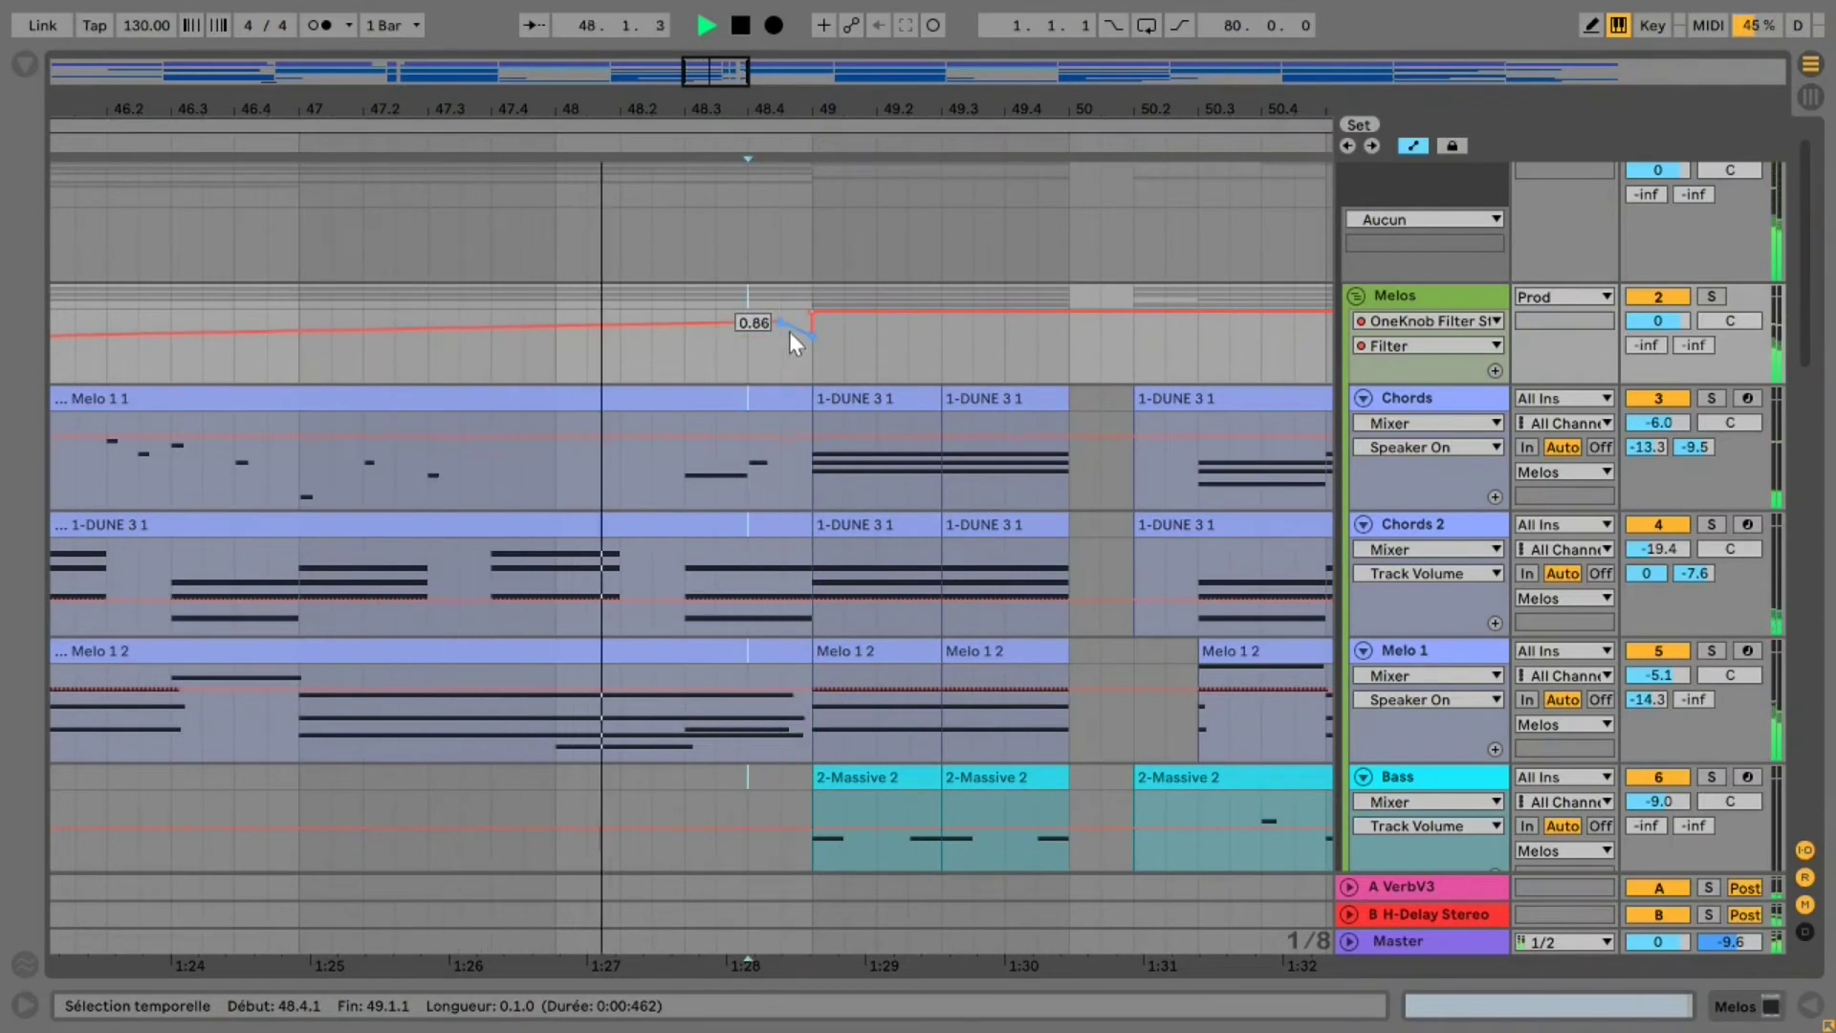
click(811, 335)
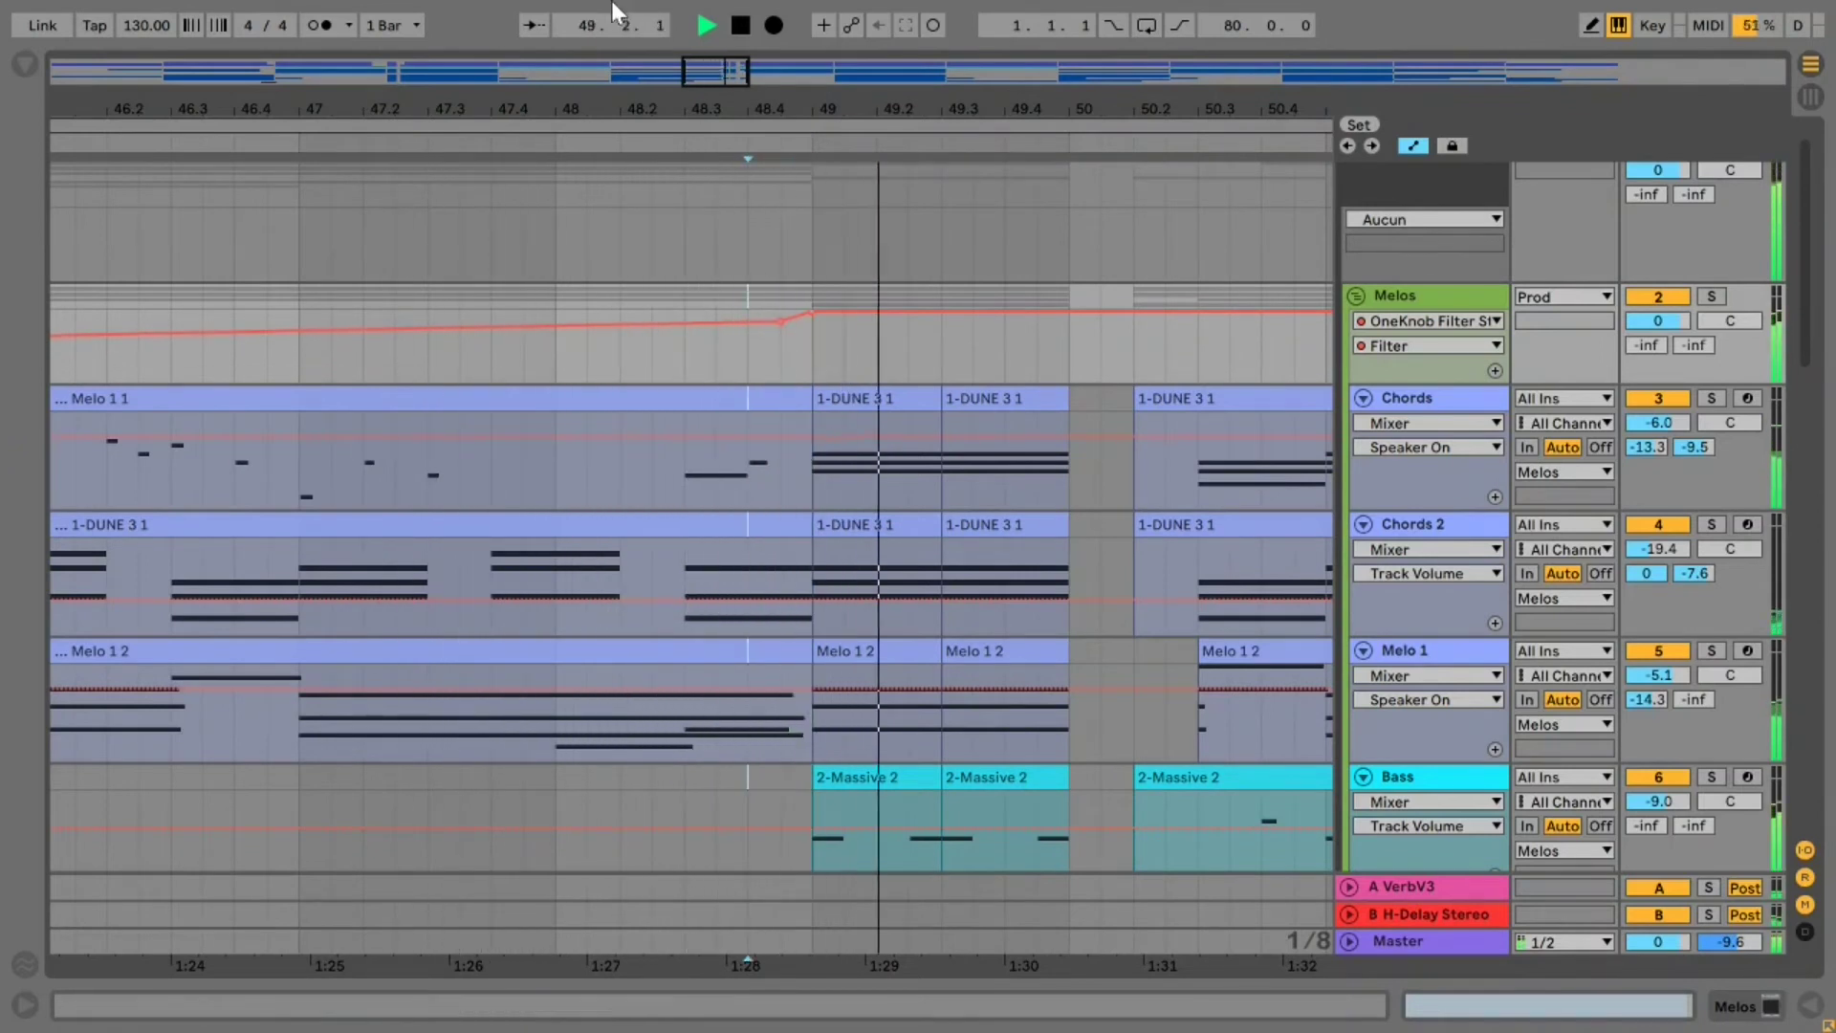
key(space)
Reshape the filter automation to ramp up from about 0.53 at 48.4.1 to the full level at bar 49, and audition from 48.2.1
mouse_move(748, 354)
mouse_down()
mouse_move(808, 304)
mouse_move(783, 354)
mouse_up()
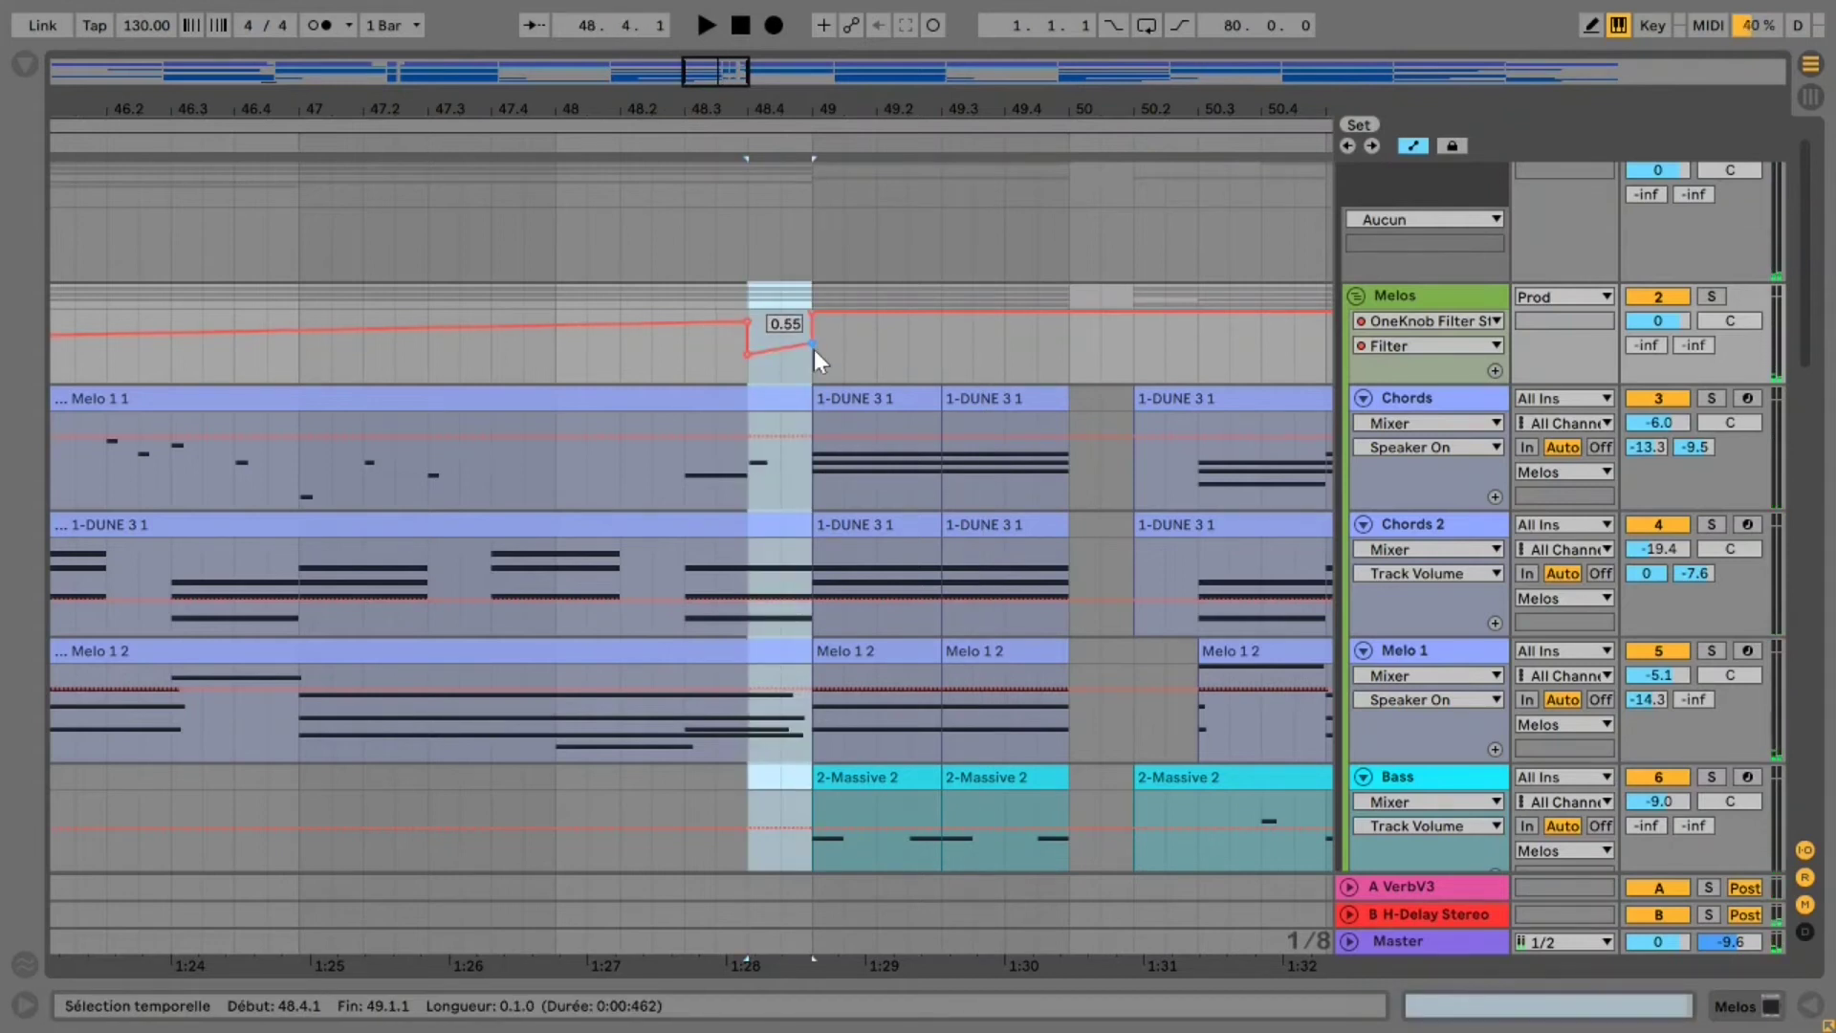
click(782, 360)
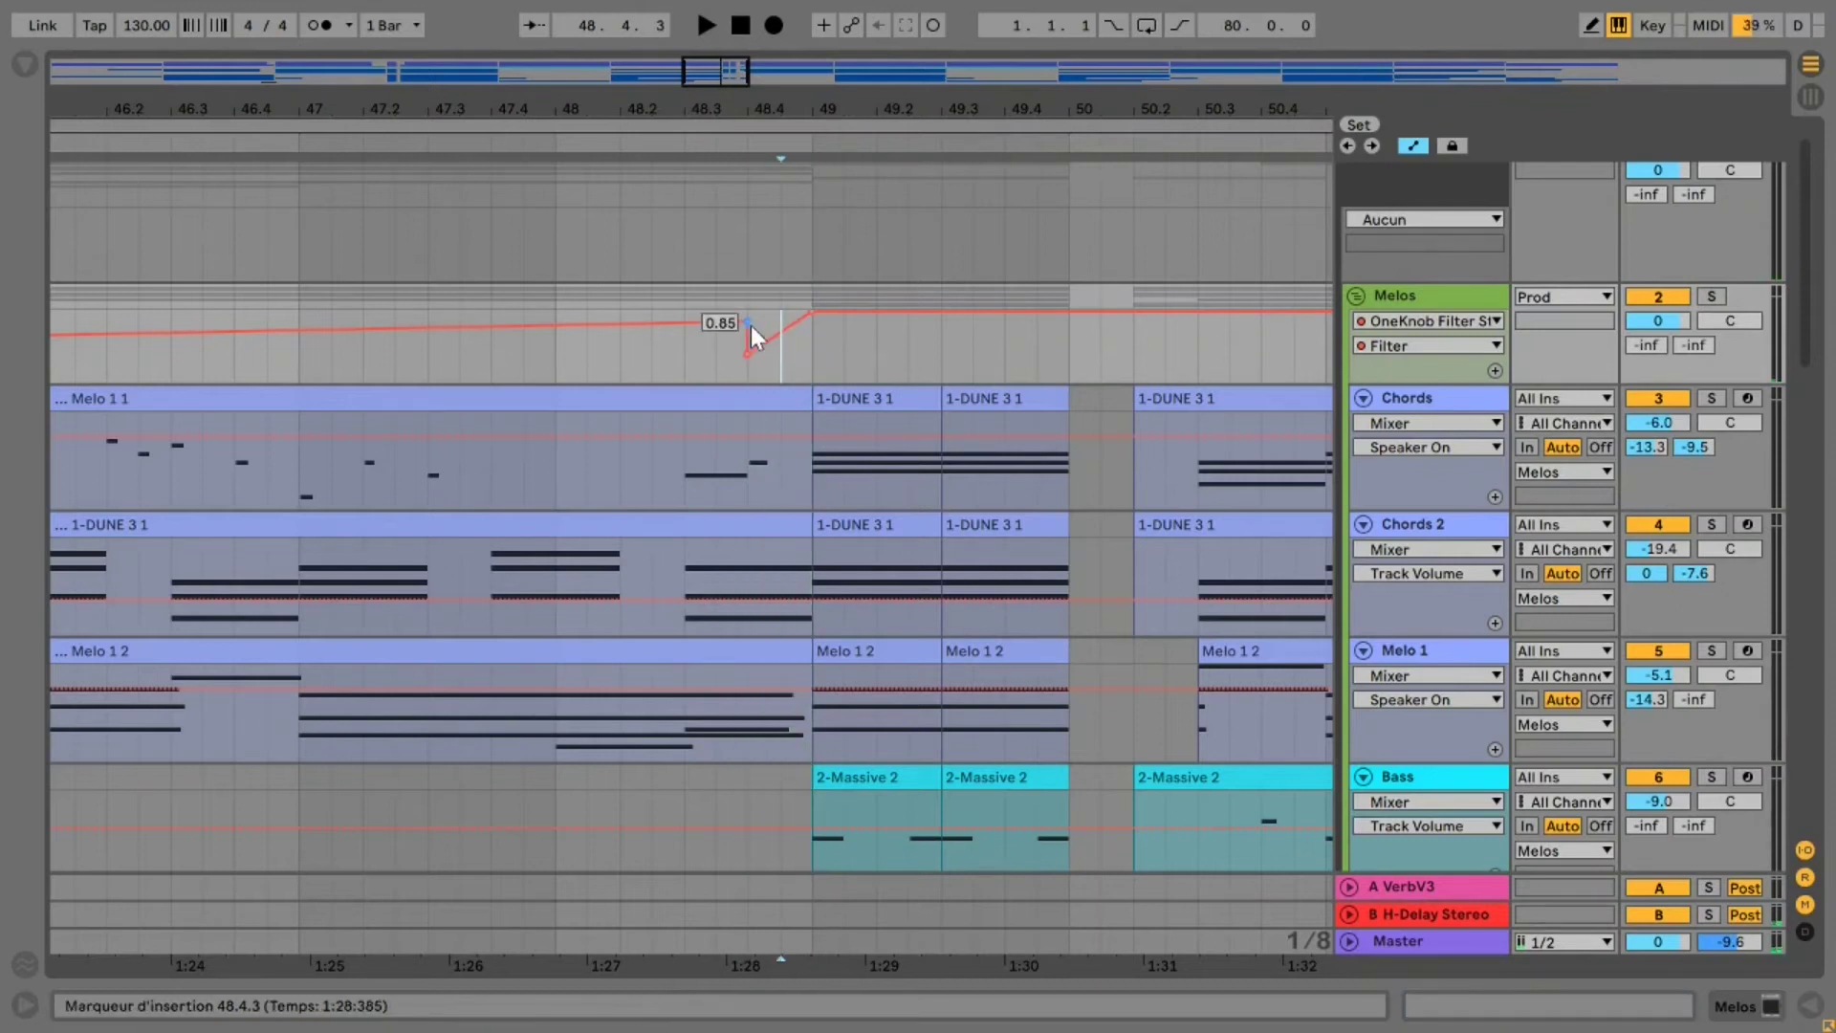
drag(748, 322, 748, 346)
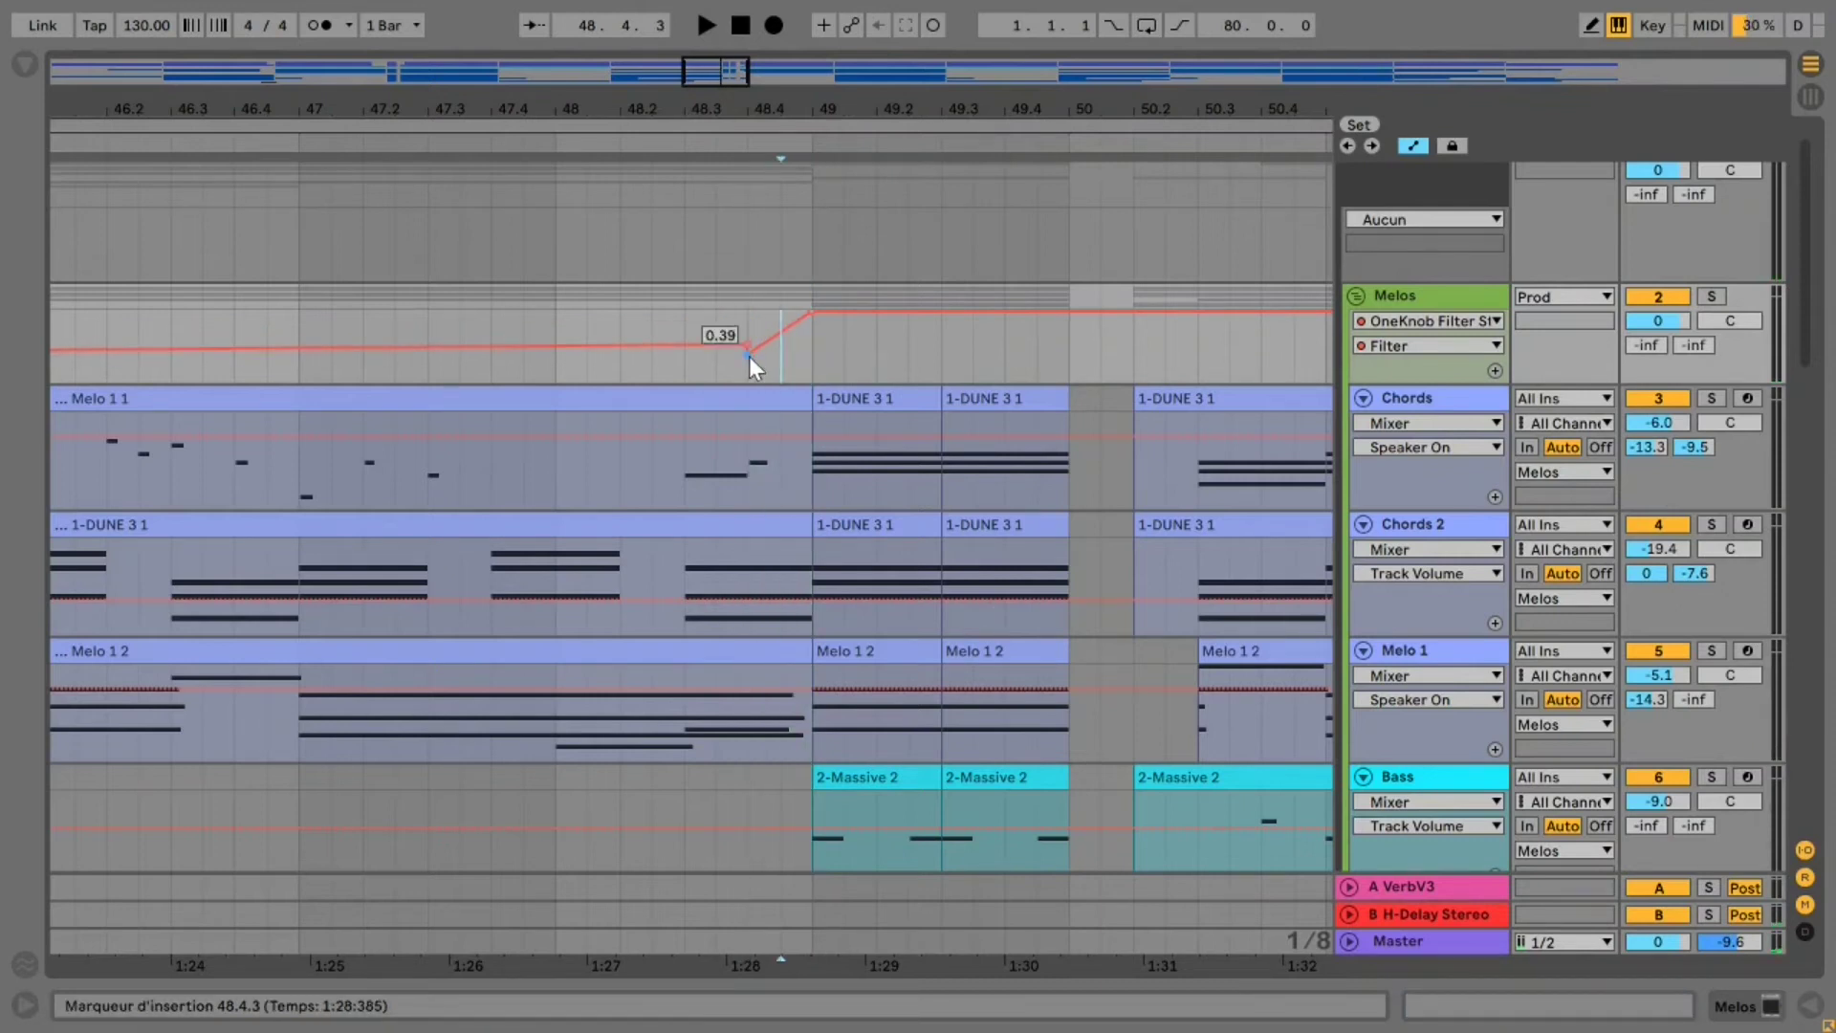
click(620, 313)
key(space)
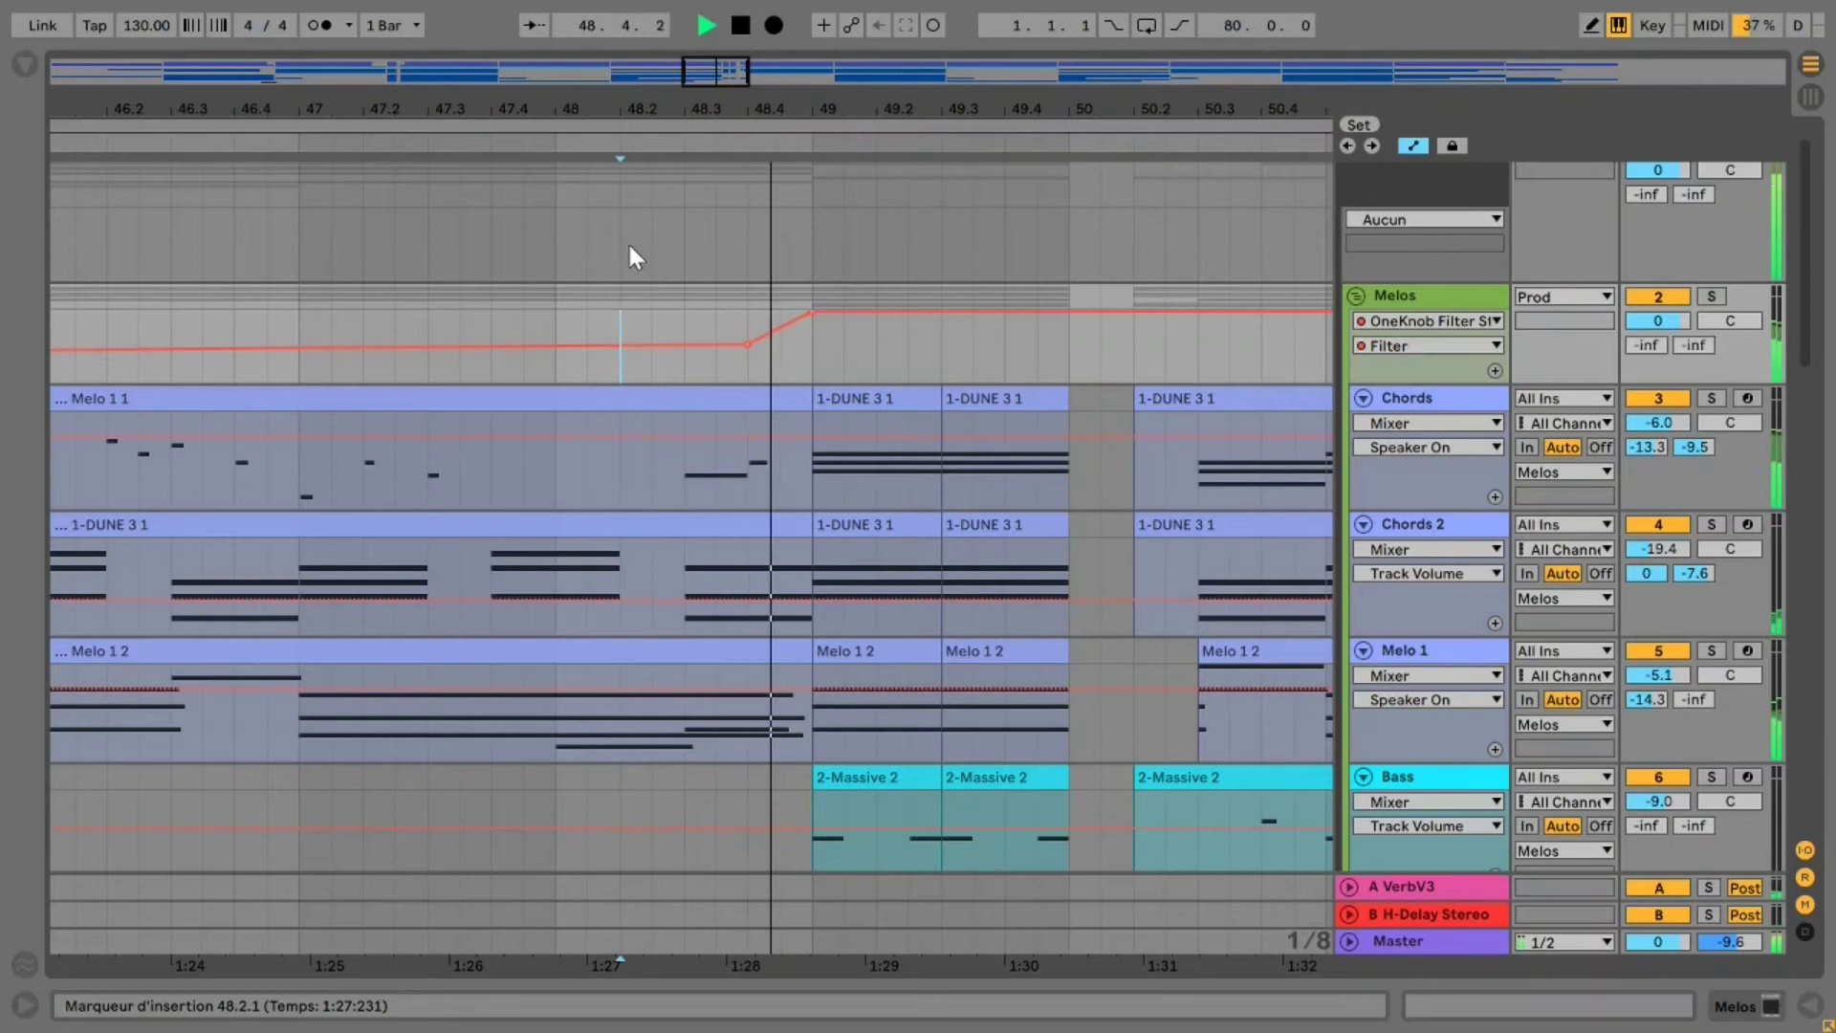
key(space)
Play the filtered section from 39.3.1 past bar 50 while reviewing the melodic and drum tracks
mouse_move(706, 84)
mouse_down()
mouse_move(686, 65)
mouse_move(582, 64)
mouse_up()
click(550, 353)
key(space)
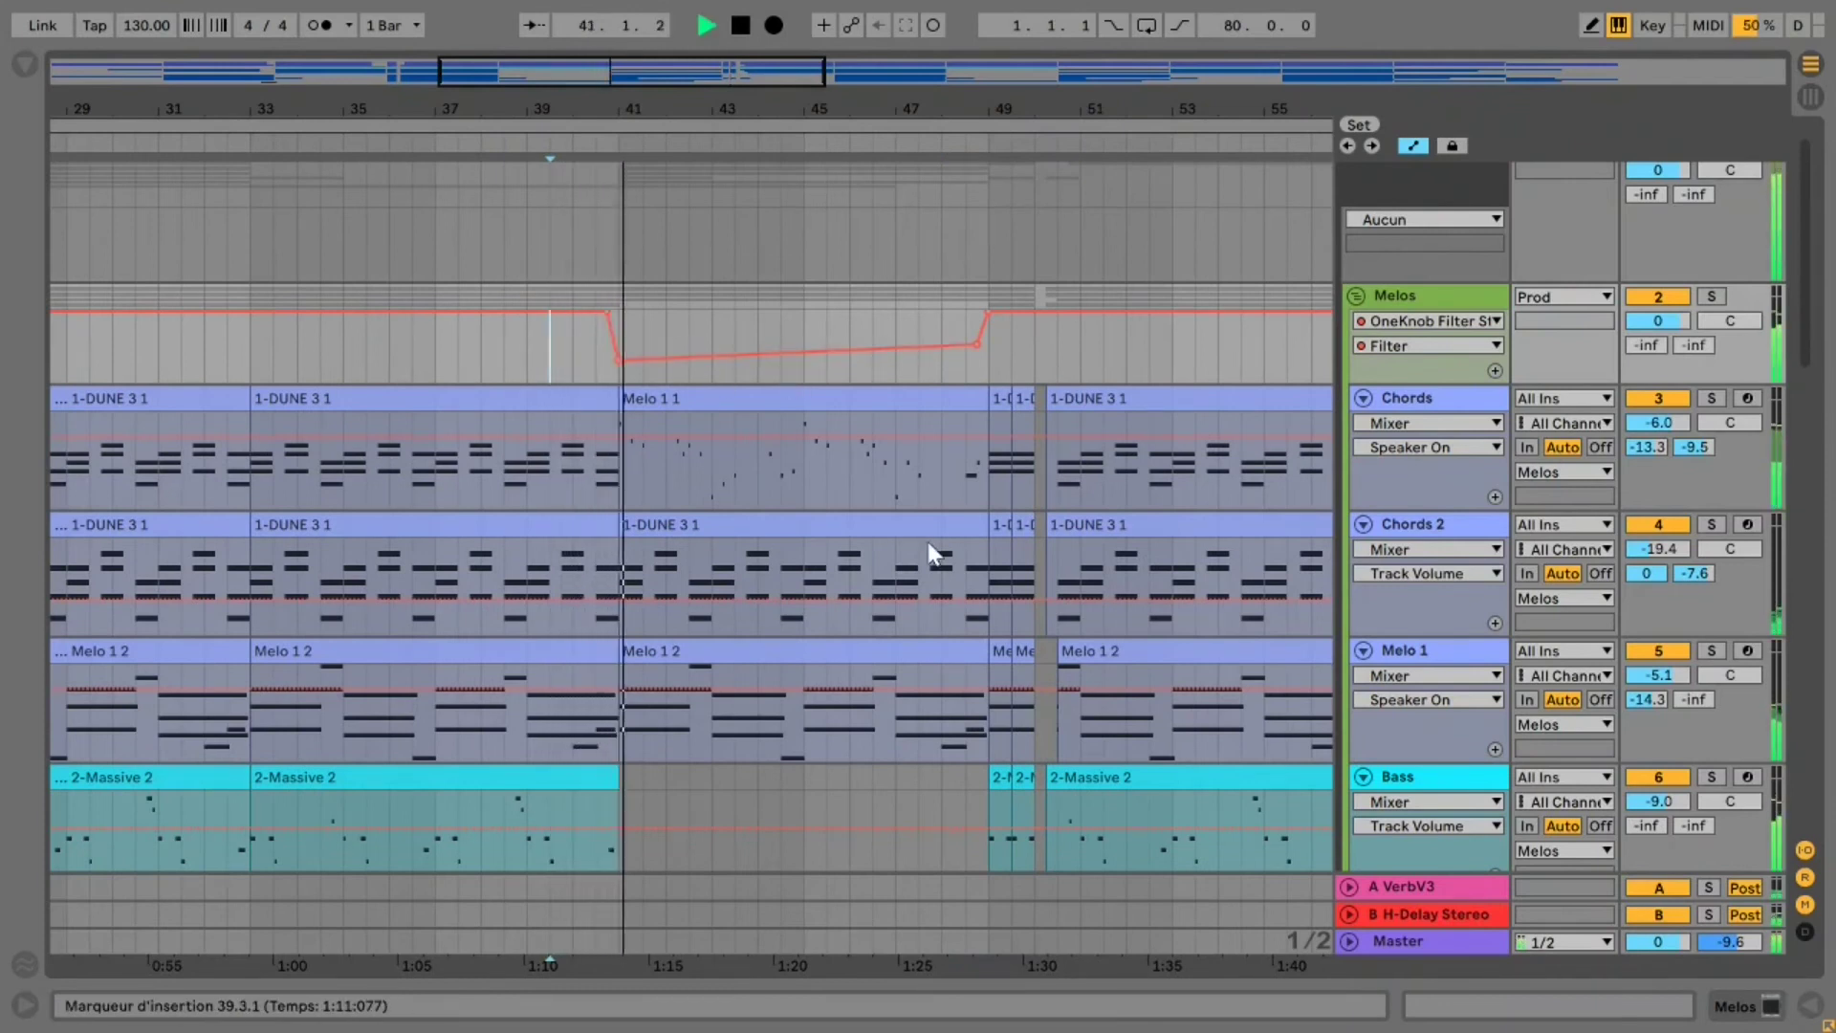
scroll(1007, 511, down, 2)
scroll(1033, 531, down, 8)
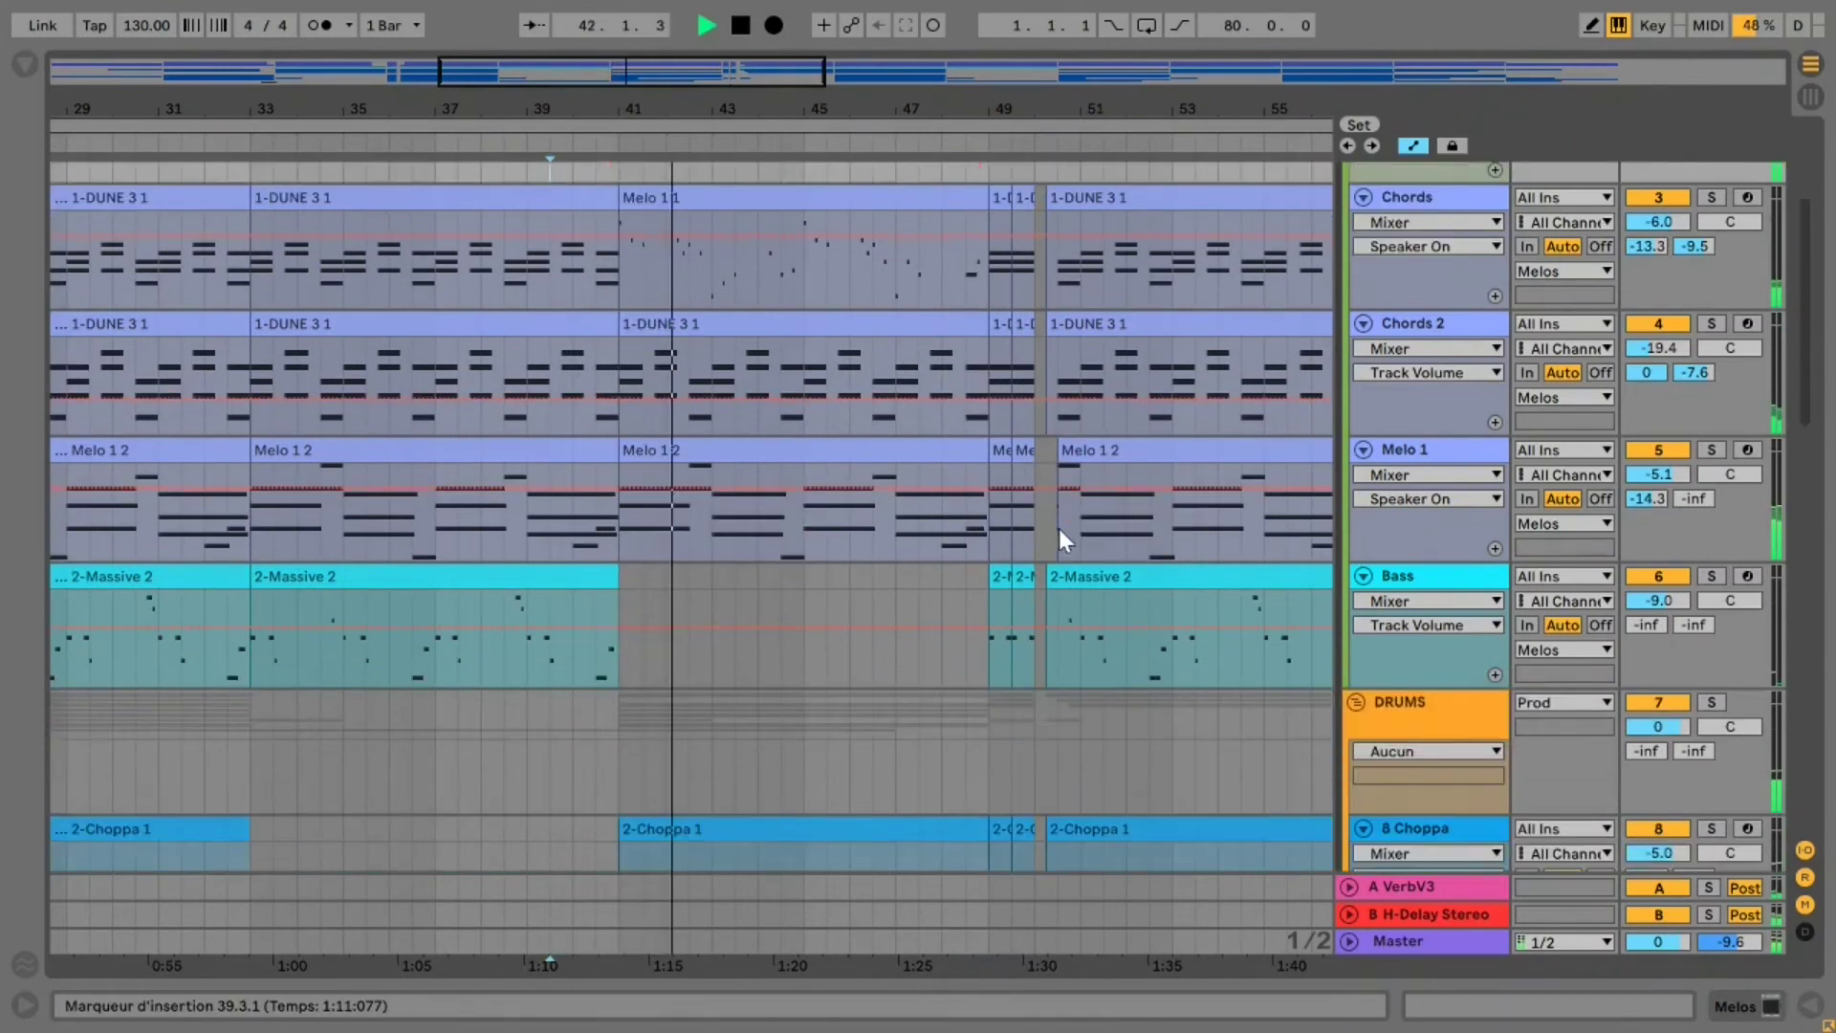
scroll(1039, 557, up, 4)
scroll(1040, 557, up, 6)
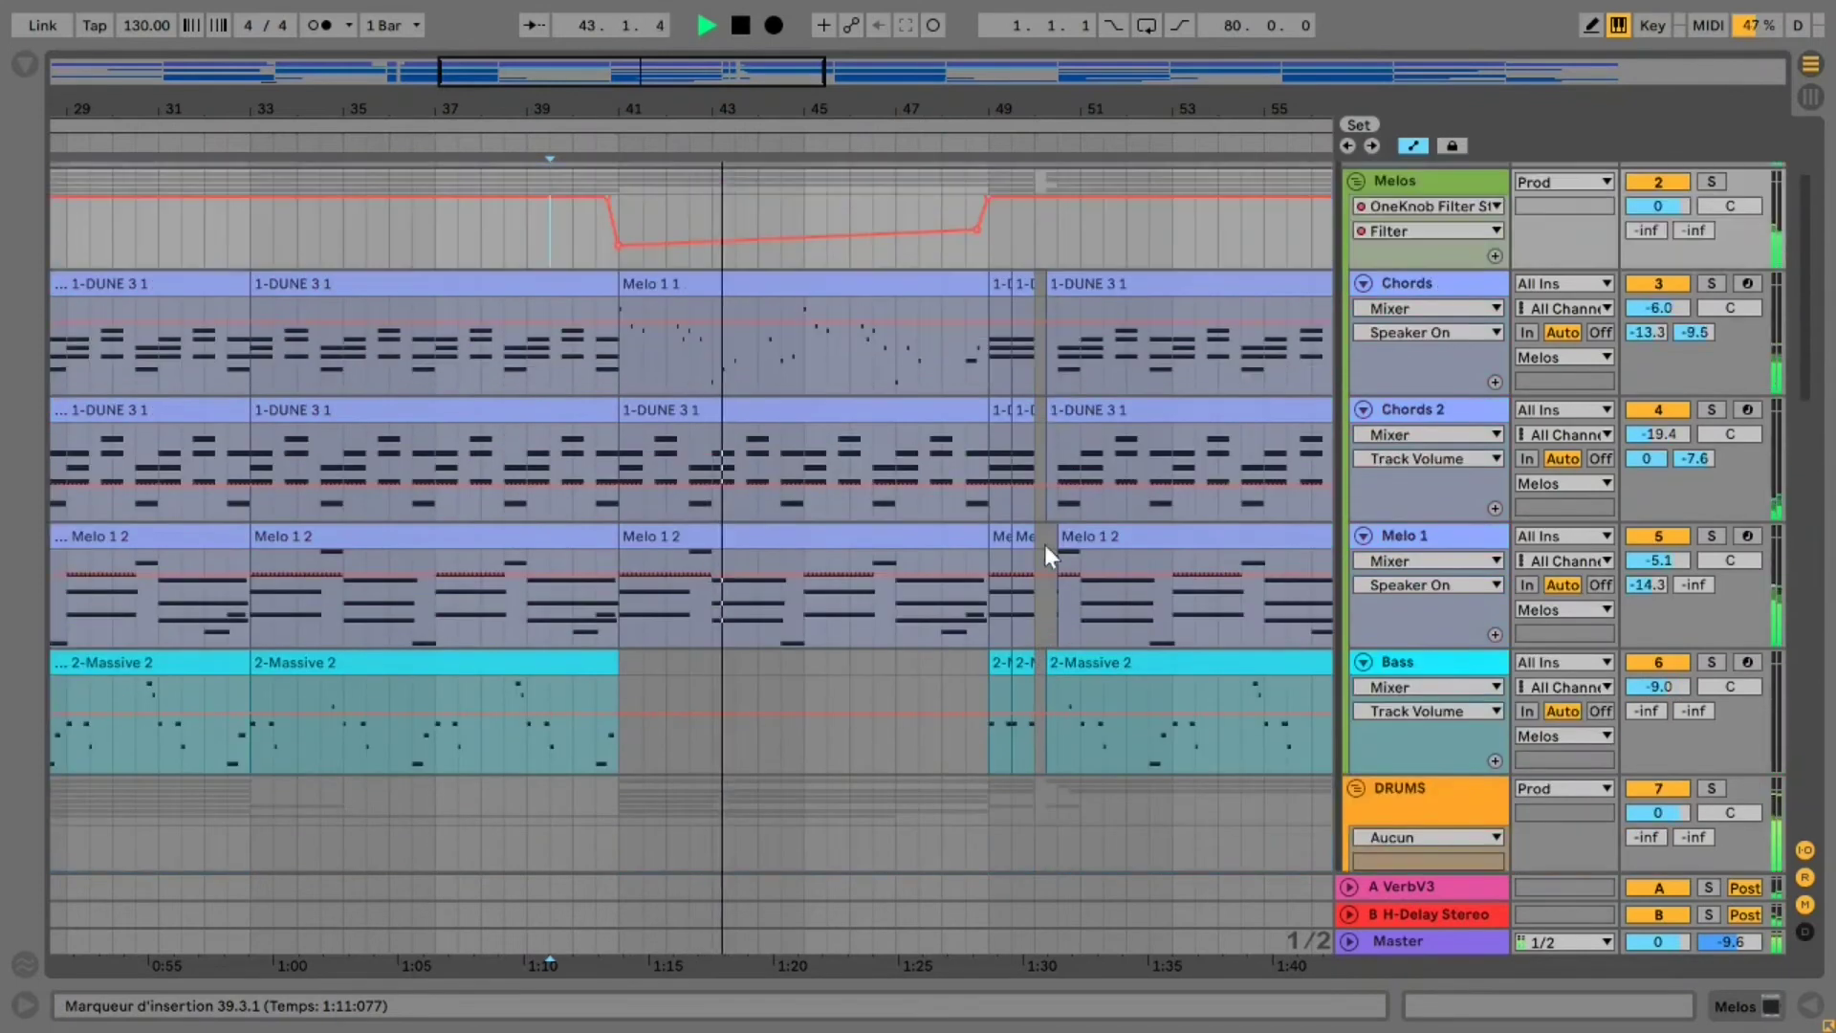
drag(785, 73, 951, 29)
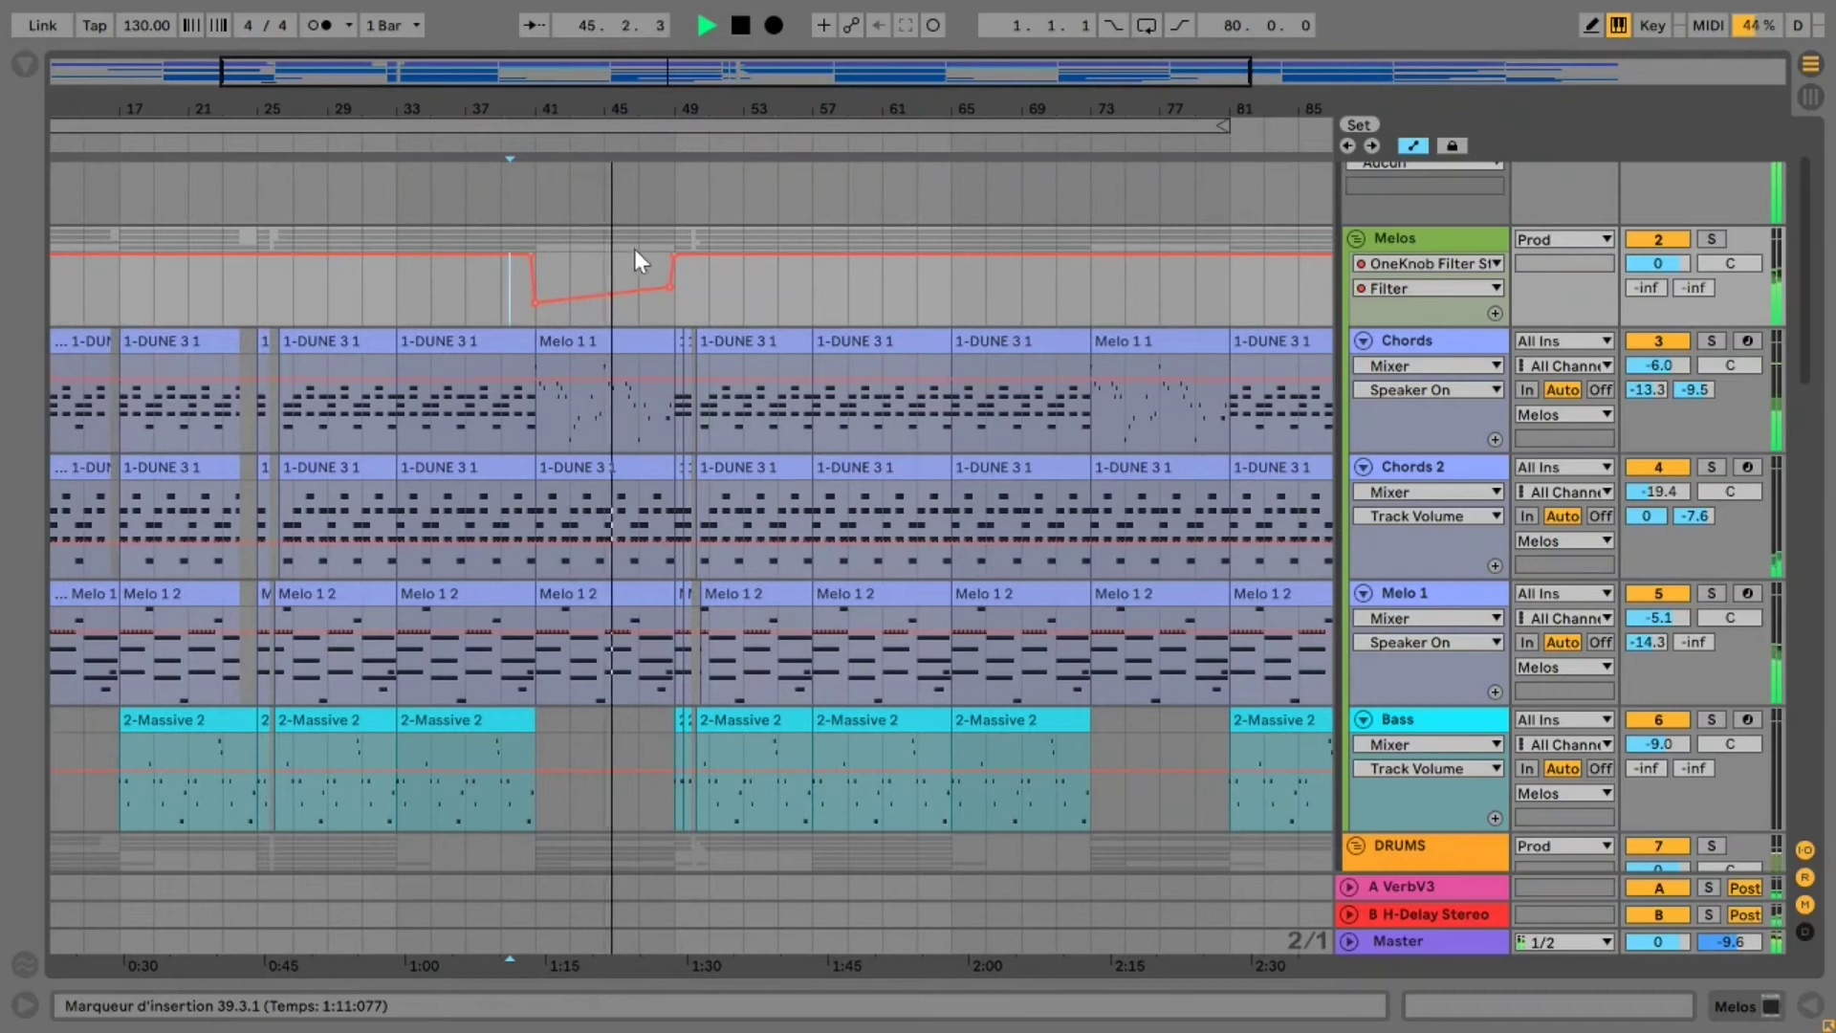
scroll(645, 485, down, 2)
scroll(647, 512, up, 2)
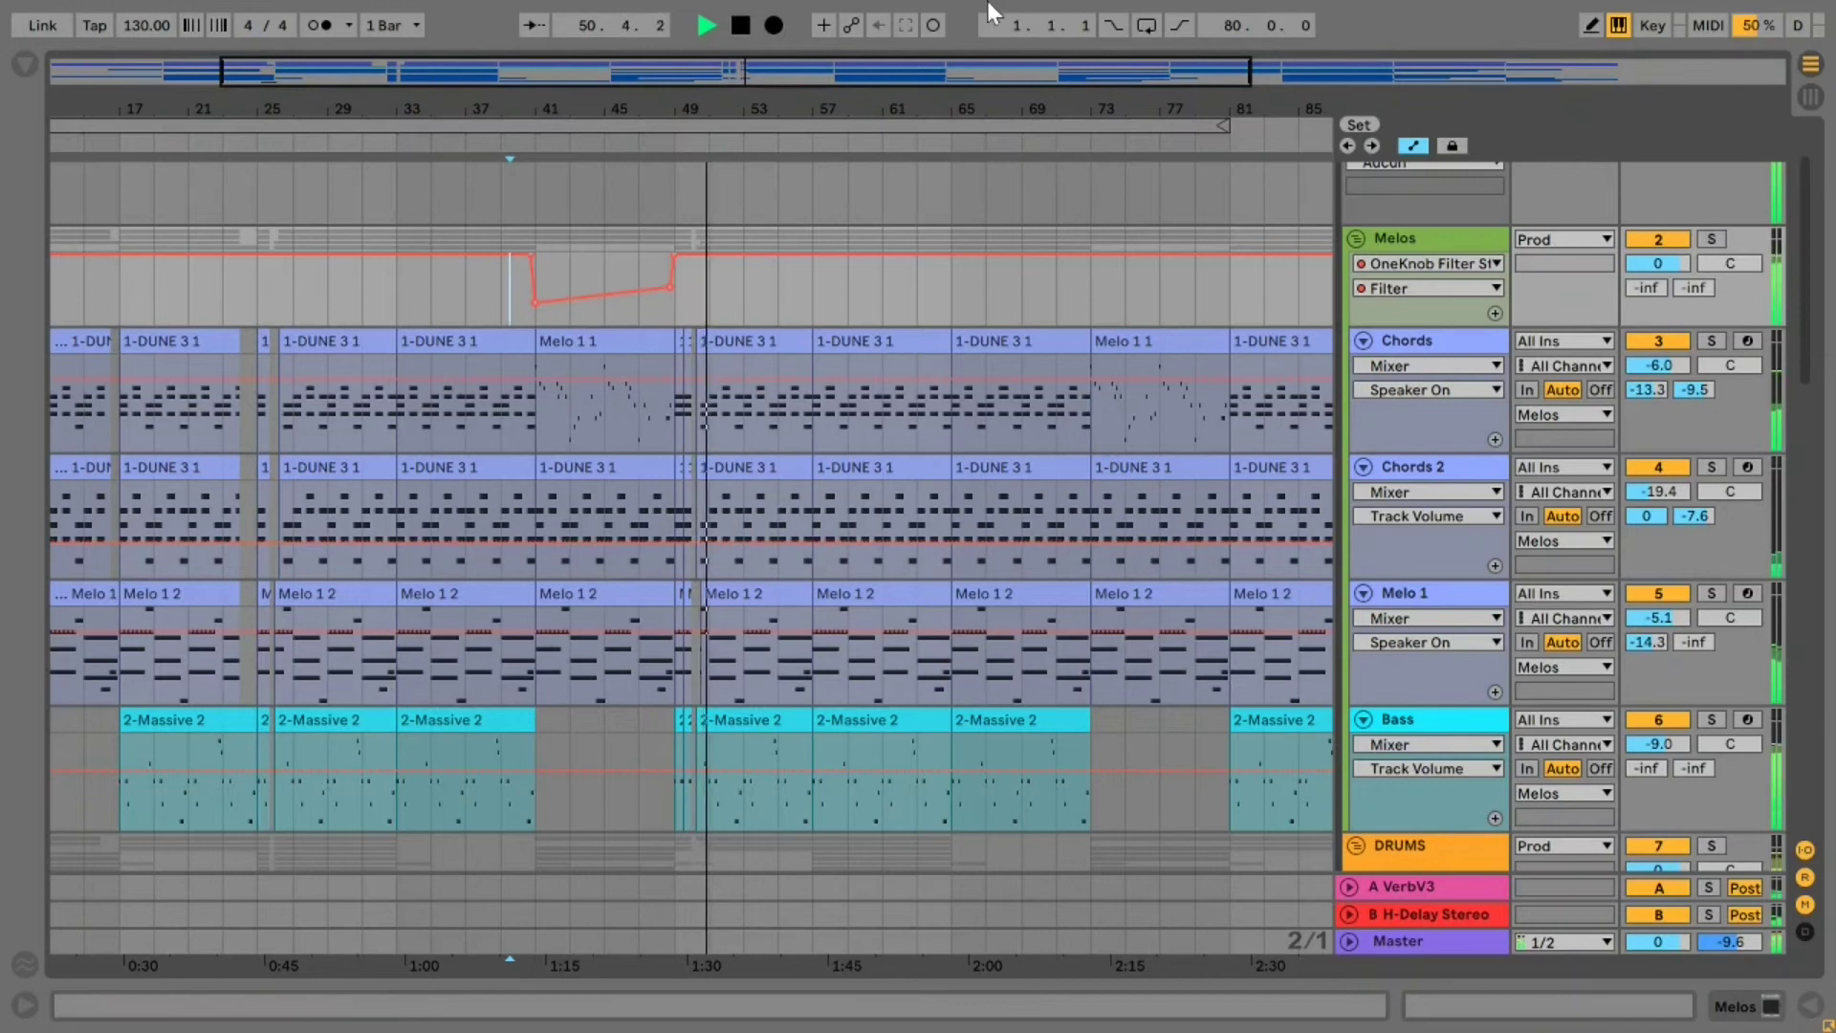
Stop playback and copy the Melos filter automation from bars 41–49 to the second break at bar 73
double_click(1456, 75)
key(space)
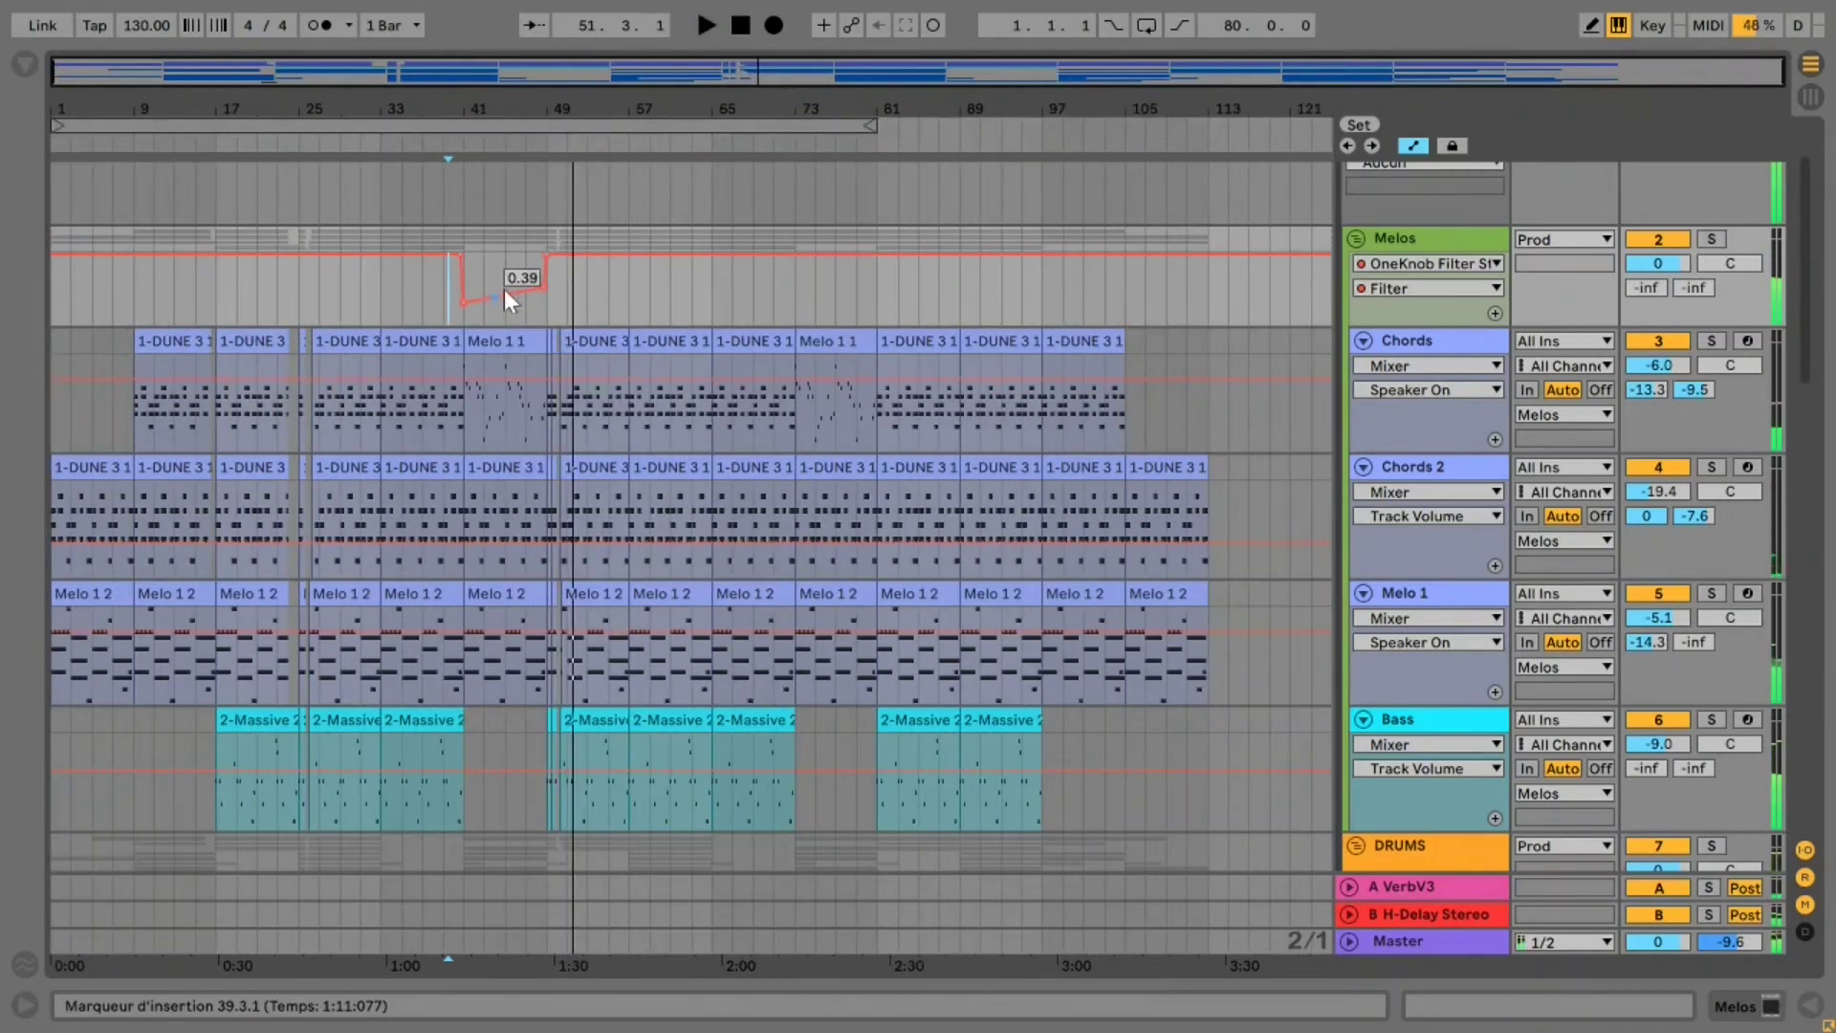
drag(570, 73, 570, 290)
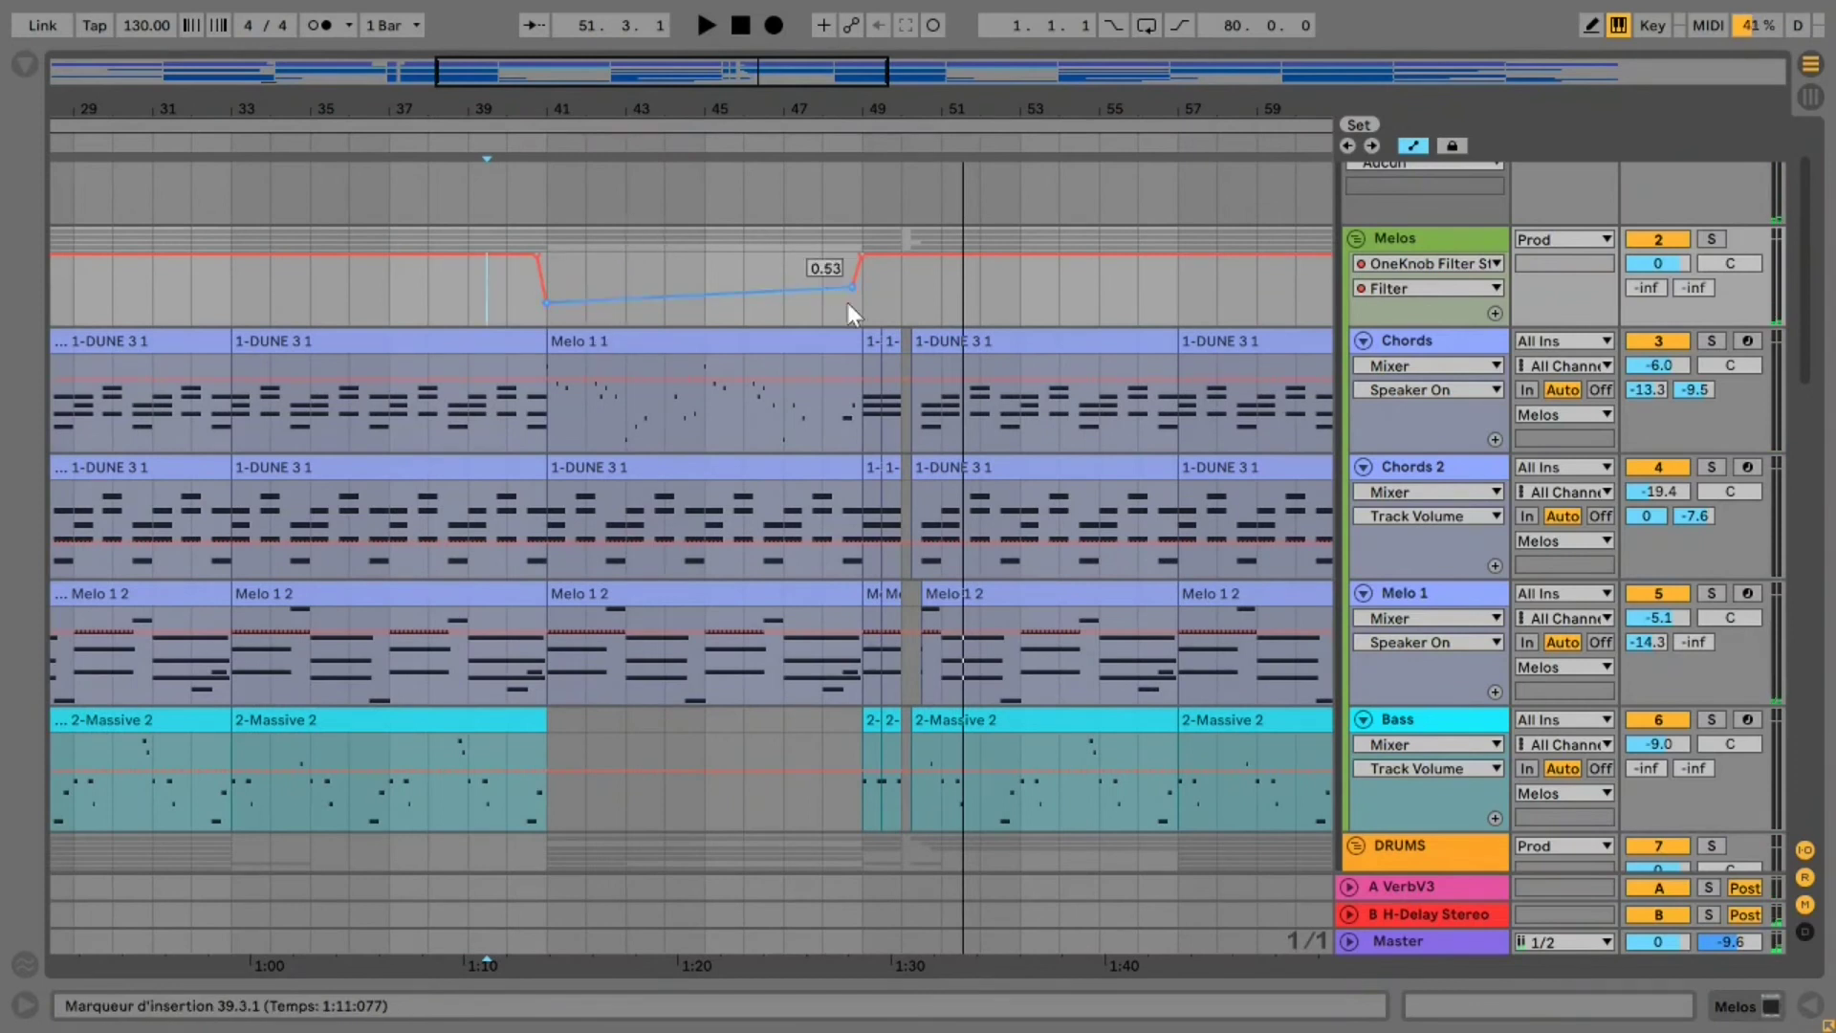
drag(847, 303, 554, 232)
drag(758, 67, 1069, 10)
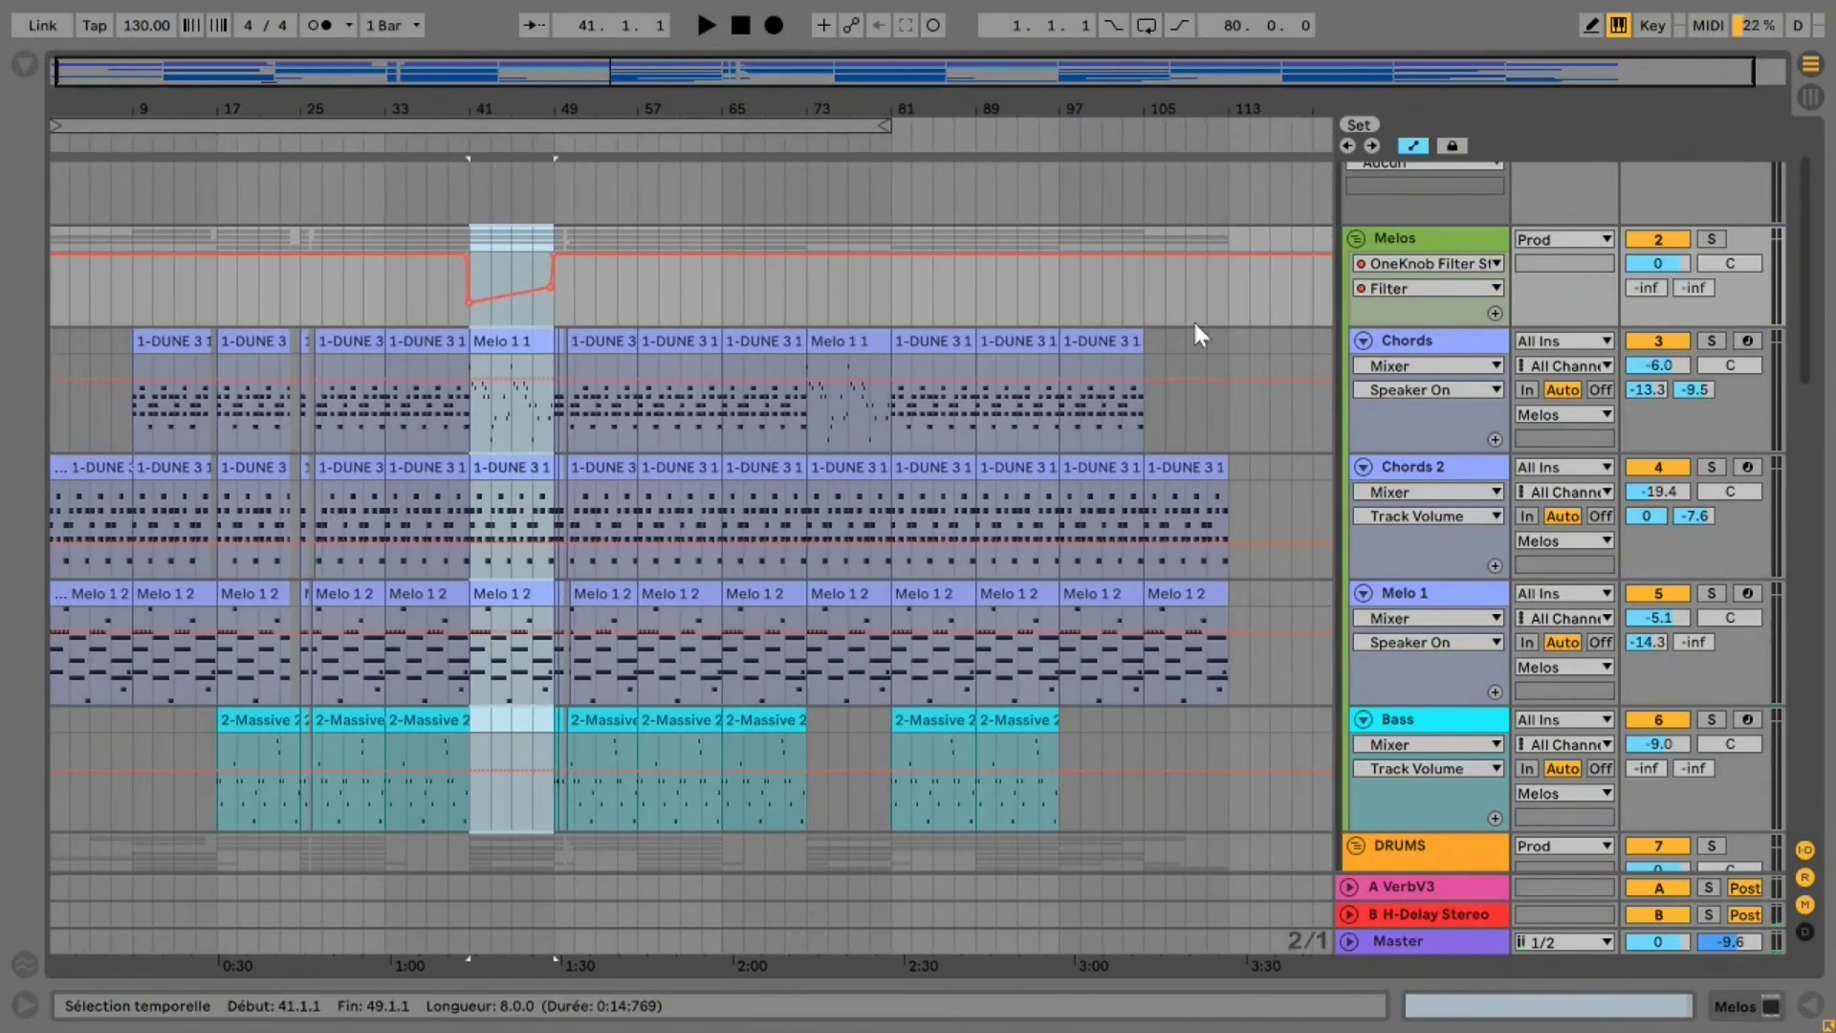
click(806, 300)
key(ctrl+v)
Slope the copied Melos filter drop over the last beat before bar 73, and audition the transition from 72.1.1
drag(929, 77, 629, 128)
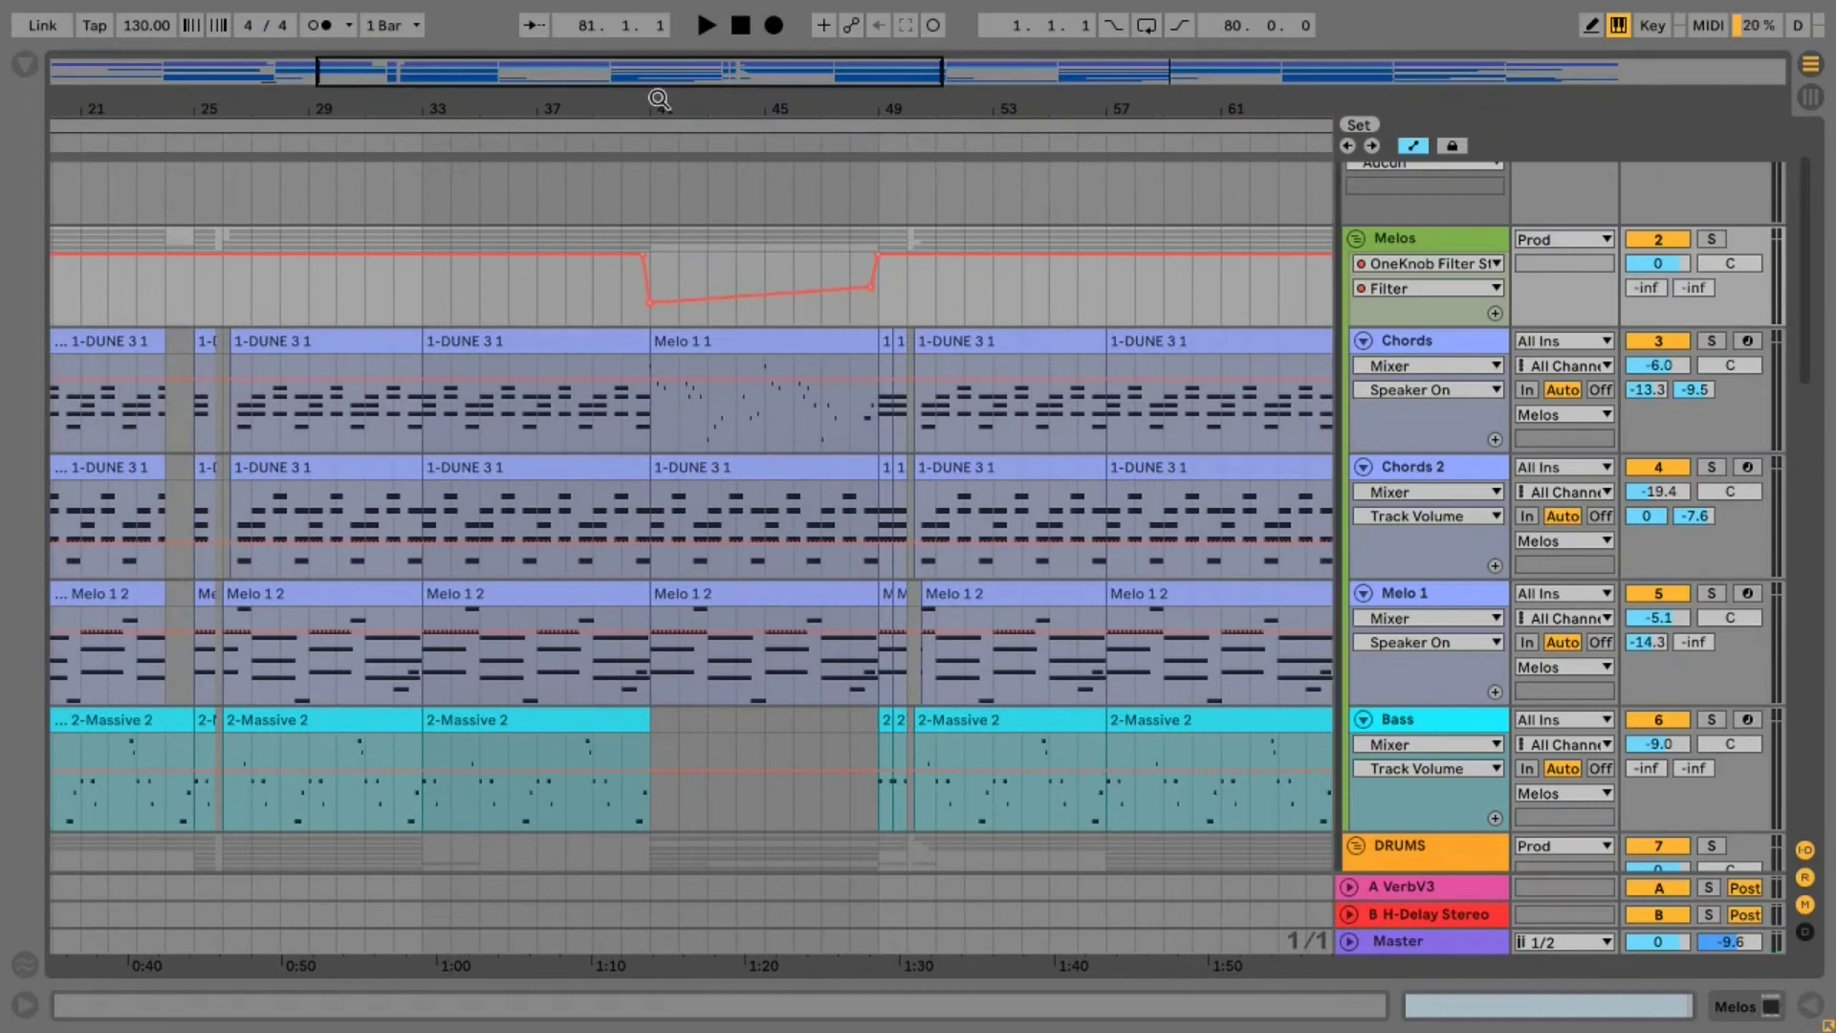
drag(751, 76, 1020, 228)
drag(930, 120, 910, 299)
click(916, 279)
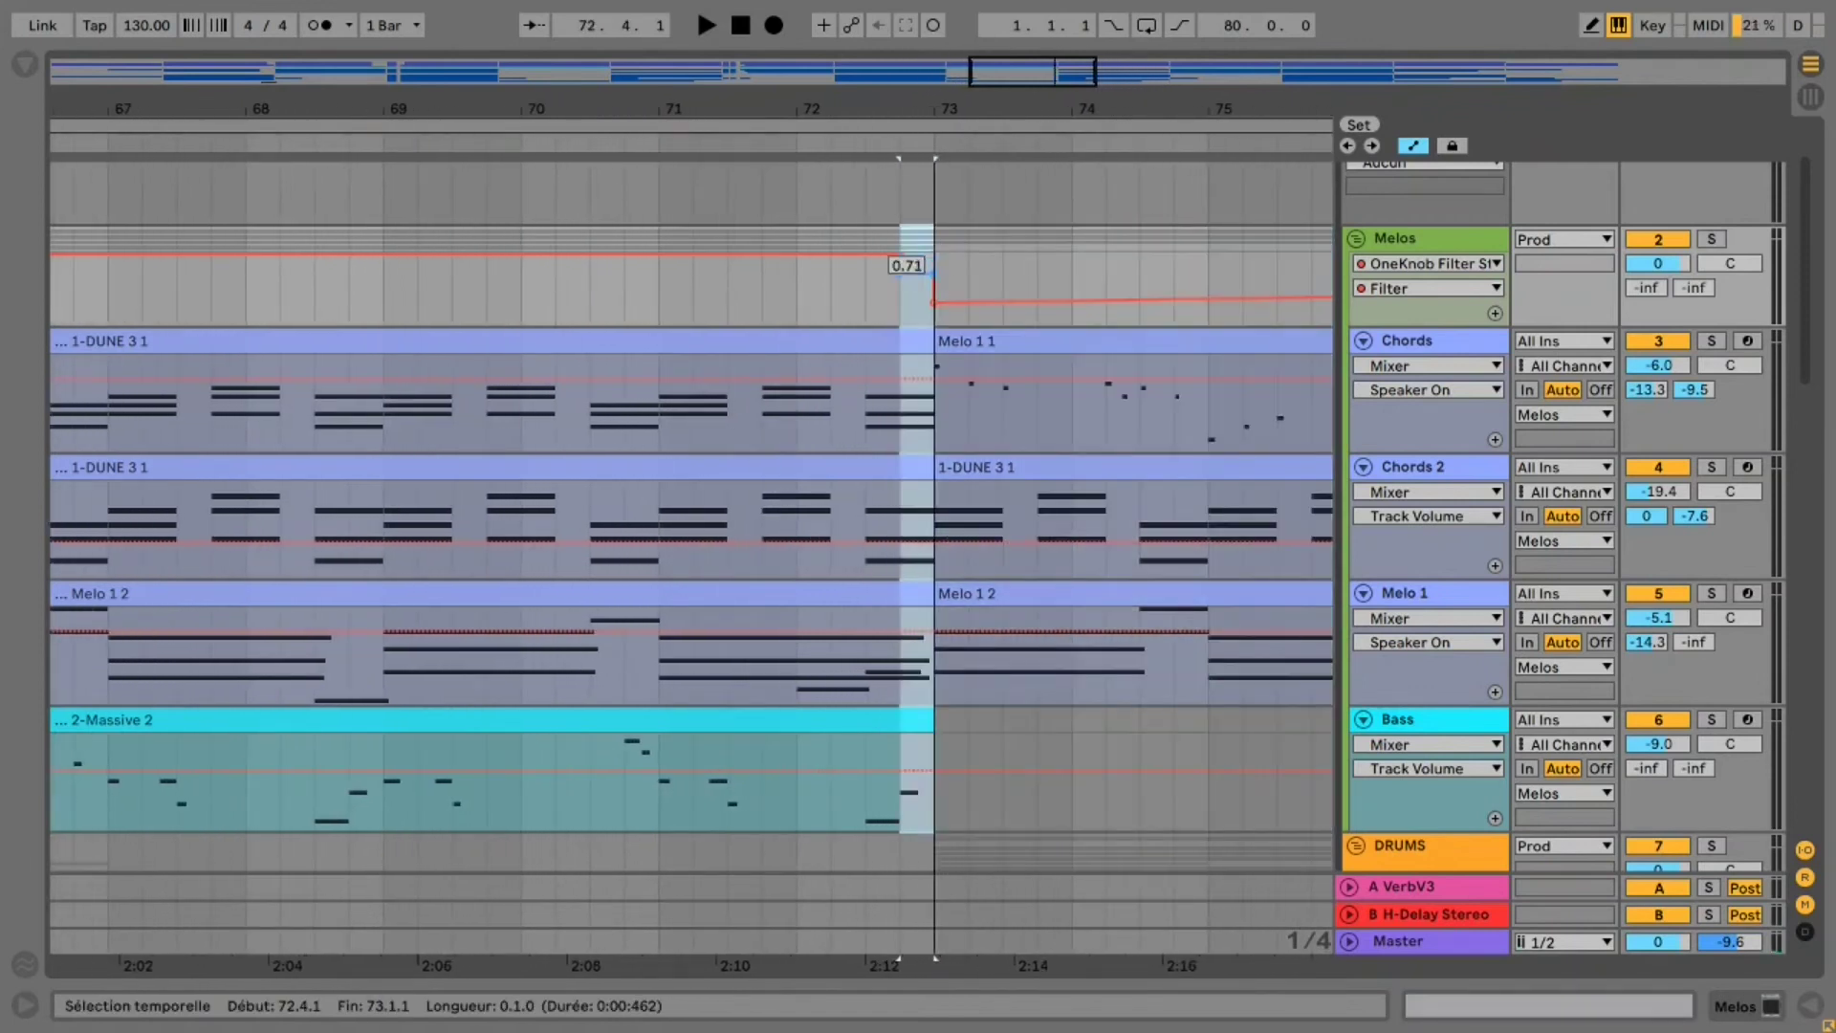
key(space)
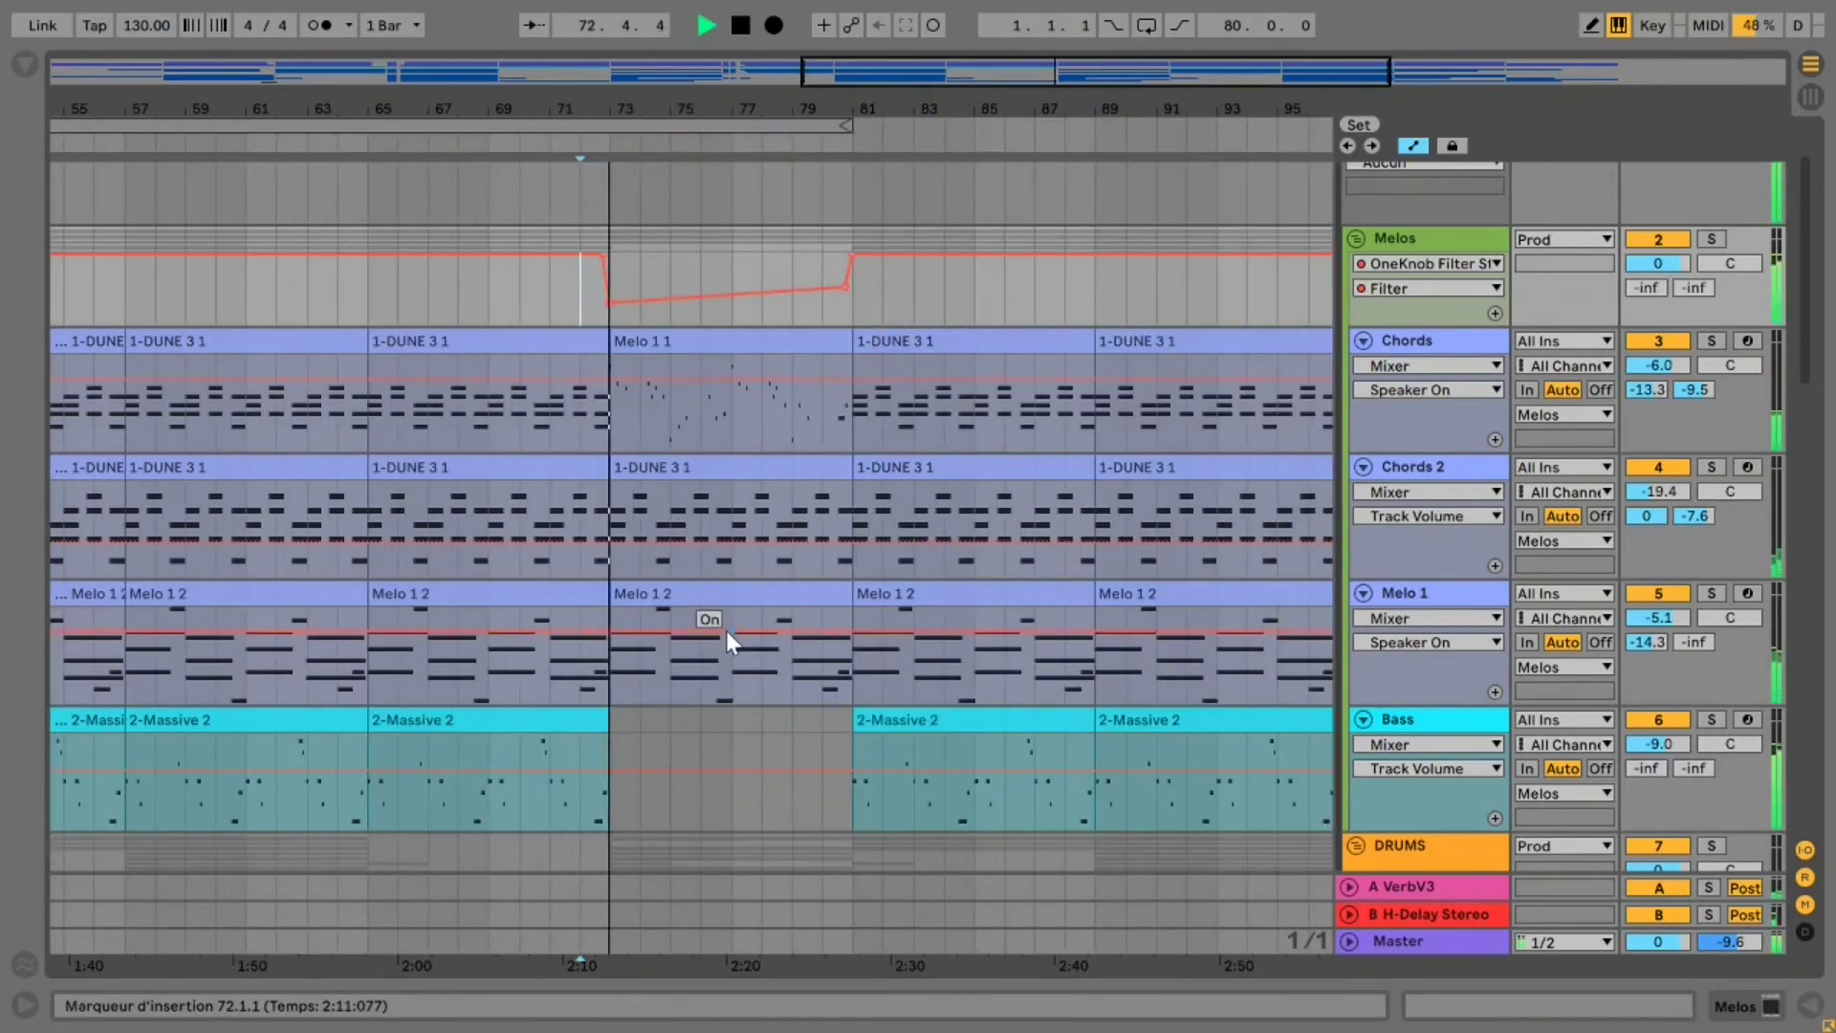
drag(1179, 71, 1180, 9)
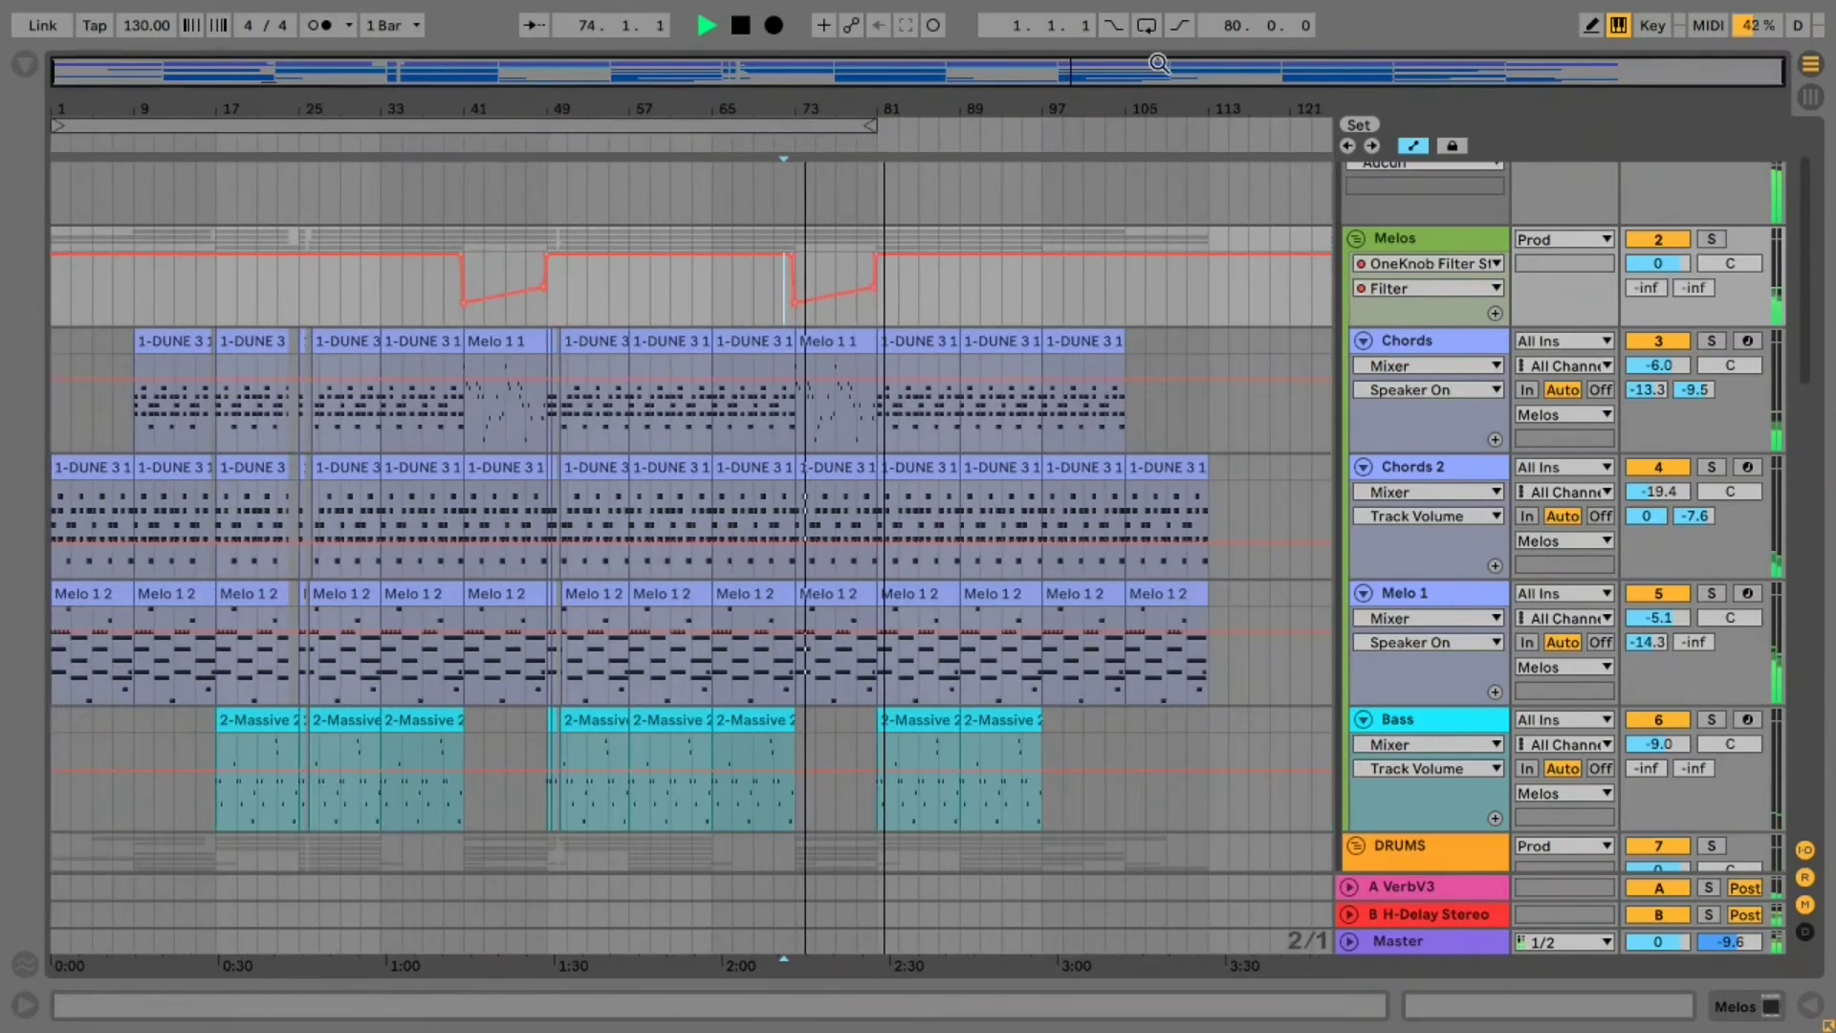
scroll(1137, 432, down, 3)
scroll(1138, 430, up, 4)
key(space)
Ramp the Melos filter automation down to 0.00 between bars 112 and 113
drag(1562, 71, 1546, 215)
drag(935, 334, 891, 333)
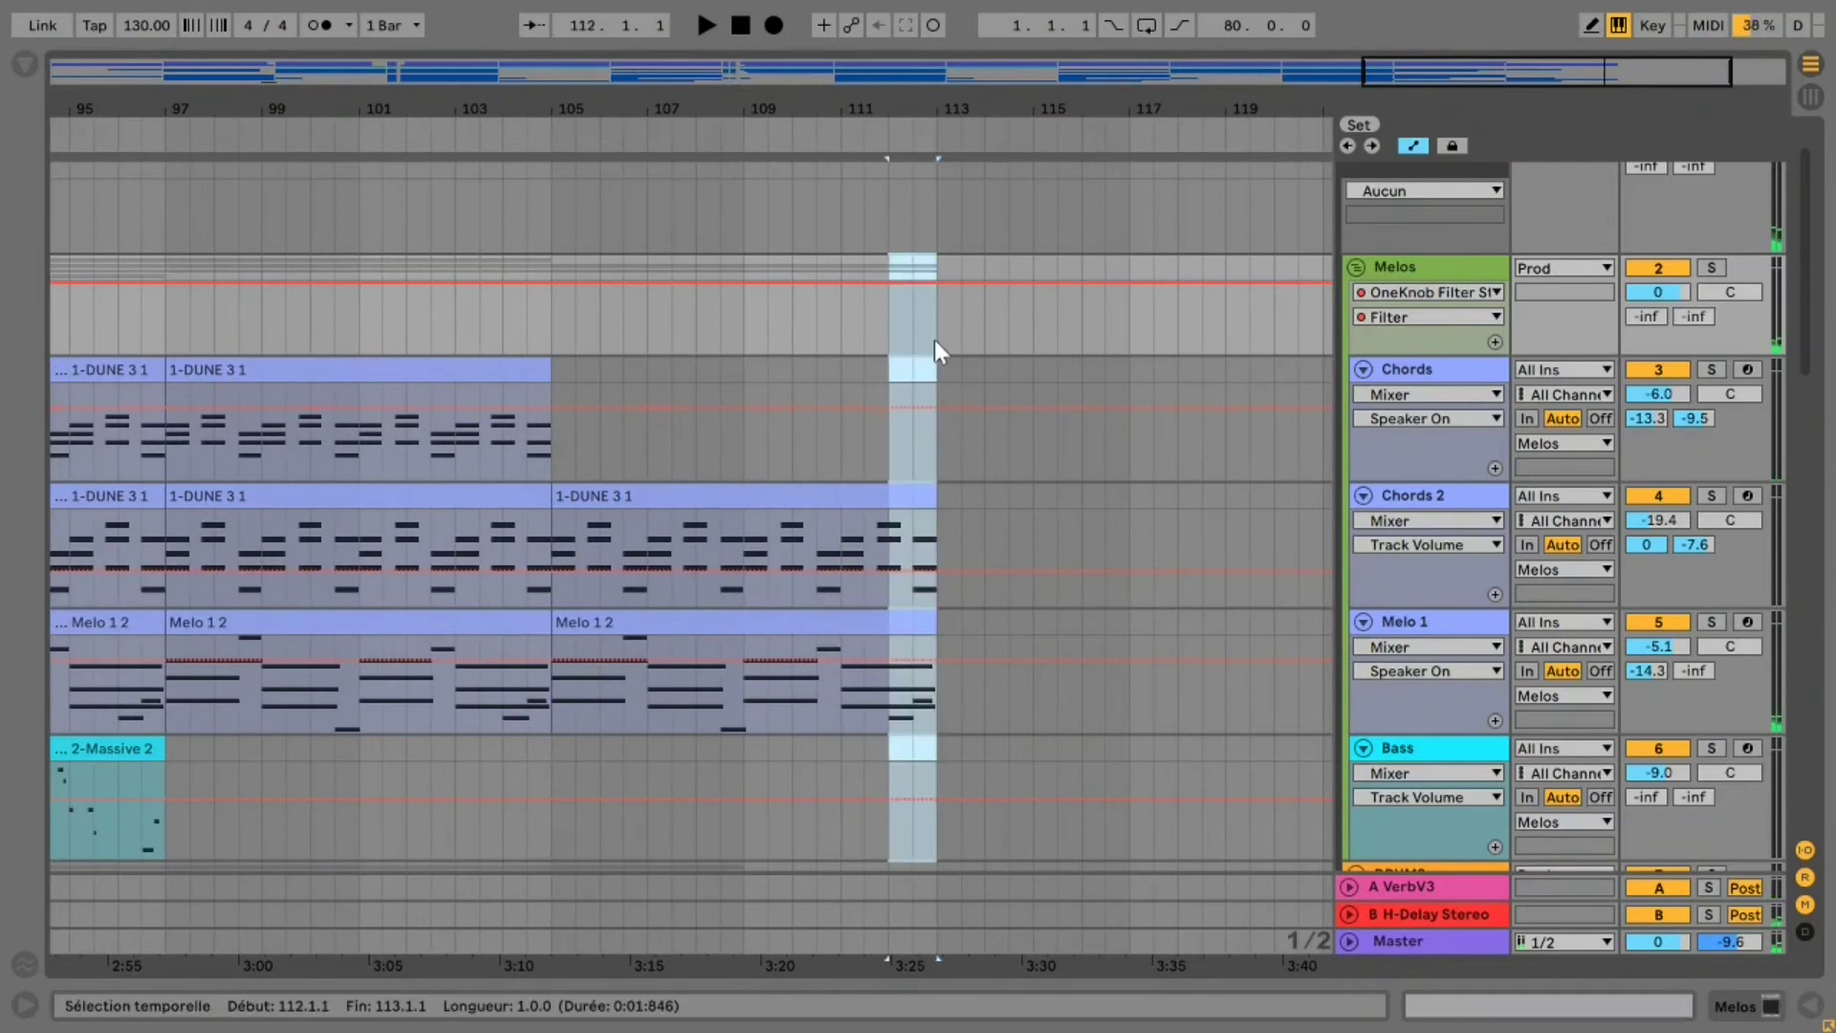
drag(909, 290, 908, 352)
click(889, 351)
click(937, 284)
click(794, 320)
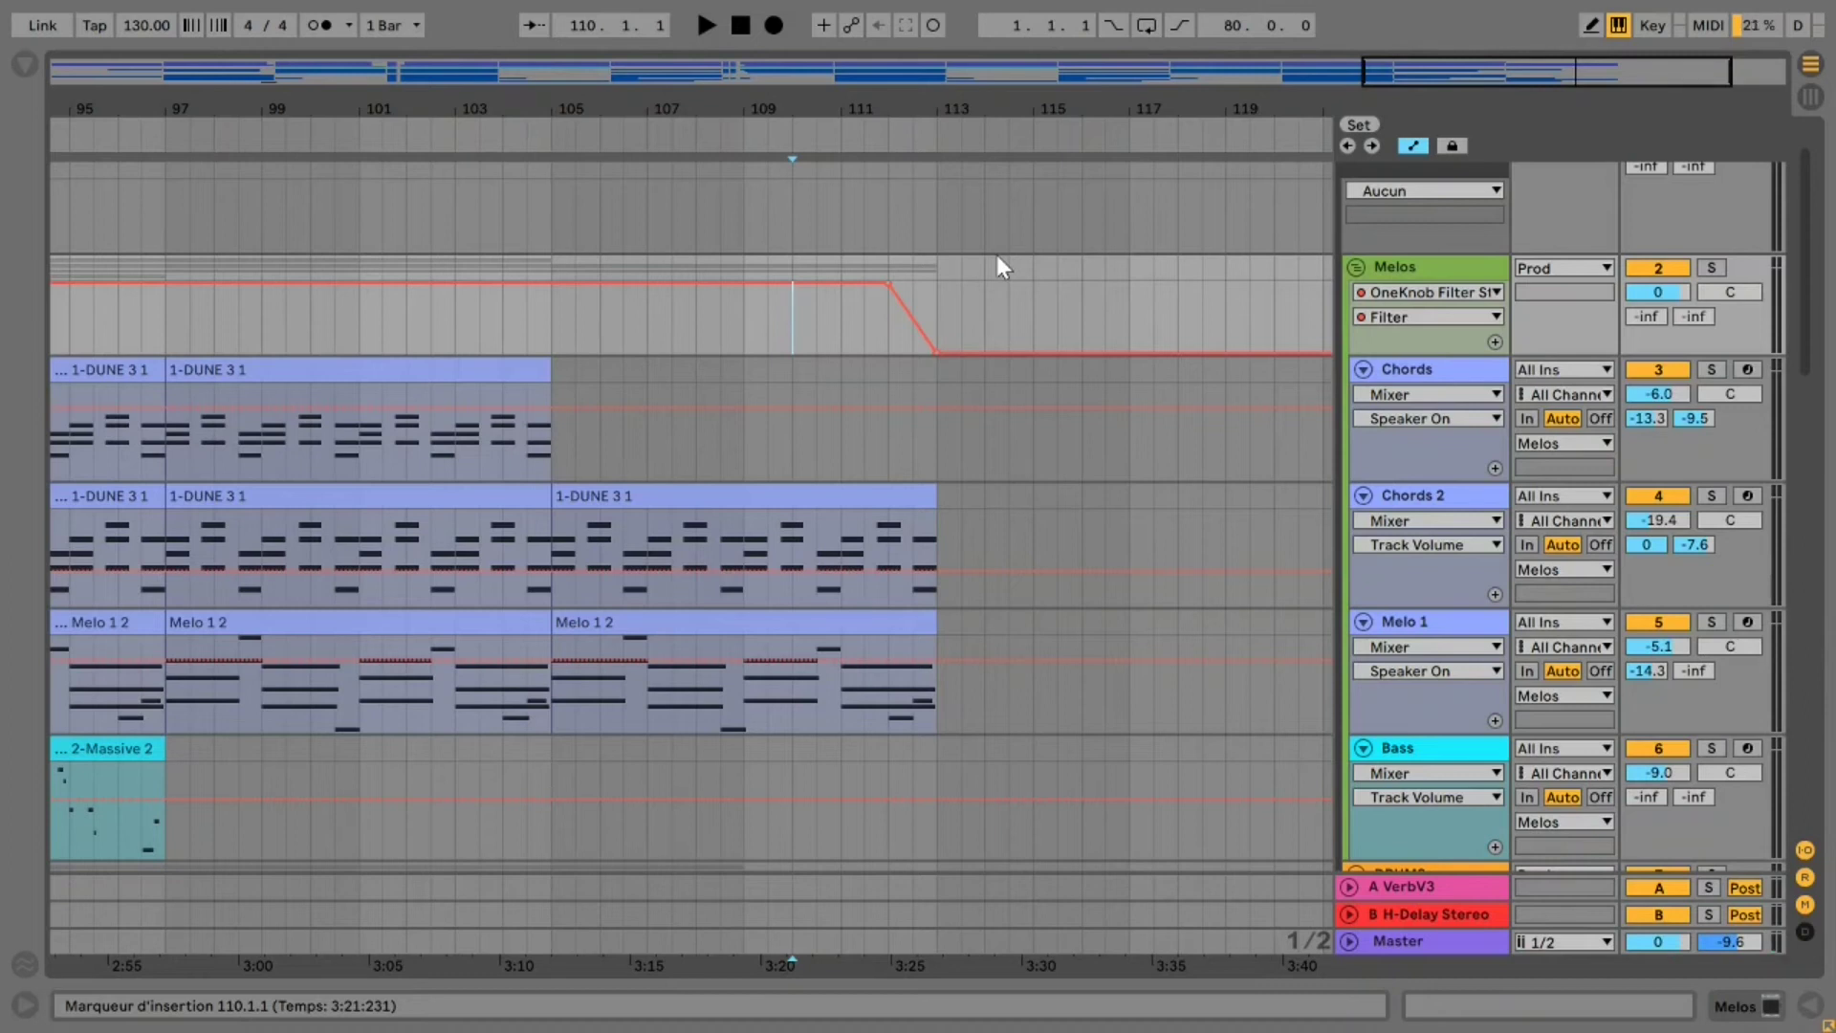
Lengthen the Melos filter's closing ramp to start at bar 109, and audition it from 105.1.1 and 108.1.1
drag(1583, 74, 1582, 11)
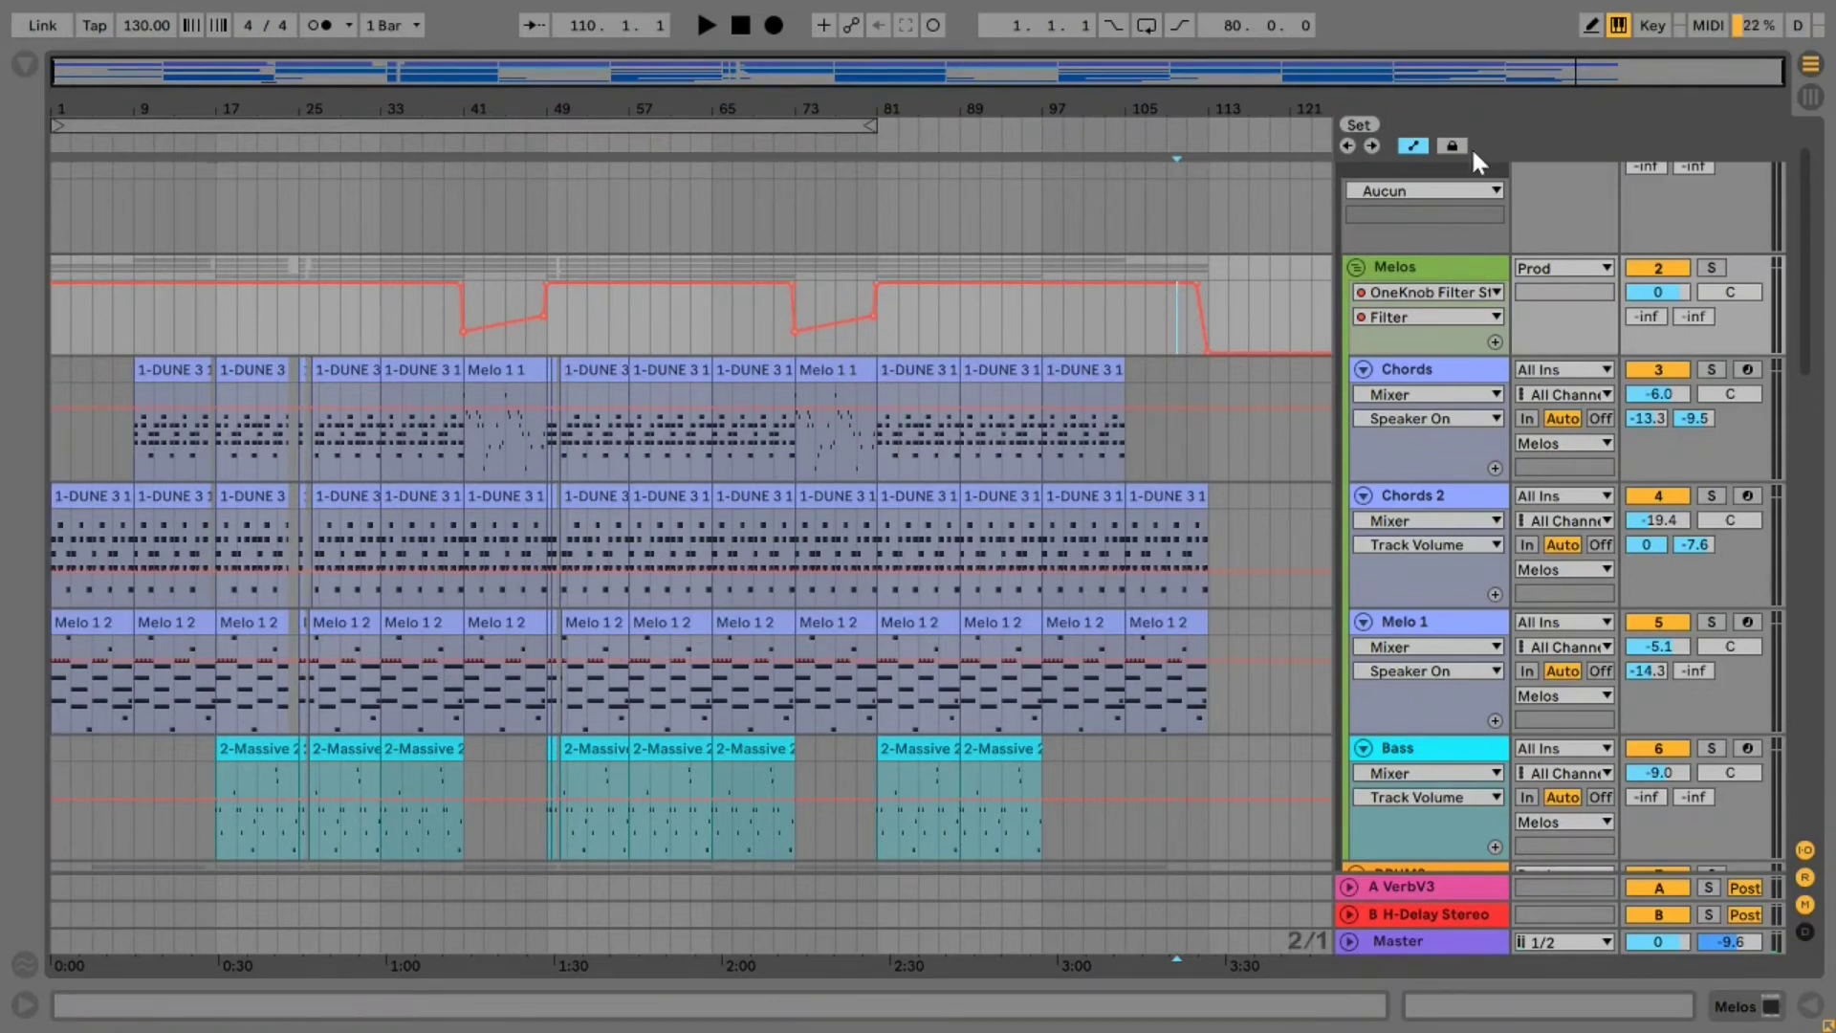
drag(1628, 65, 1633, 123)
drag(954, 281, 863, 282)
click(752, 312)
key(space)
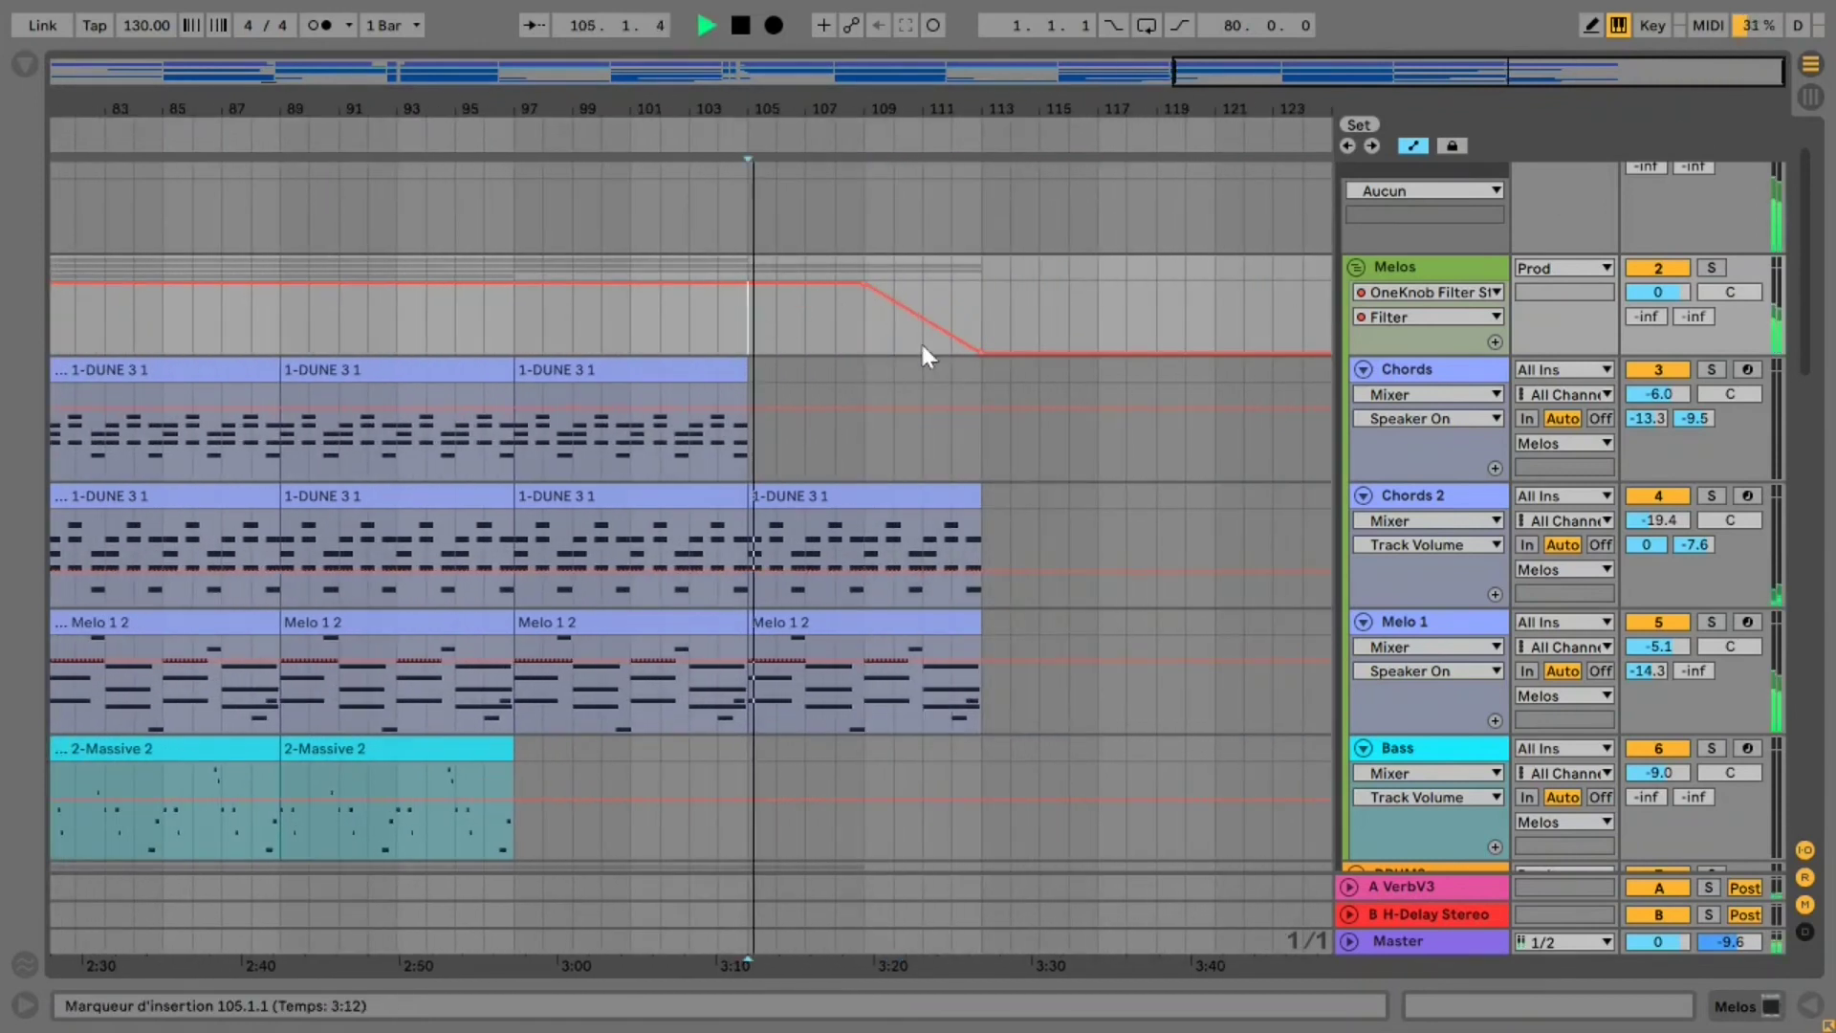
click(834, 312)
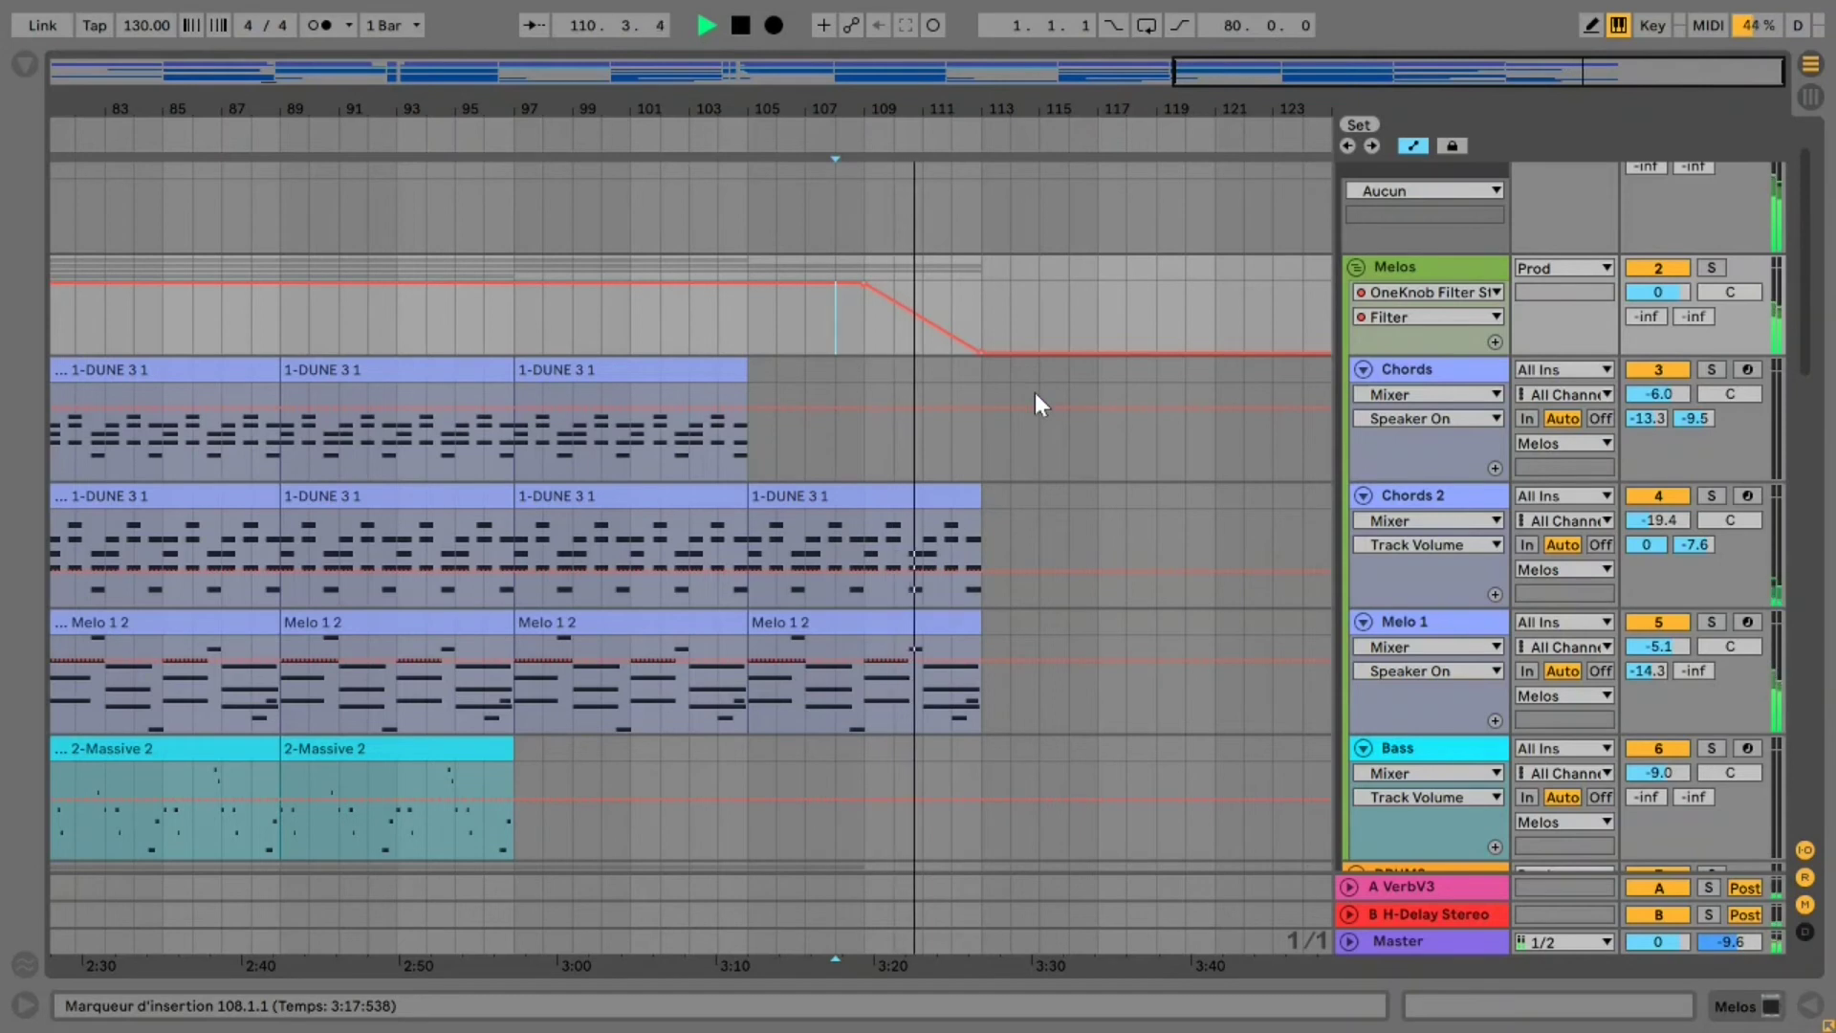
mouse_move(1000, 346)
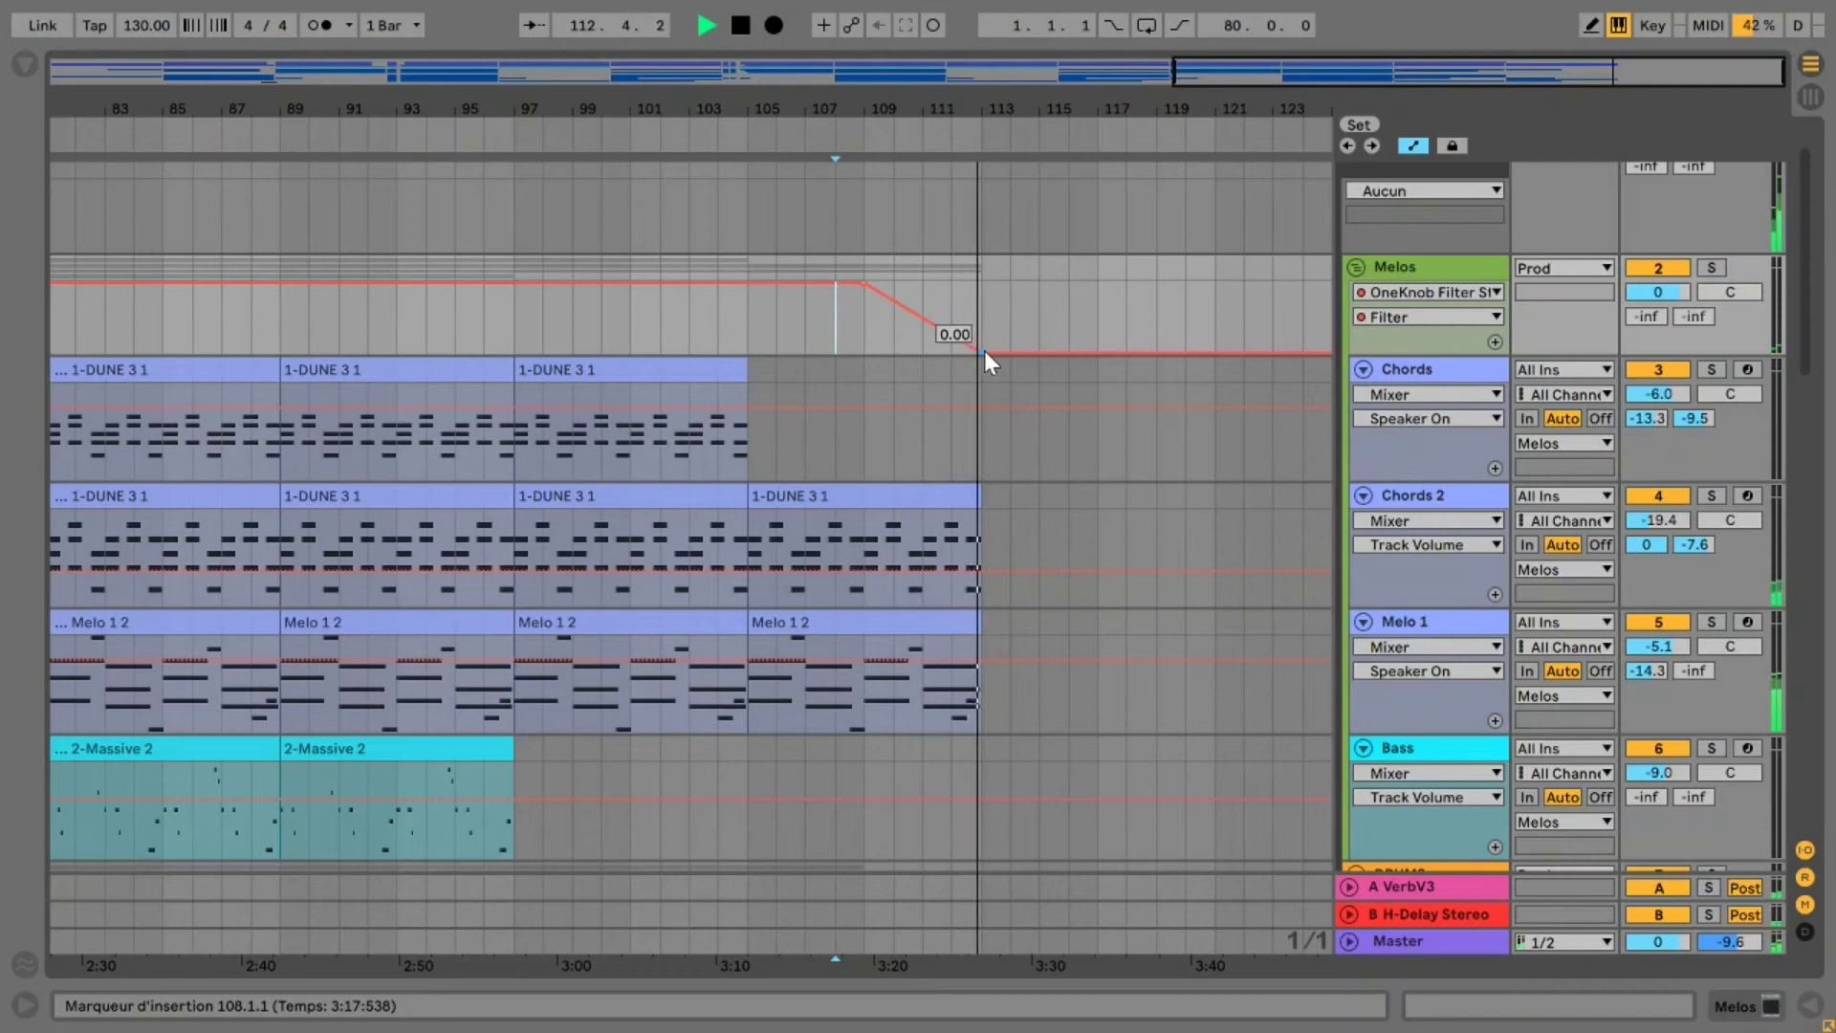
scroll(1016, 421, up, 1)
scroll(1014, 417, up, 1)
key(space)
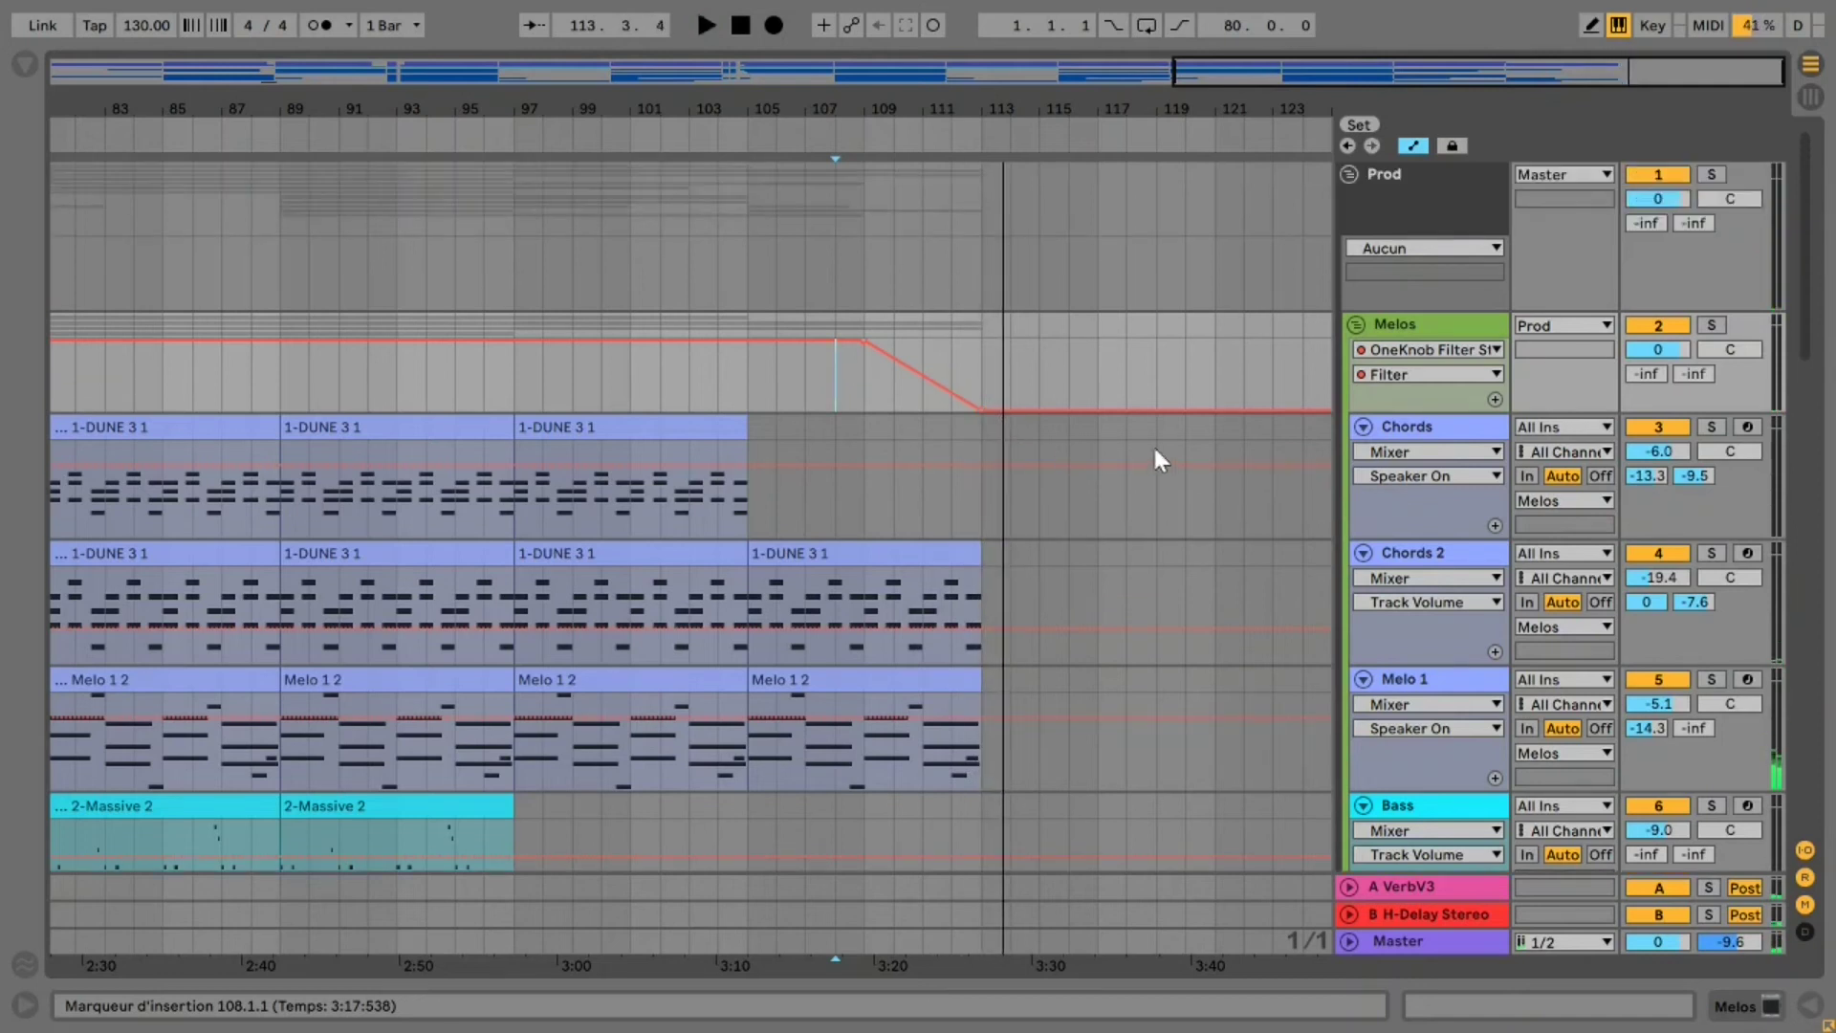
Copy the OneKnob Filter device with its automation from the Melos group to the Prod group
scroll(1053, 497, down, 10)
scroll(1181, 417, up, 9)
scroll(1374, 258, up, 1)
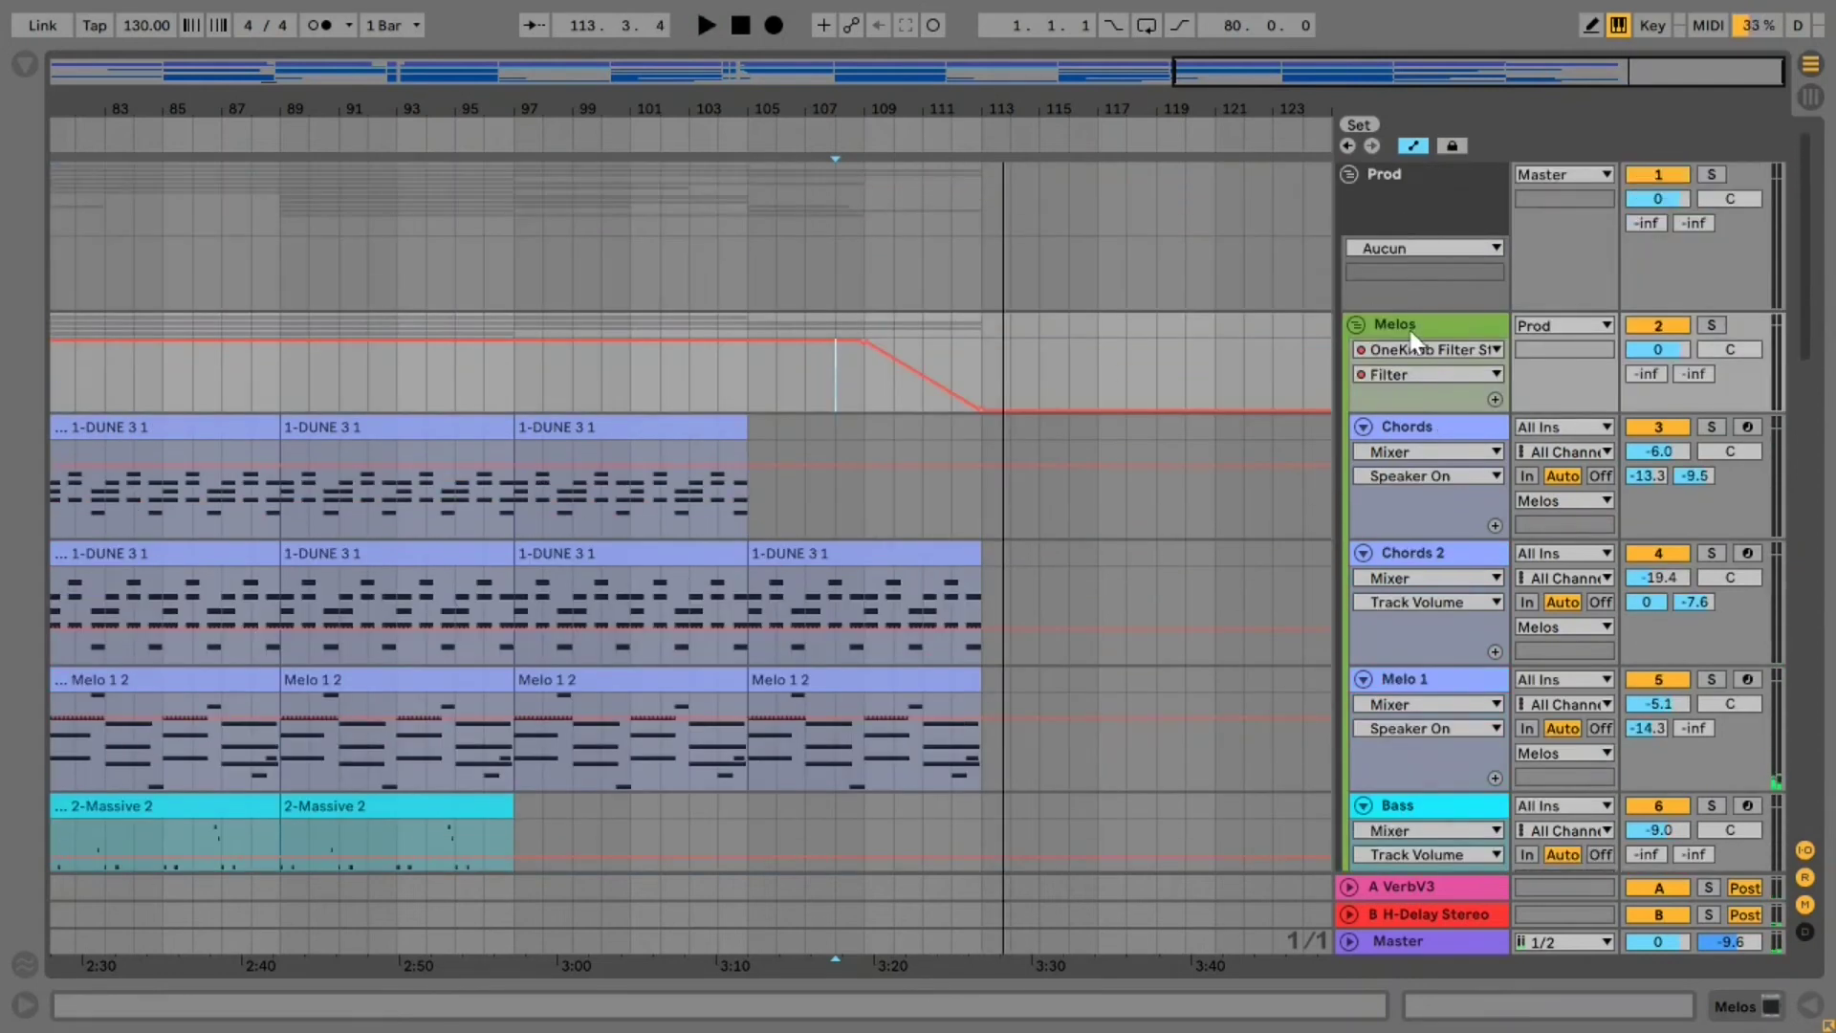
double_click(1413, 322)
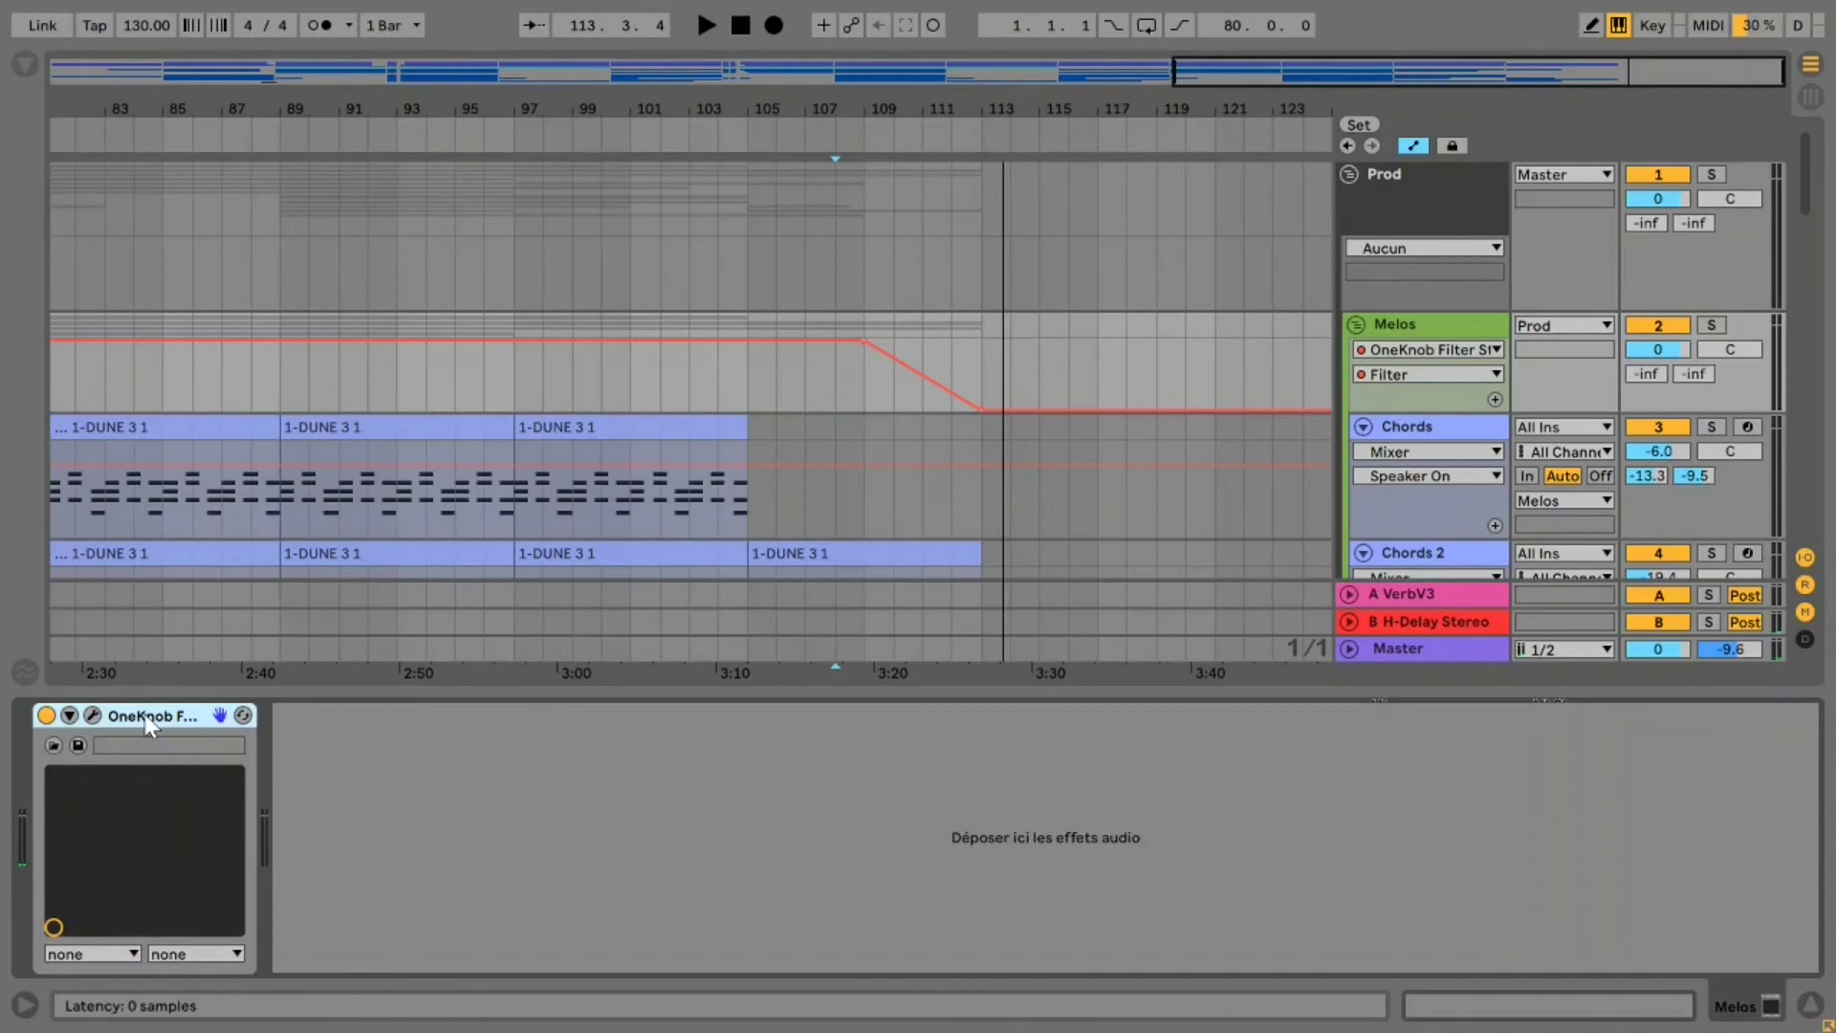
click(1304, 258)
key(ctrl+v)
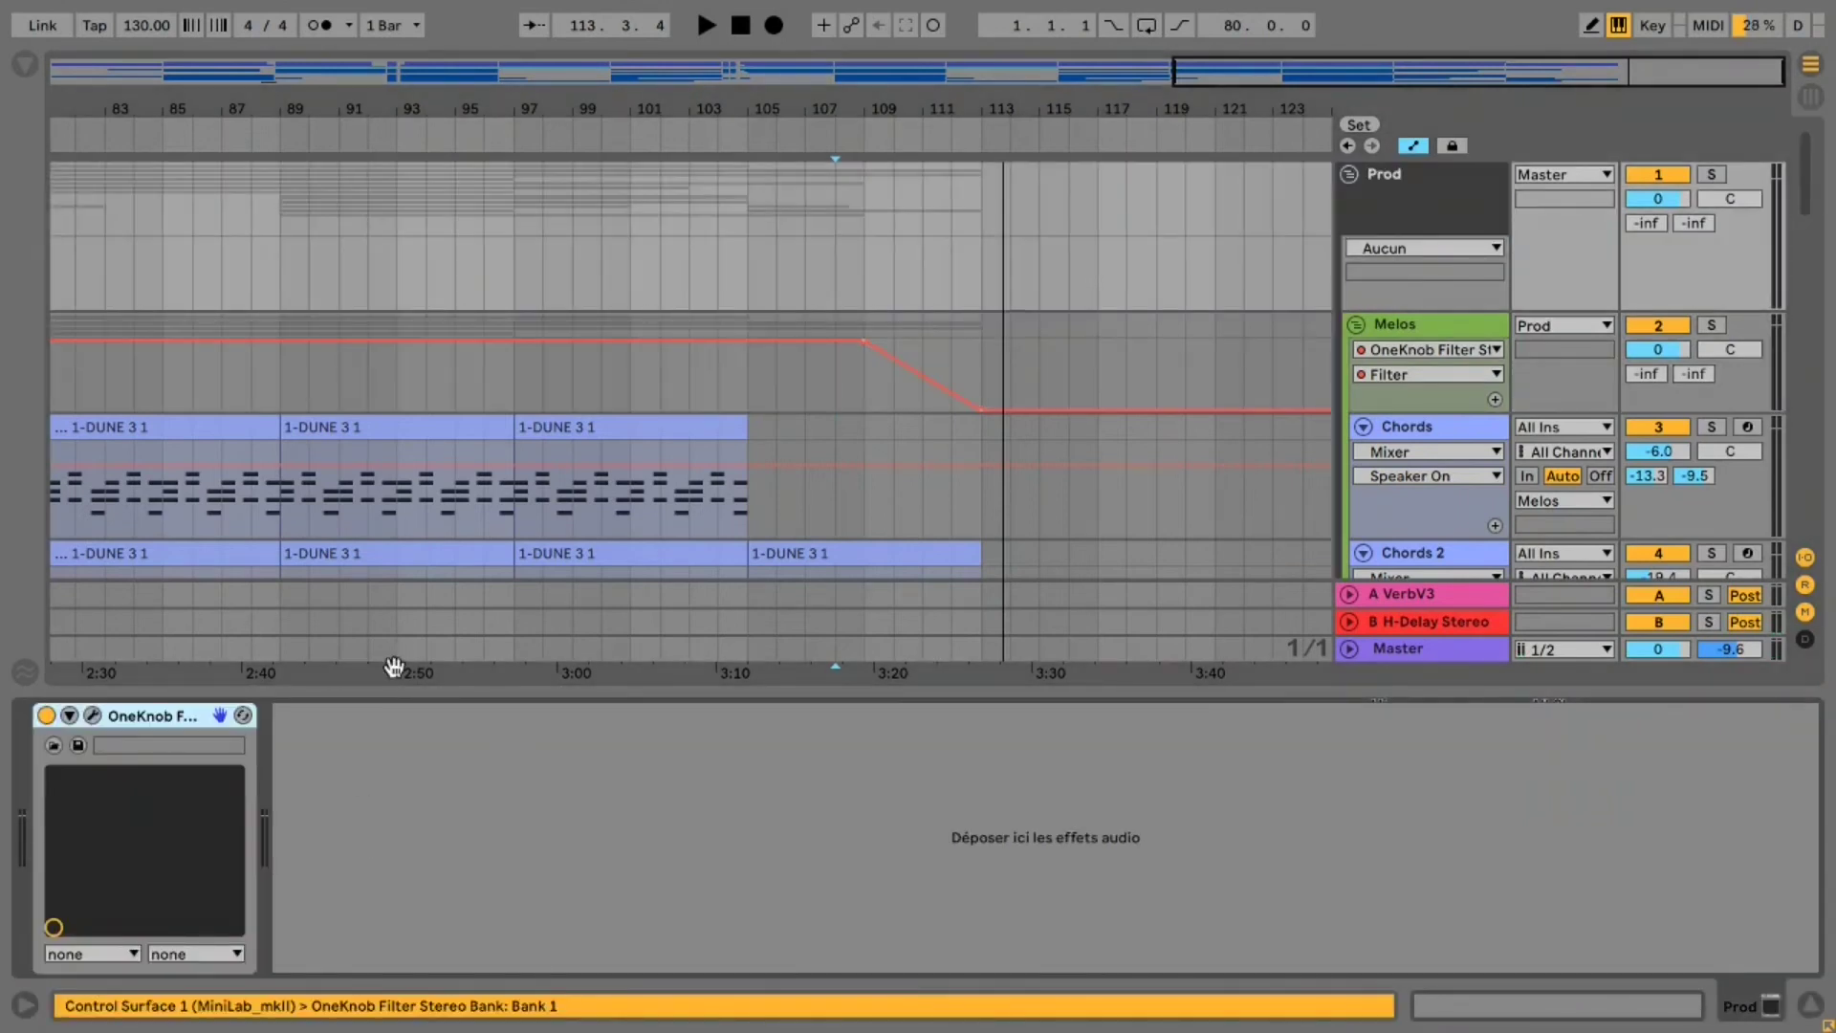
Check the tracks' endings around bar 109 and show the OneKnob Filter Stereo automation on the Prod group
scroll(929, 314, down, 5)
scroll(897, 352, up, 5)
click(872, 382)
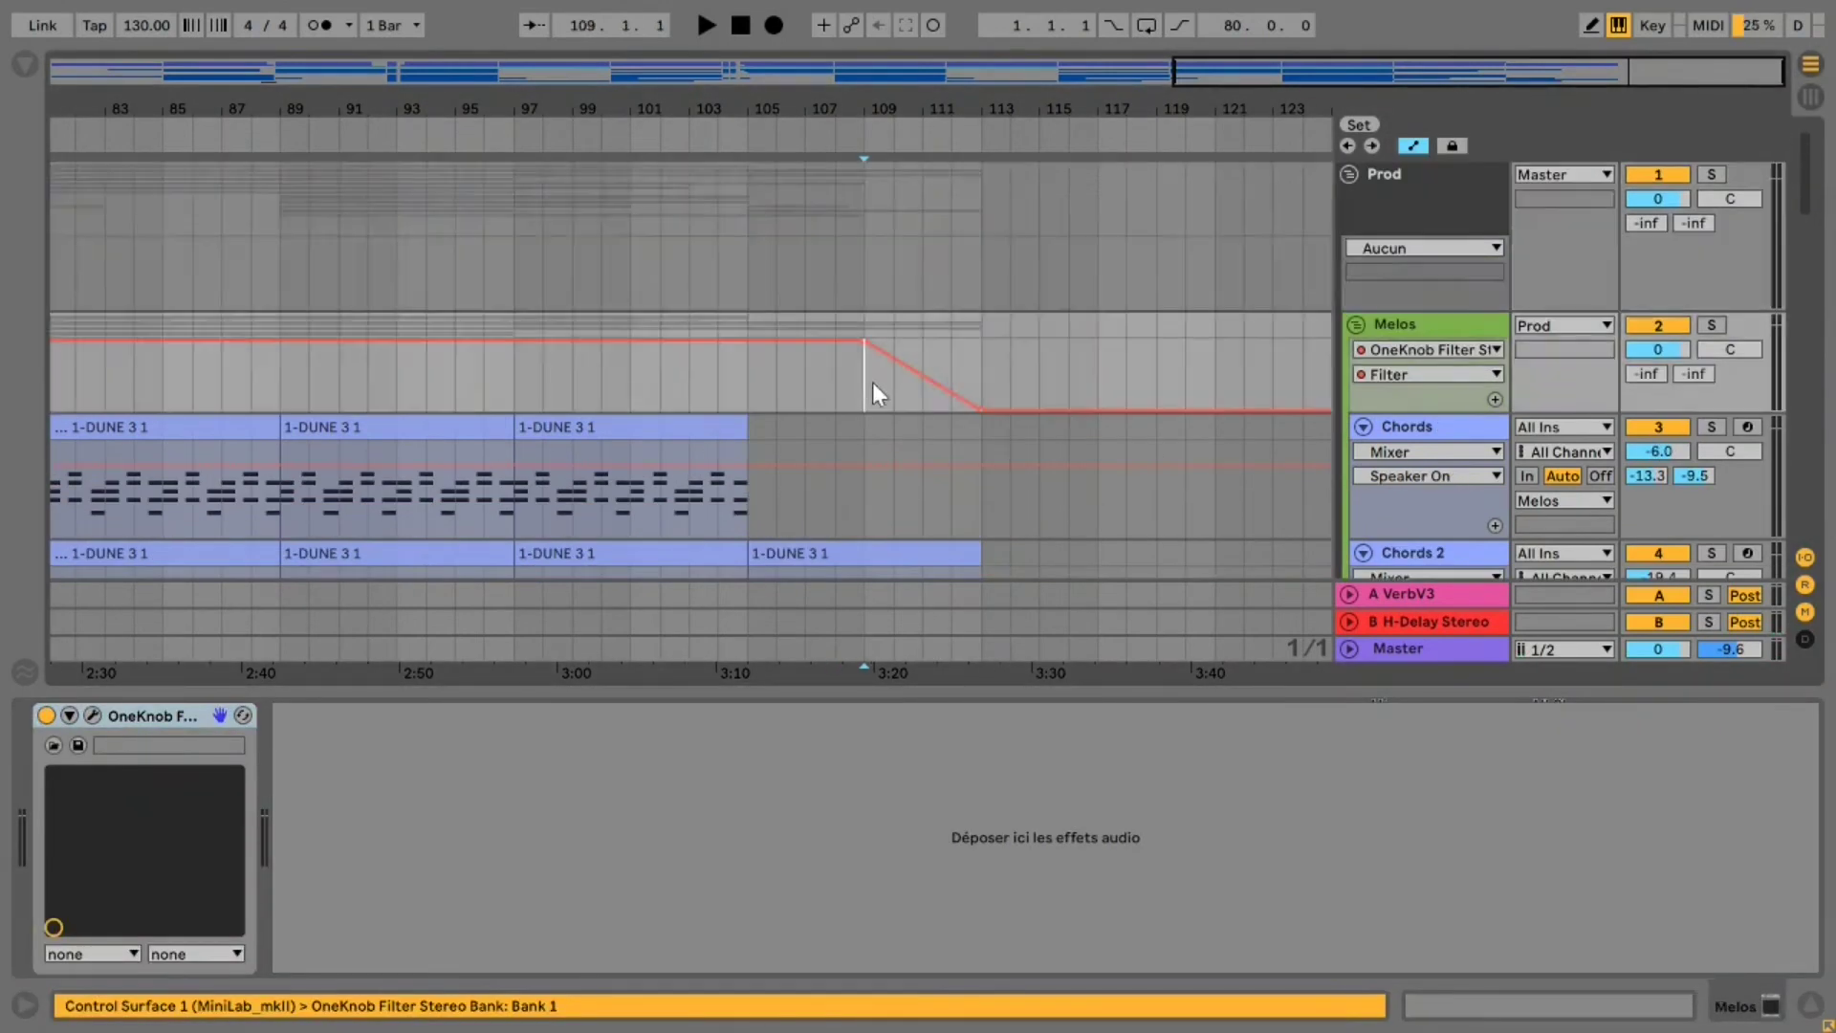
scroll(918, 383, down, 10)
scroll(961, 421, down, 4)
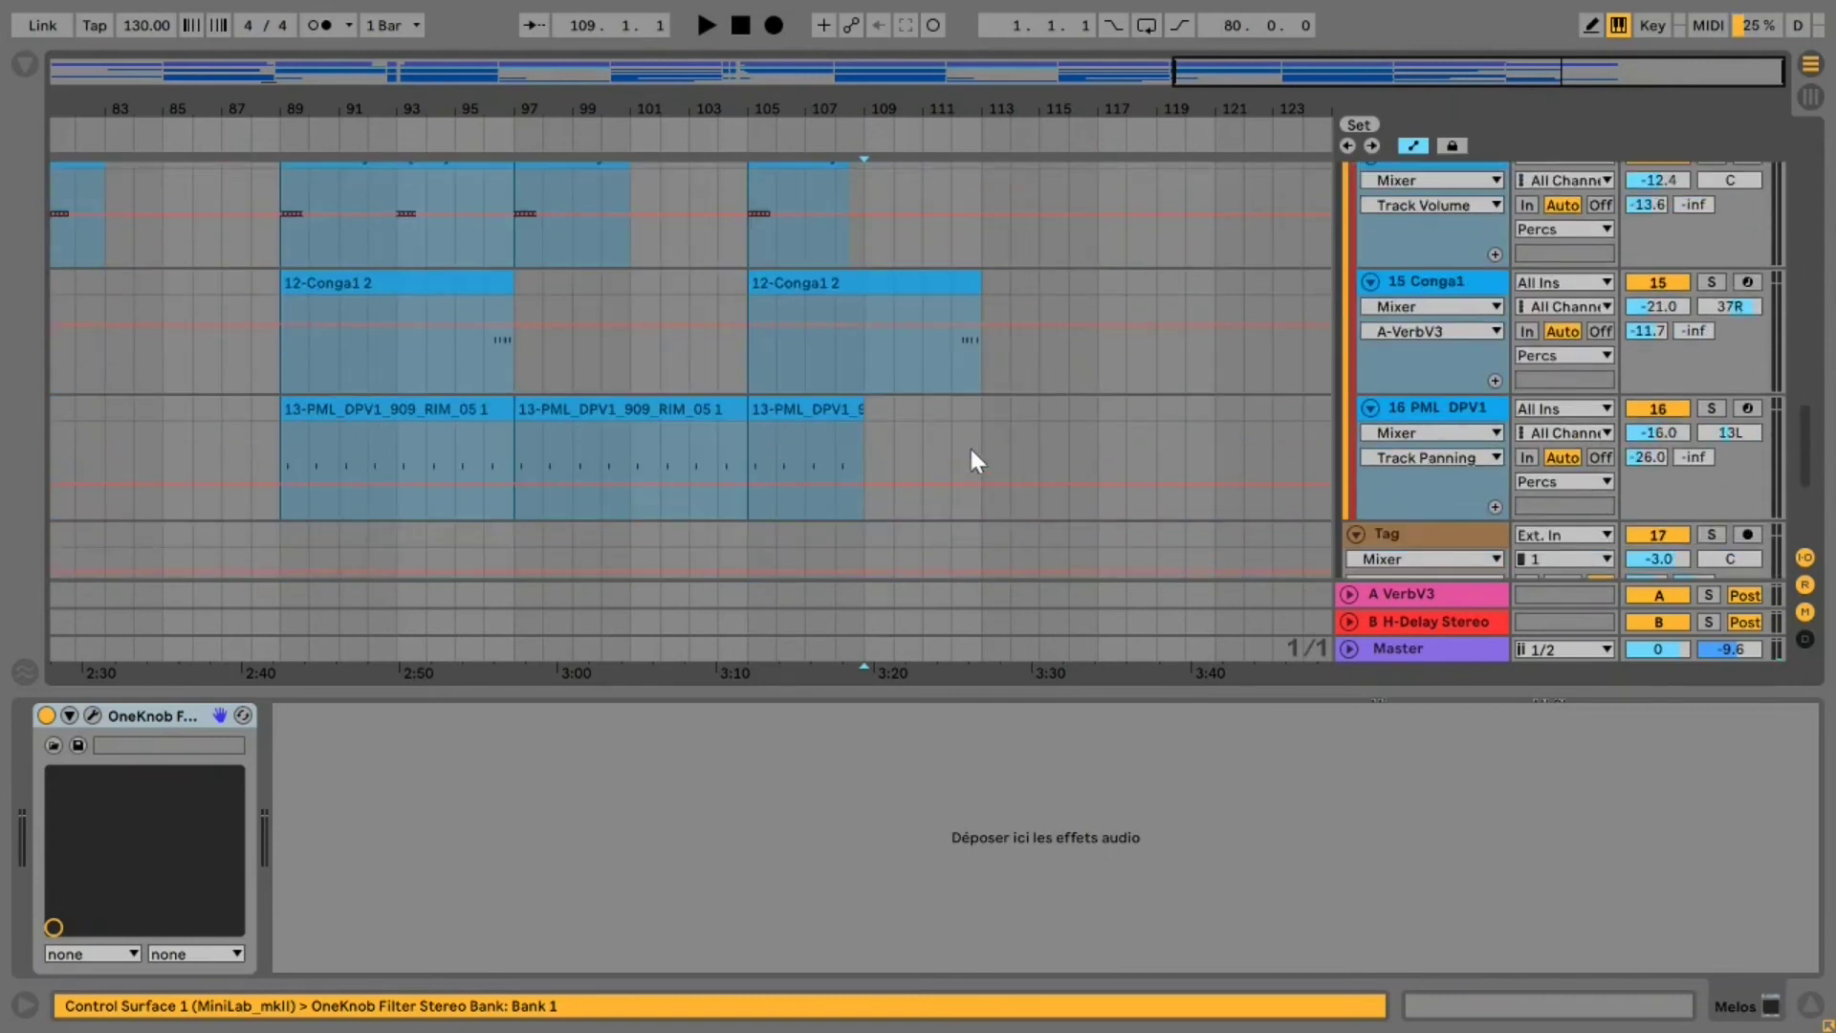
scroll(974, 325, up, 14)
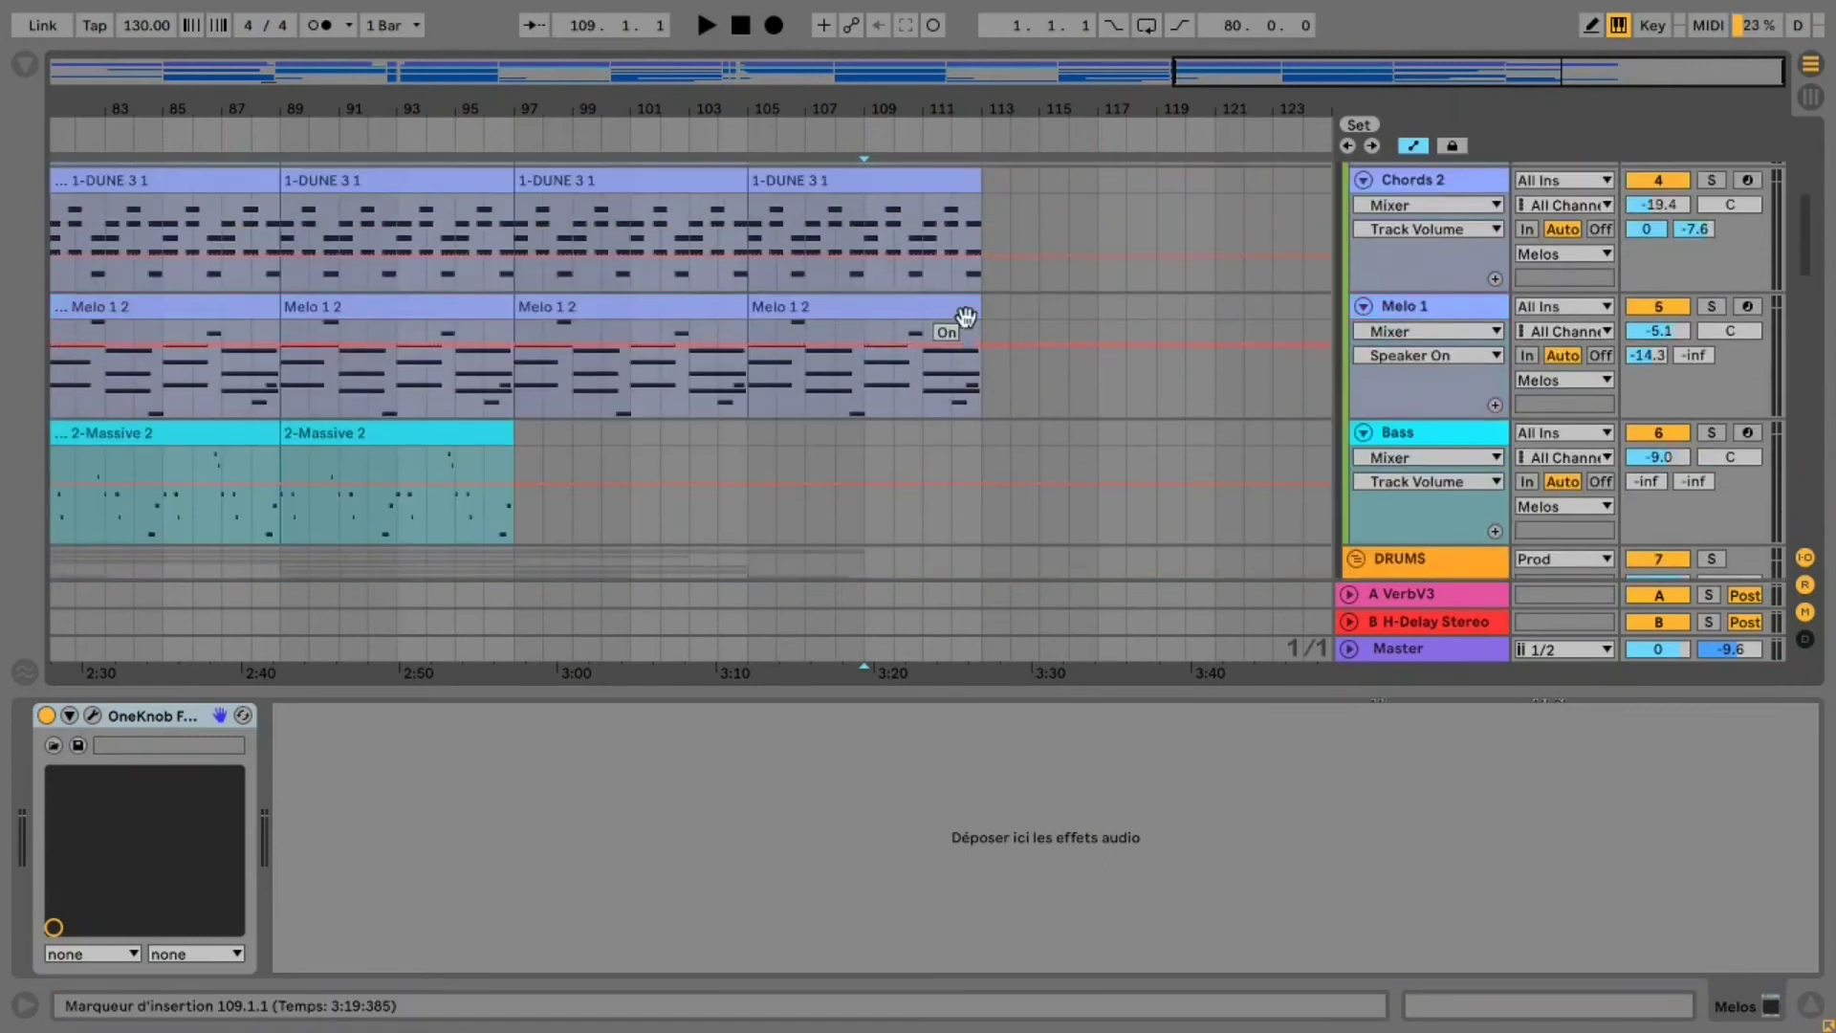
click(1382, 248)
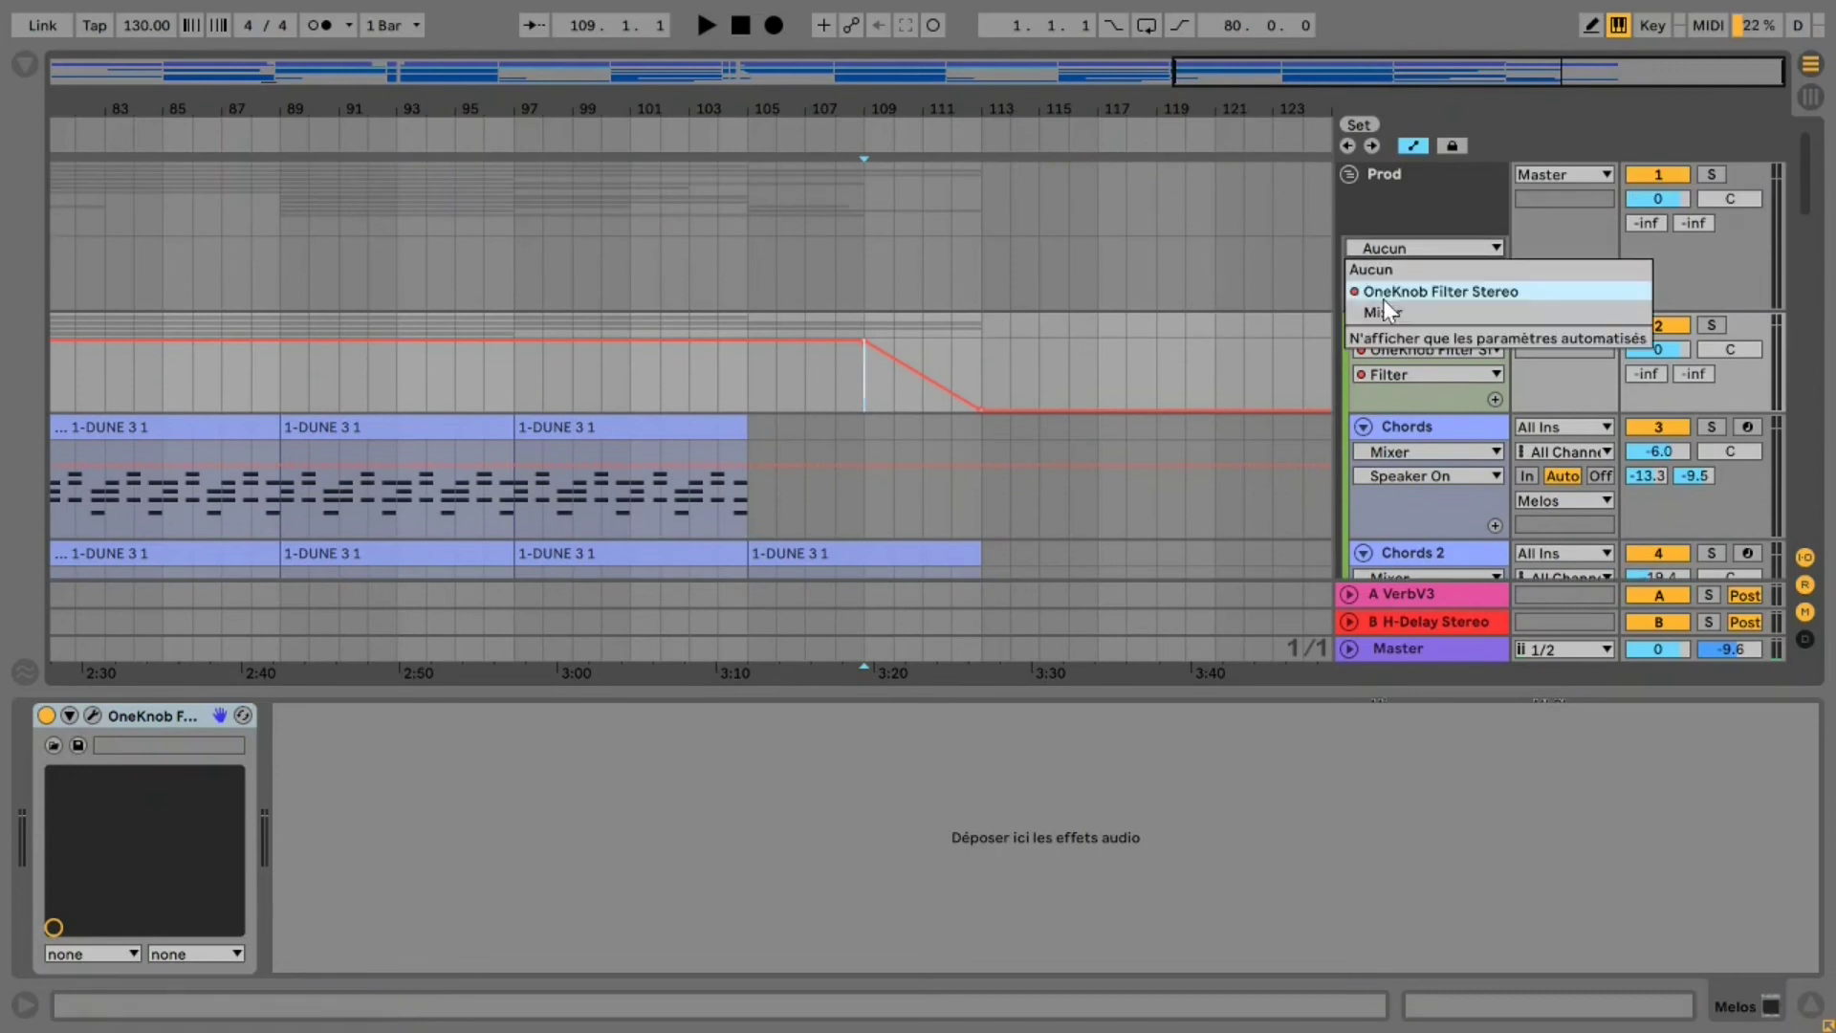
click(1387, 291)
Delete the closing ramp from the Melos filter automation, and remove the bar 41 and bar 73 dips from Prod's
scroll(639, 307, down, 5)
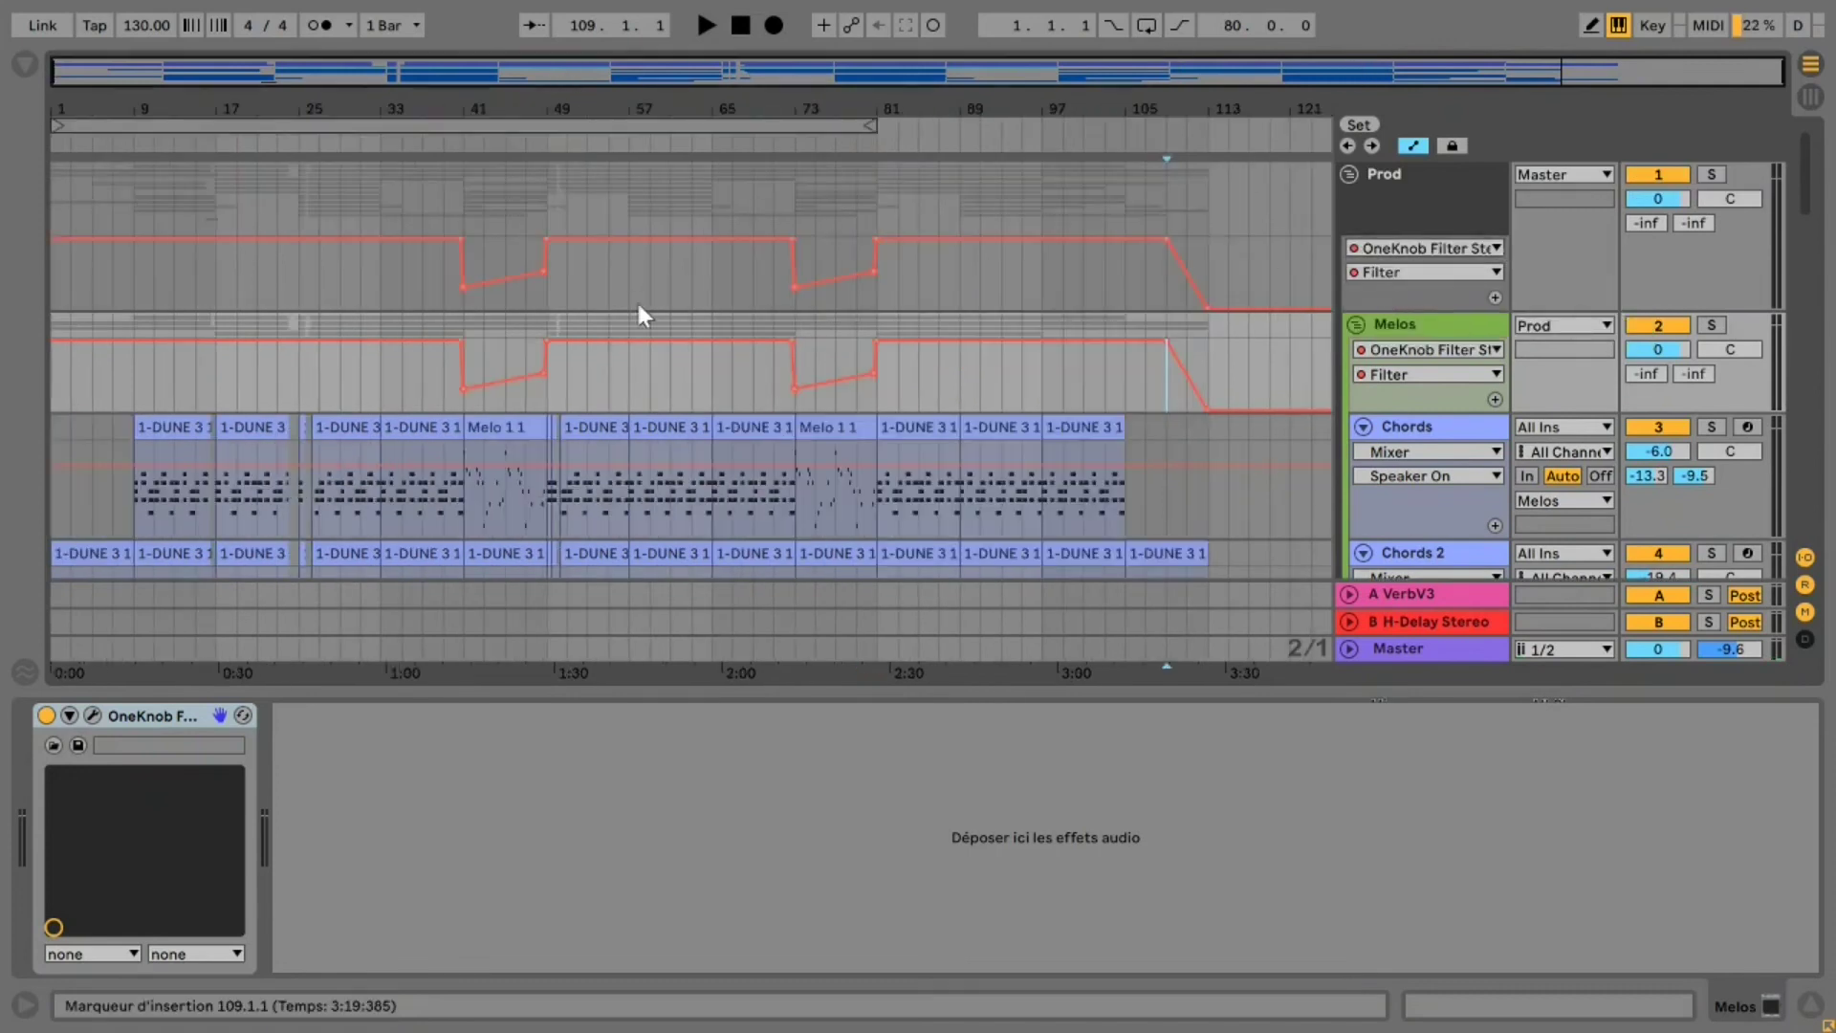
drag(1207, 411, 1169, 342)
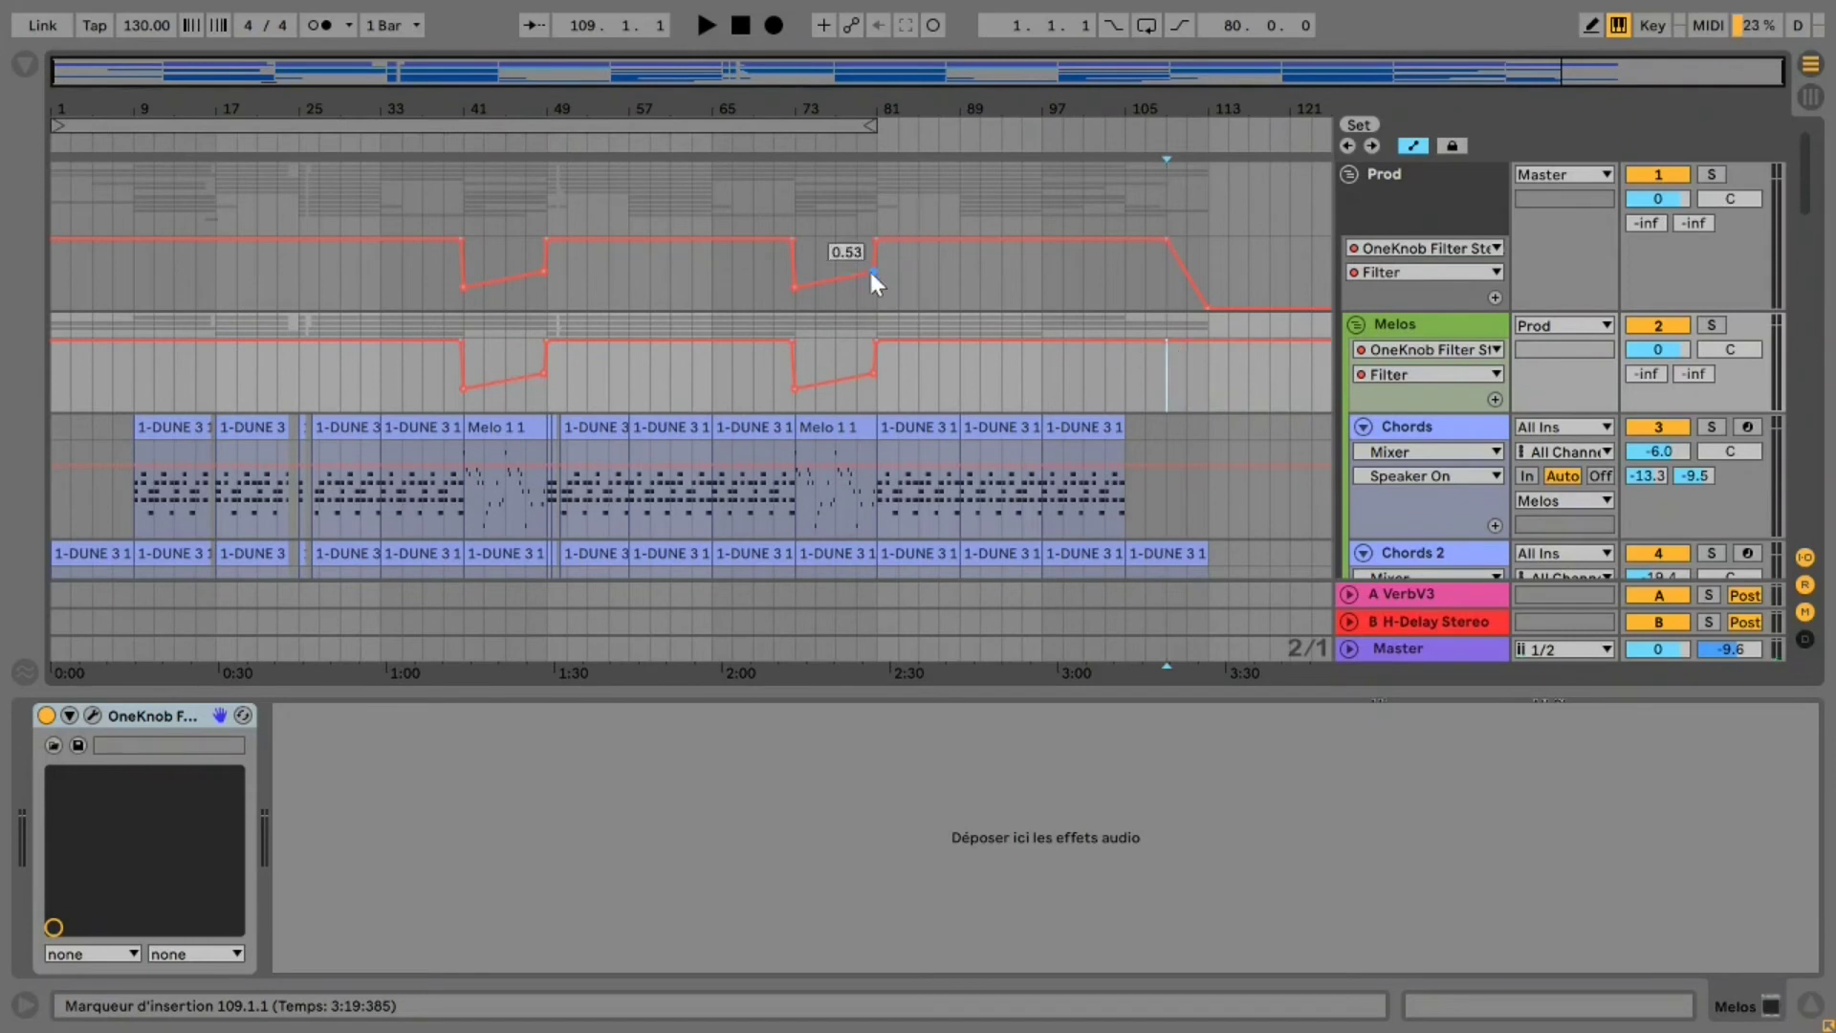
drag(870, 274, 877, 272)
click(797, 289)
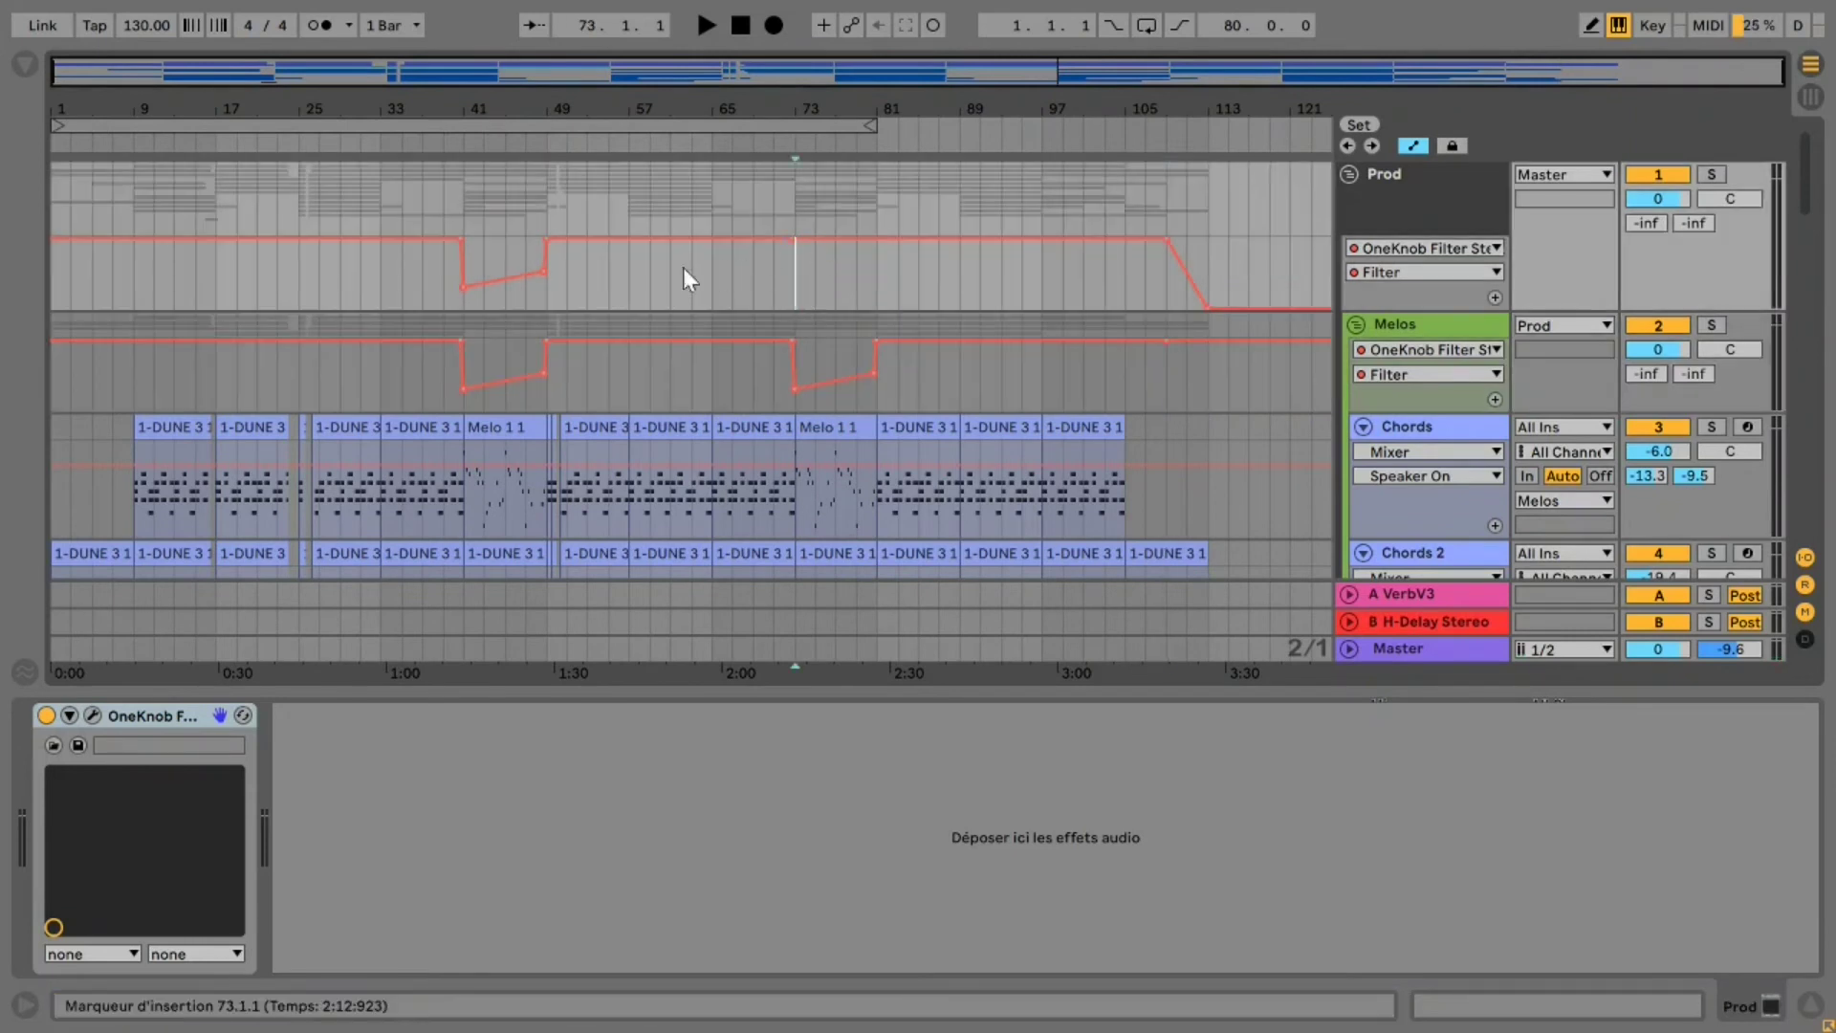
click(540, 271)
click(466, 287)
Audition the Prod filter's closing ramp from 107.1.1, removing the leftover Melos breakpoint at bar 109
click(1148, 266)
key(space)
drag(1601, 73, 1674, 165)
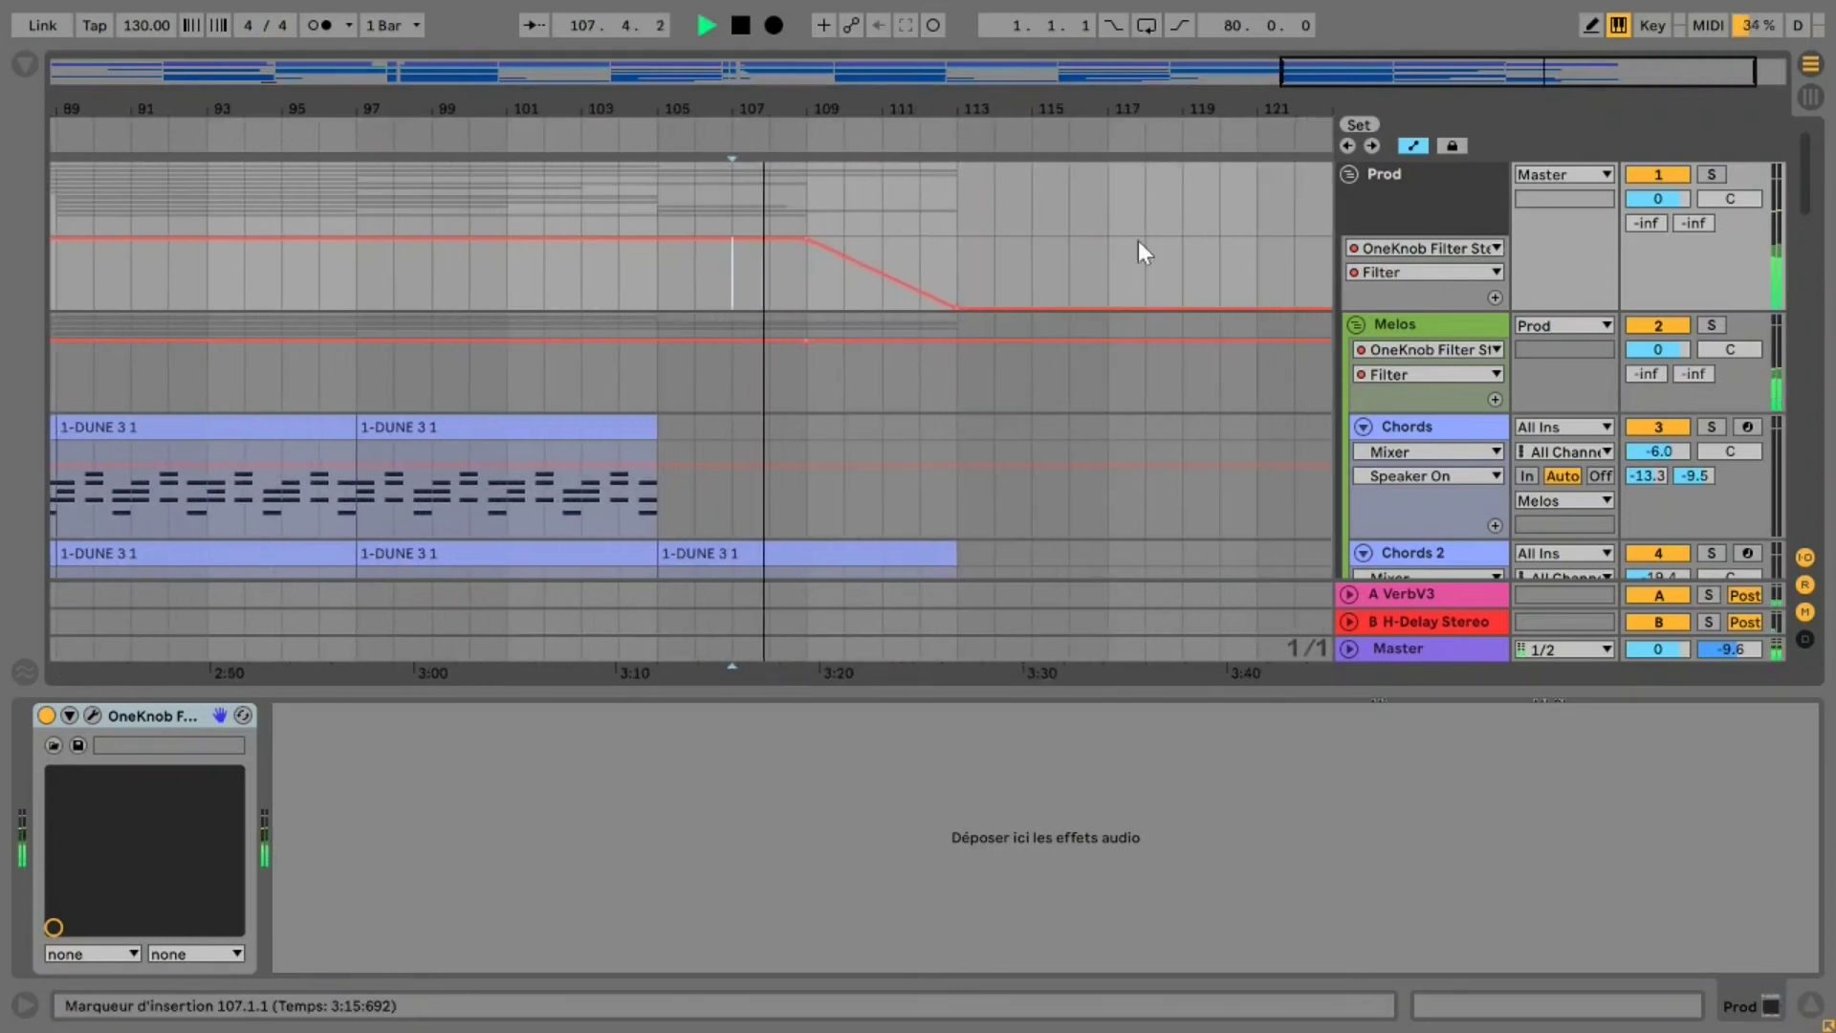
click(807, 340)
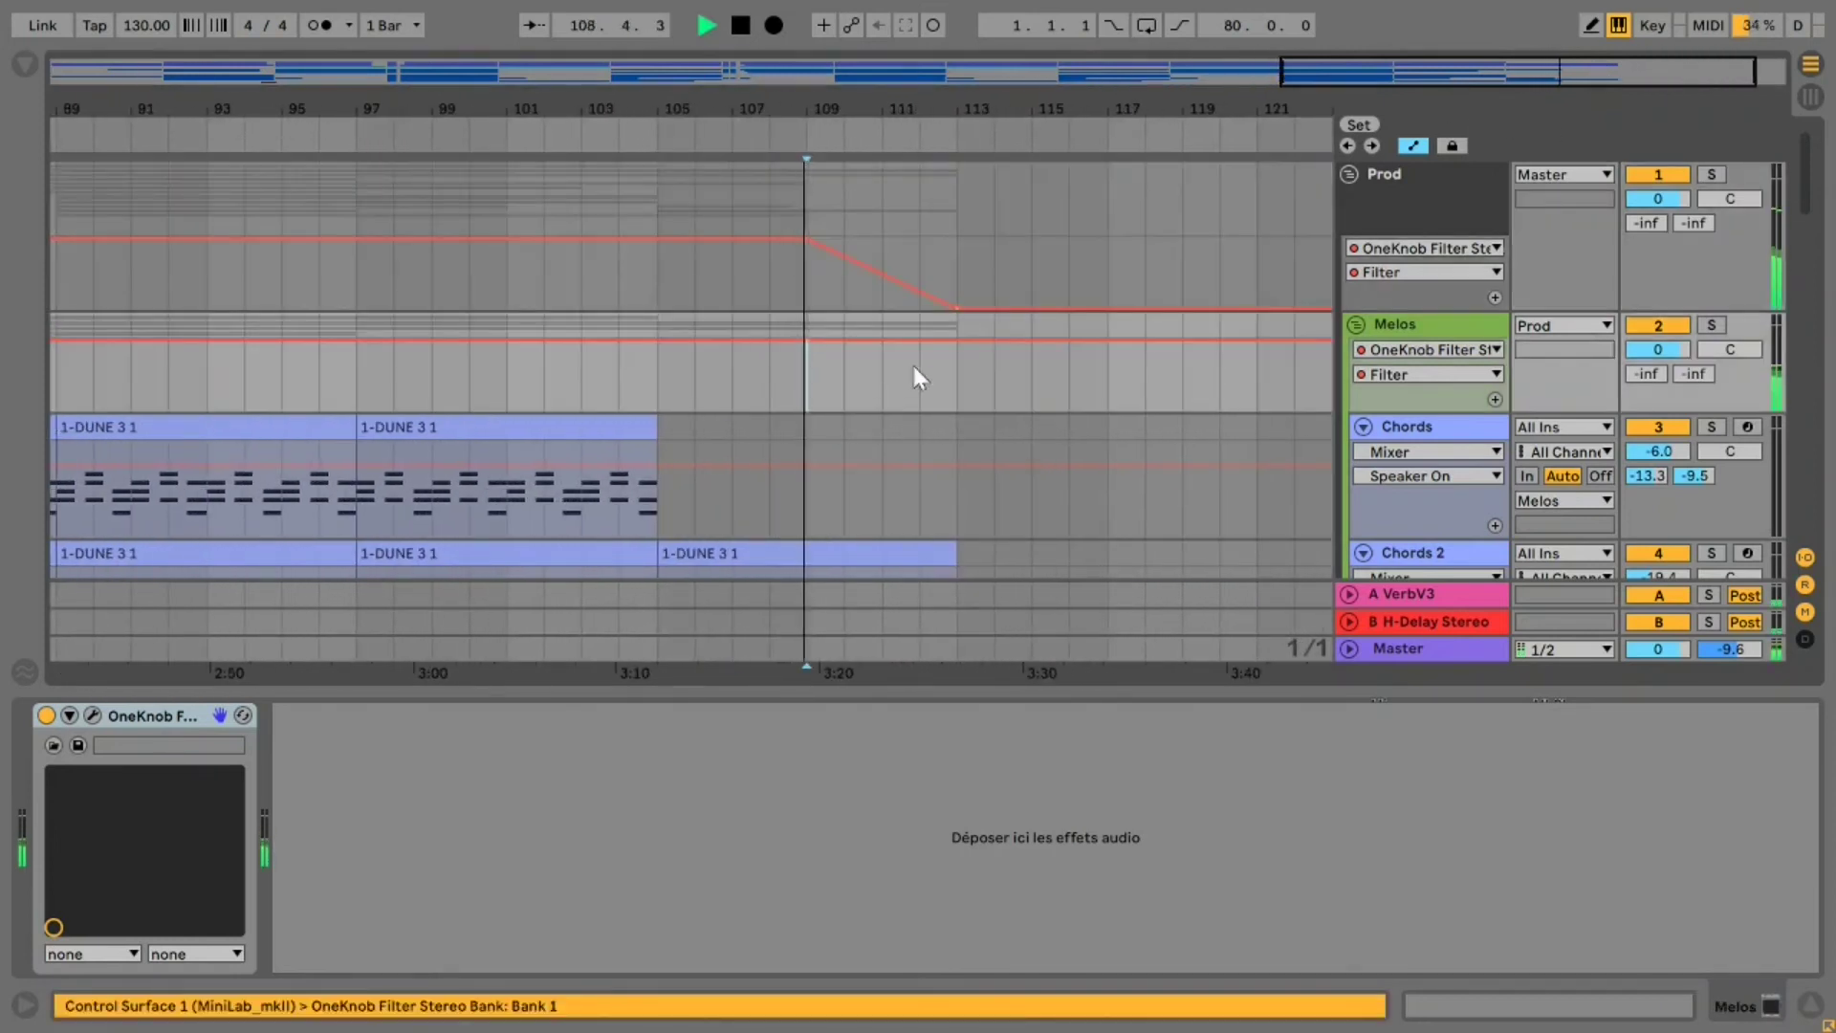
drag(1464, 70, 1454, 10)
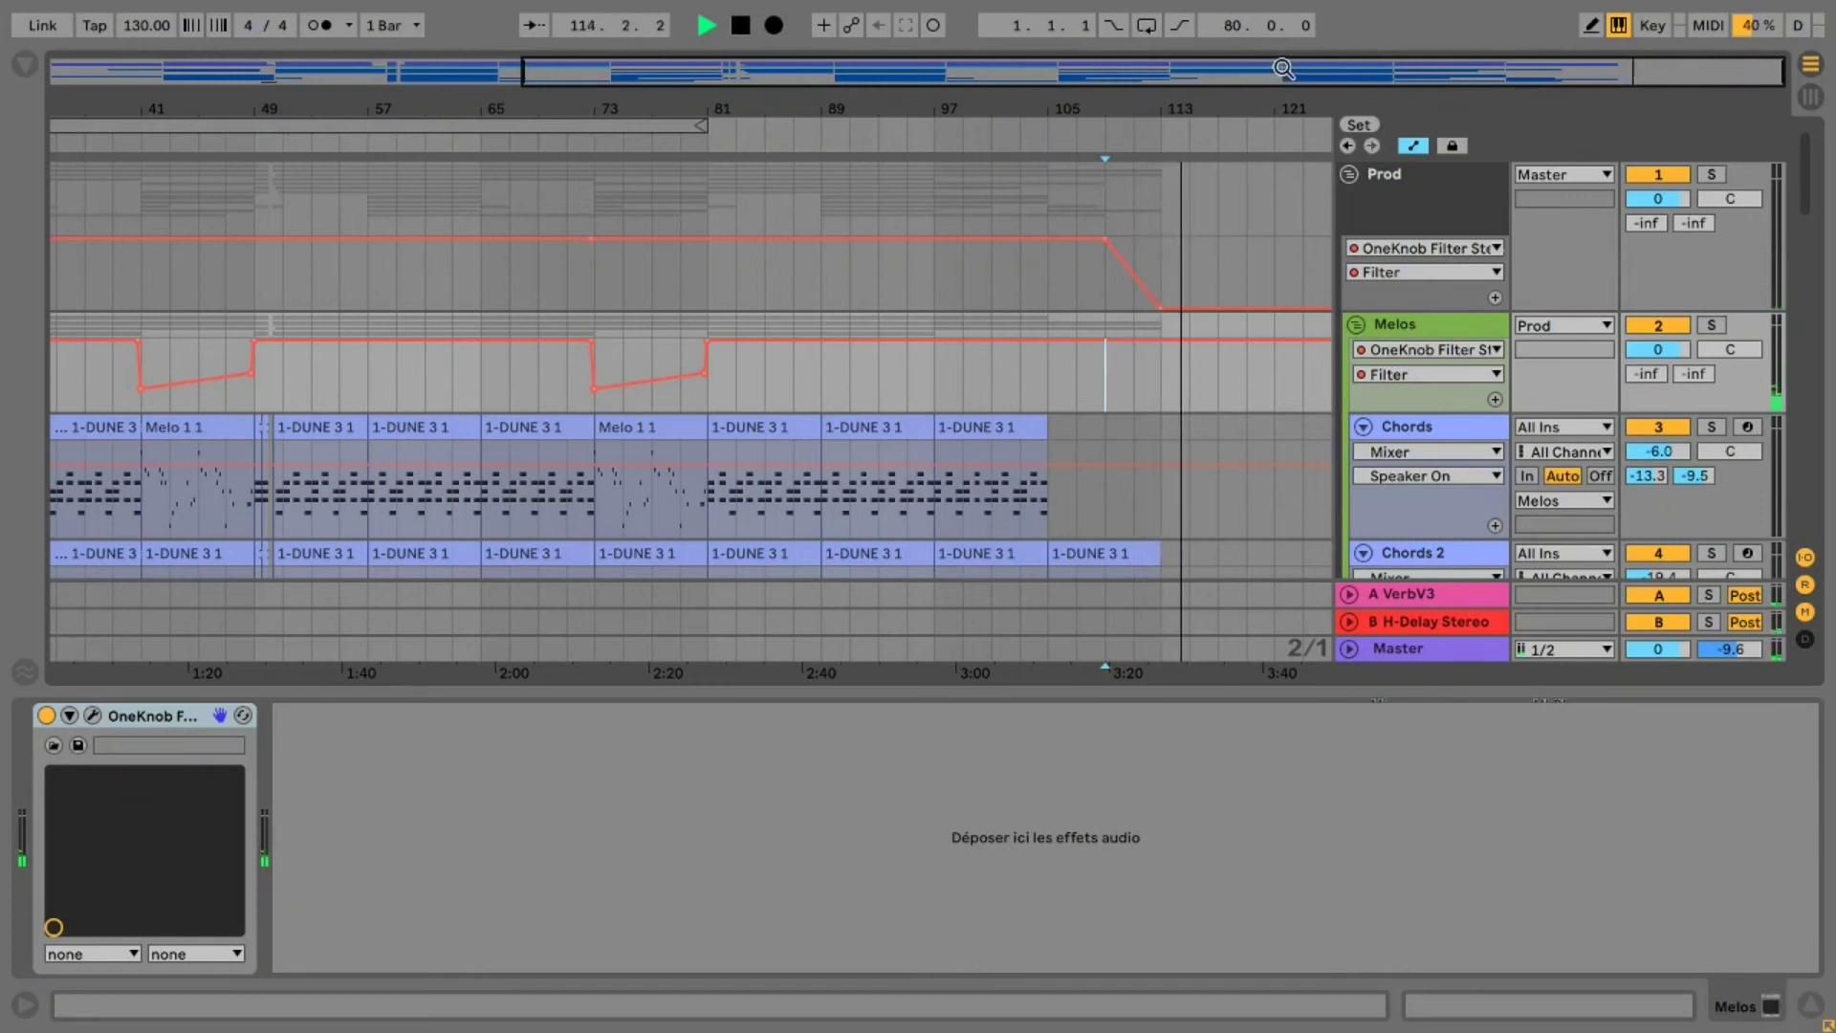
key(space)
Ramp the Prod filter automation up to the full level from bar 1 to bar 5, and audition the intro
scroll(1080, 328, down, 1)
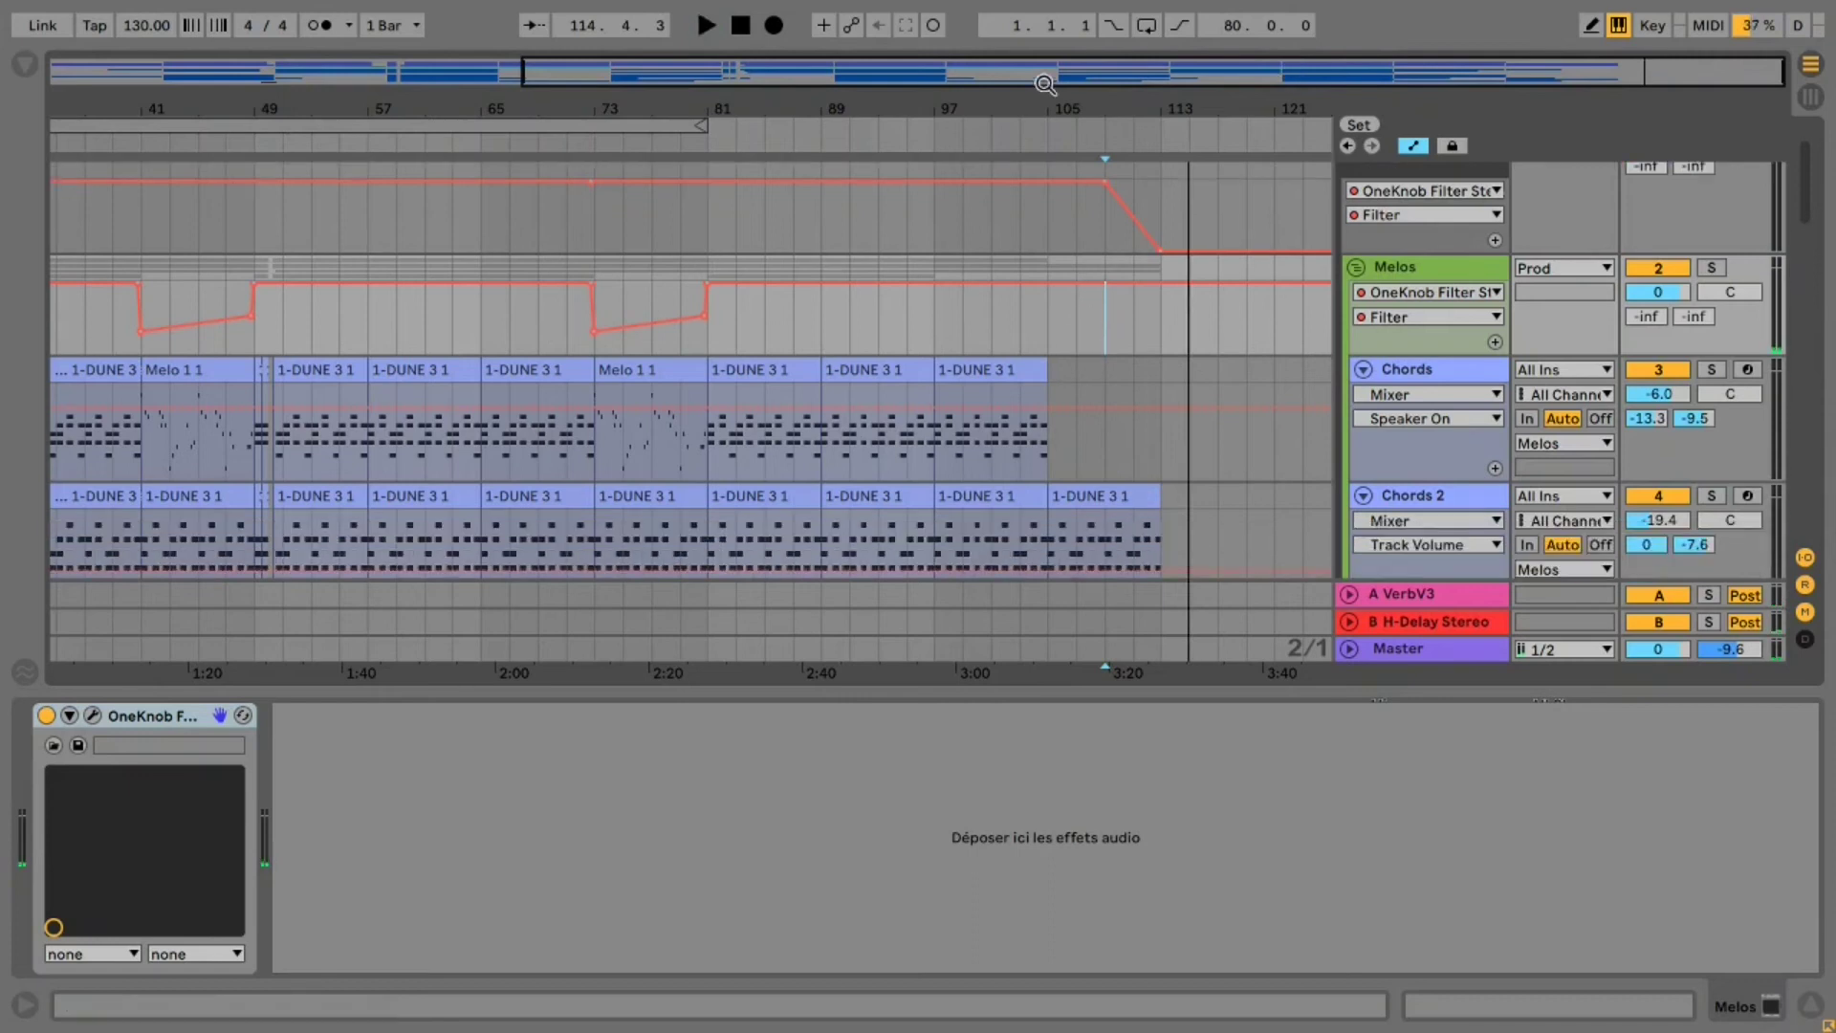
drag(524, 72, 3, 191)
mouse_move(68, 72)
mouse_down()
mouse_move(67, 163)
mouse_move(67, 79)
mouse_up()
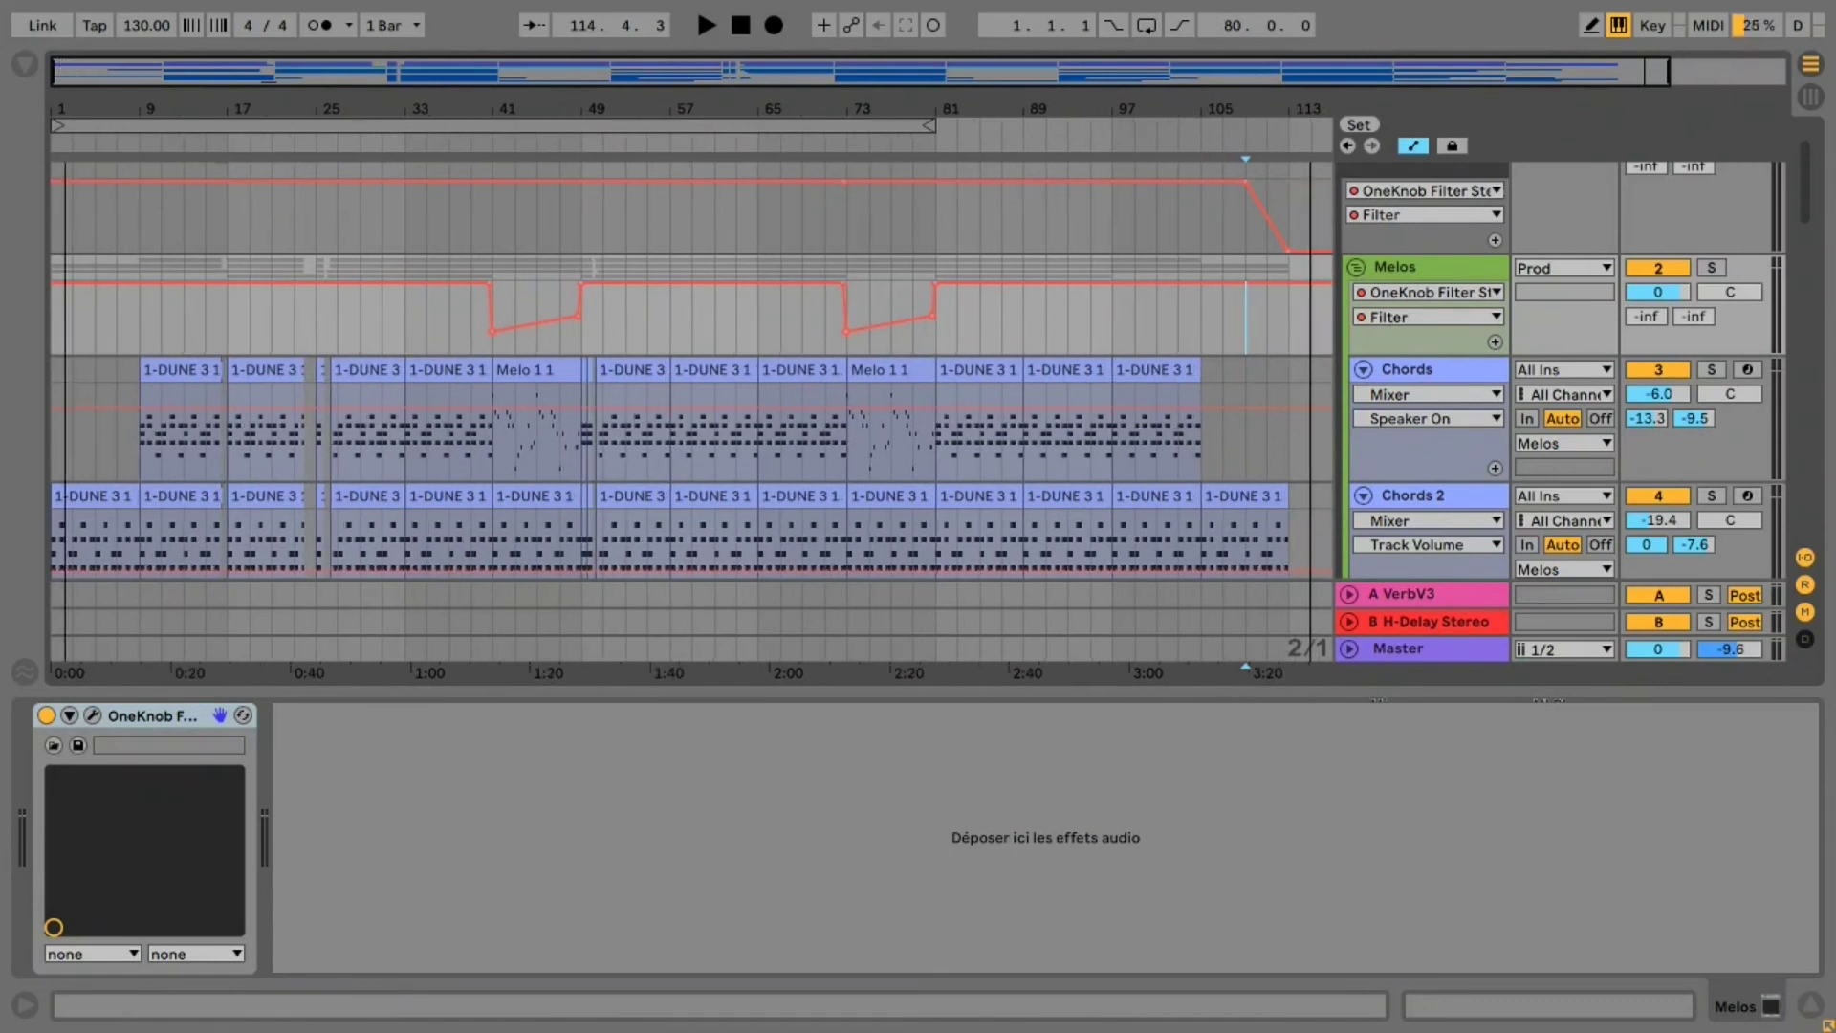
scroll(102, 271, up, 1)
drag(69, 262, 97, 295)
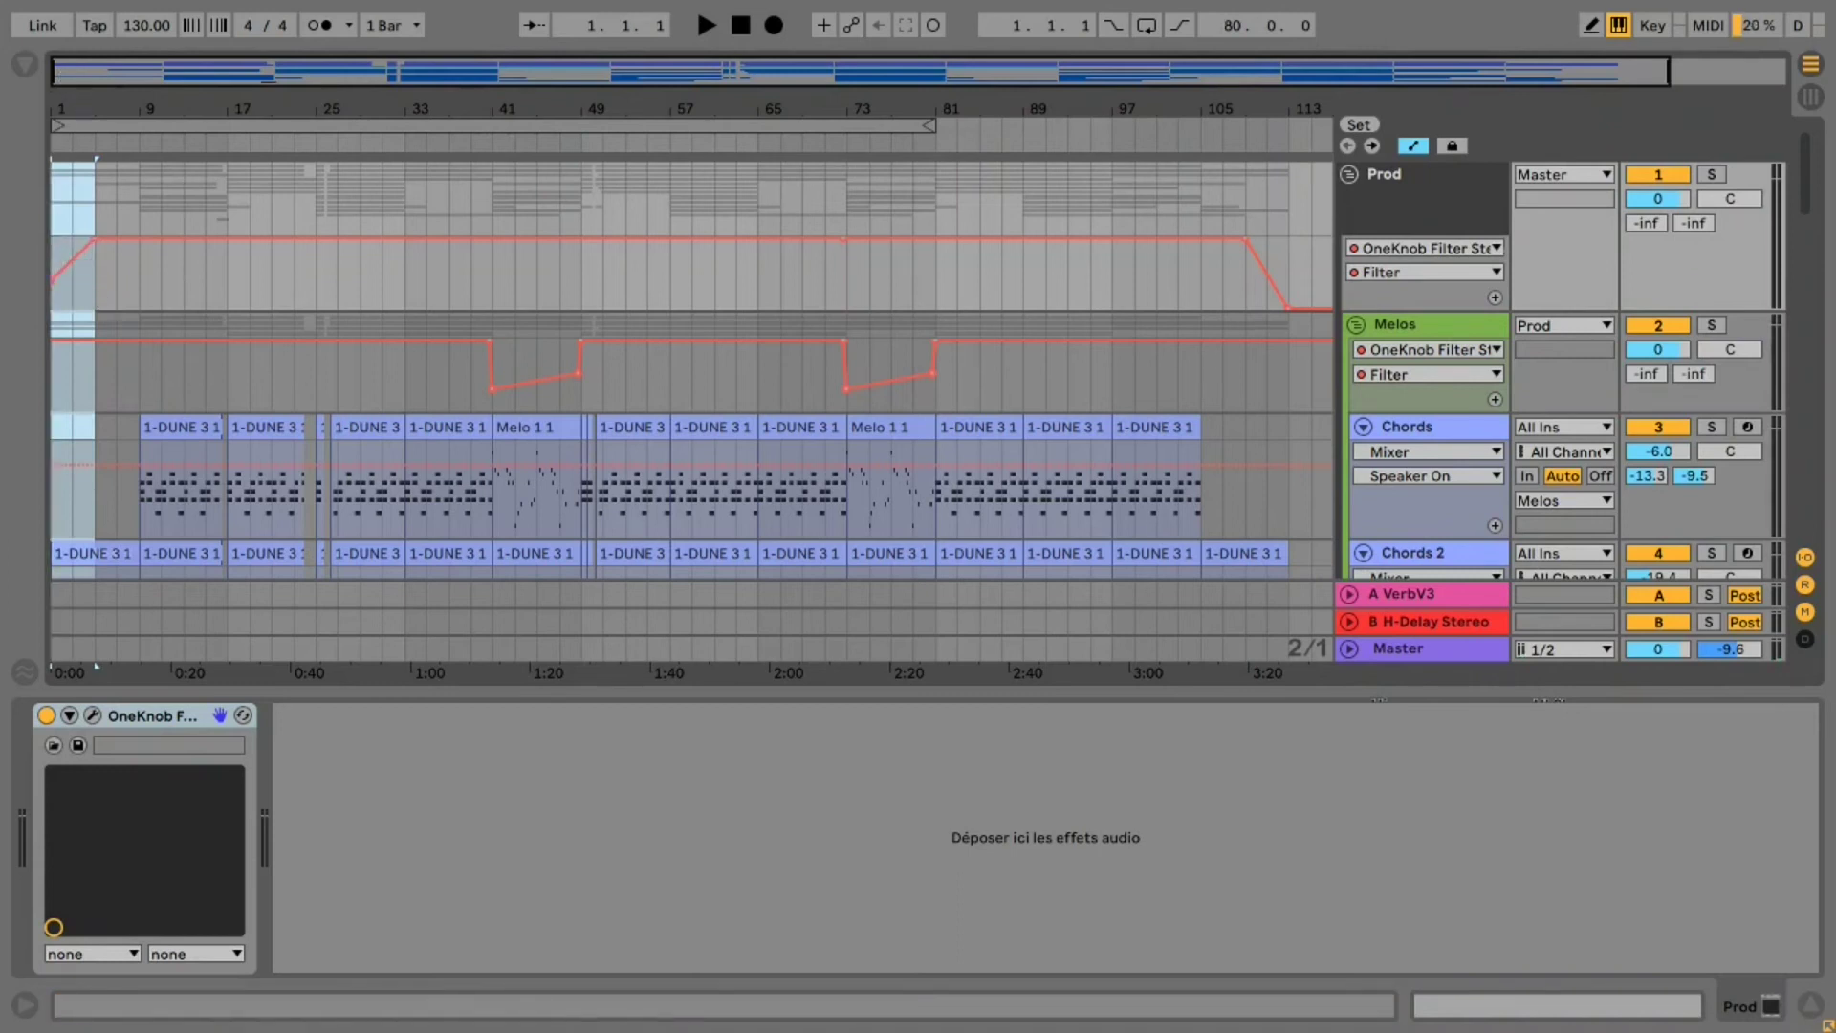
drag(130, 113, 131, 192)
click(55, 244)
key(space)
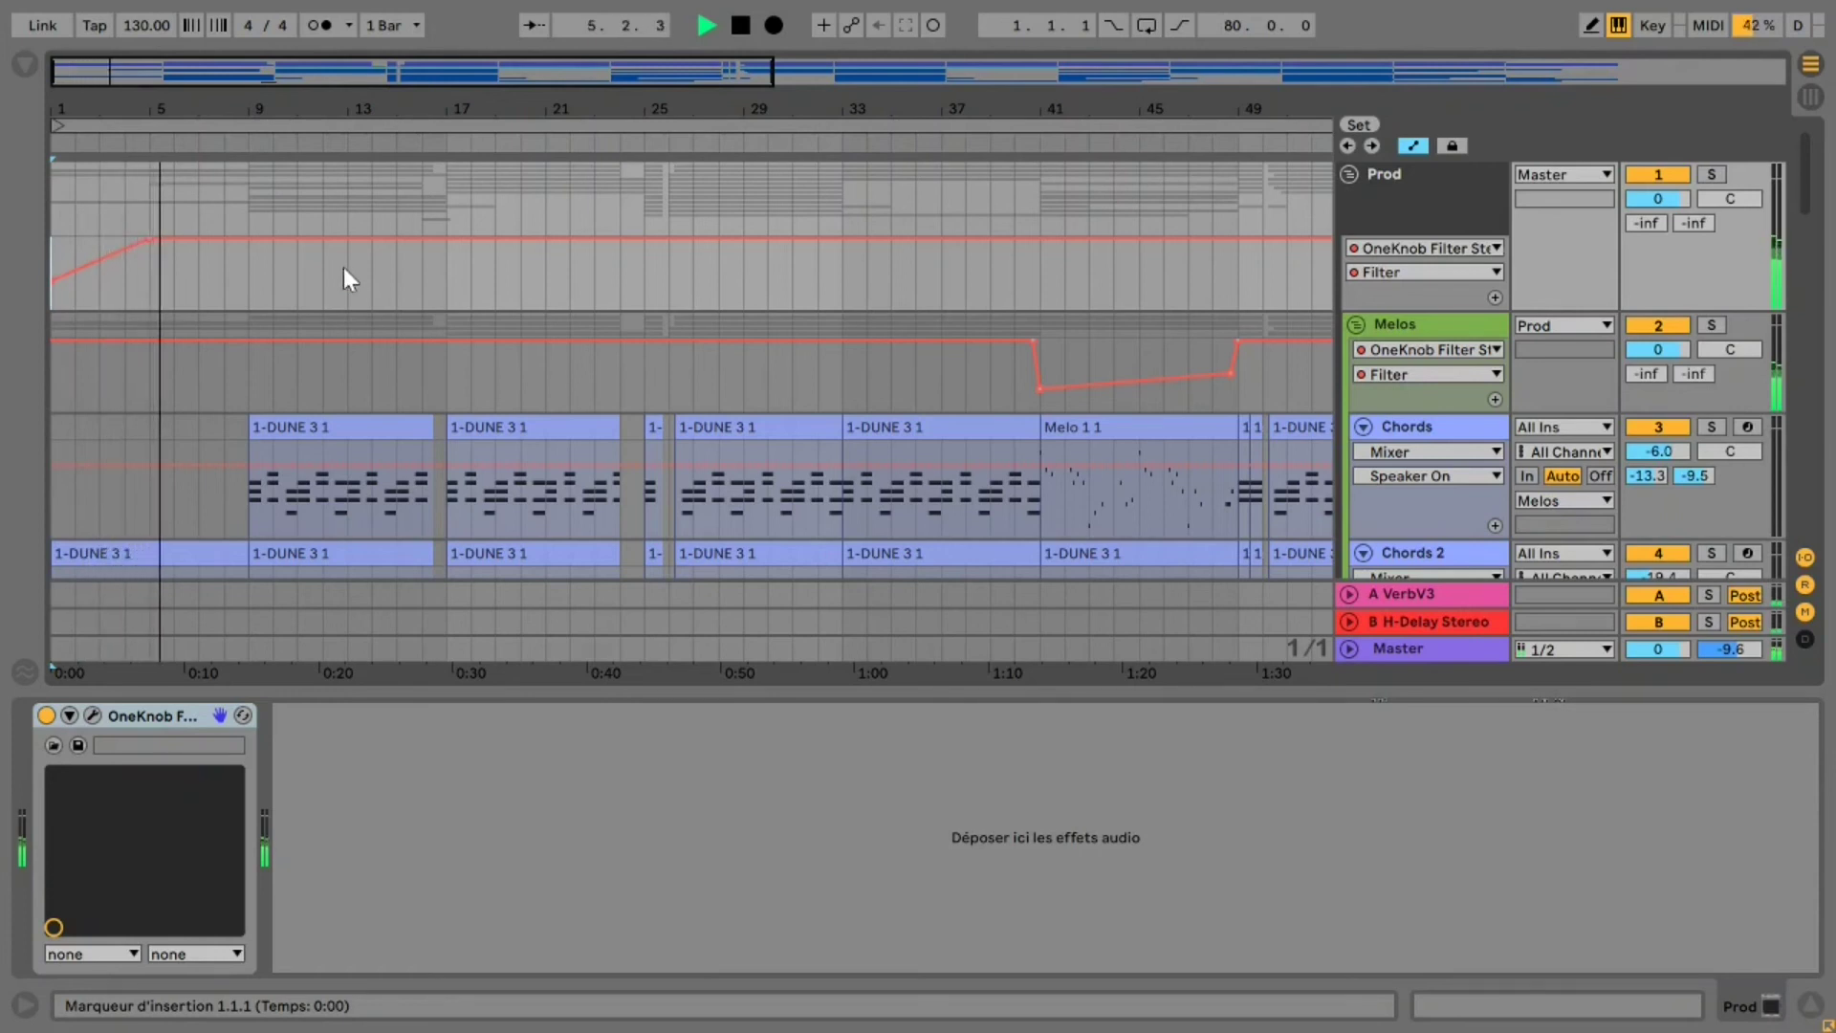
double_click(414, 70)
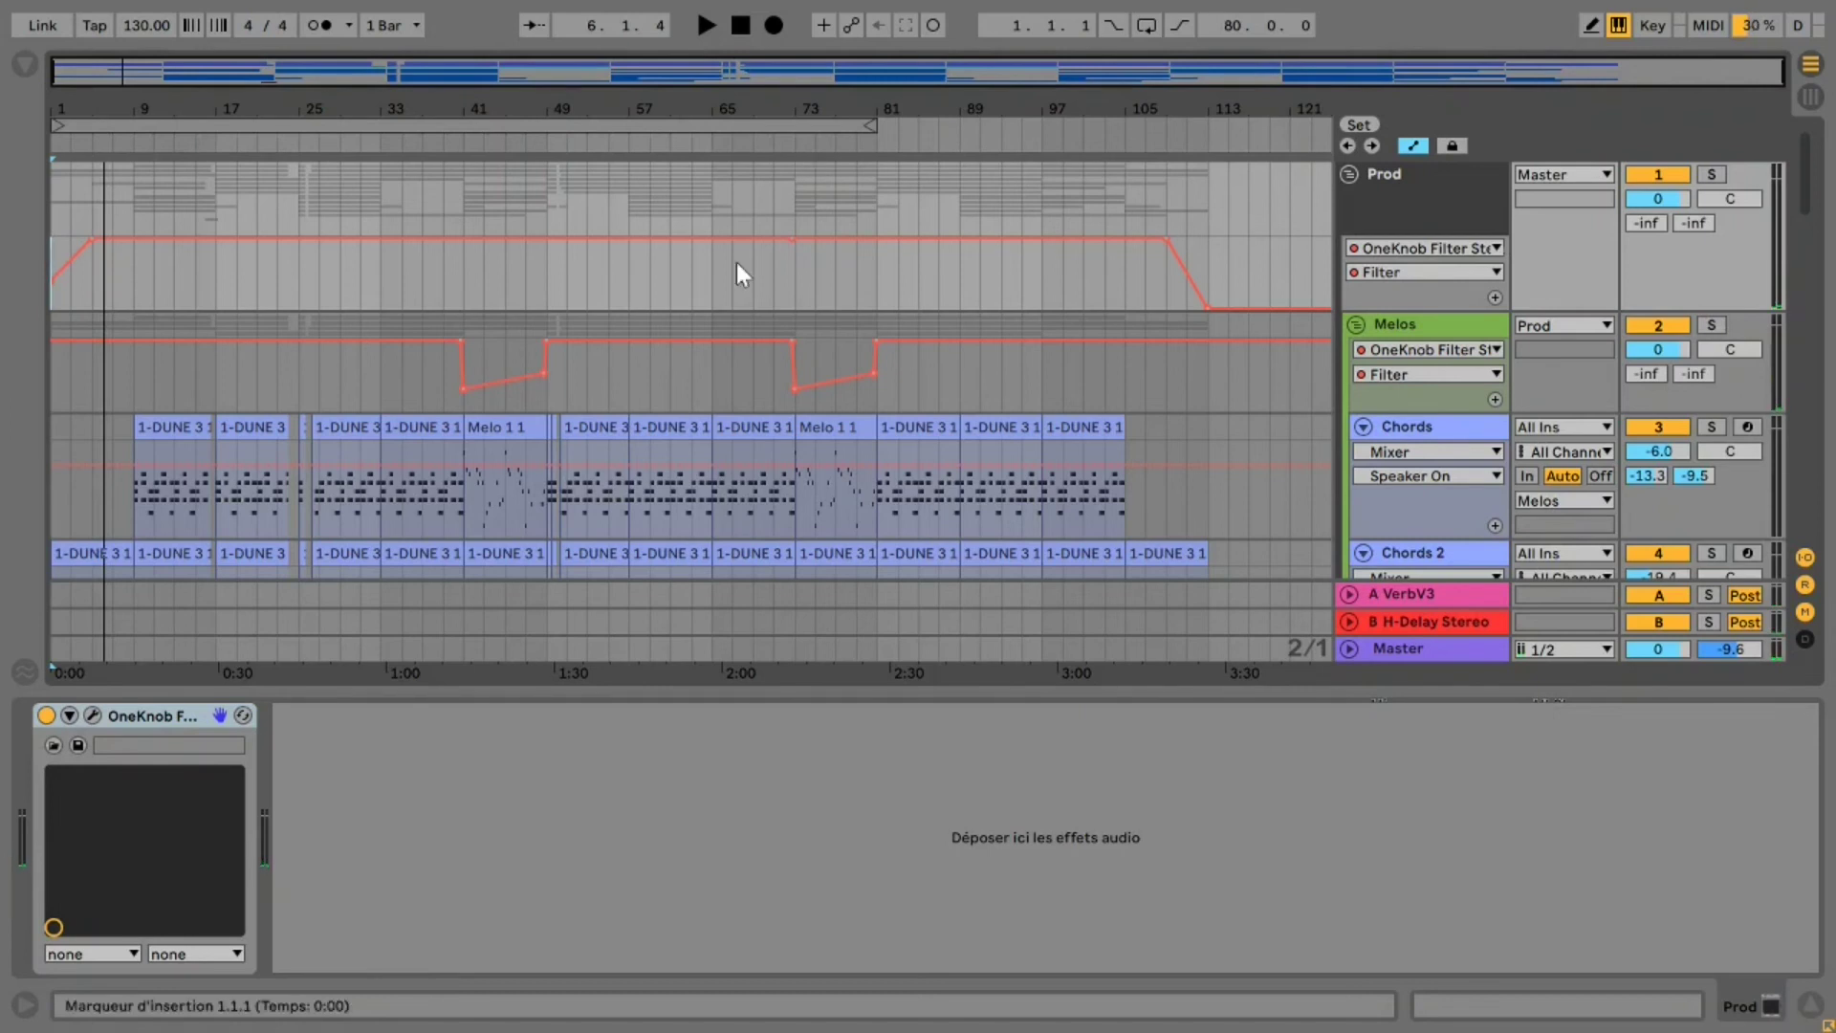
Hide the device view and look up the OneKnob Filter Stereo plug-in in the browser
click(1810, 1003)
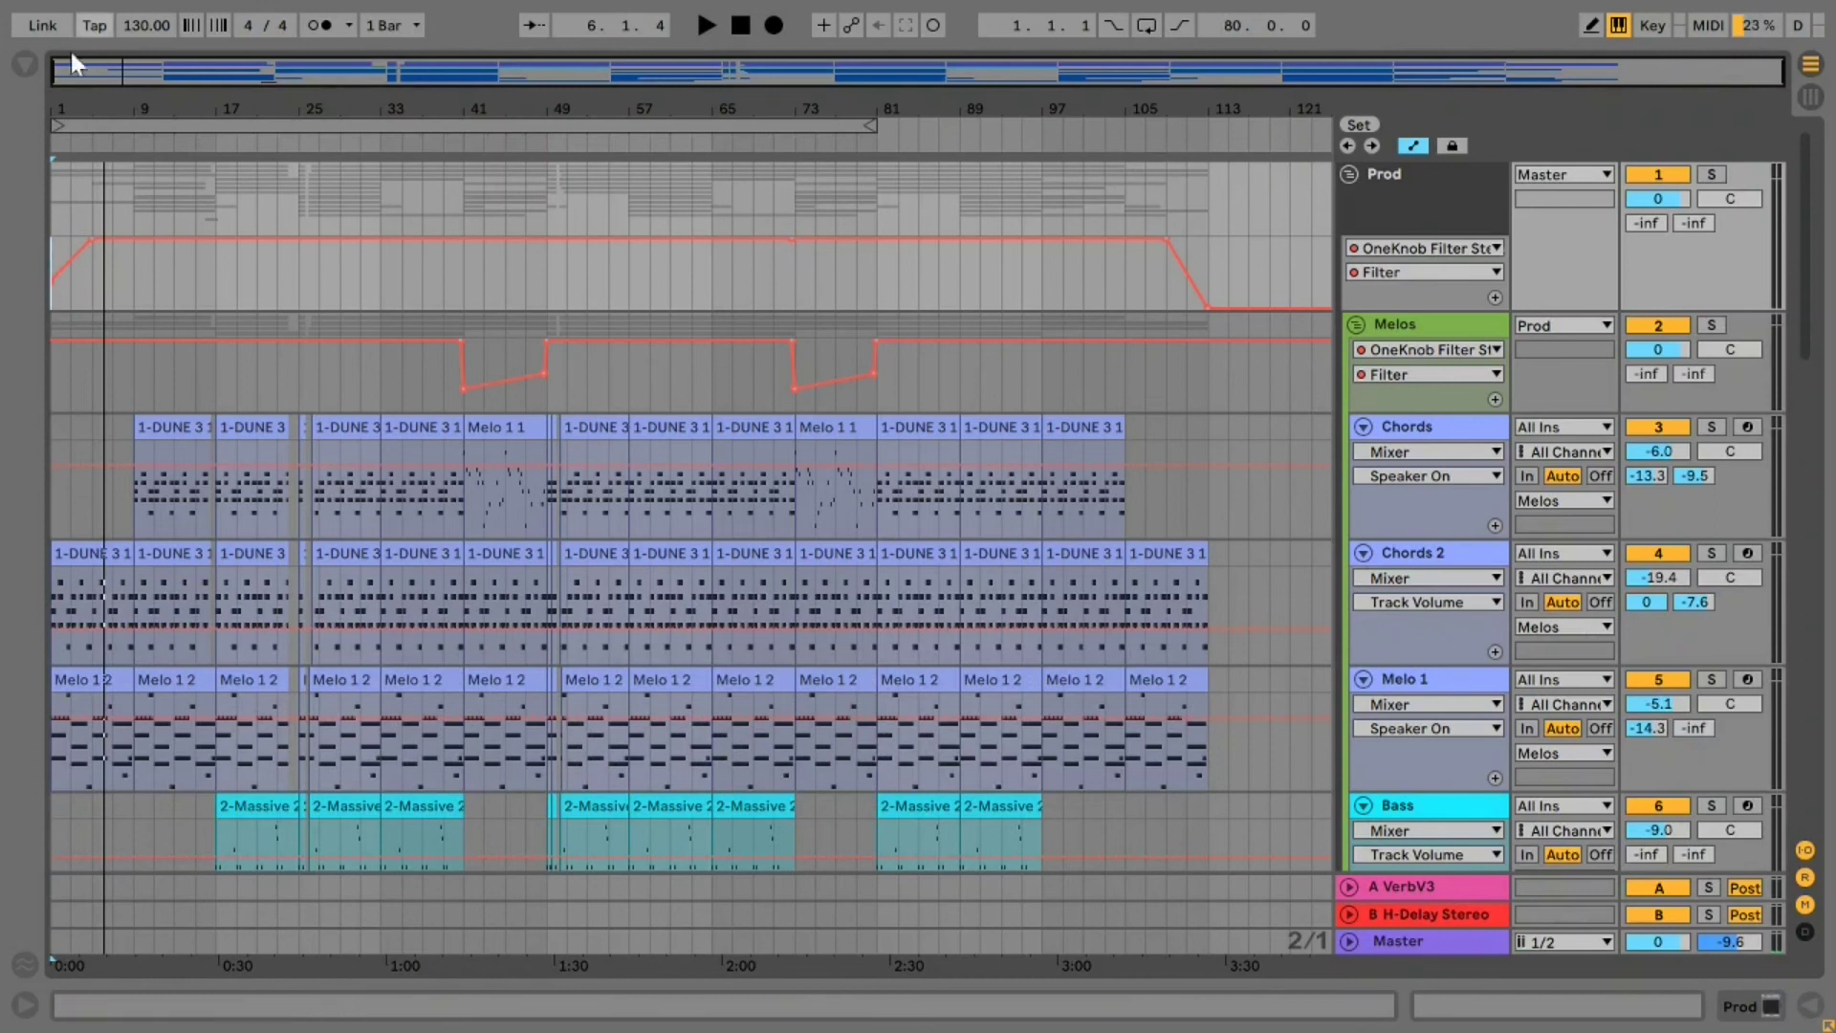
click(29, 64)
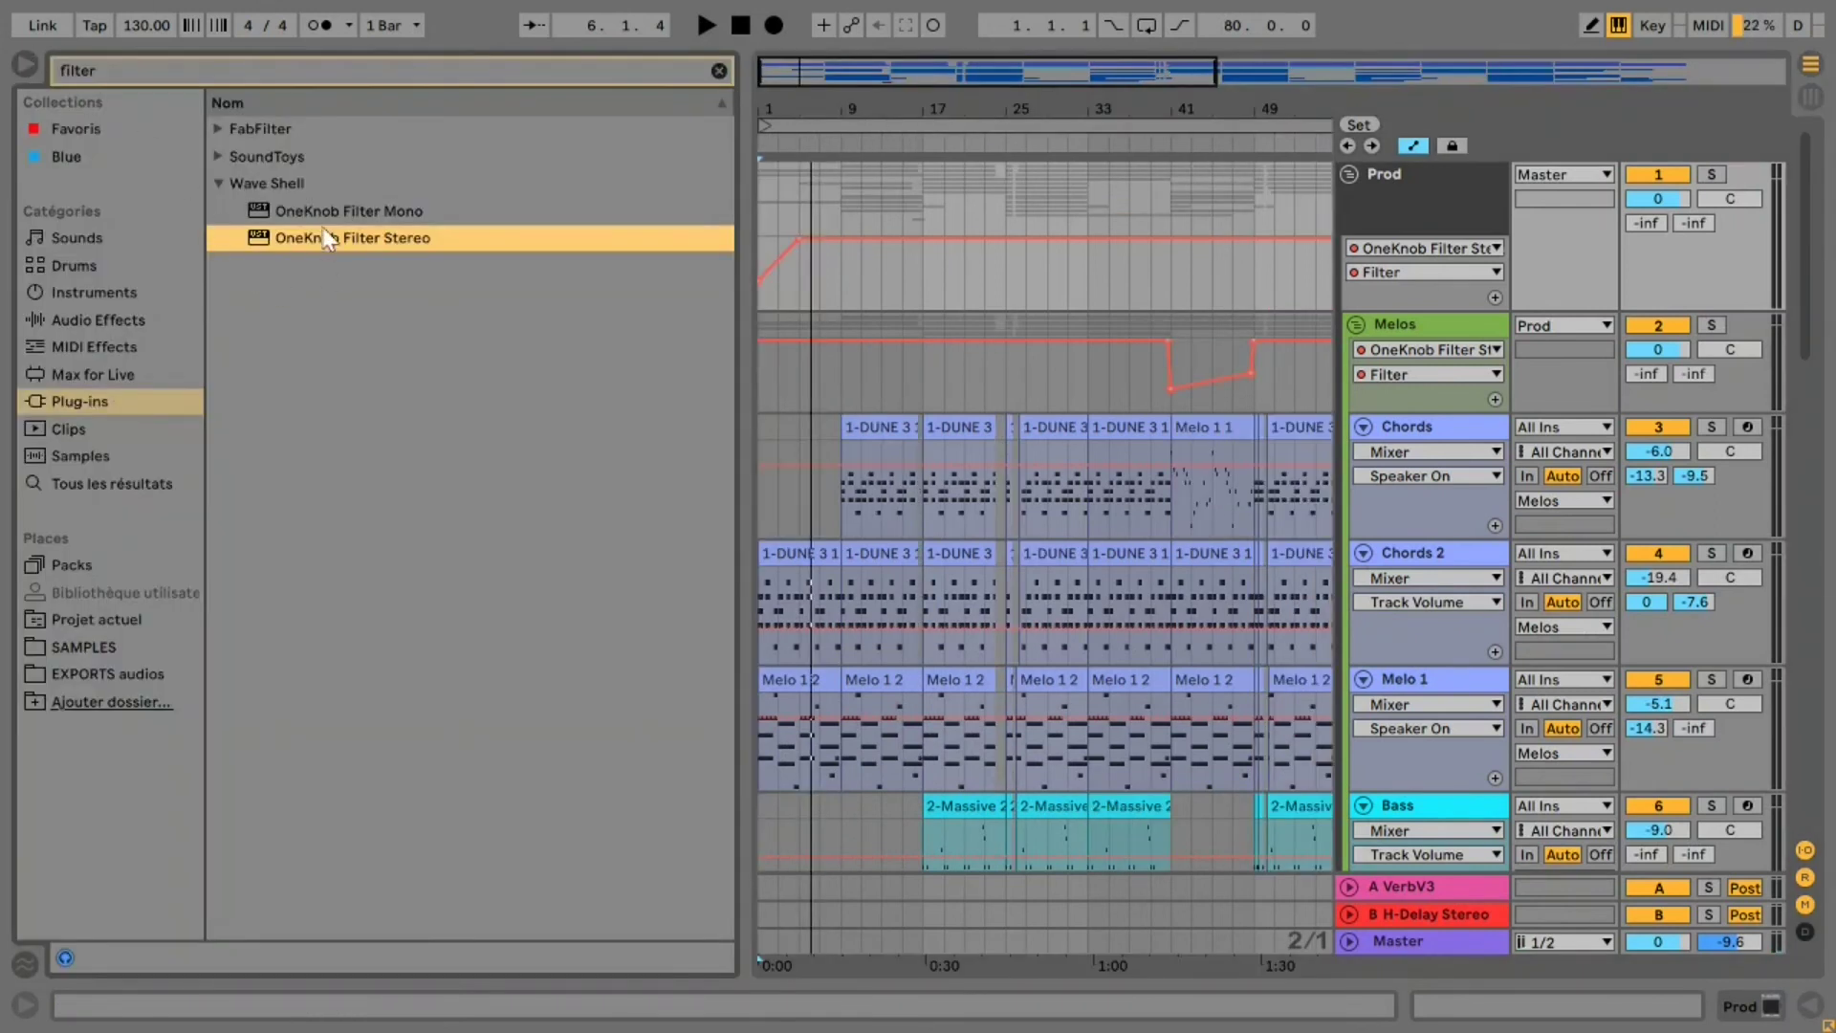
key(Escape)
click(26, 65)
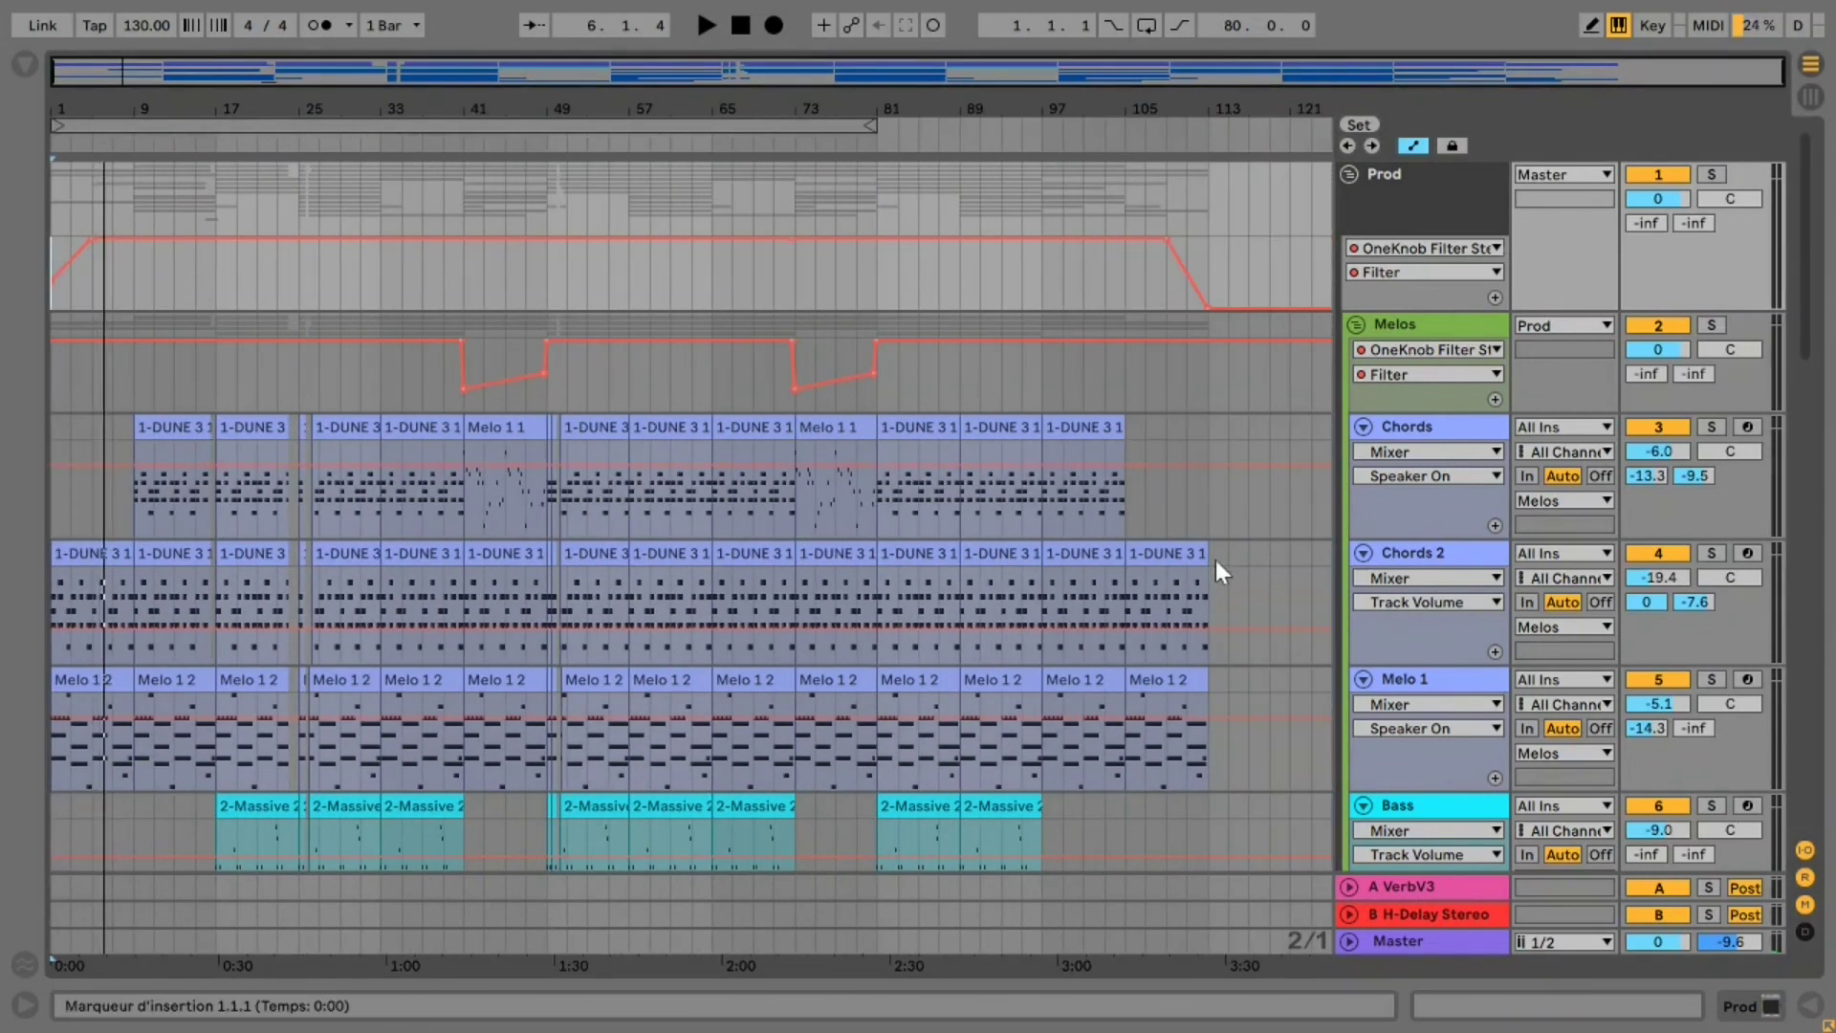
Extend the last Chords 2 clip to end at 117.1.1, for a length of 12 bars
scroll(1186, 469, down, 1)
scroll(1230, 296, up, 1)
scroll(1215, 505, down, 1)
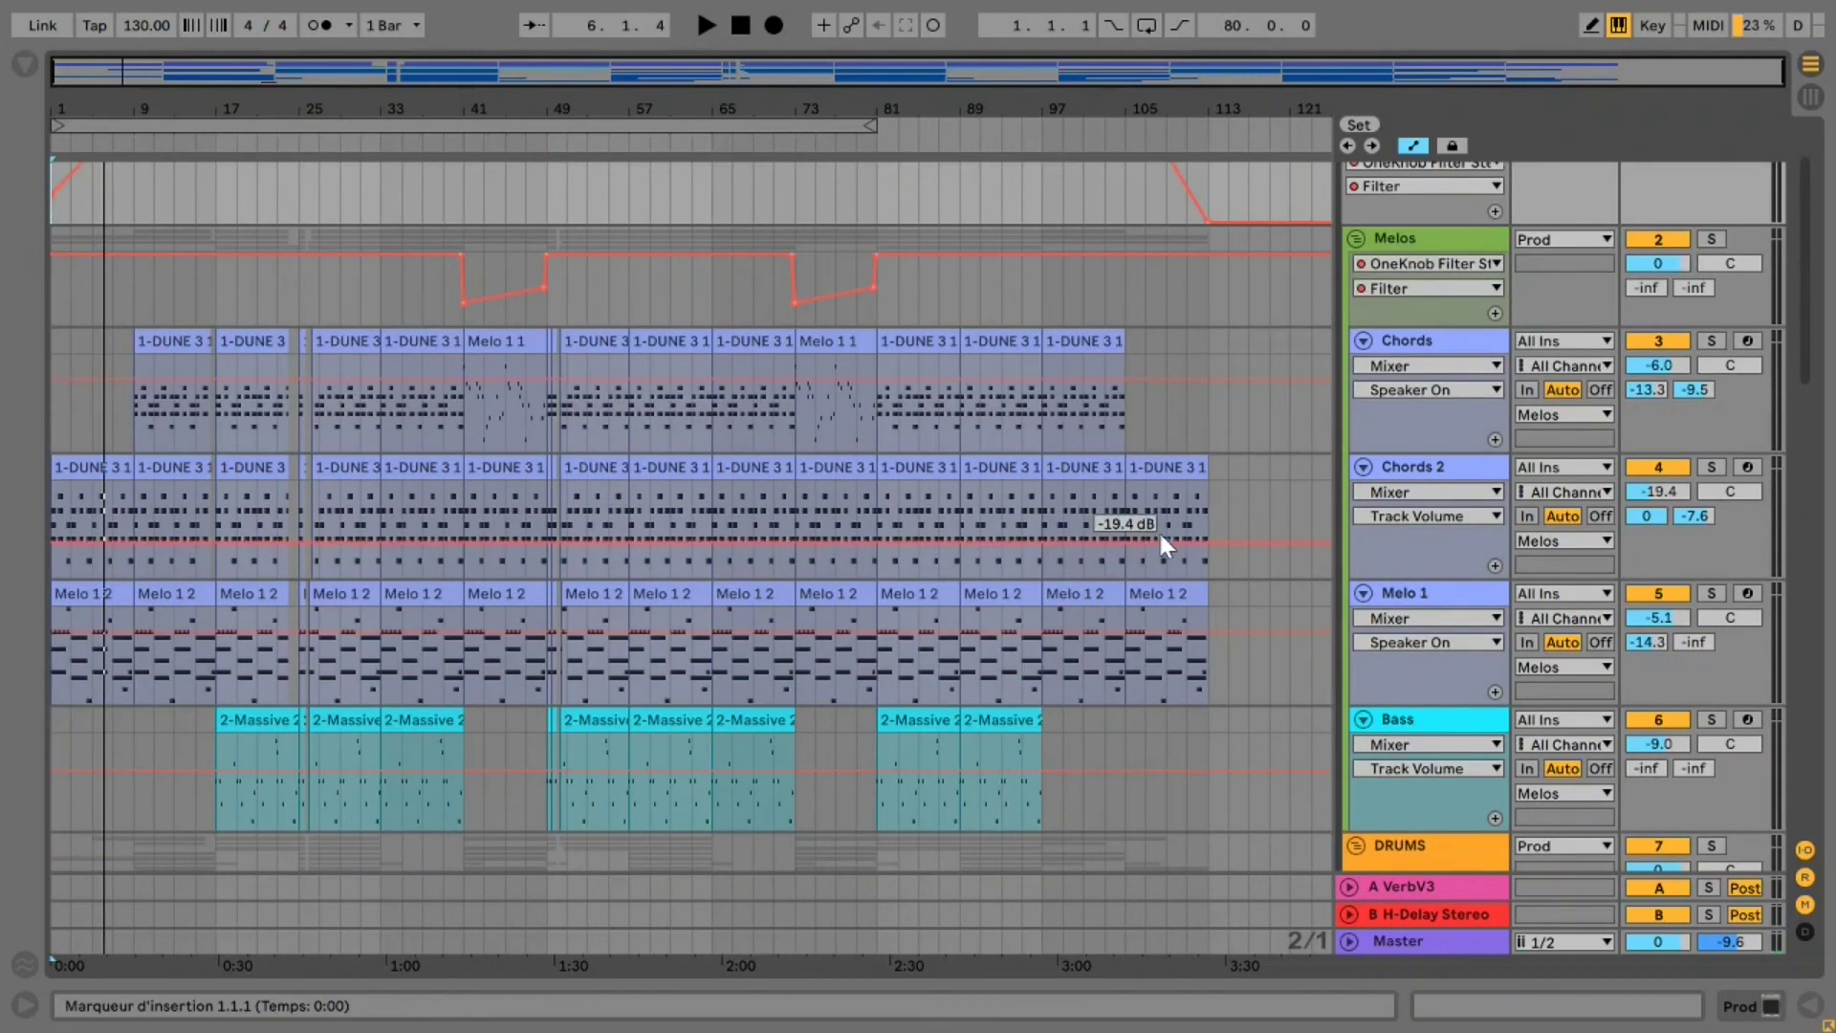
scroll(1243, 631, up, 1)
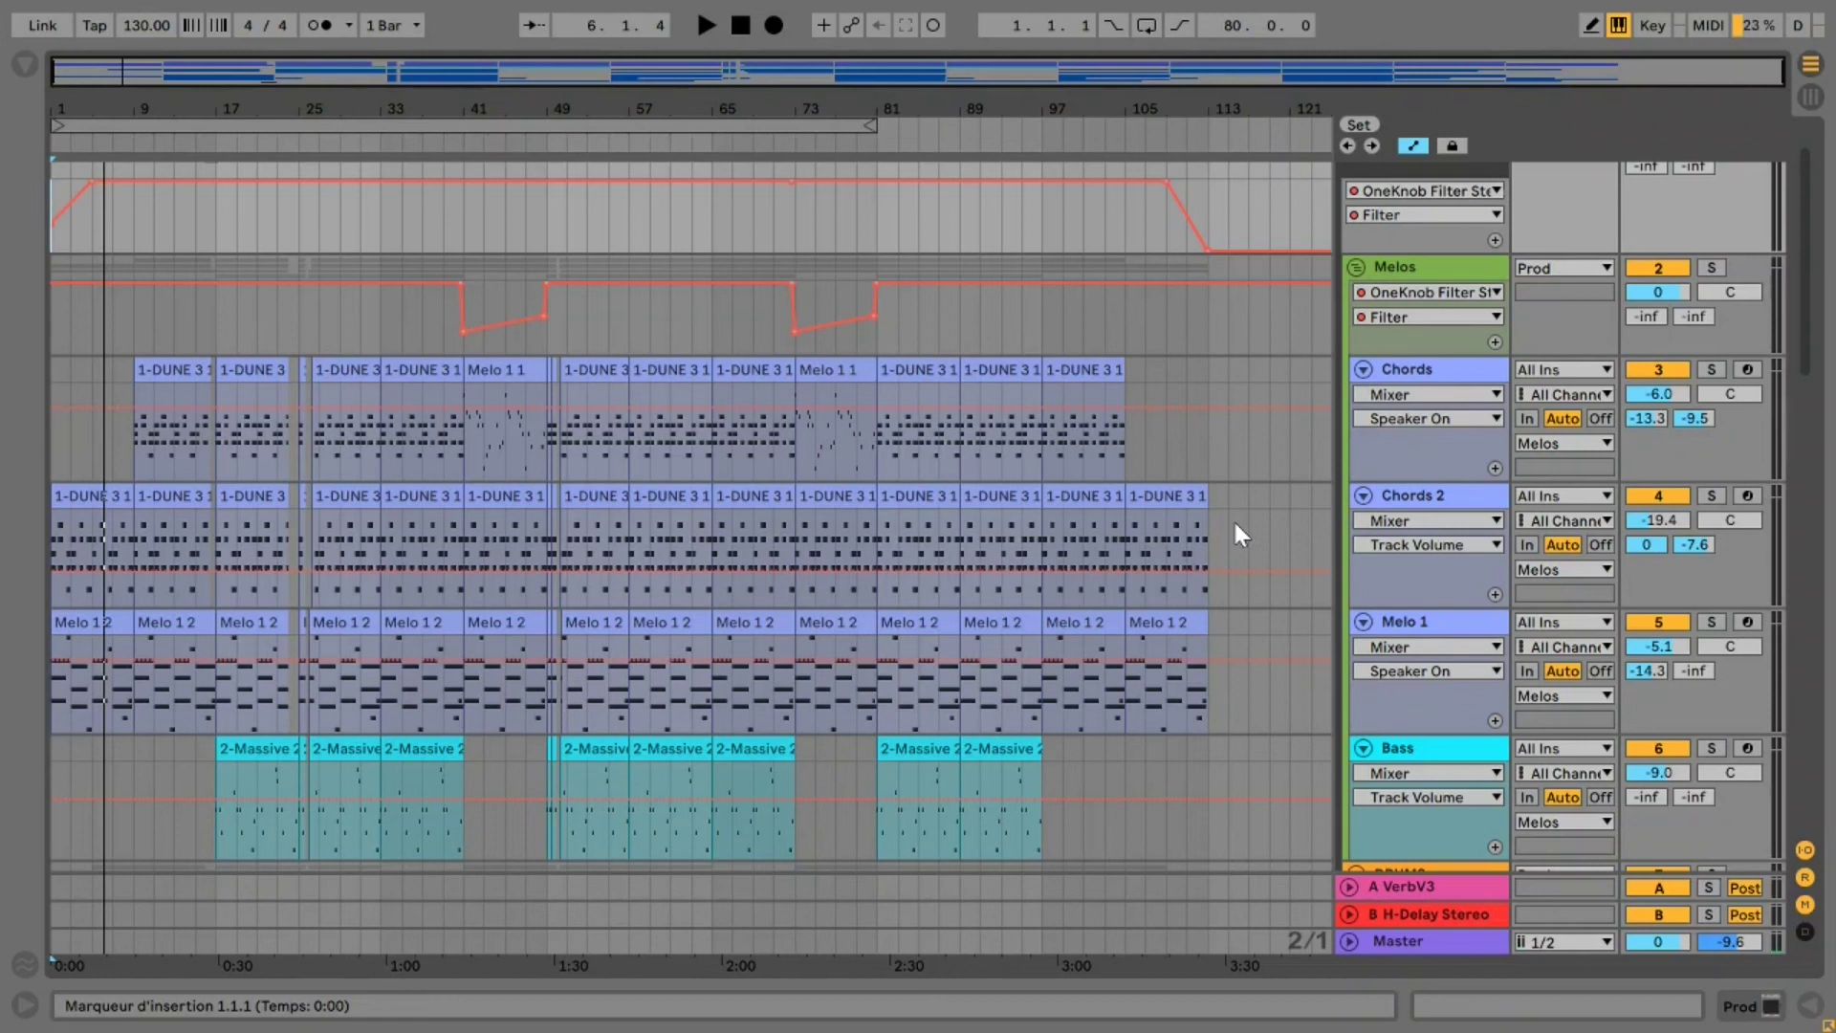
scroll(1231, 519, up, 1)
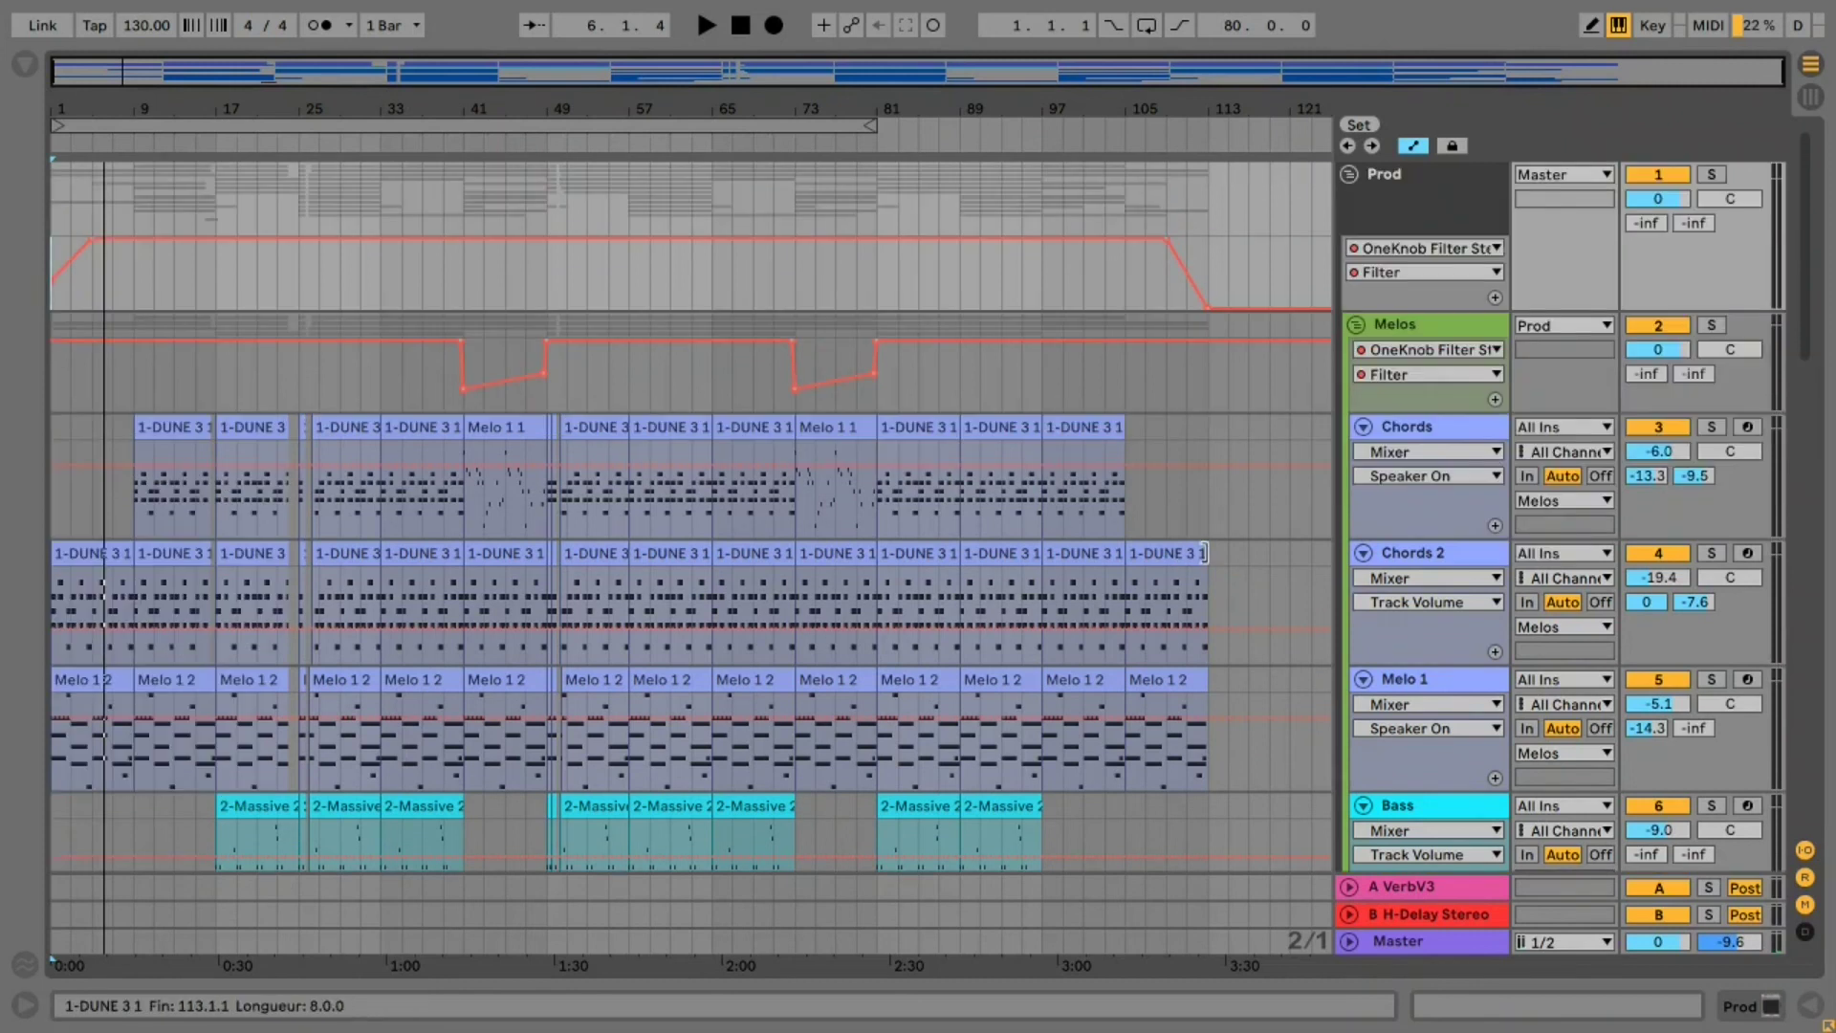
click(1201, 564)
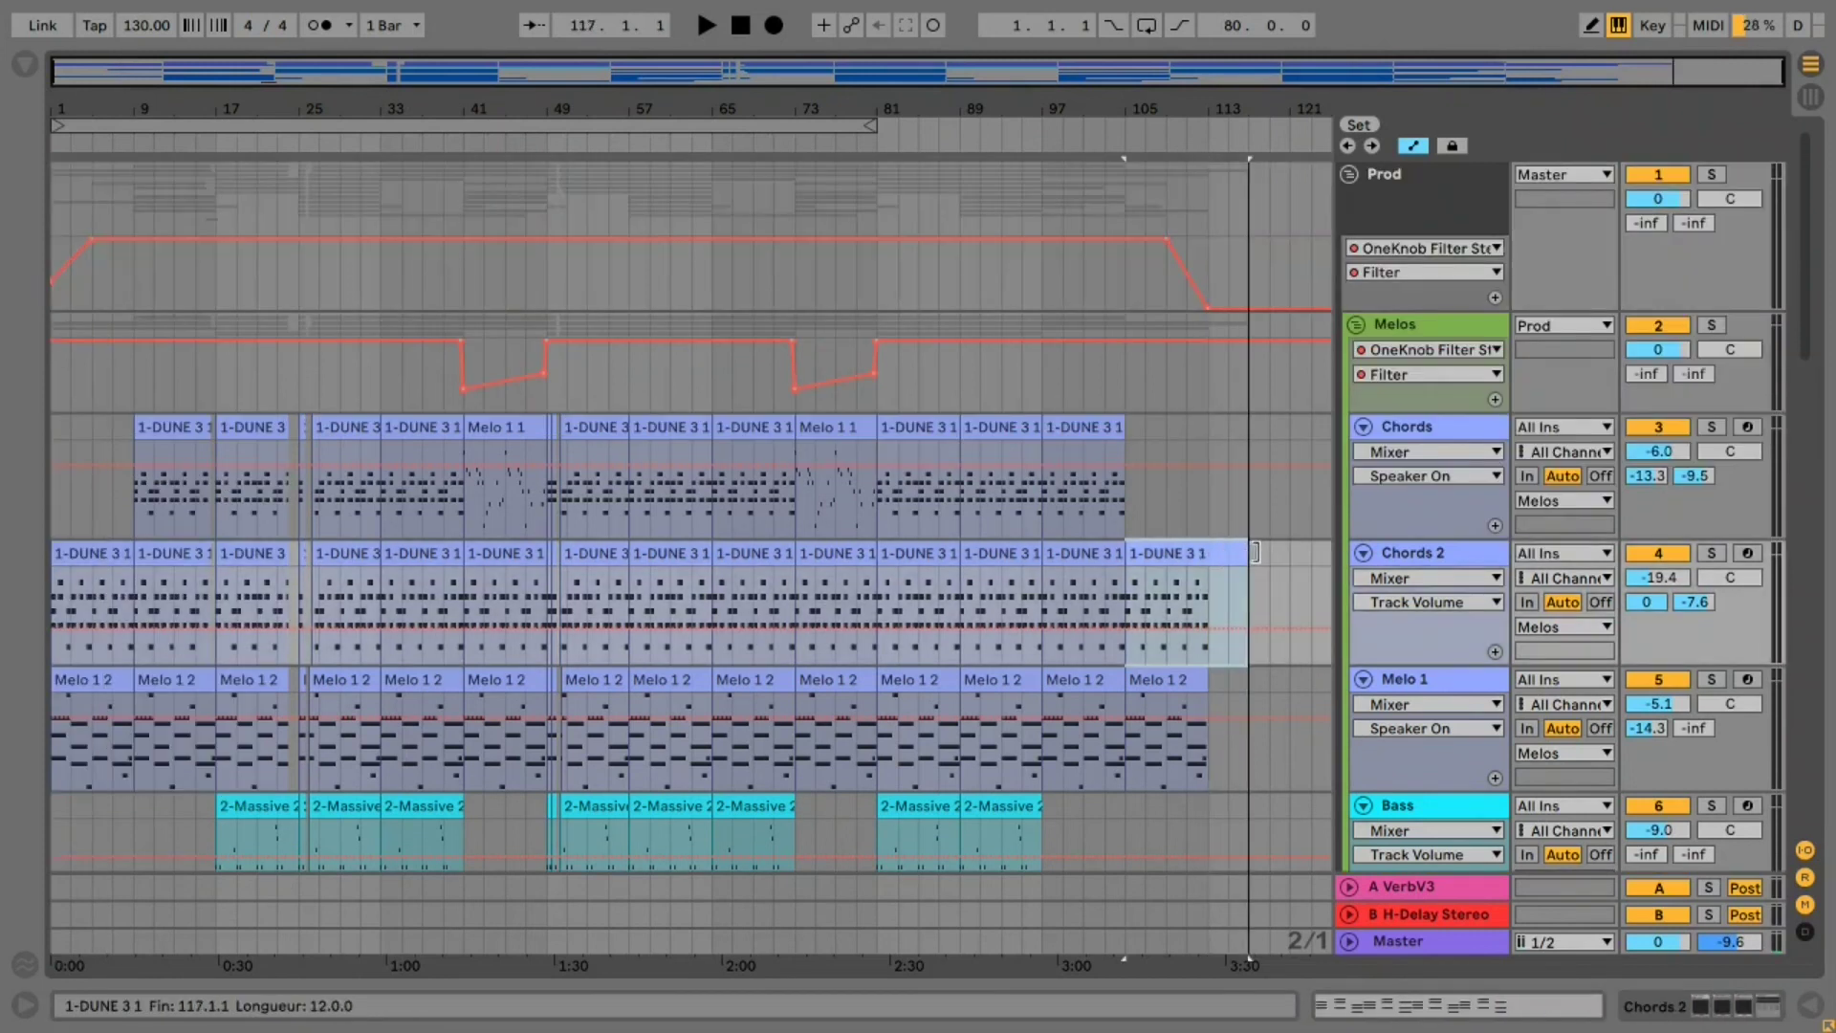